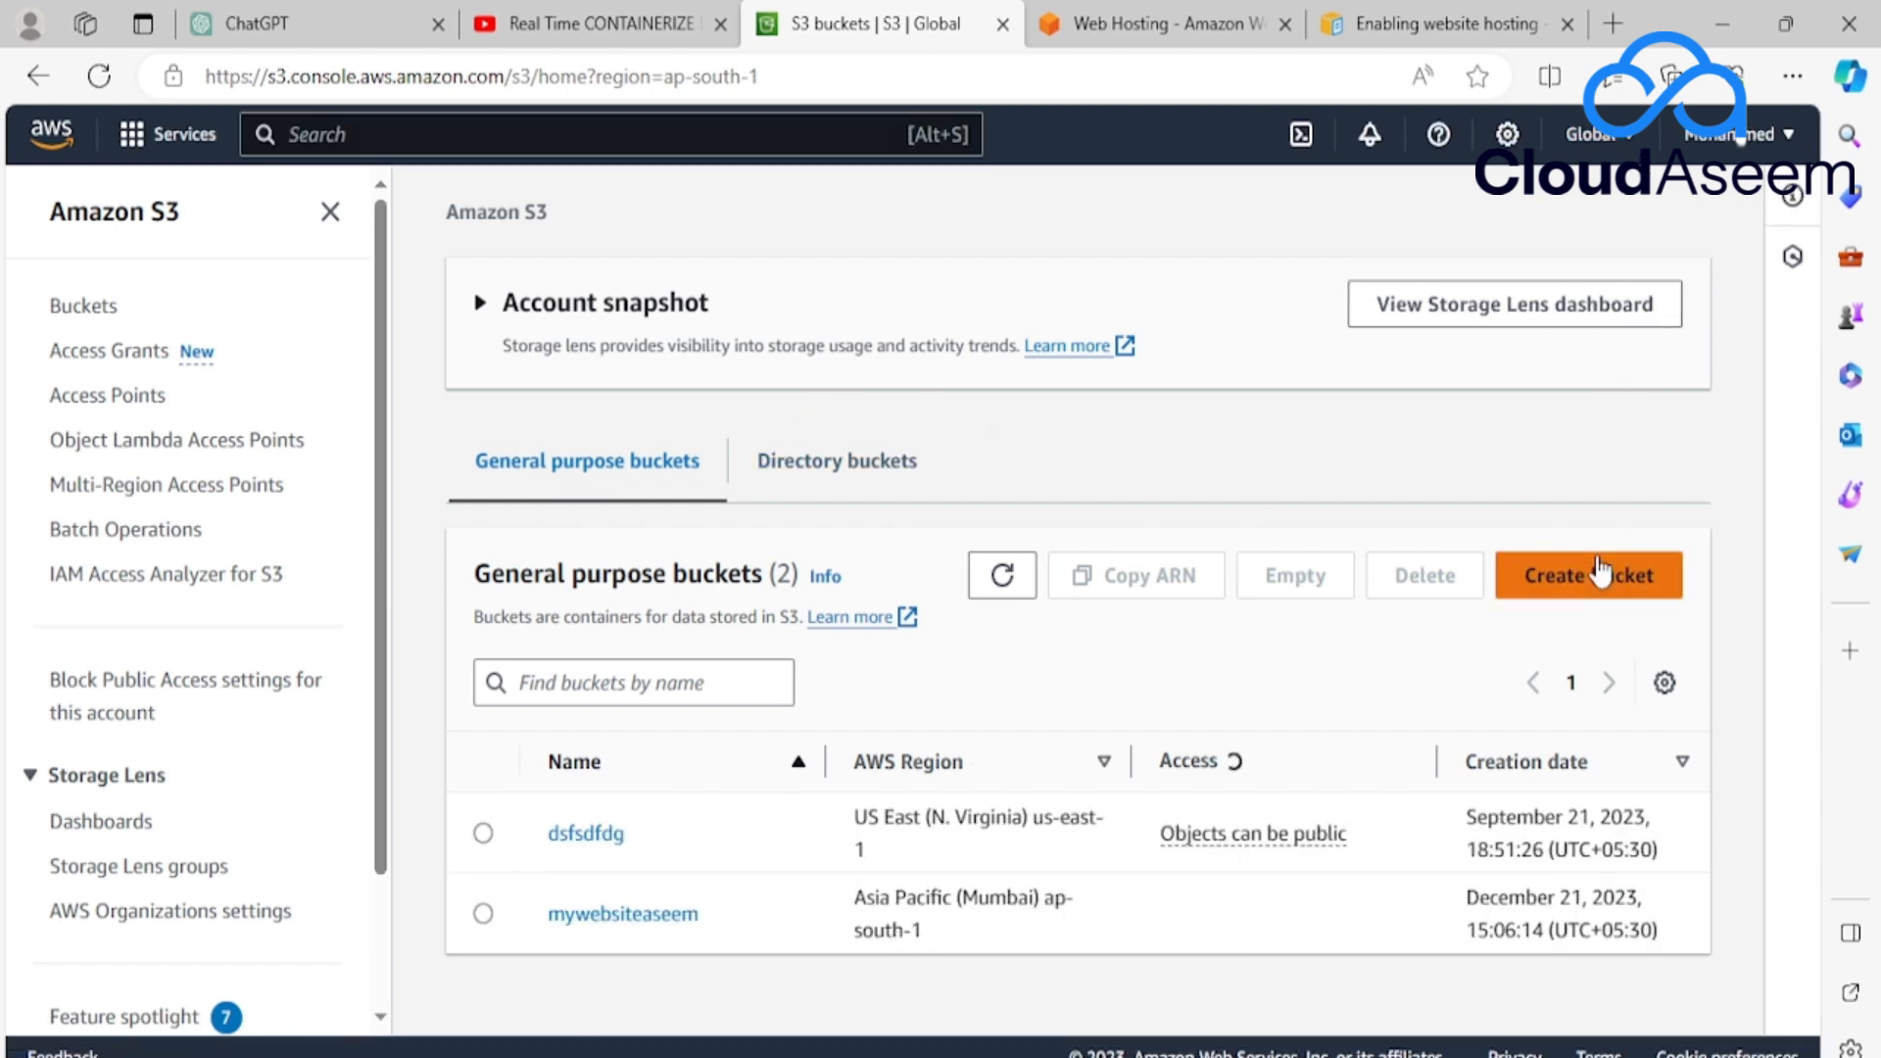
# Start creating a new general purpose S3 bucket and get ready to enter its name.
pyautogui.click(1589, 586)
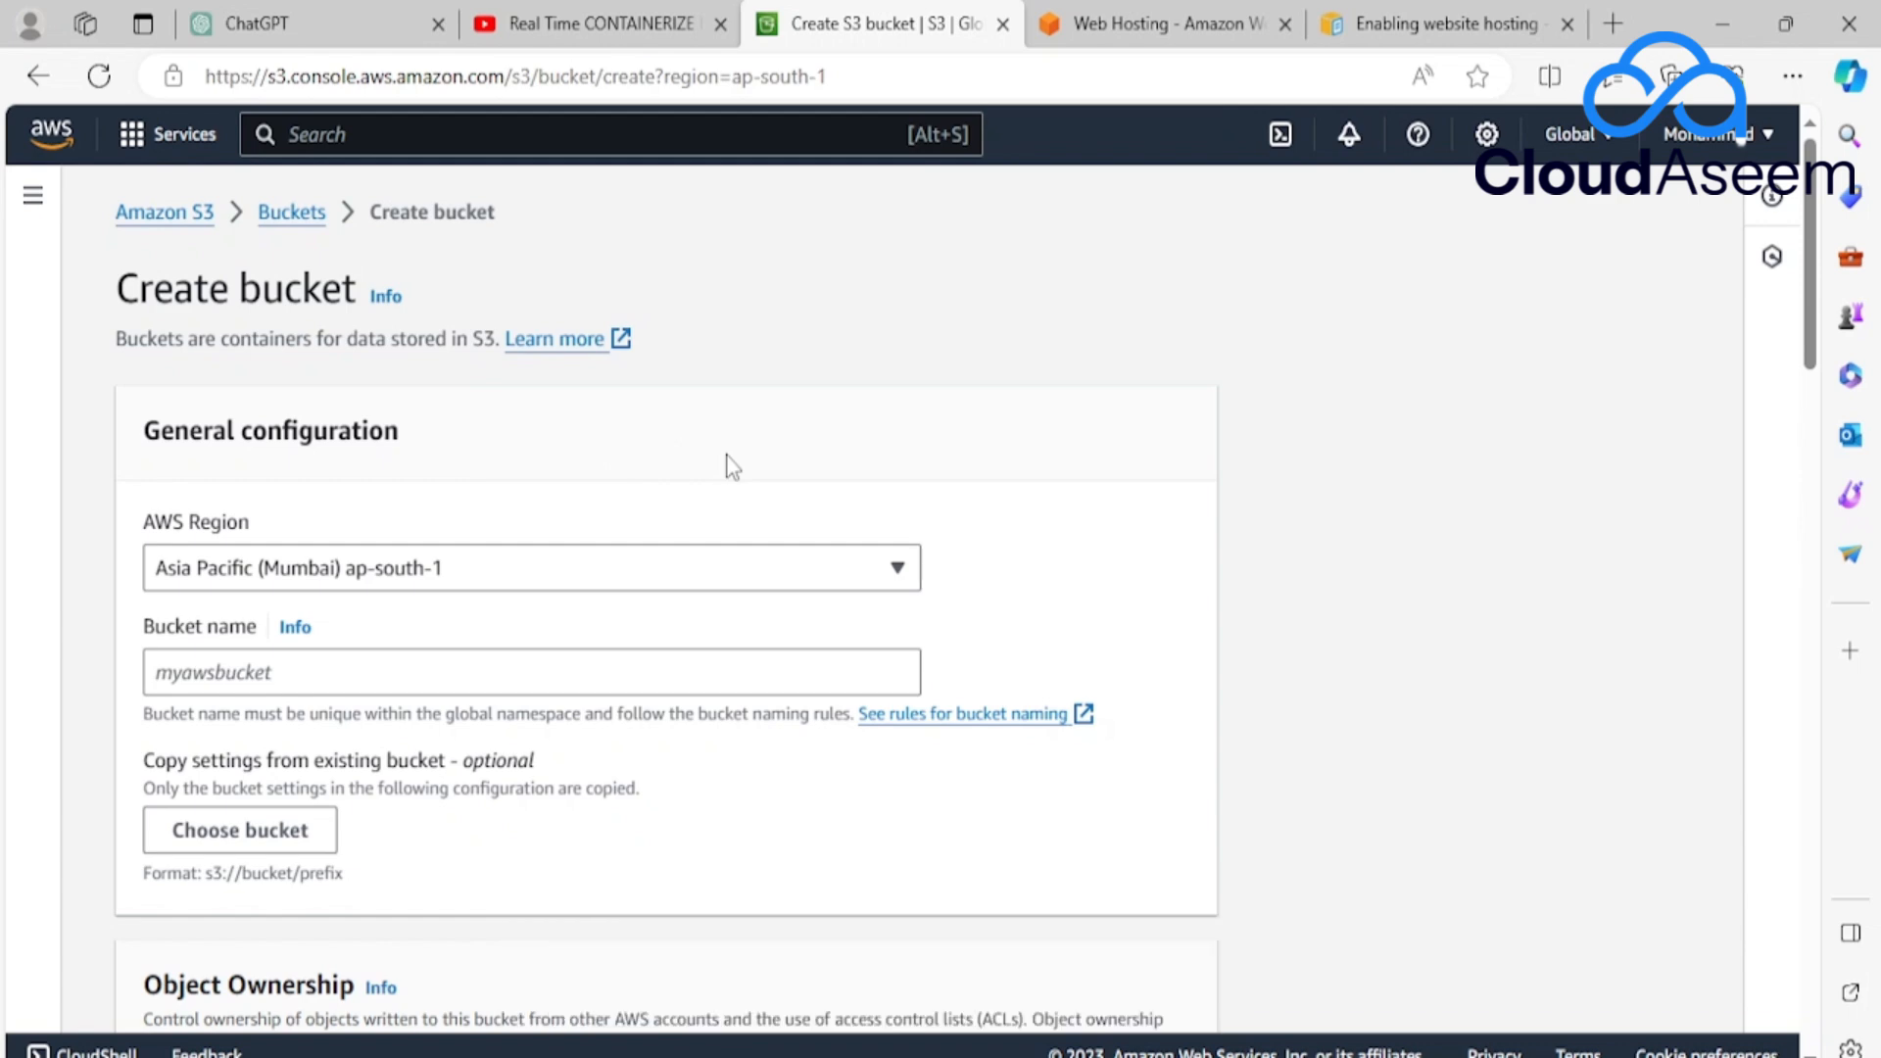
pyautogui.click(298, 672)
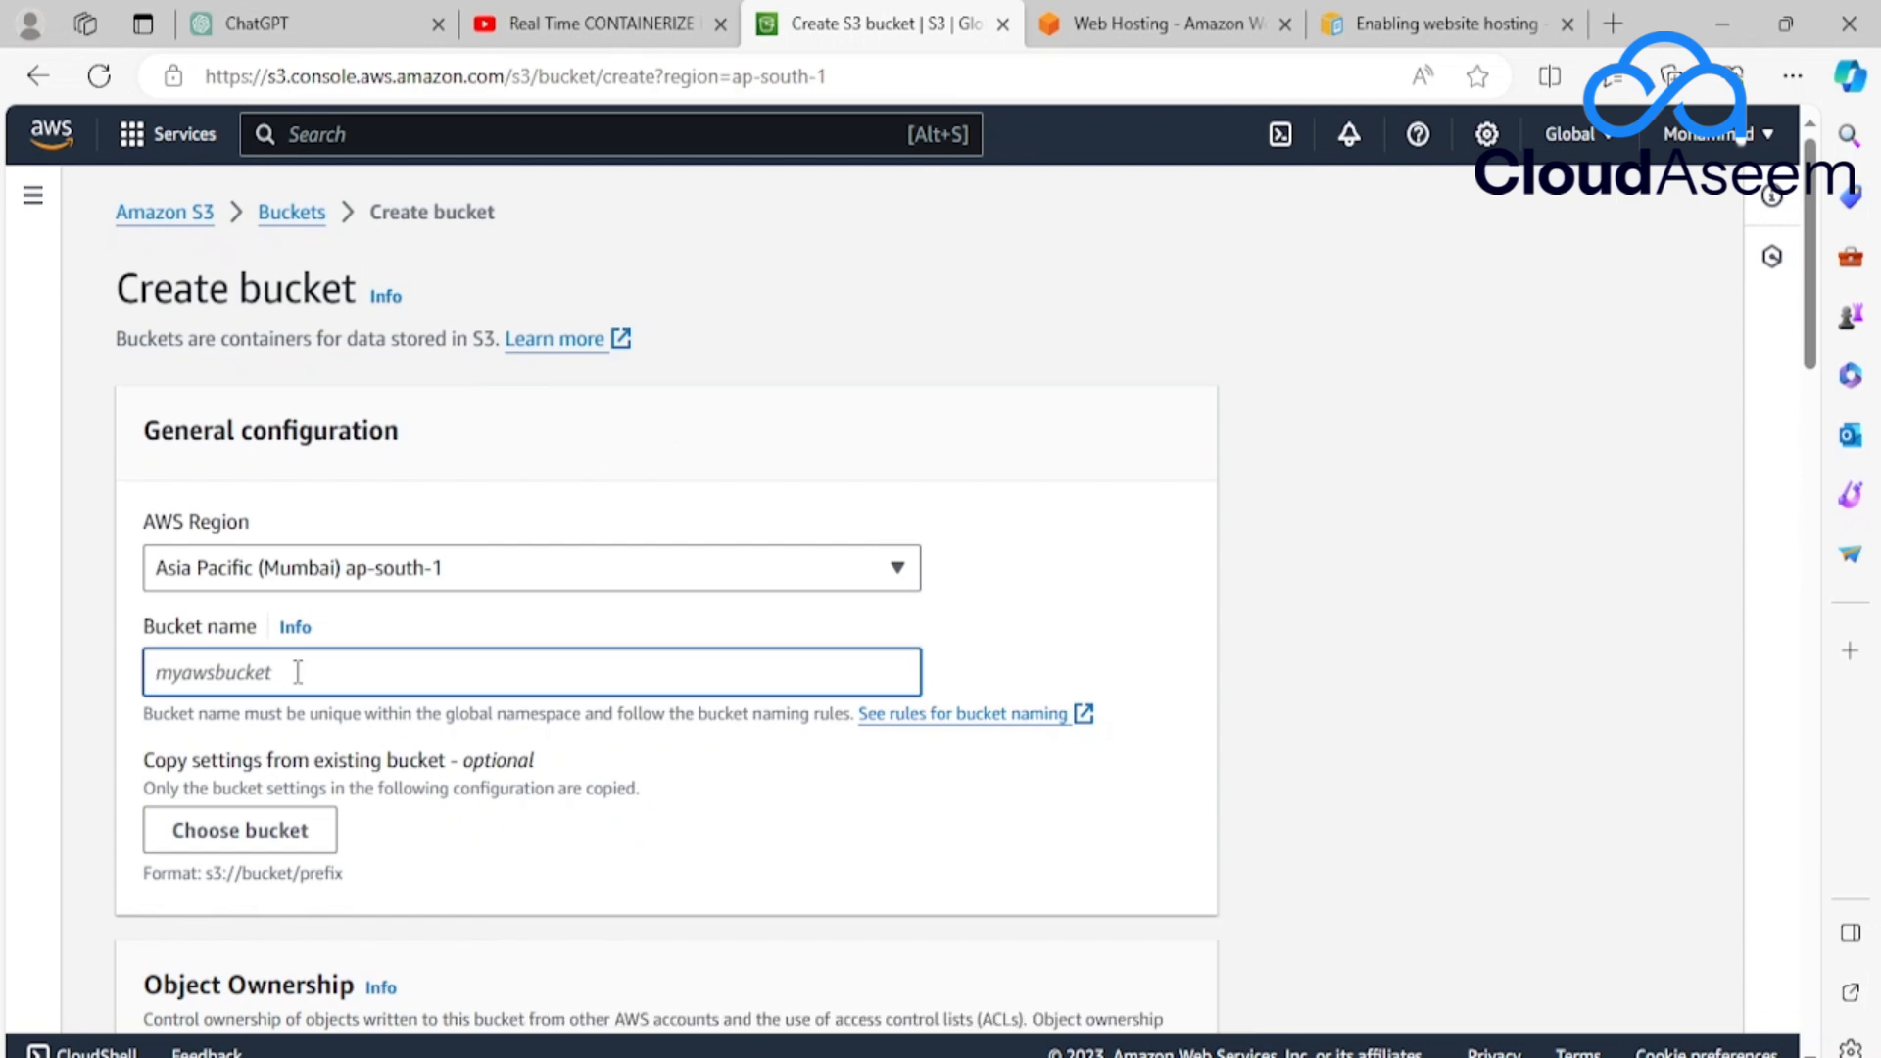
pyautogui.write('WEBSITE')
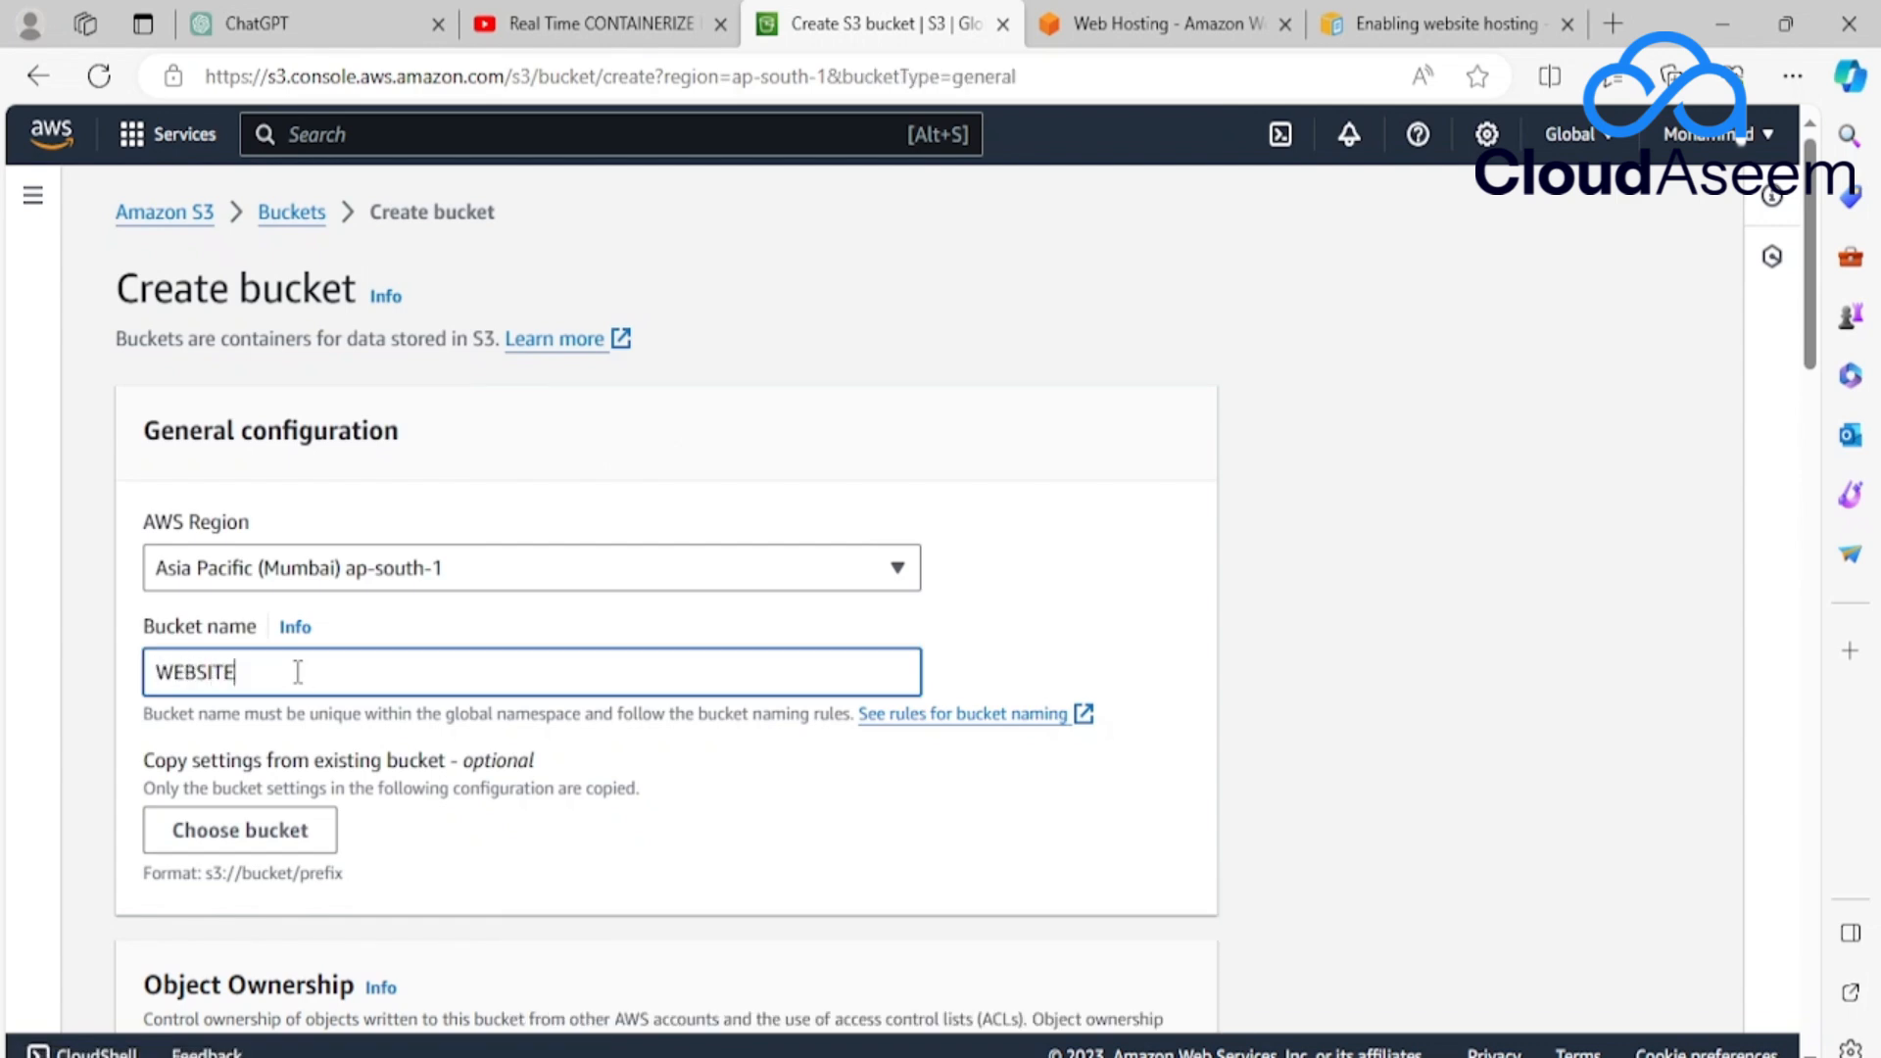
pyautogui.press('BackSpace')
pyautogui.press('BackSpace')
pyautogui.press('BackSpace')
pyautogui.press('BackSpace')
pyautogui.press('BackSpace')
pyautogui.press('BackSpace')
pyautogui.press('BackSpace')
pyautogui.press('Tab')
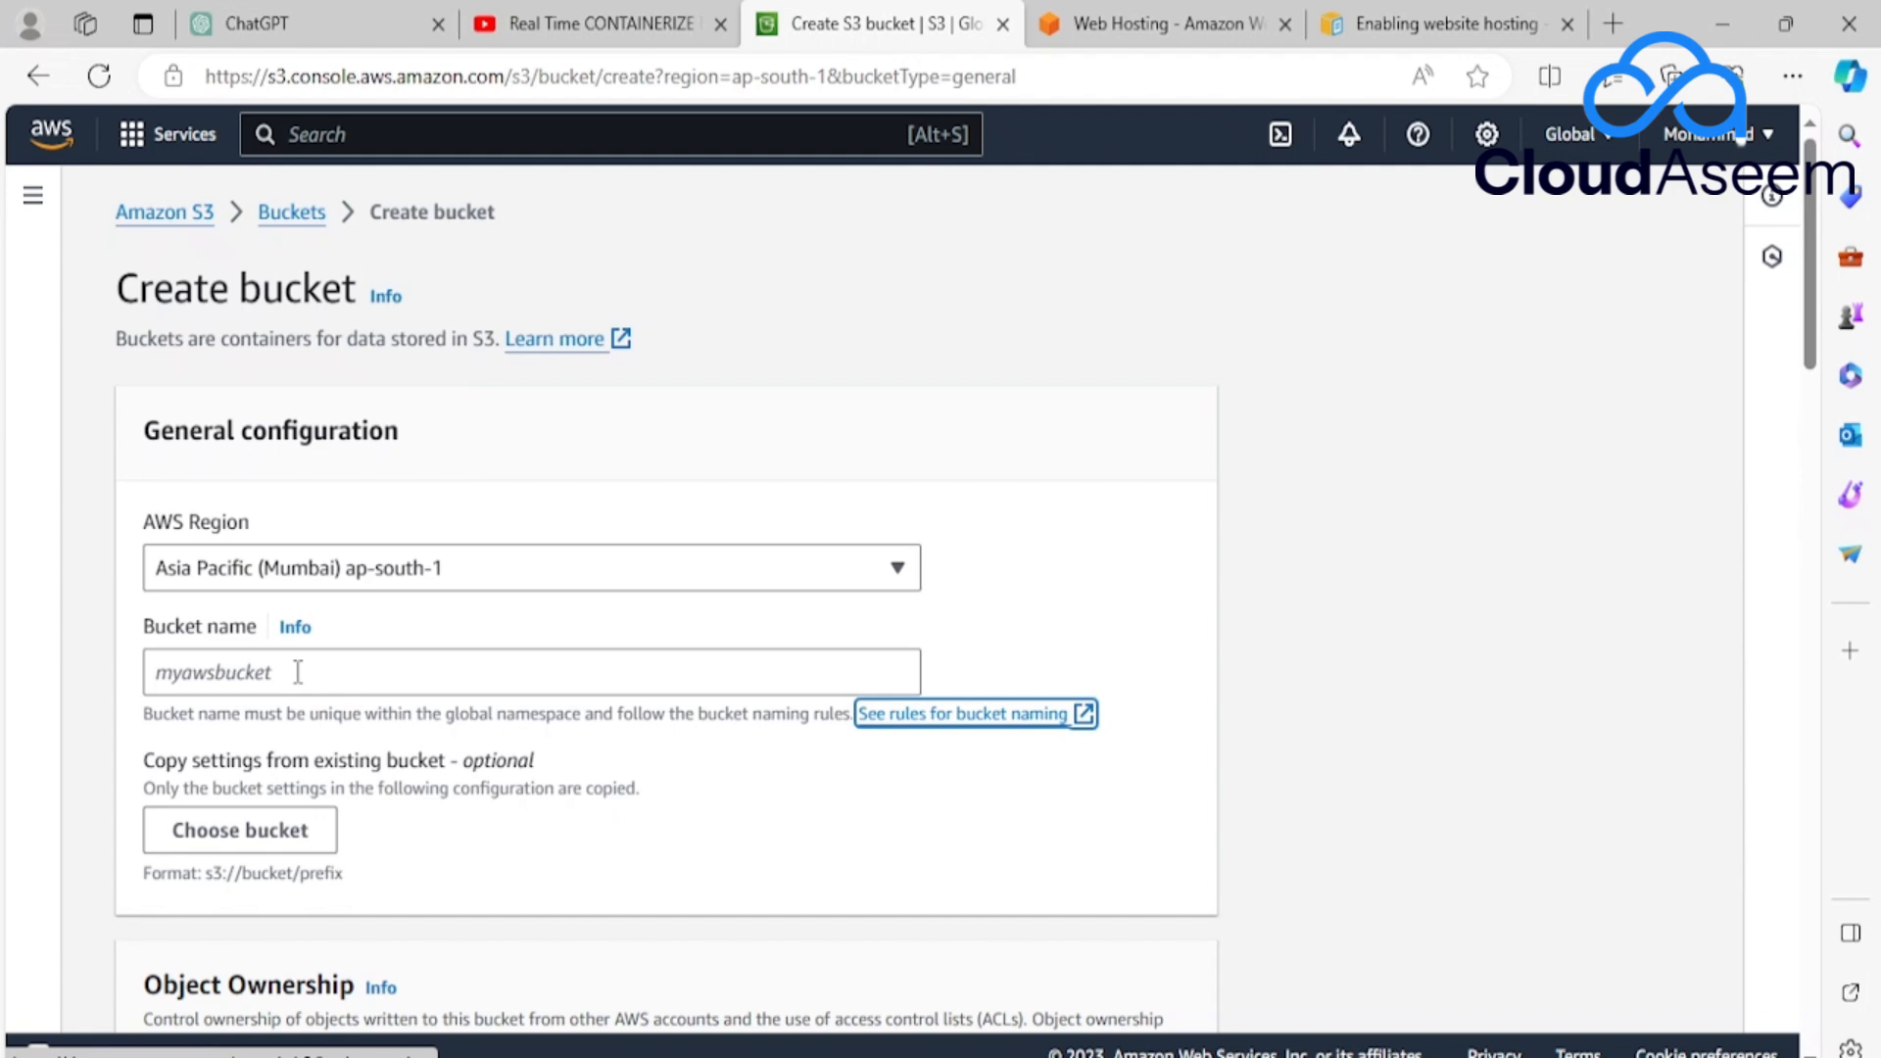
# Name the new bucket websitedemoyt.
pyautogui.click(308, 665)
pyautogui.write('W')
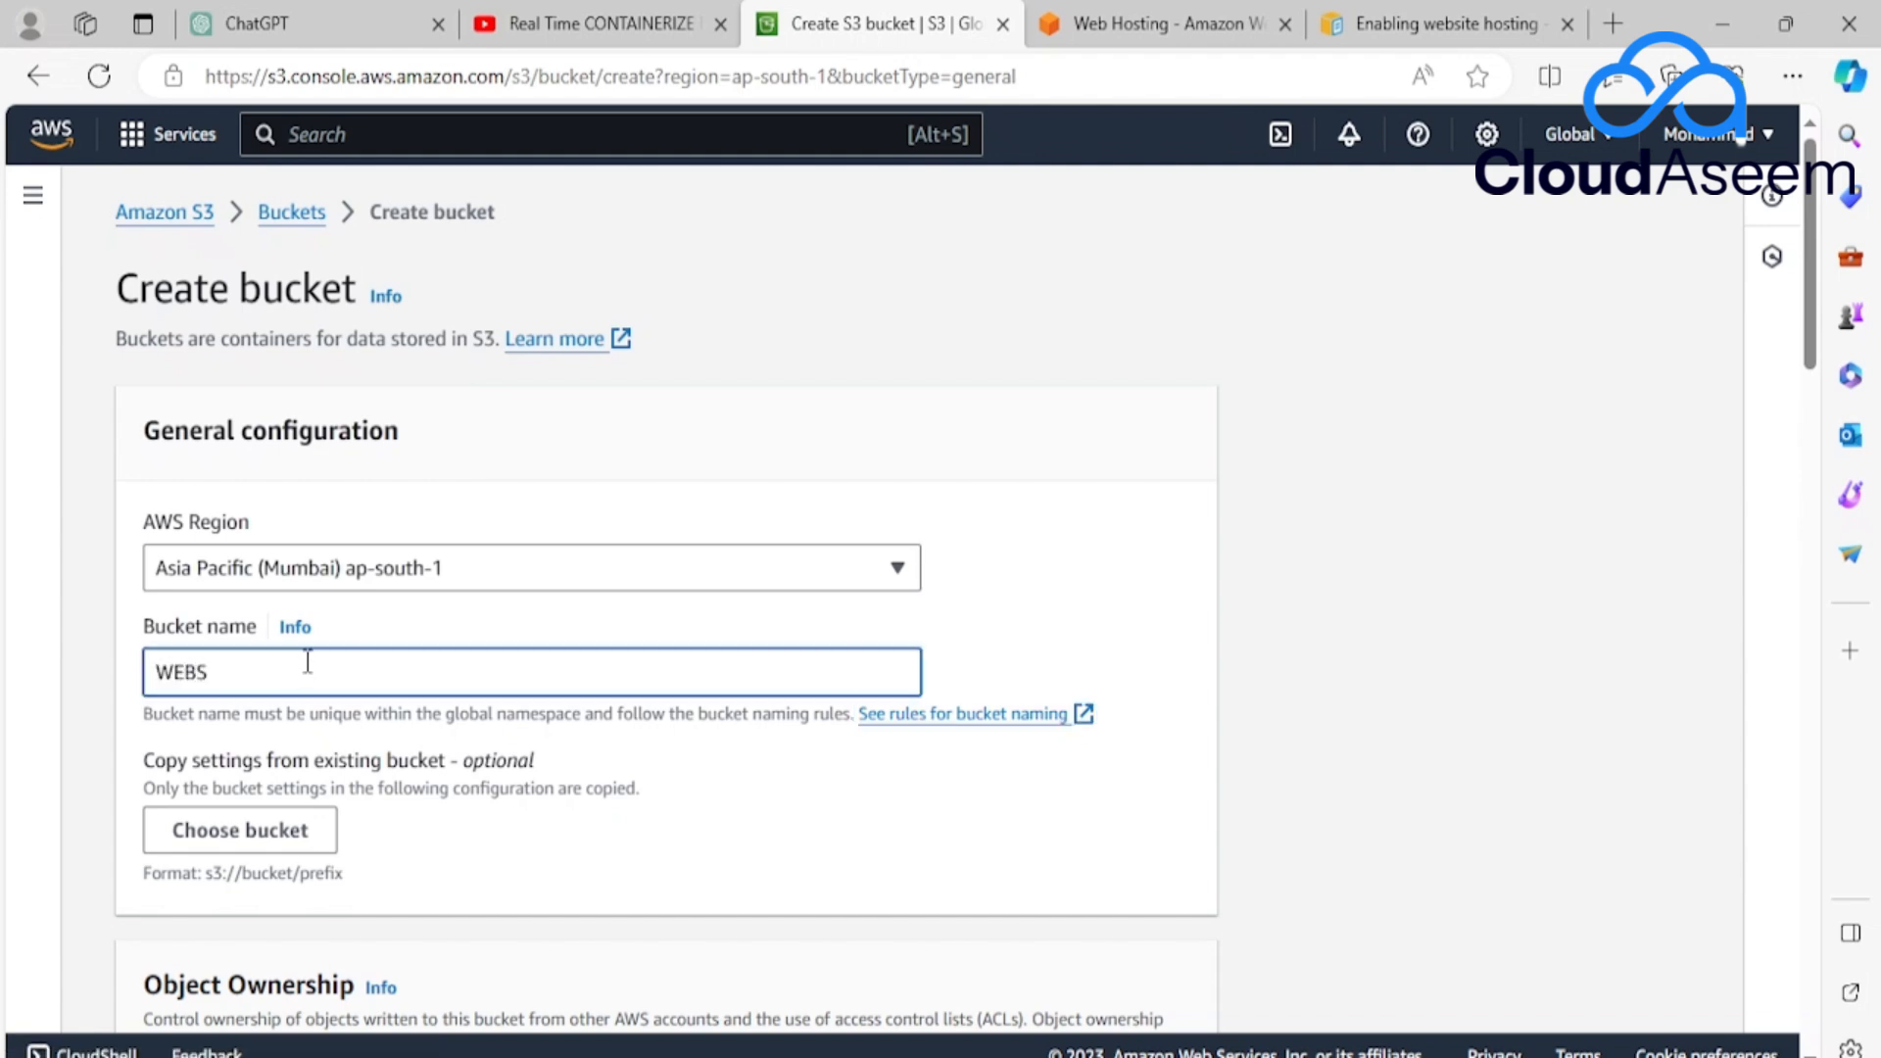
pyautogui.press('BackSpace')
pyautogui.write('websitedemoyt')
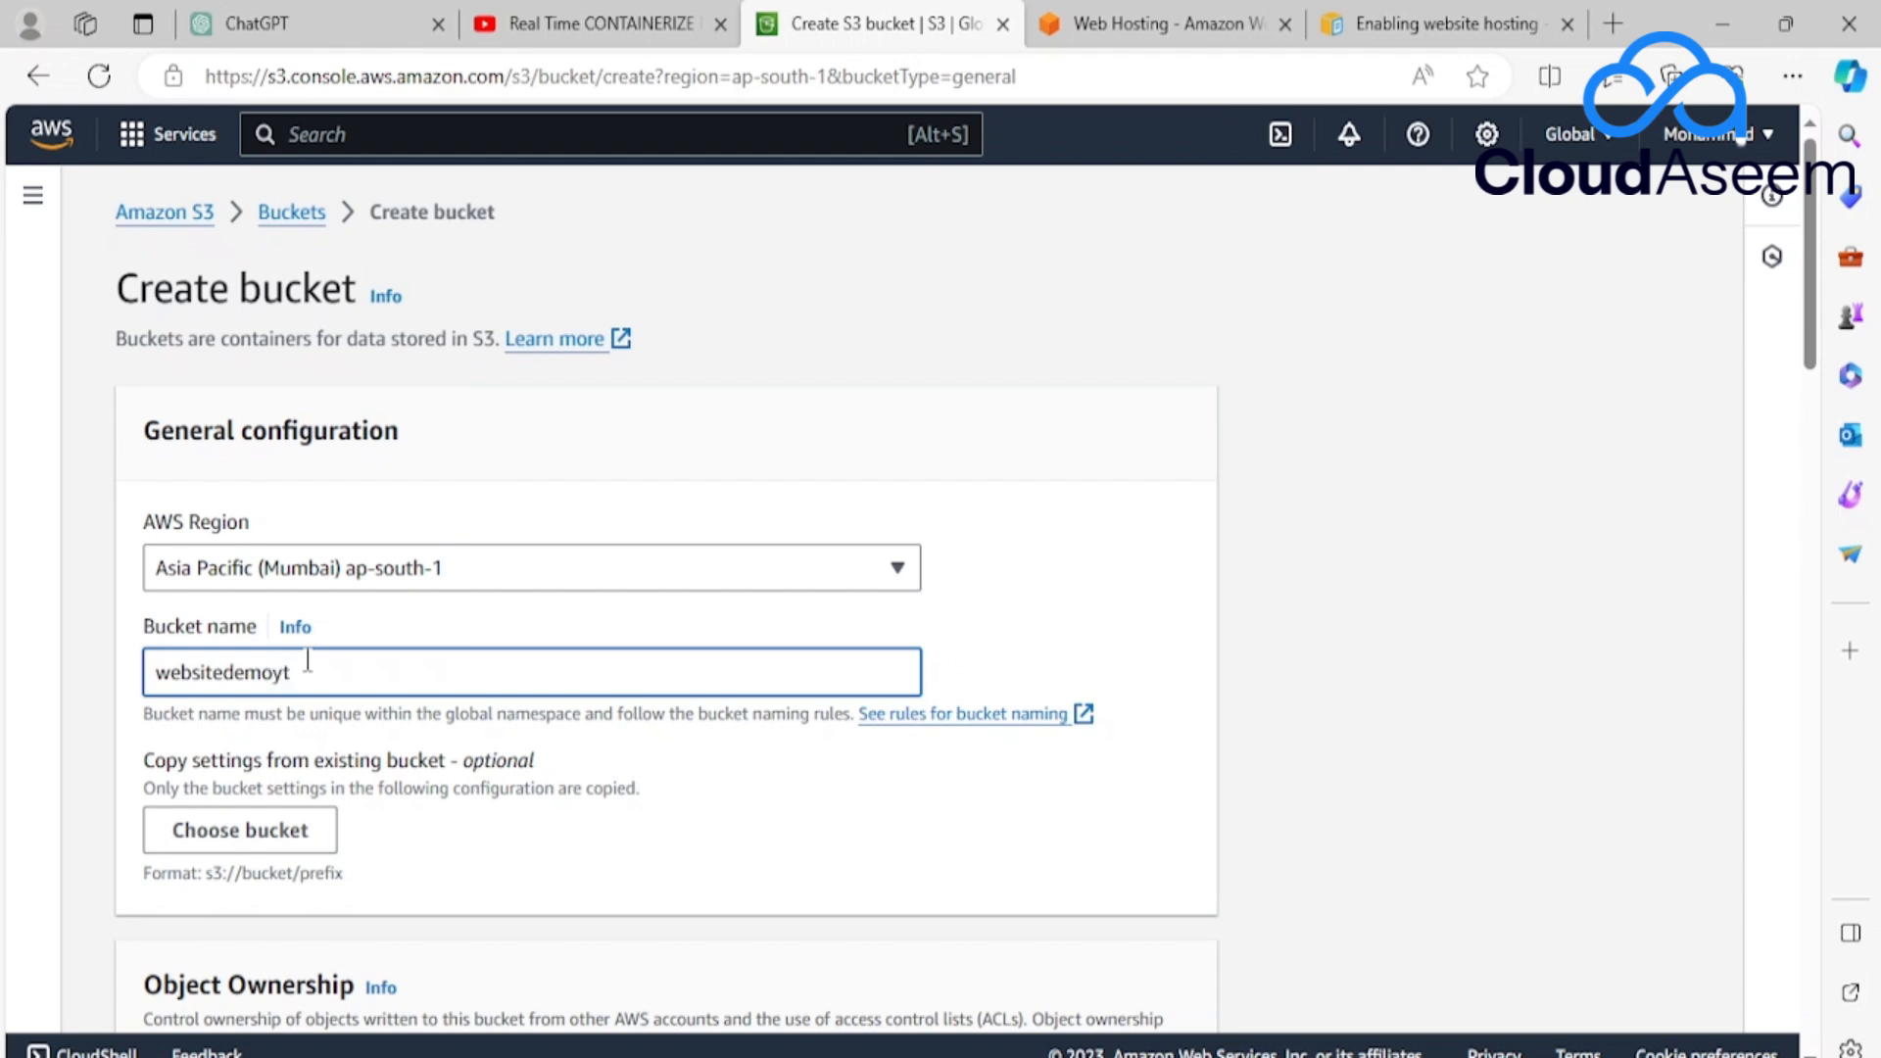
# Disable the Bucket Key under default encryption and create the bucket.
pyautogui.scroll(-1, 308, 662)
pyautogui.scroll(-3, 437, 643)
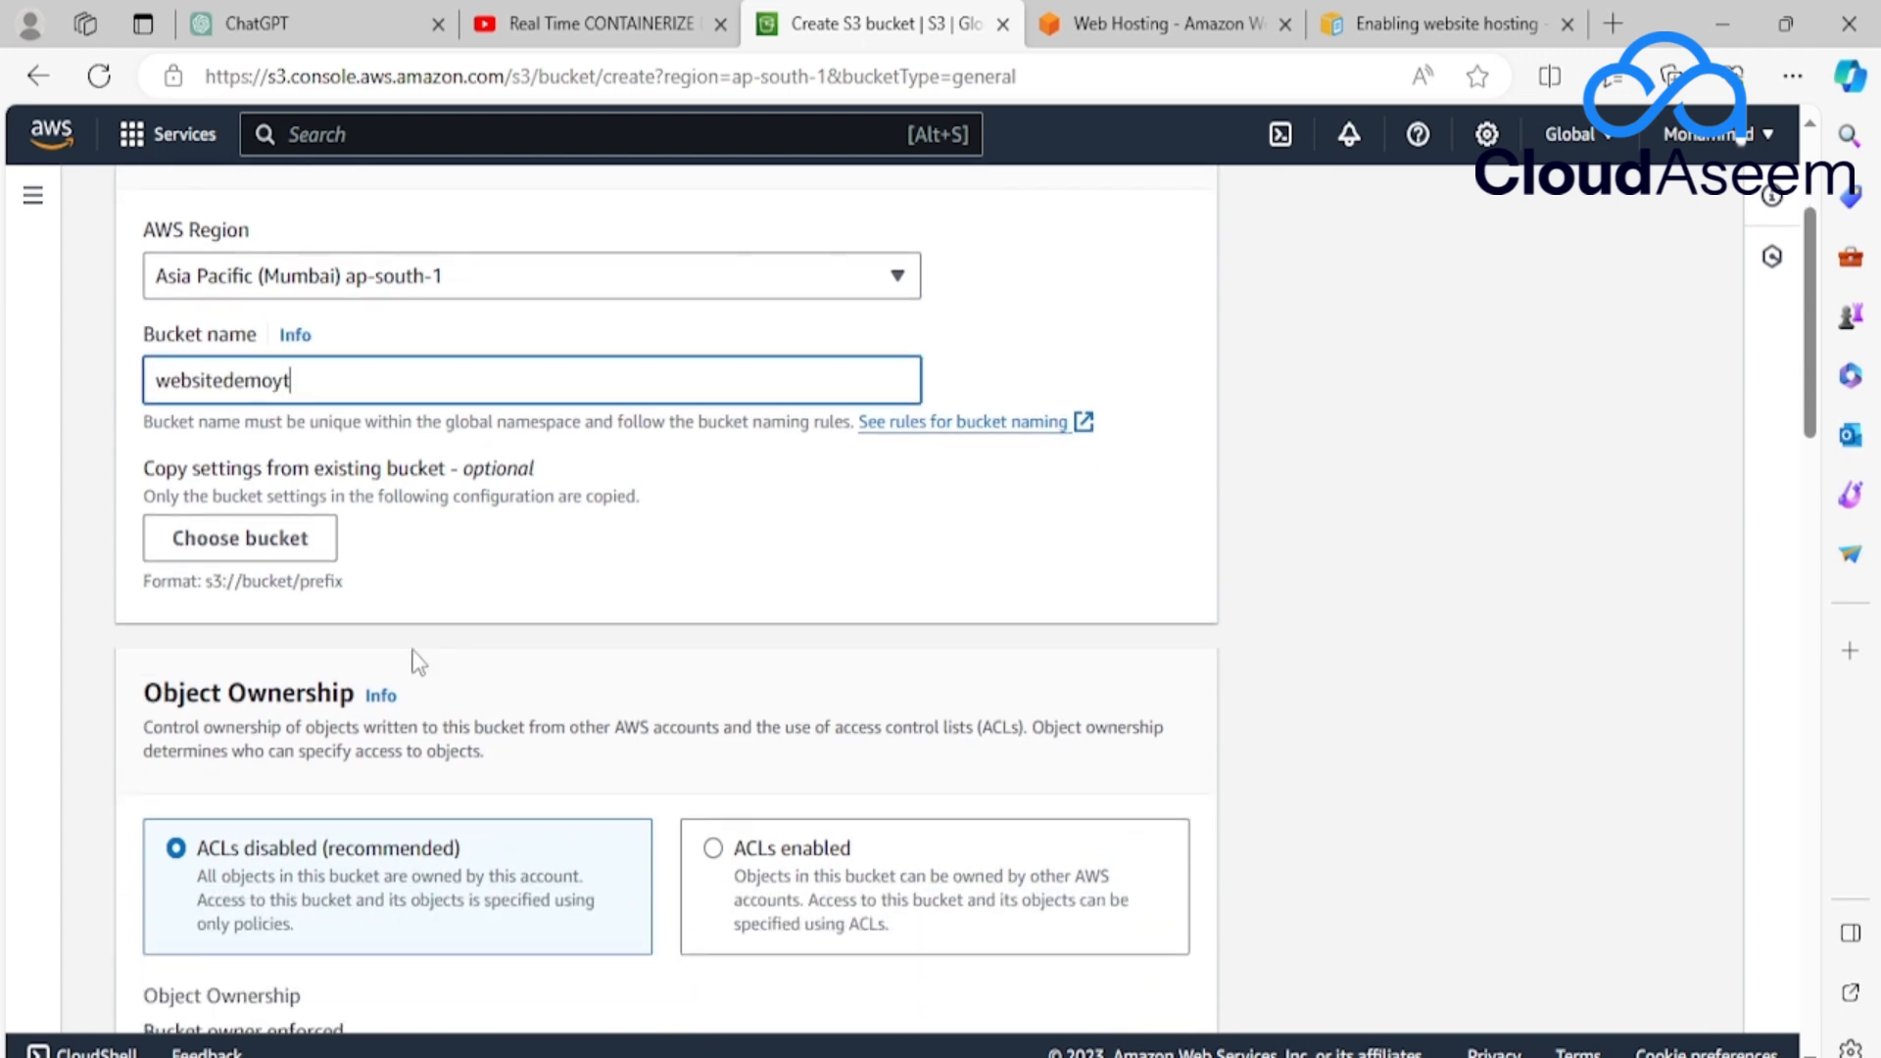
pyautogui.scroll(-3, 513, 632)
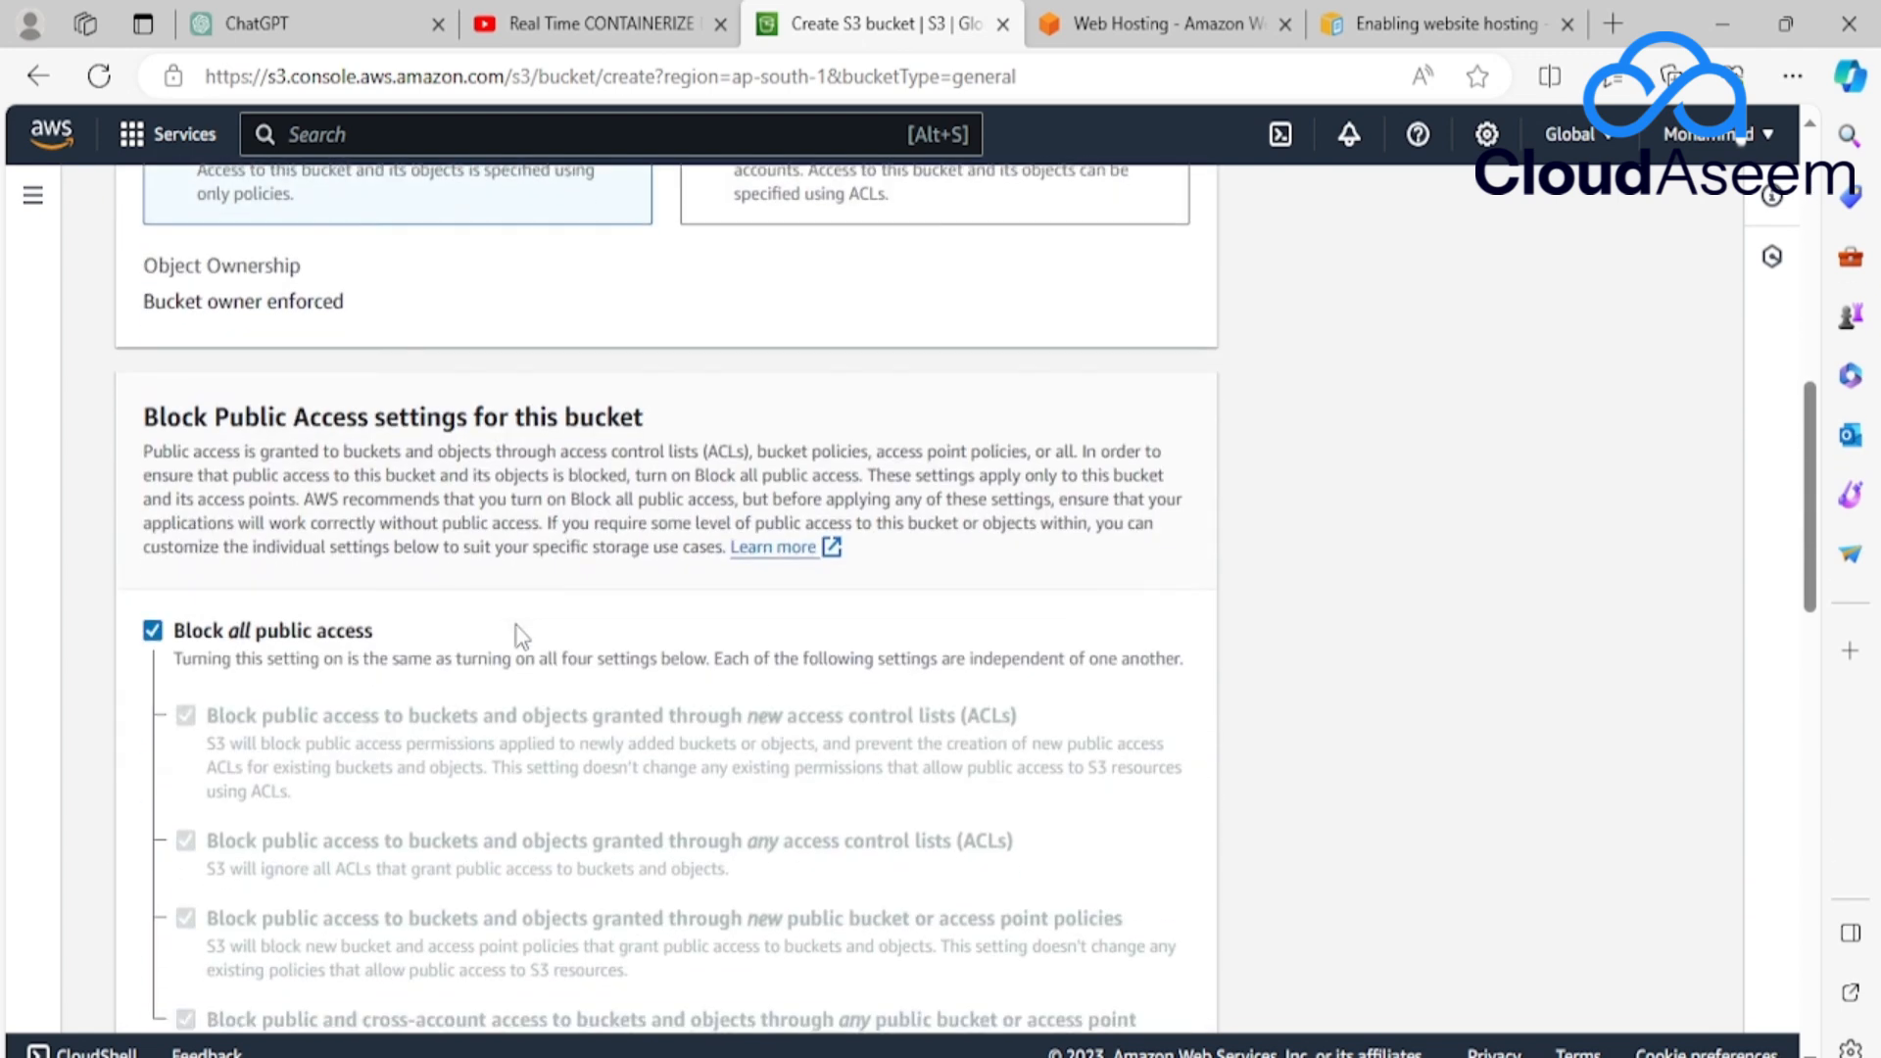
pyautogui.scroll(-2, 599, 619)
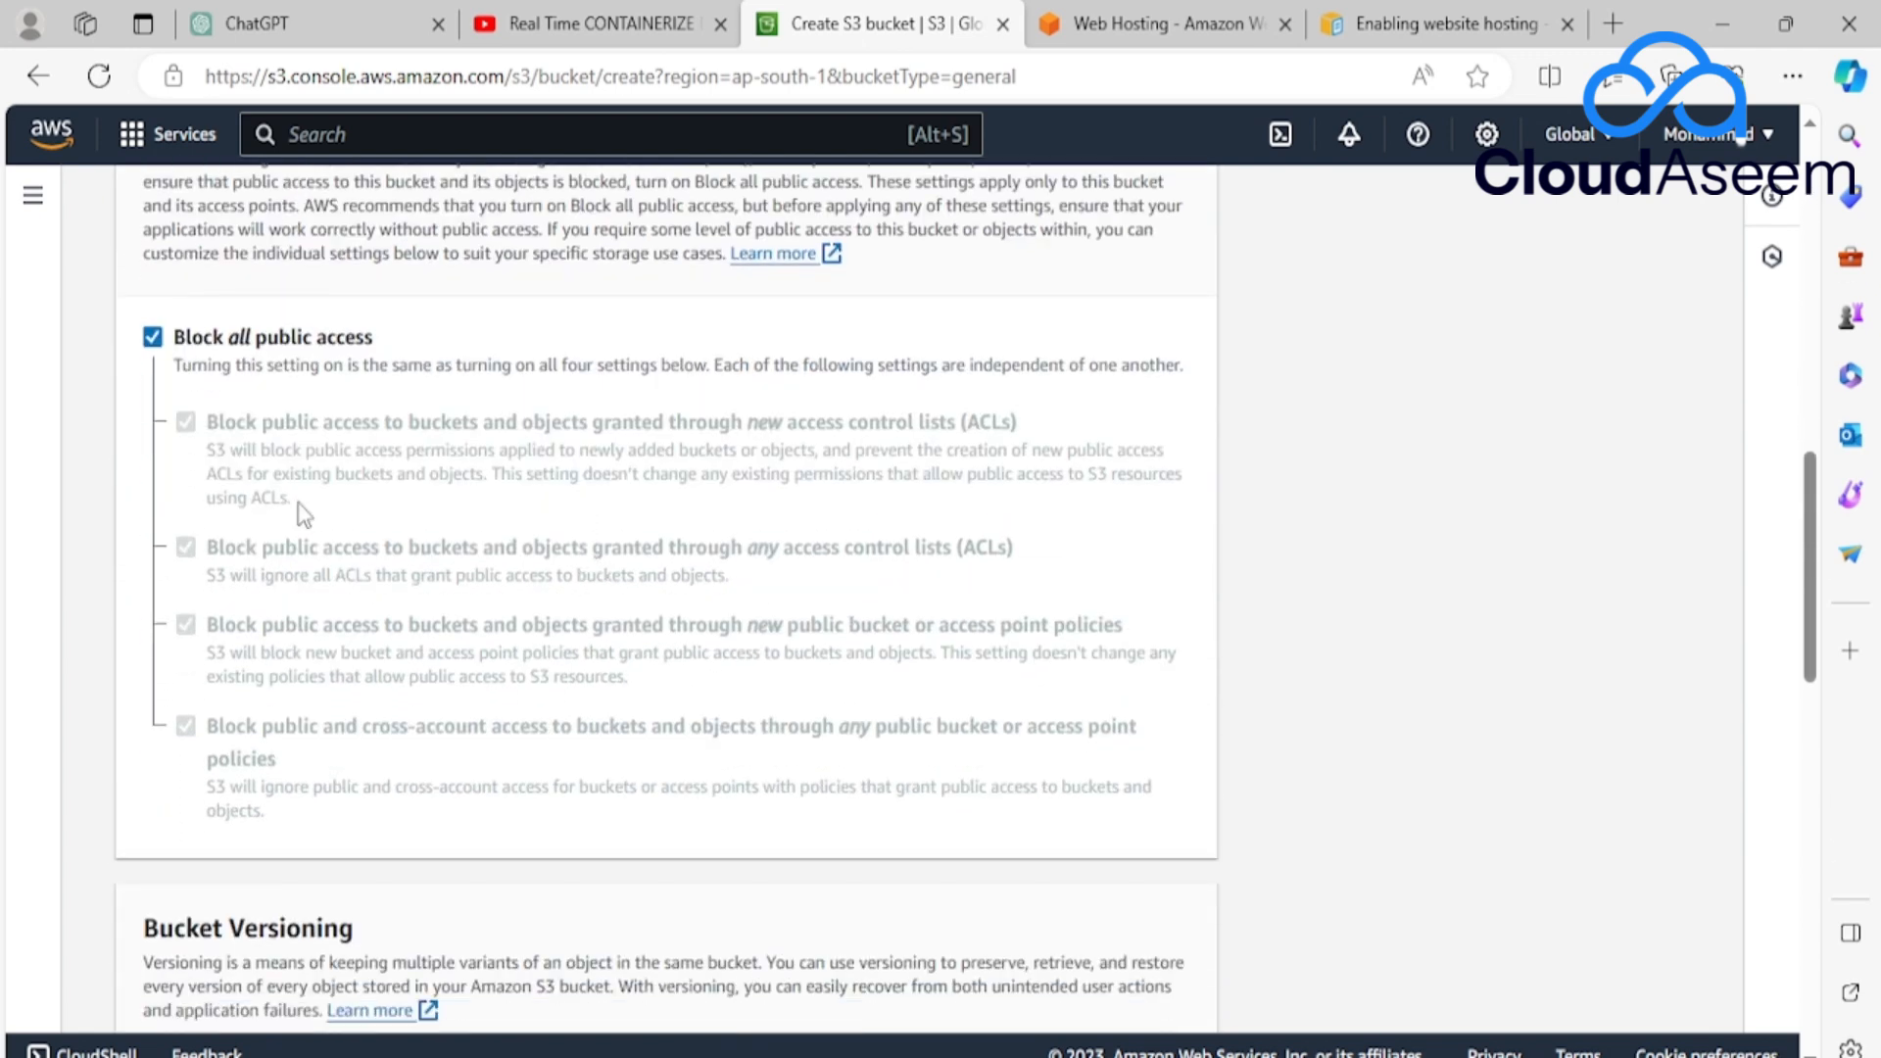
pyautogui.scroll(-4, 529, 449)
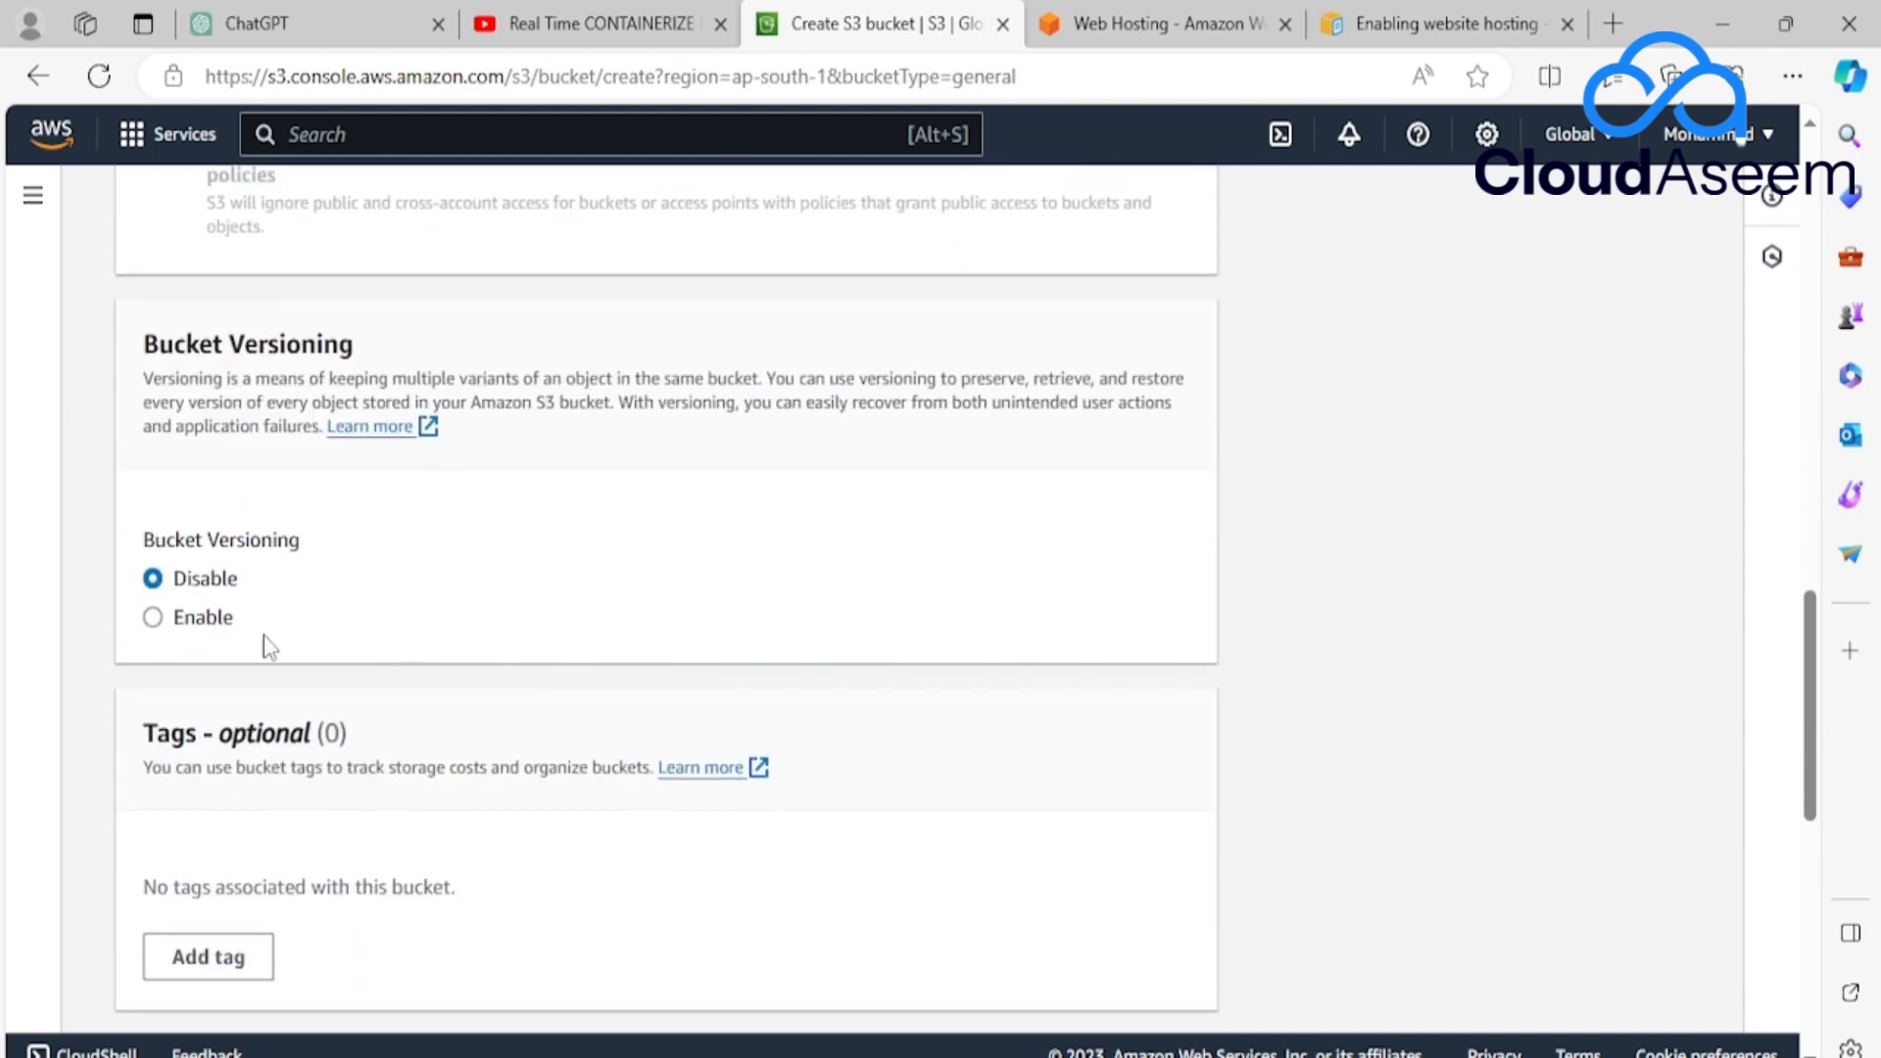
pyautogui.scroll(-1, 239, 576)
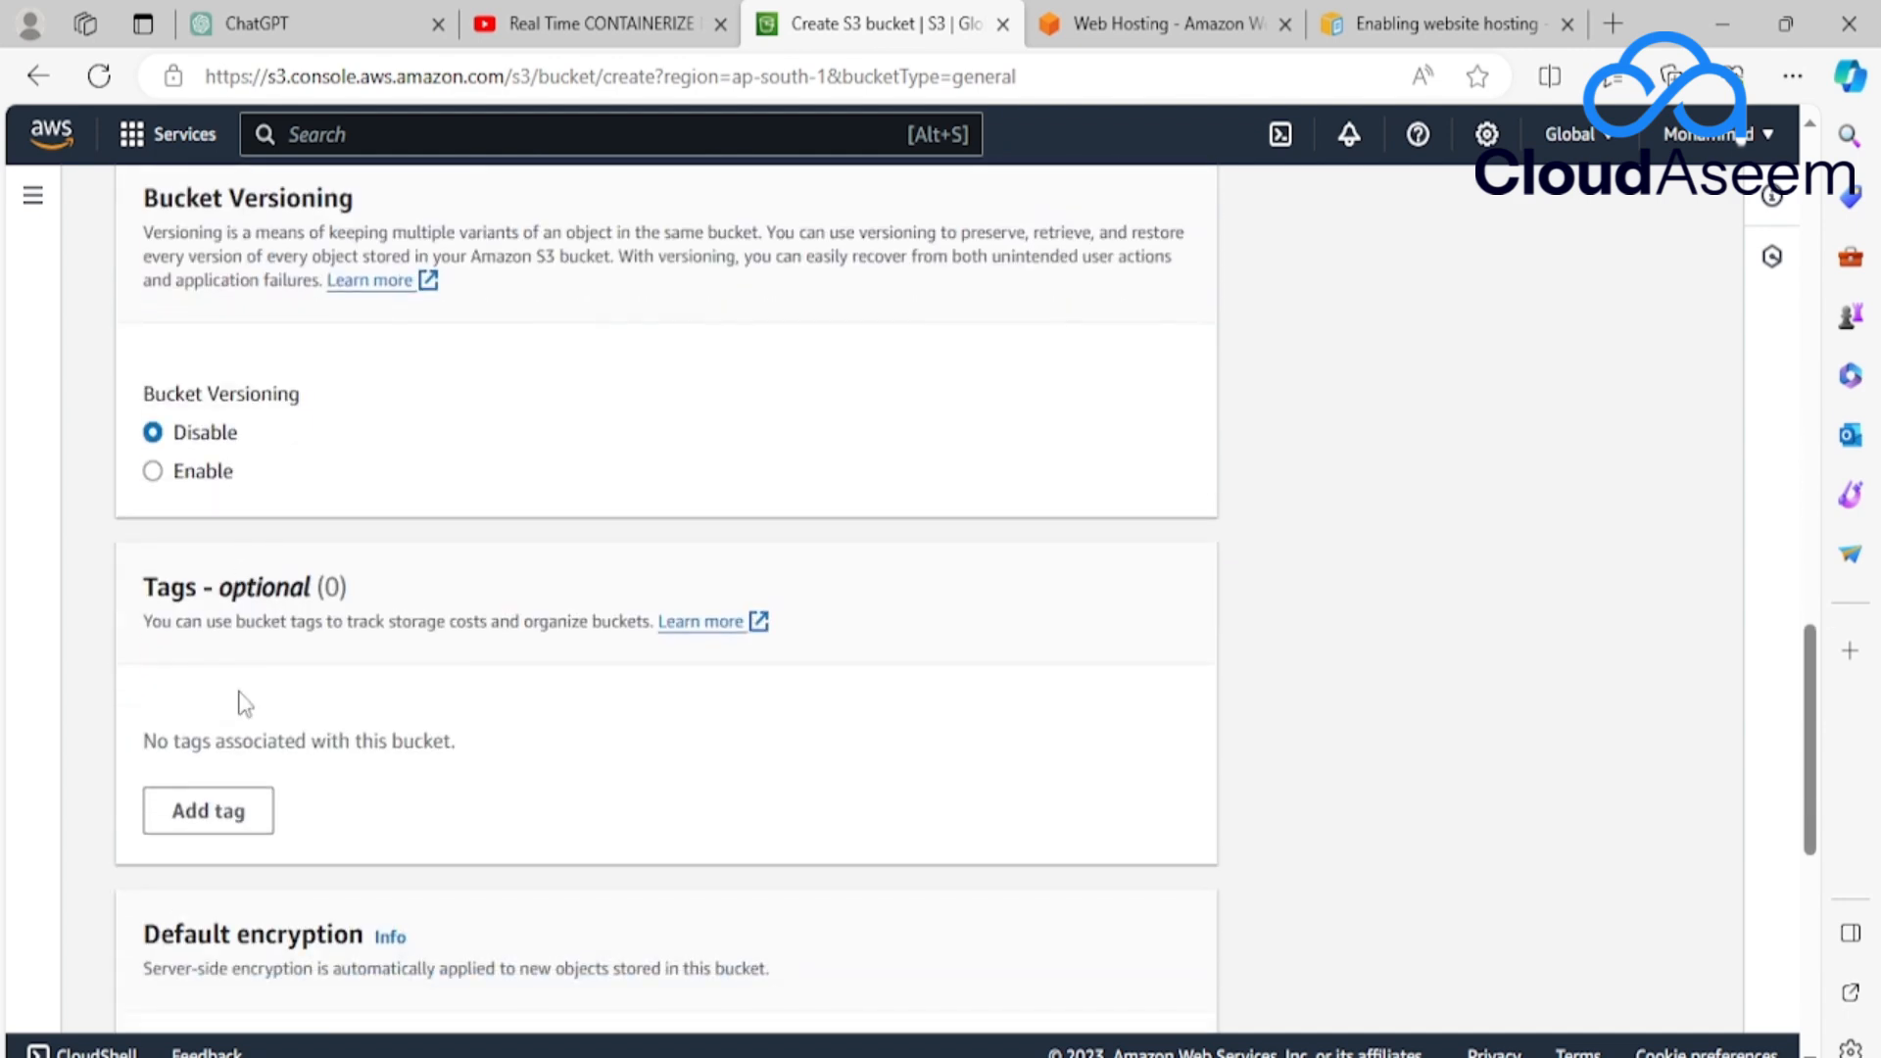
pyautogui.scroll(-4, 196, 490)
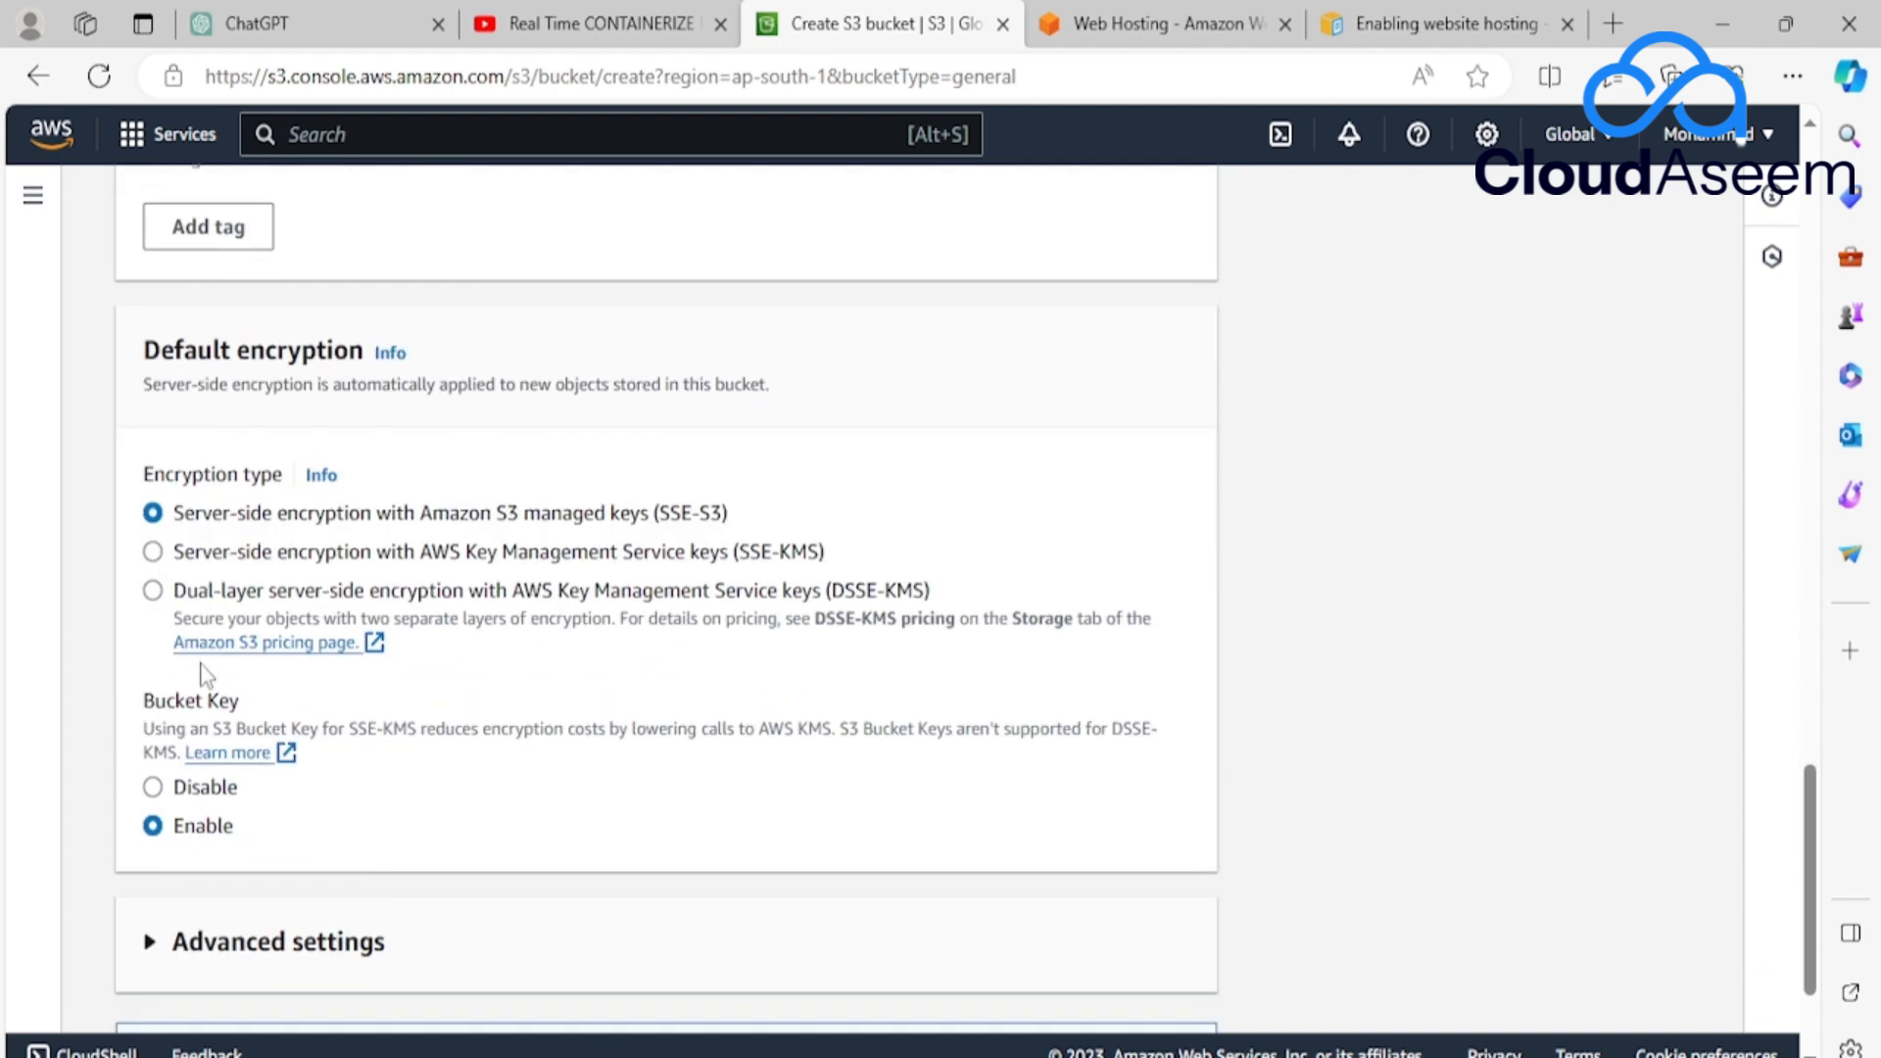
pyautogui.scroll(-1, 596, 558)
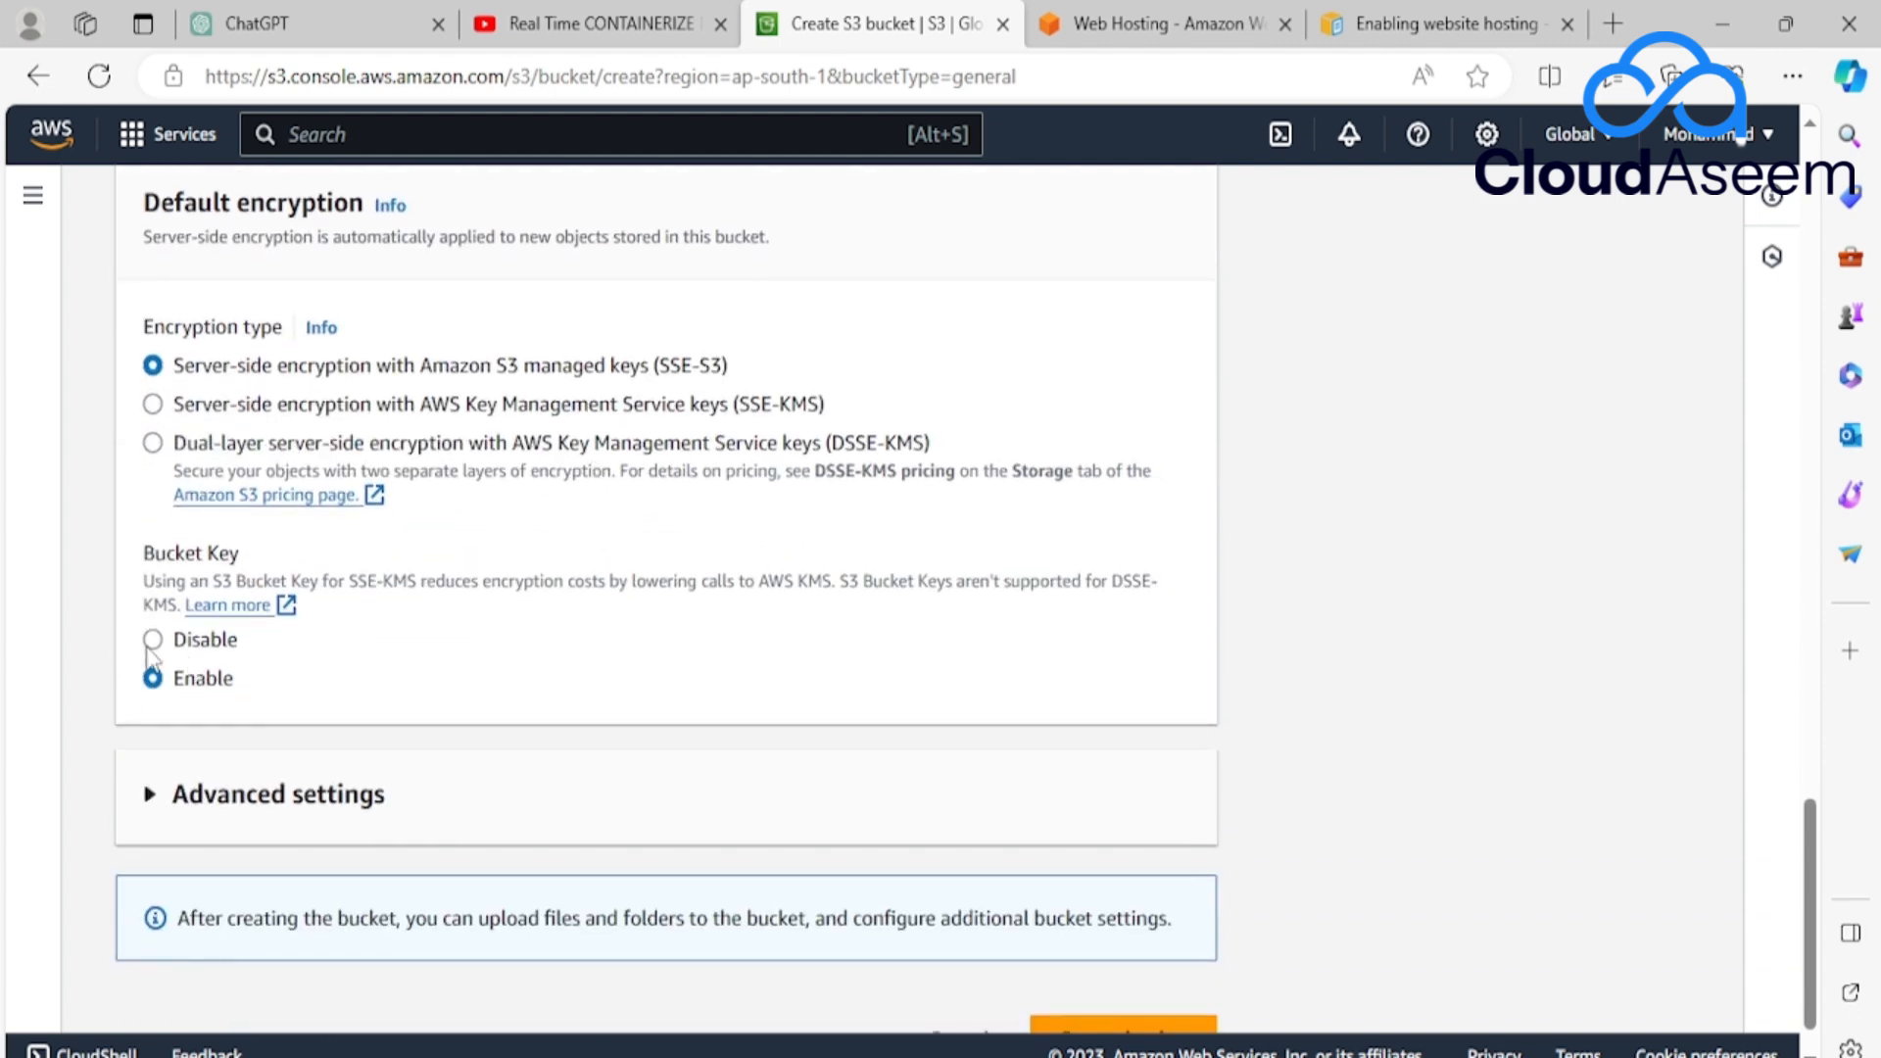
pyautogui.click(153, 641)
pyautogui.scroll(-1, 433, 677)
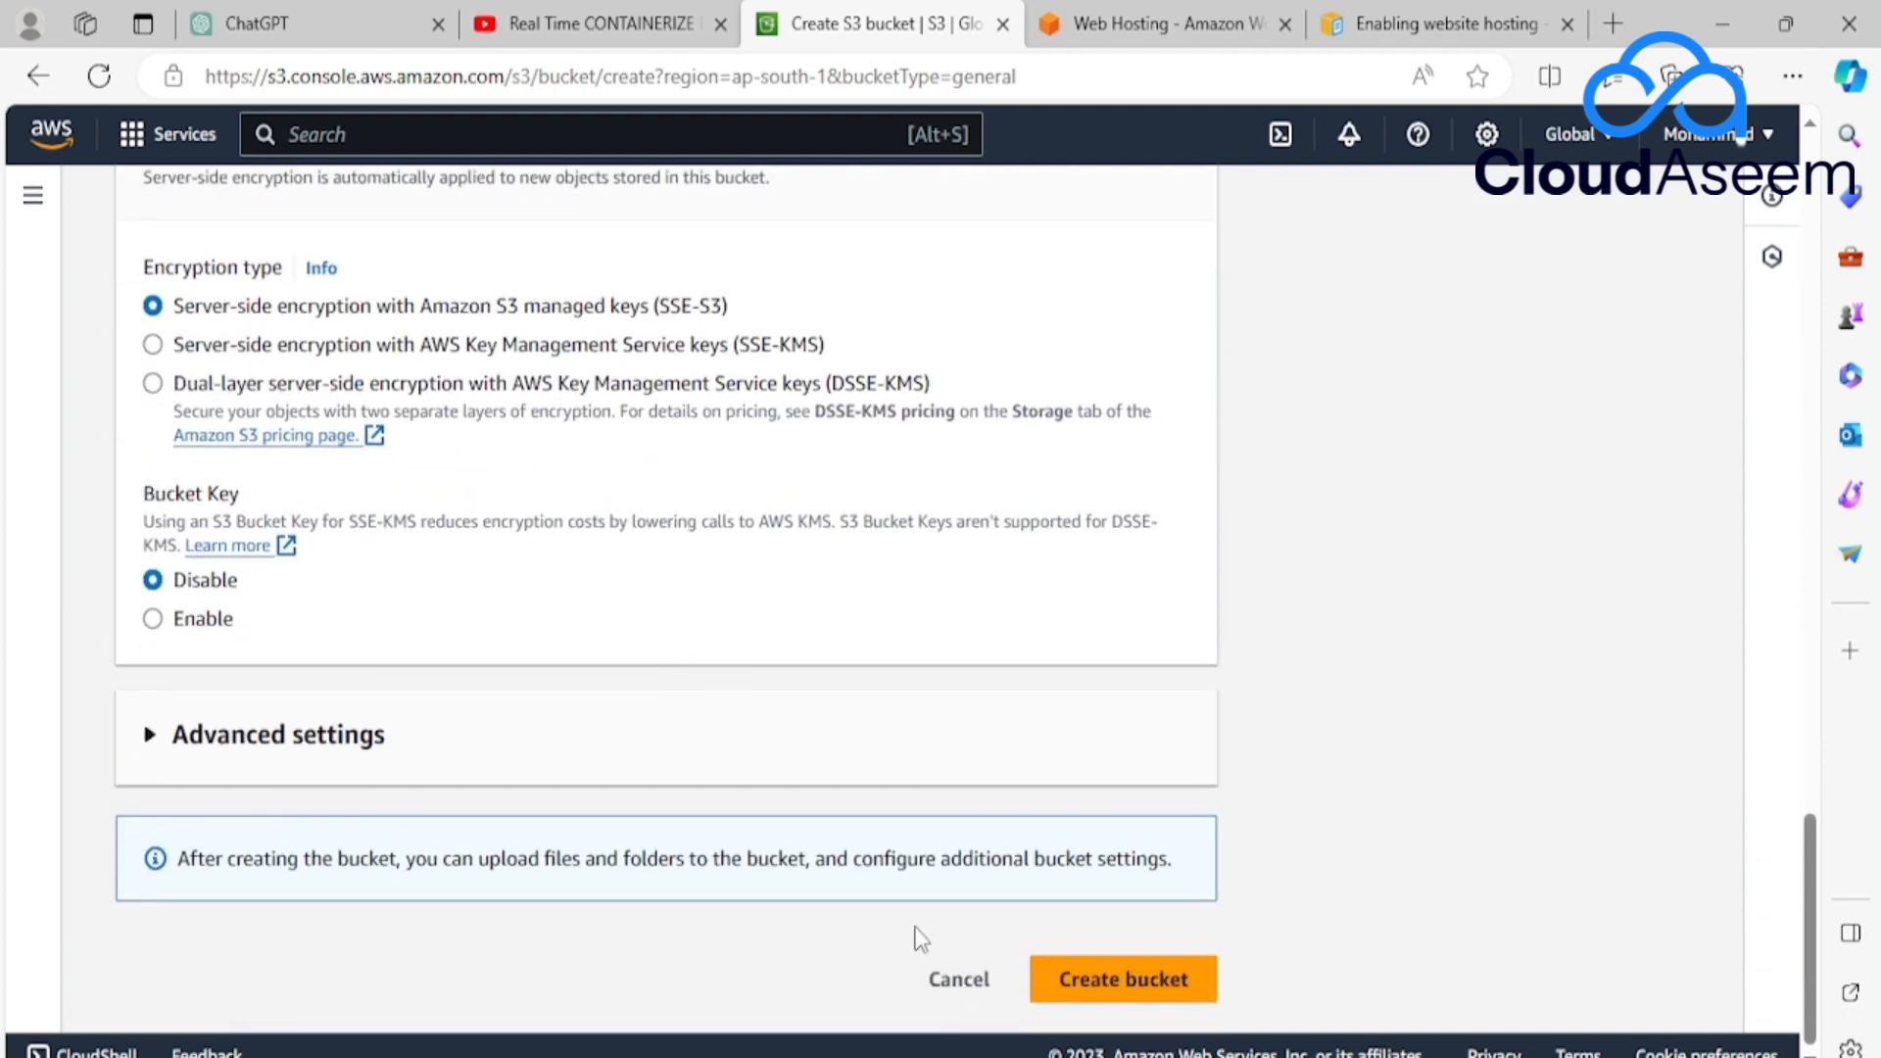
pyautogui.click(1142, 1001)
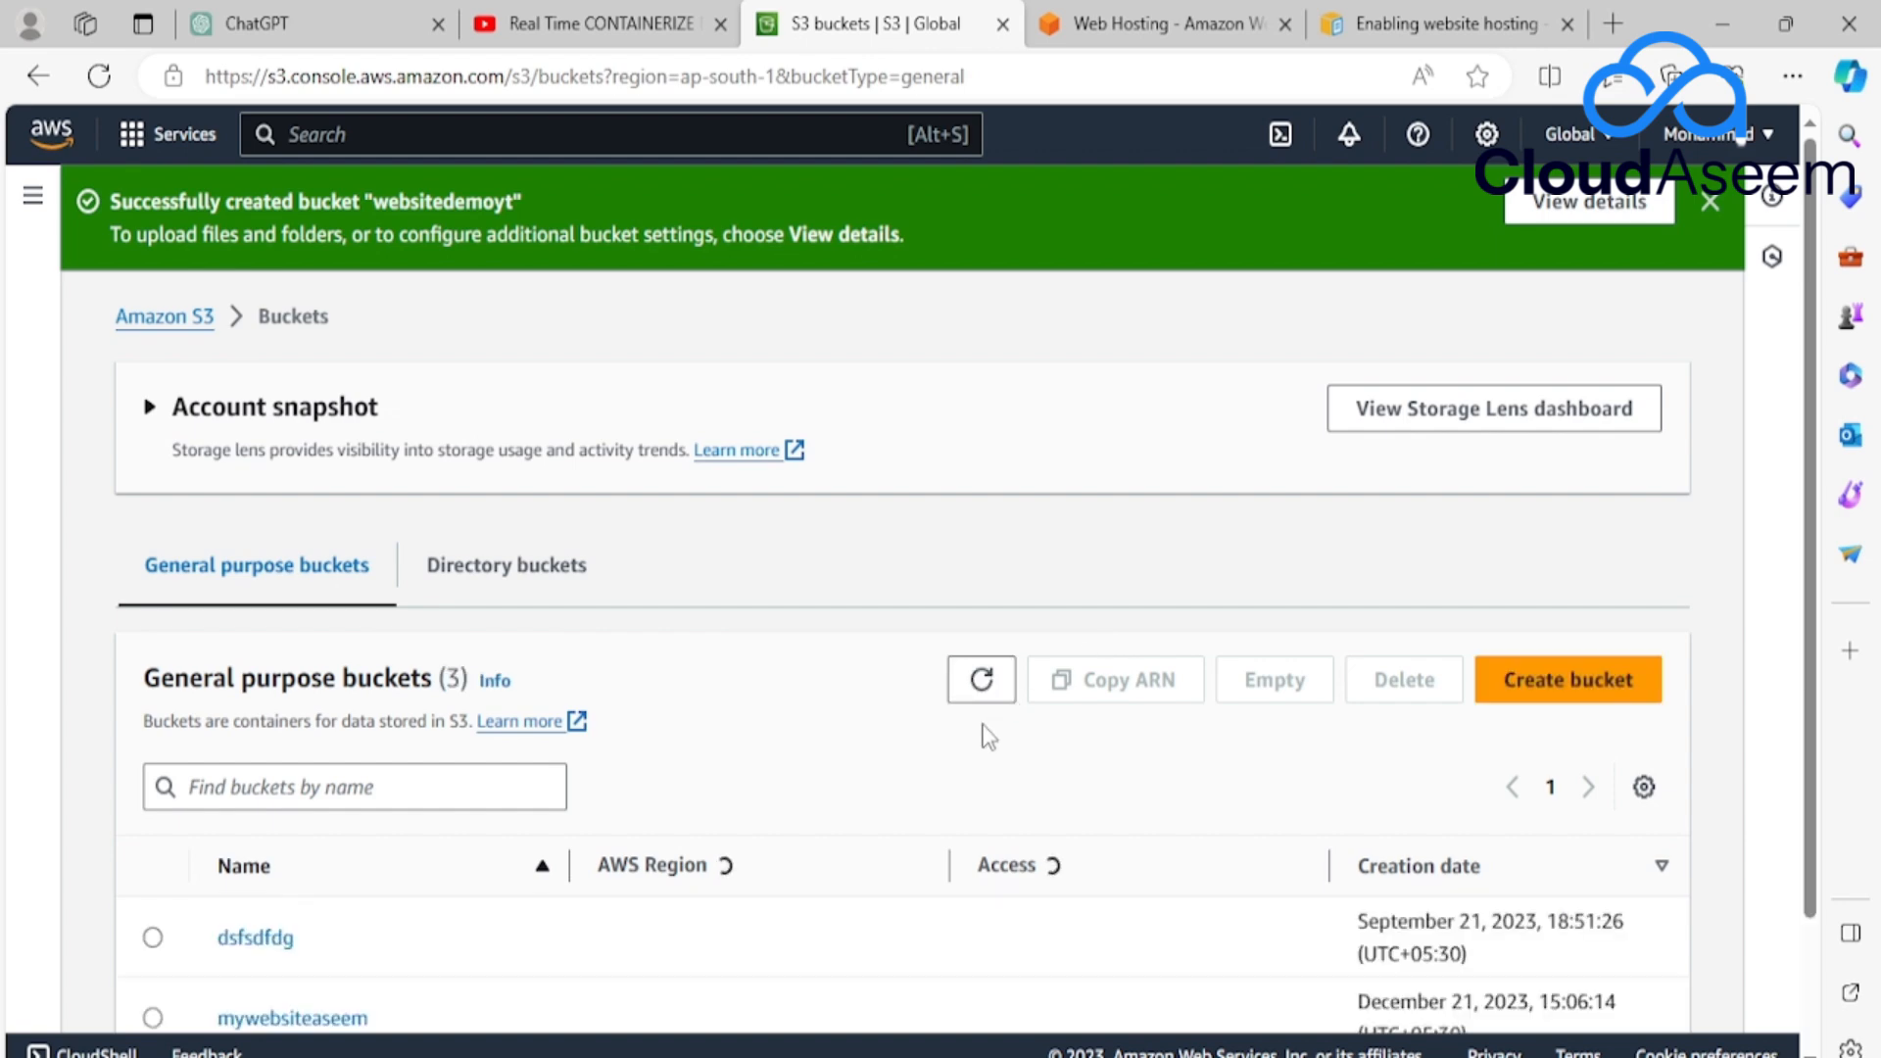
# Open the websitedemoyt bucket and show its properties.
pyautogui.scroll(-2, 891, 740)
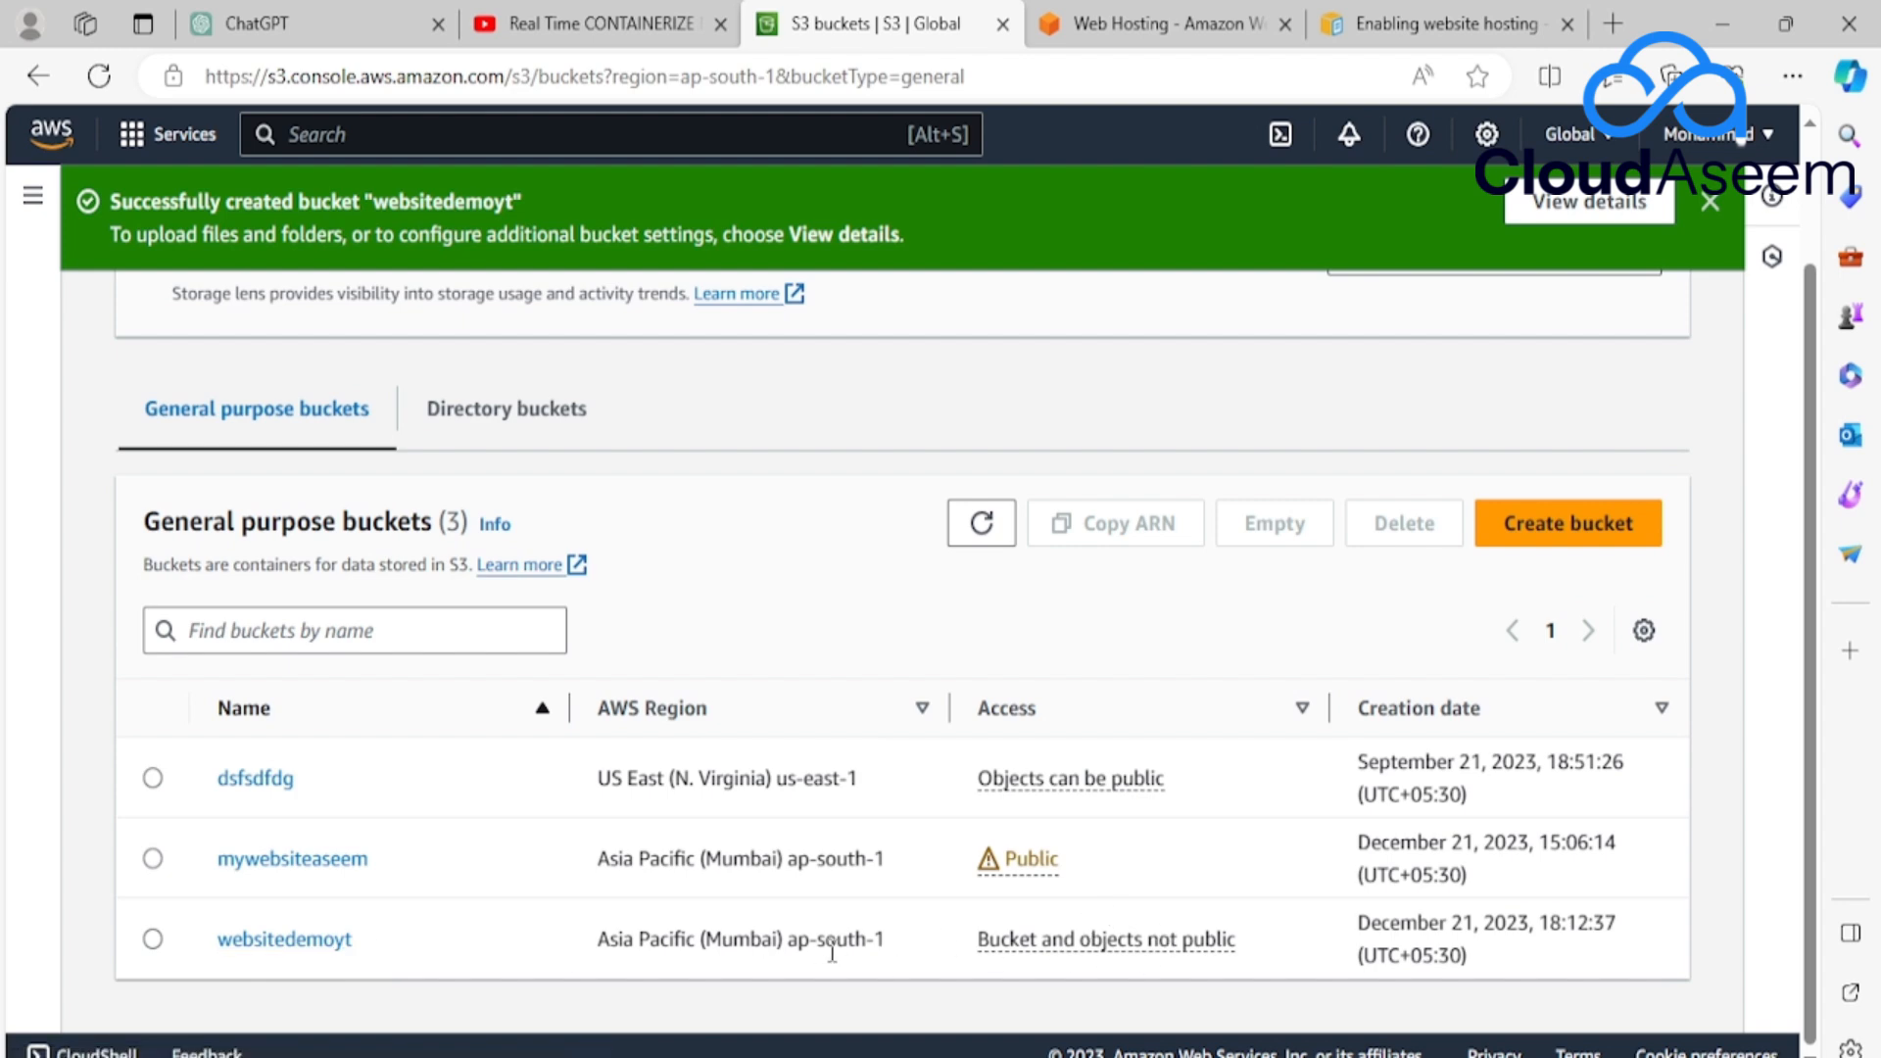
pyautogui.click(249, 949)
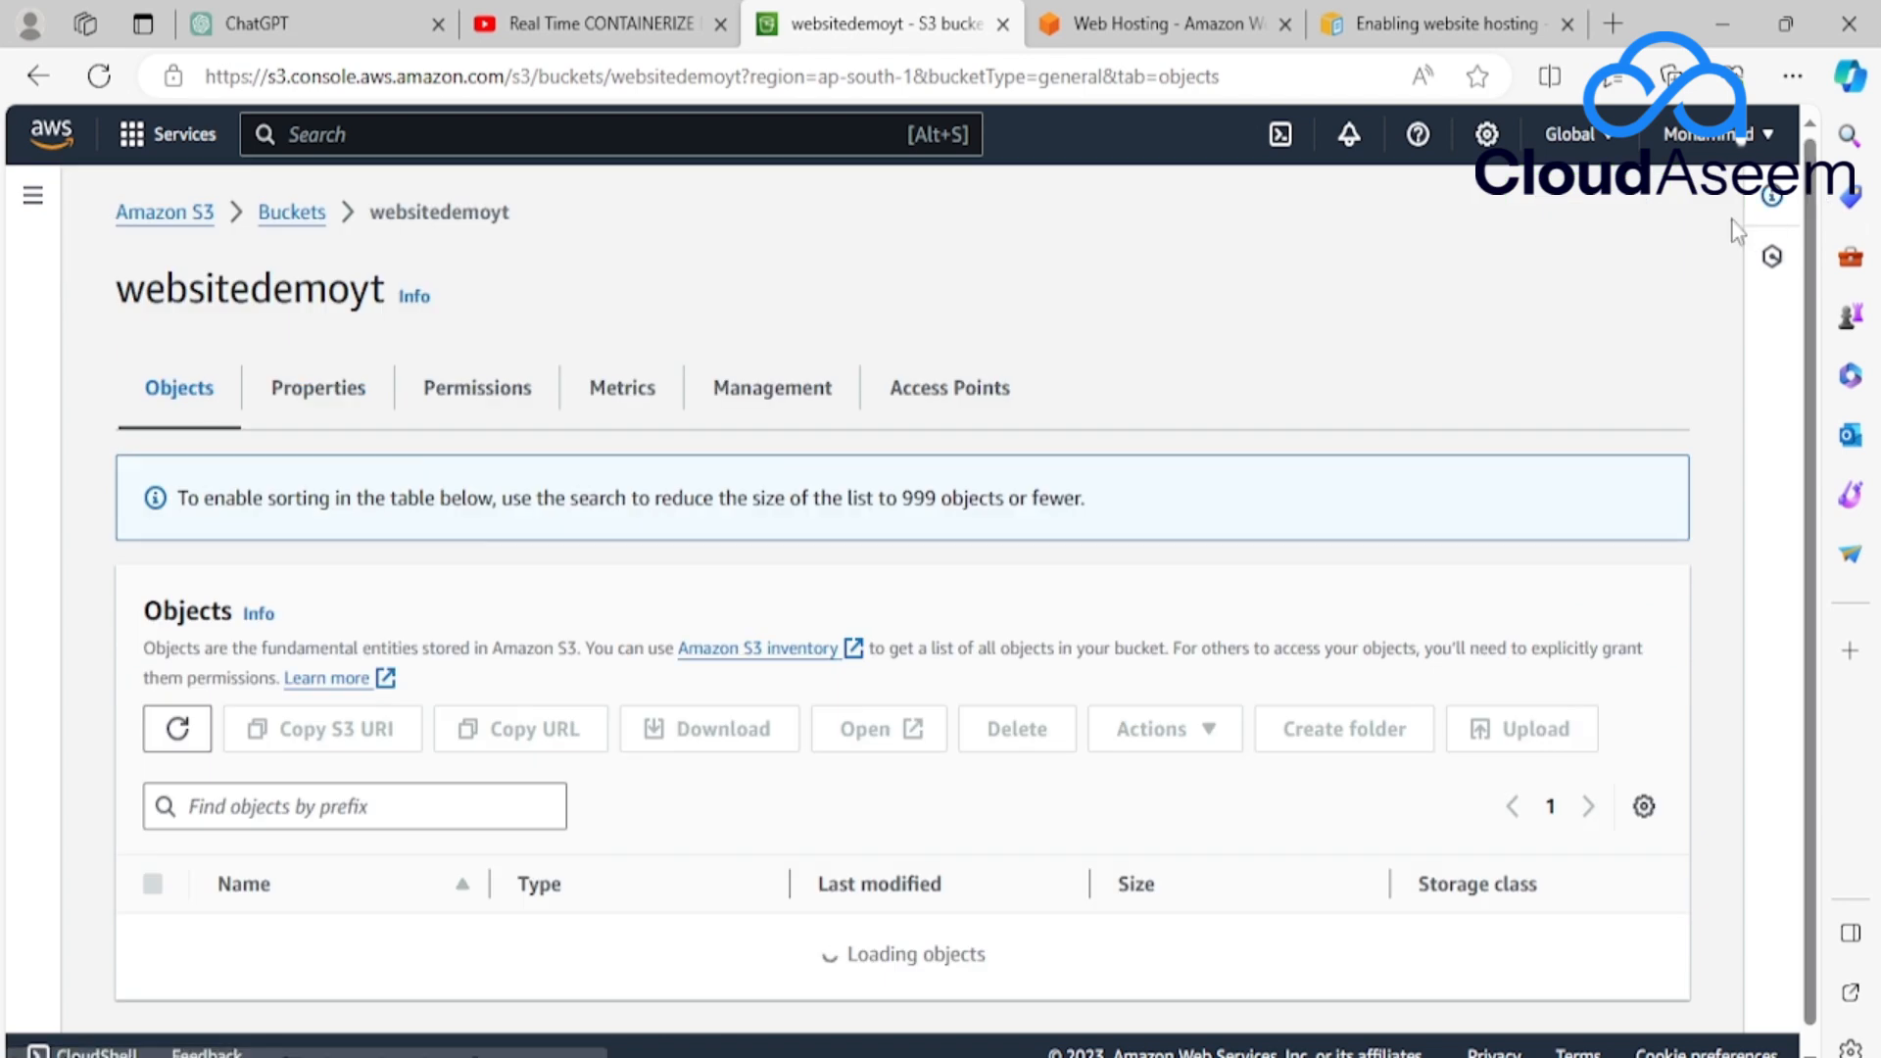
pyautogui.scroll(-1, 712, 586)
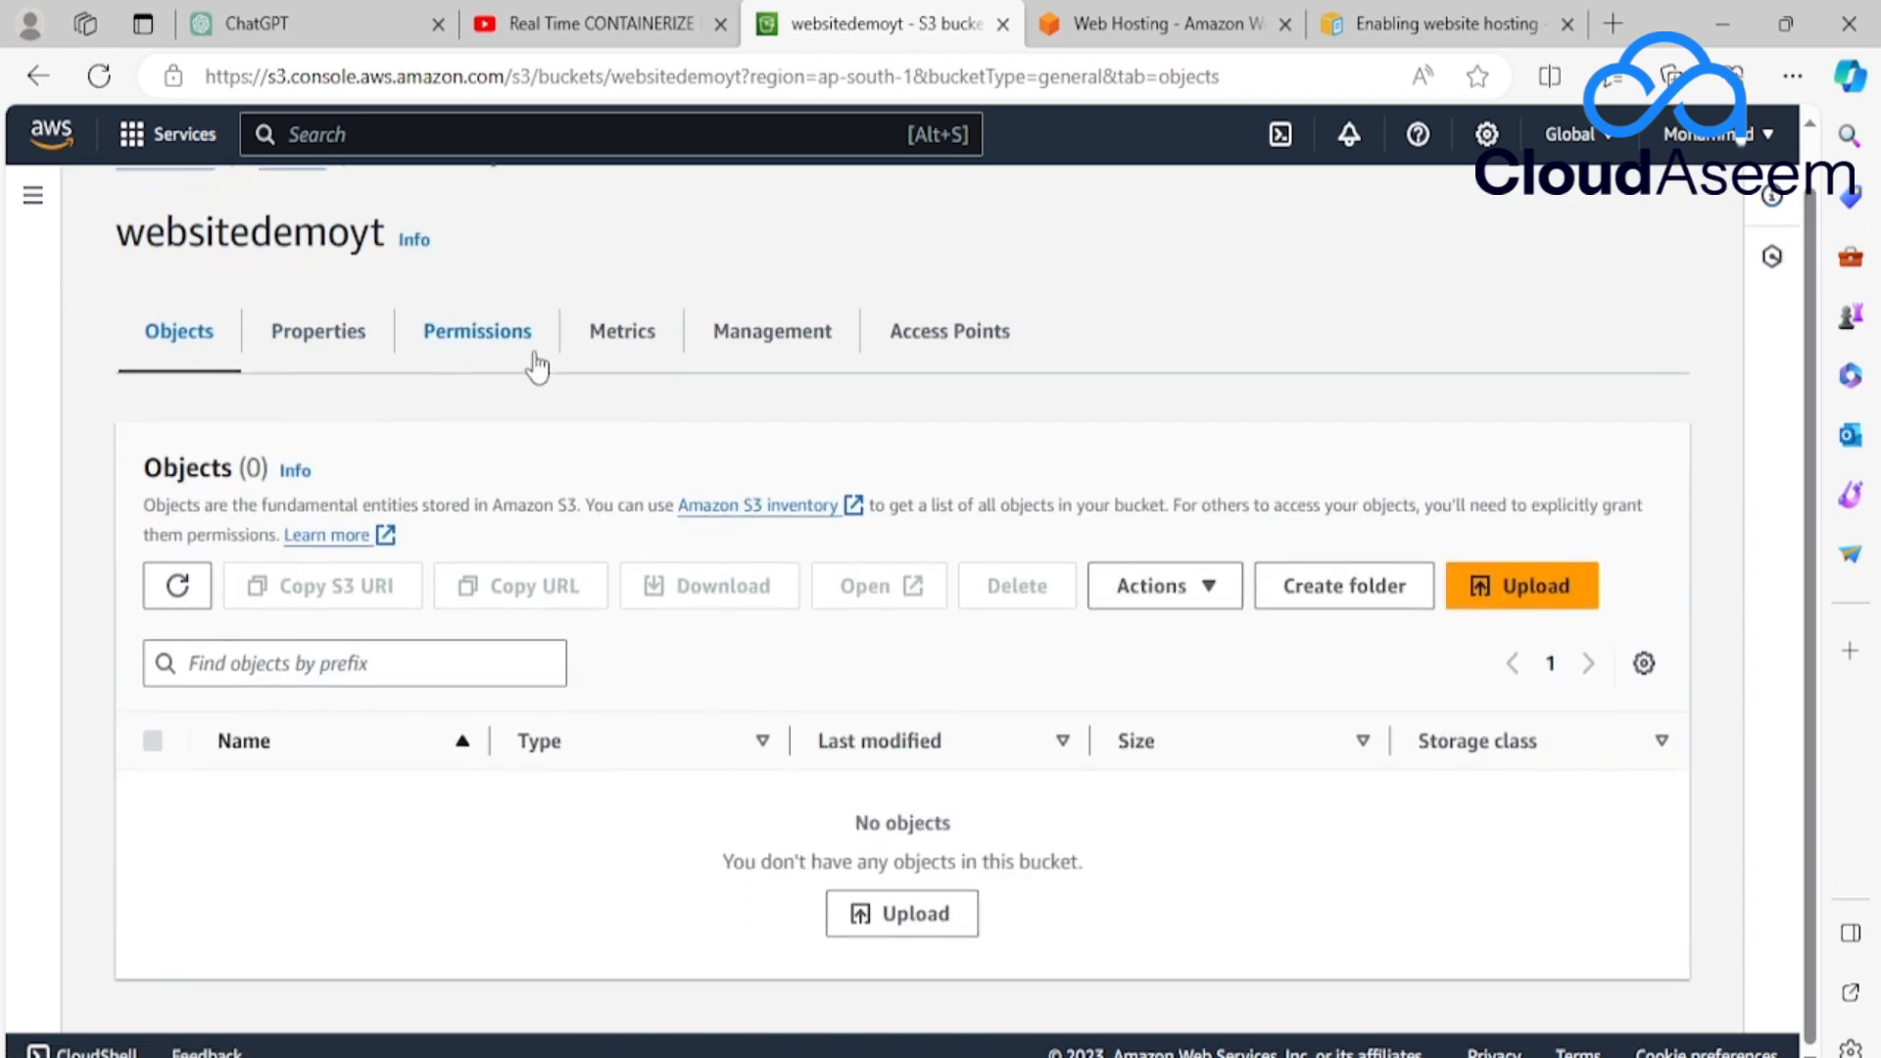
pyautogui.click(324, 343)
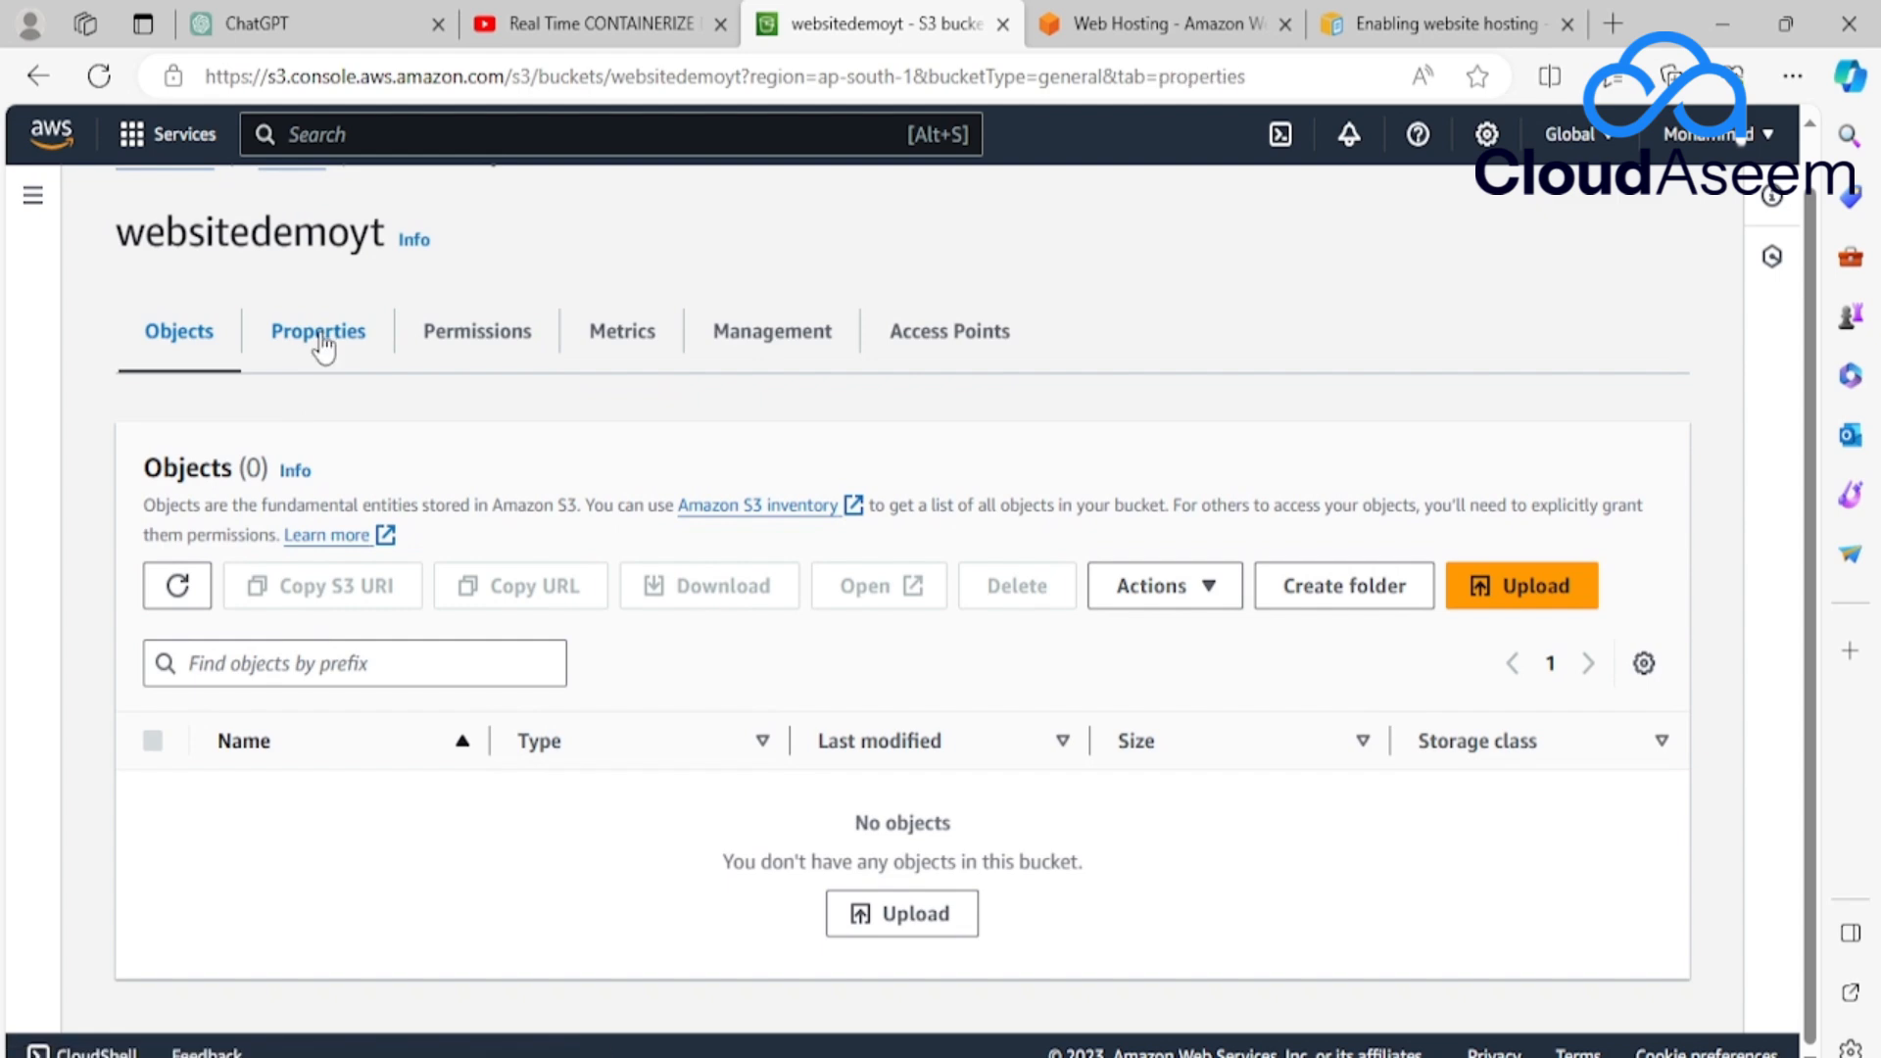
# Look through the bucket's property sections, from versioning, tags and encryption down to static website hosting.
pyautogui.scroll(-10, 490, 636)
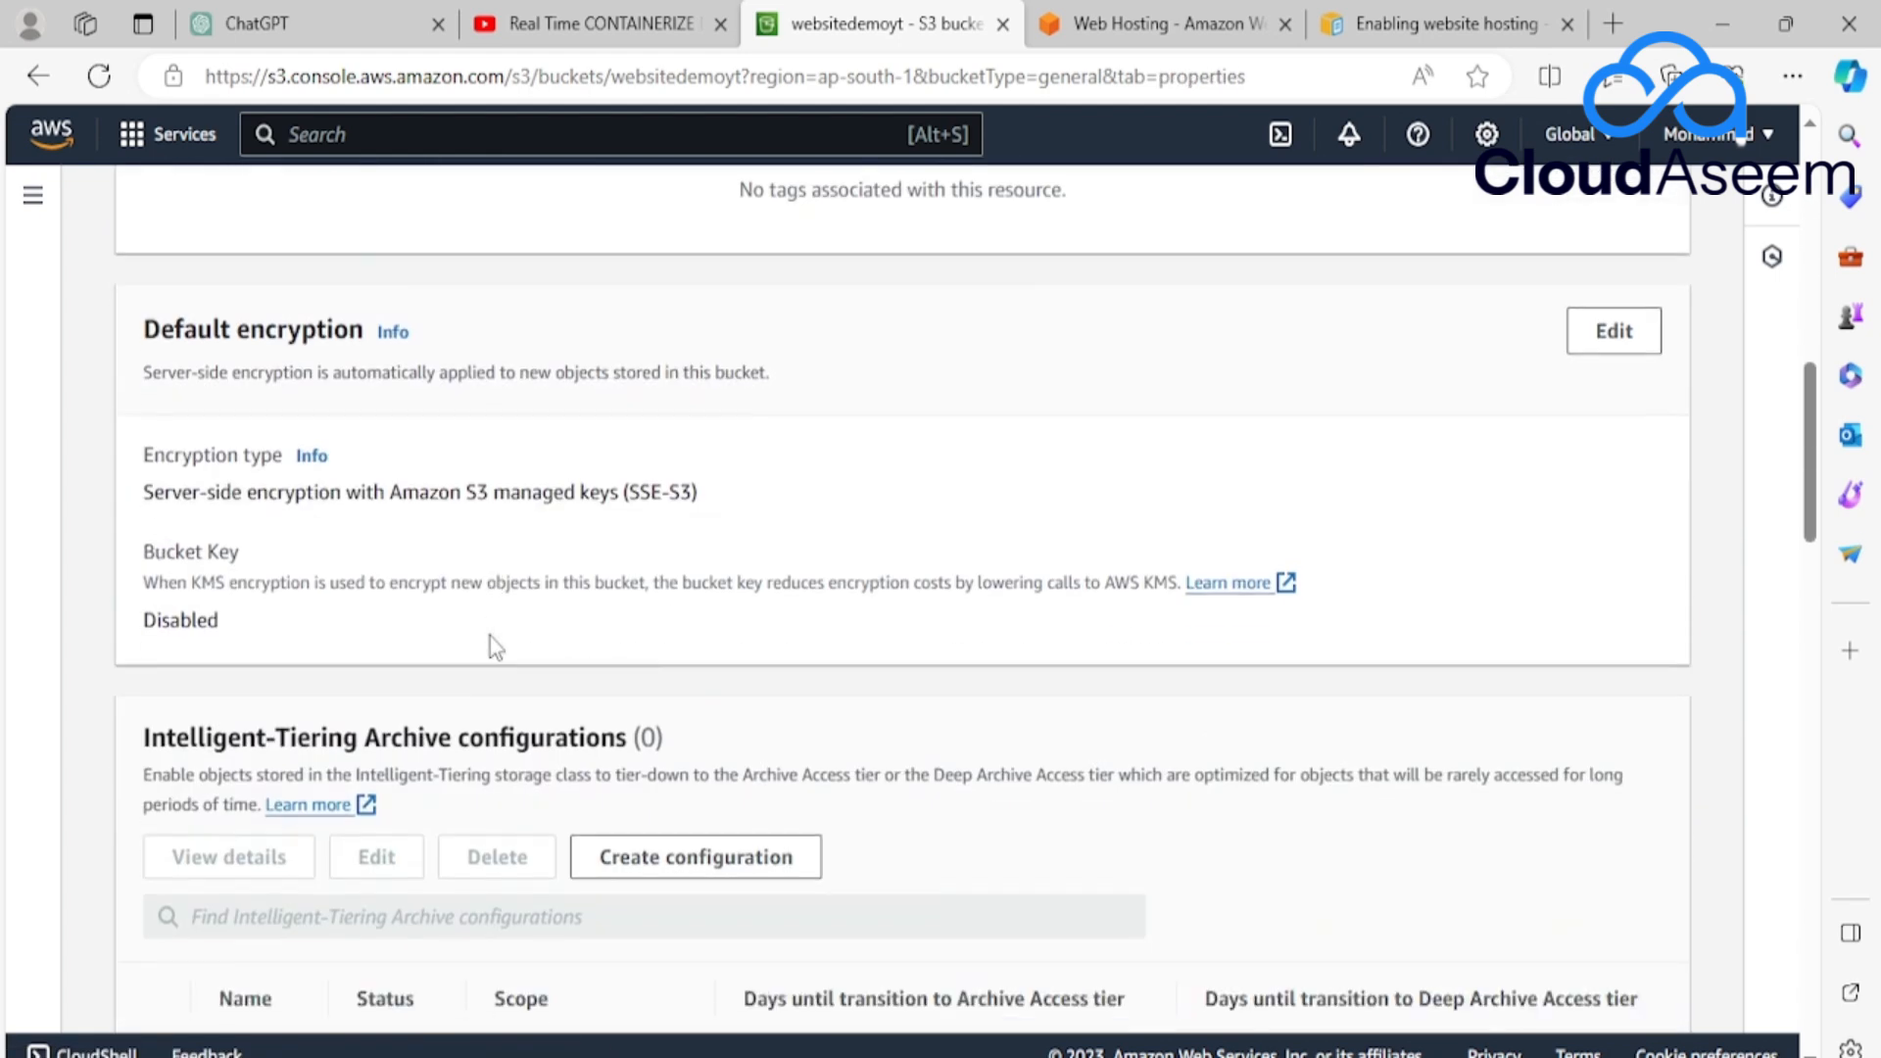
pyautogui.scroll(3, 492, 642)
pyautogui.scroll(-4, 275, 558)
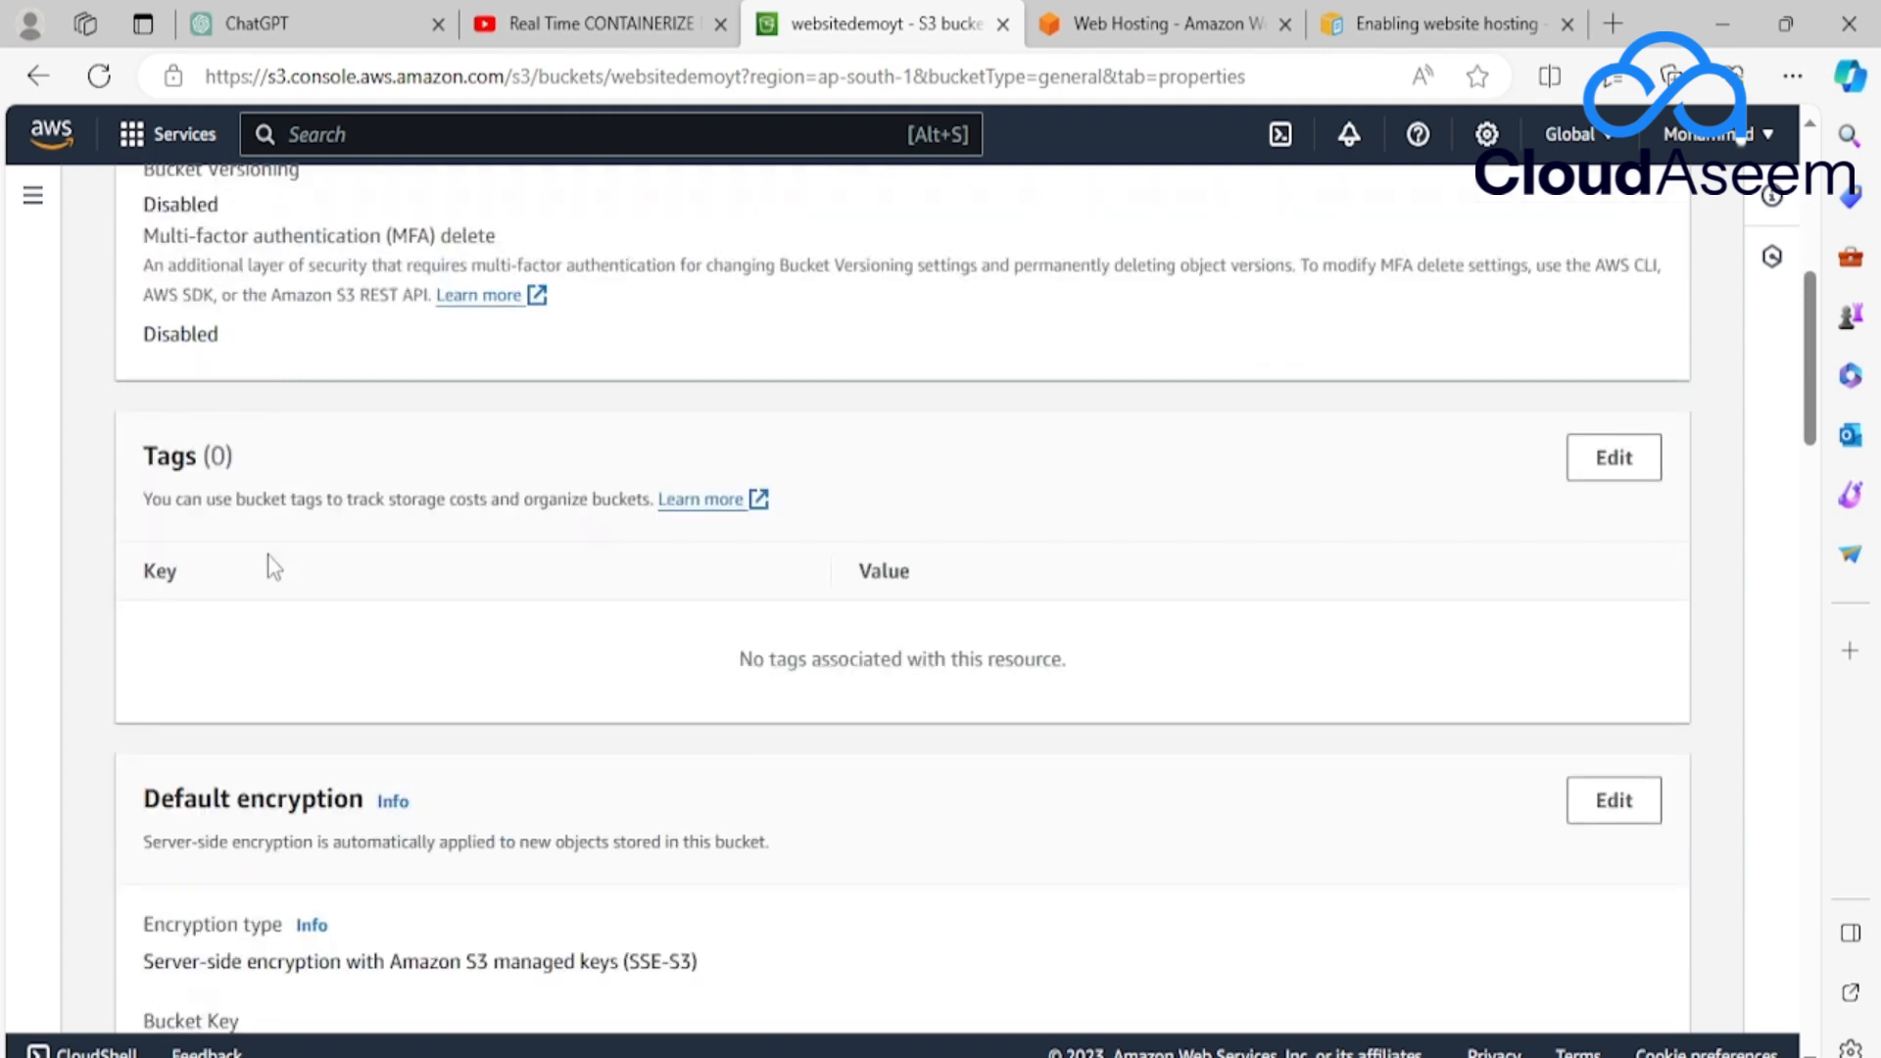
pyautogui.scroll(-4, 651, 607)
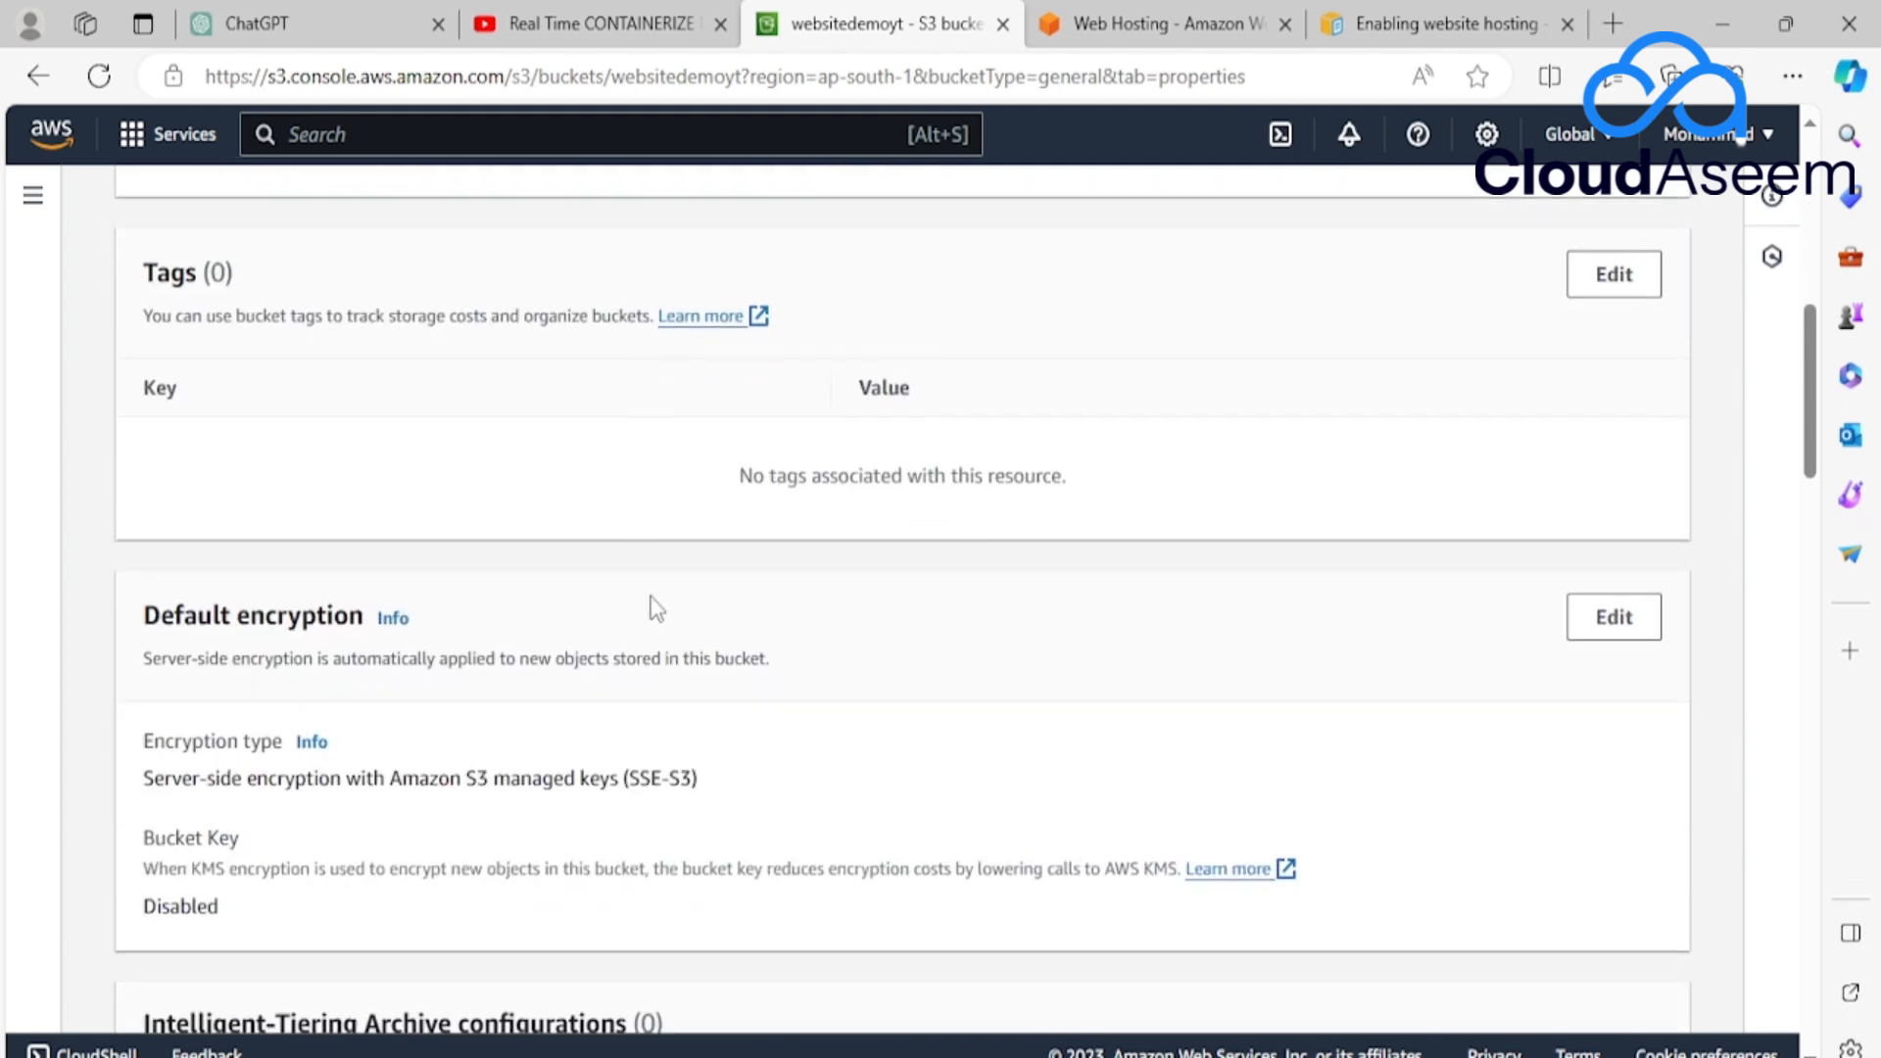
pyautogui.scroll(-2, 588, 617)
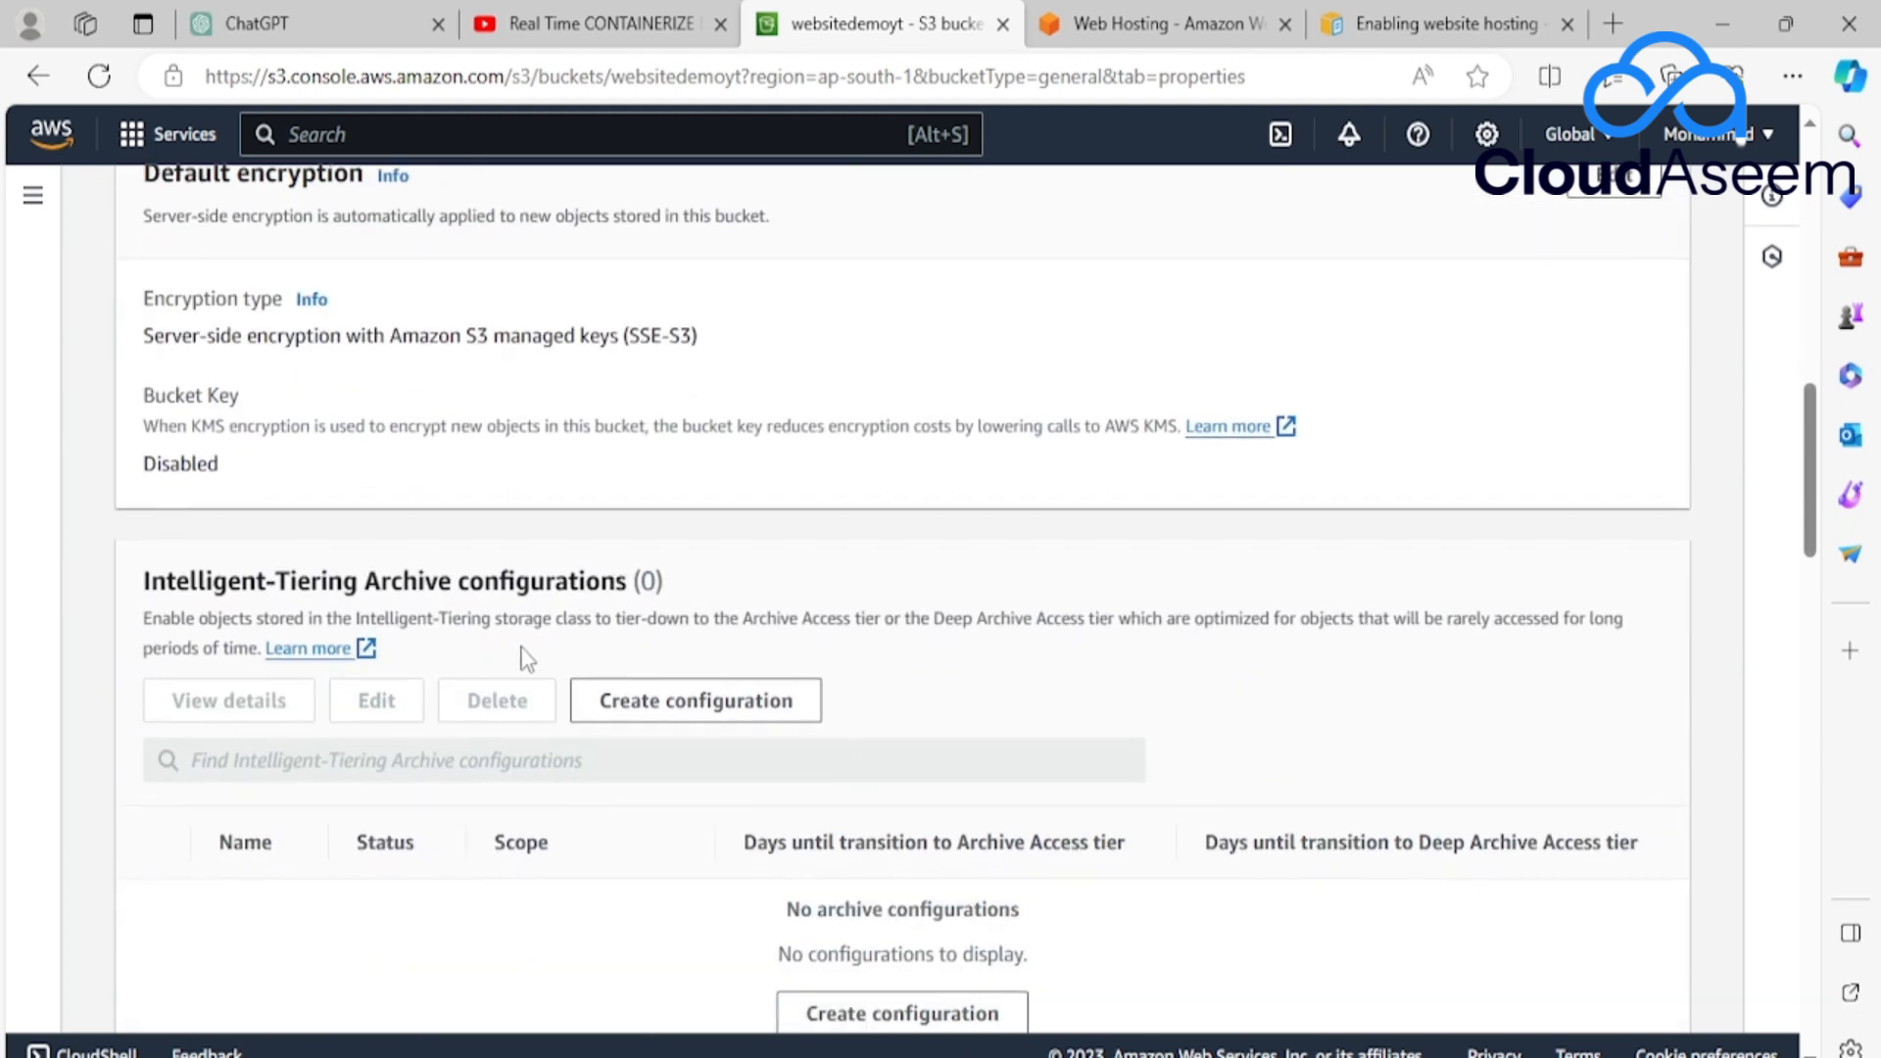
pyautogui.scroll(-6, 522, 657)
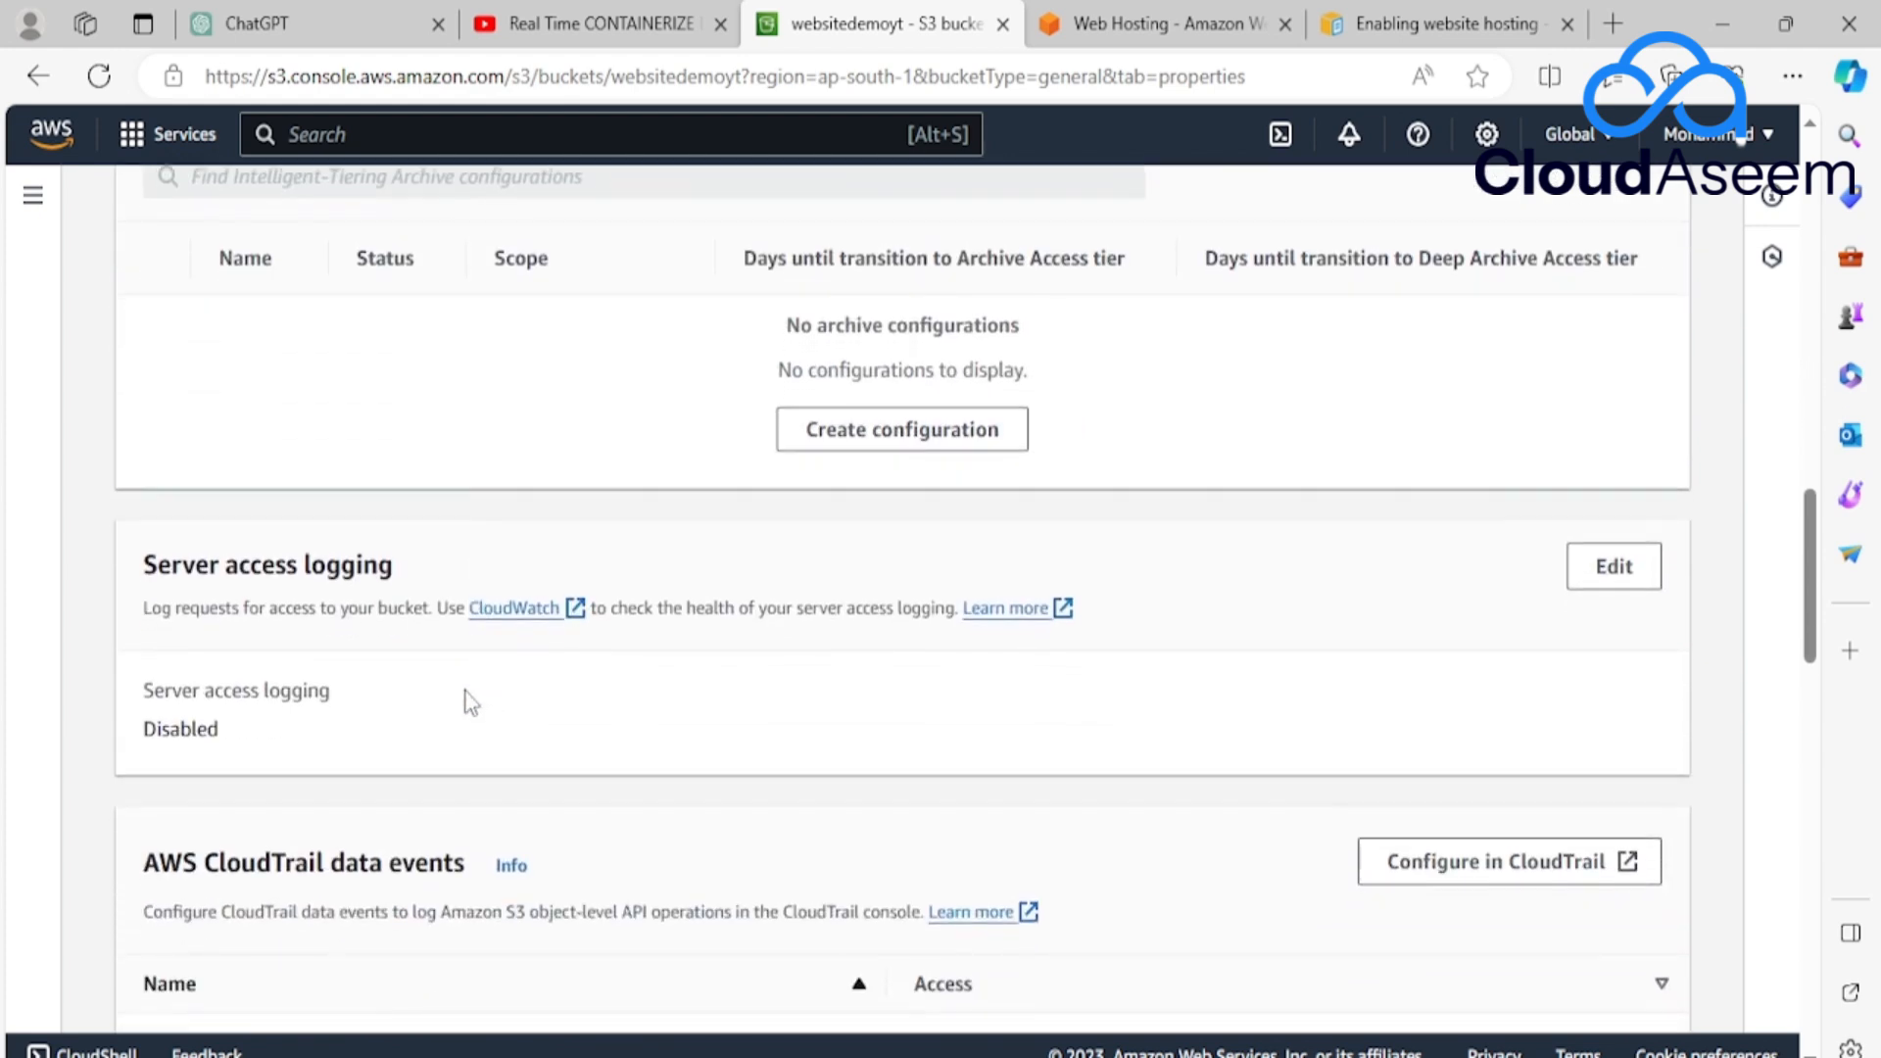
pyautogui.scroll(-6, 697, 672)
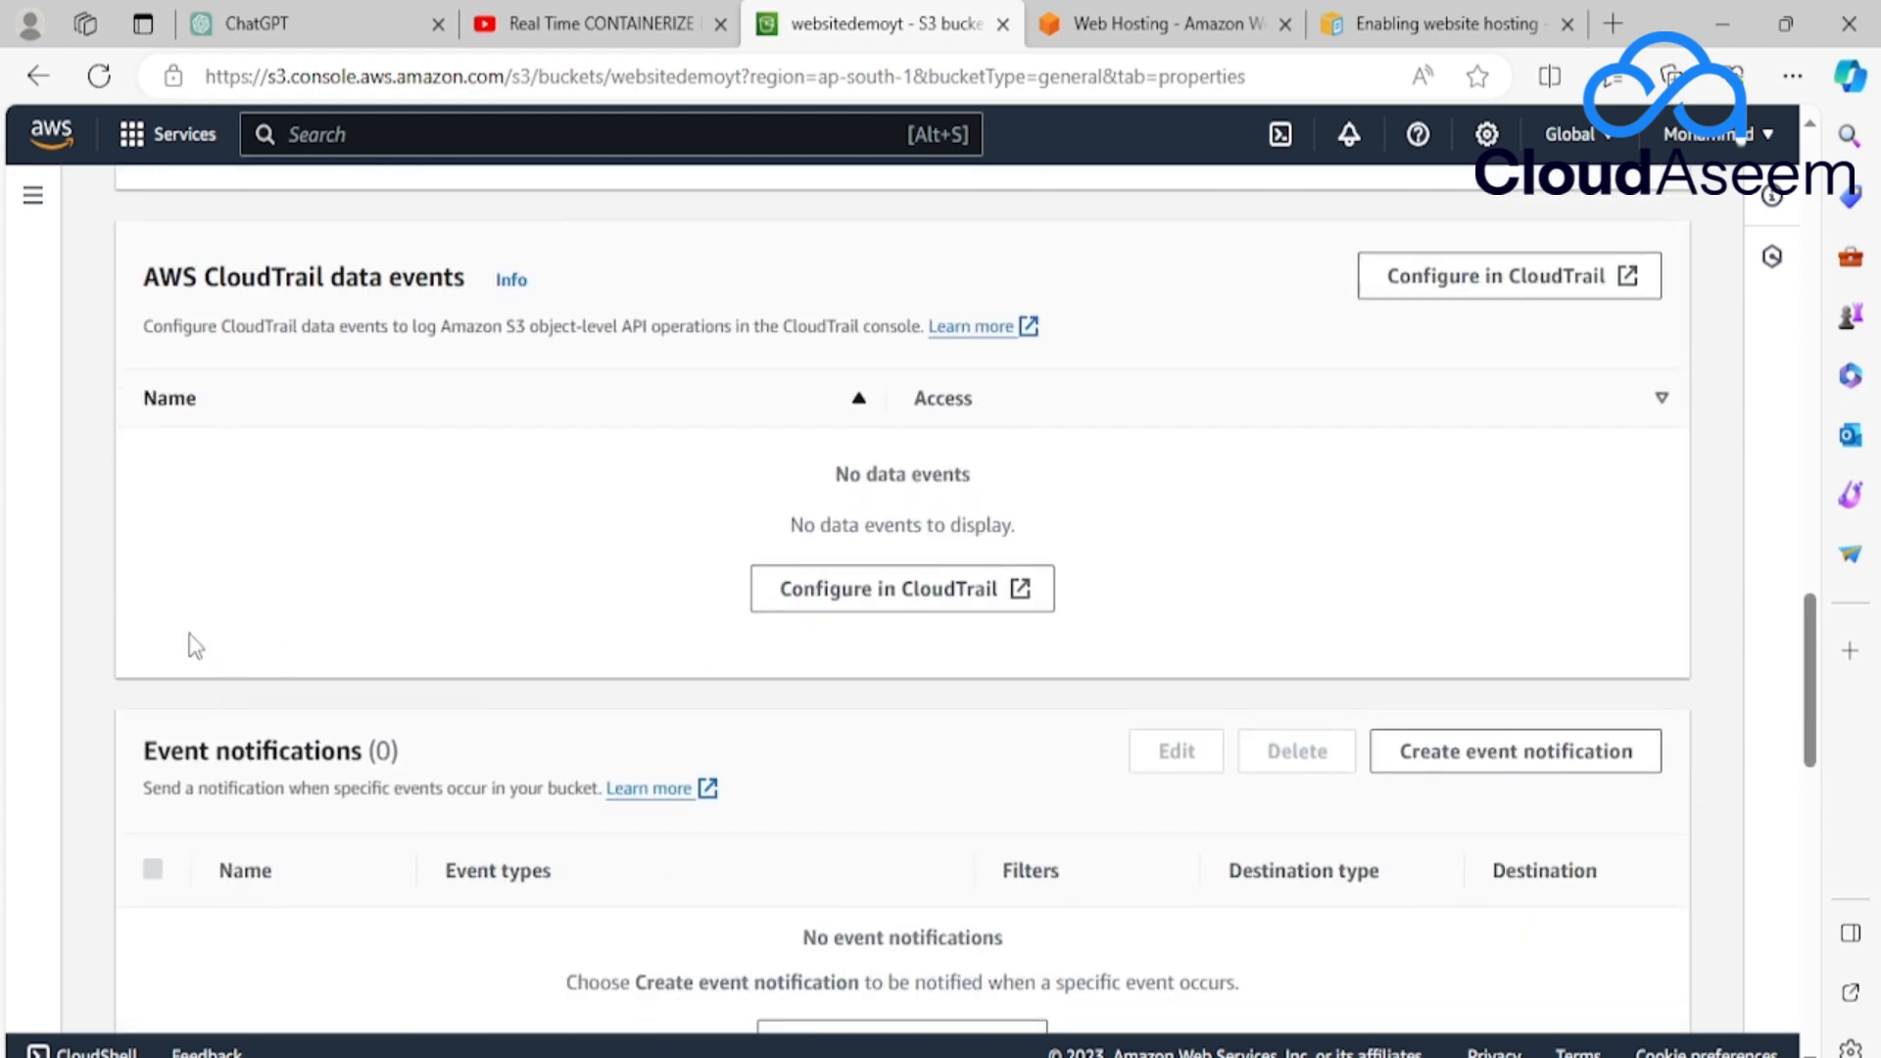
pyautogui.scroll(-13, 193, 645)
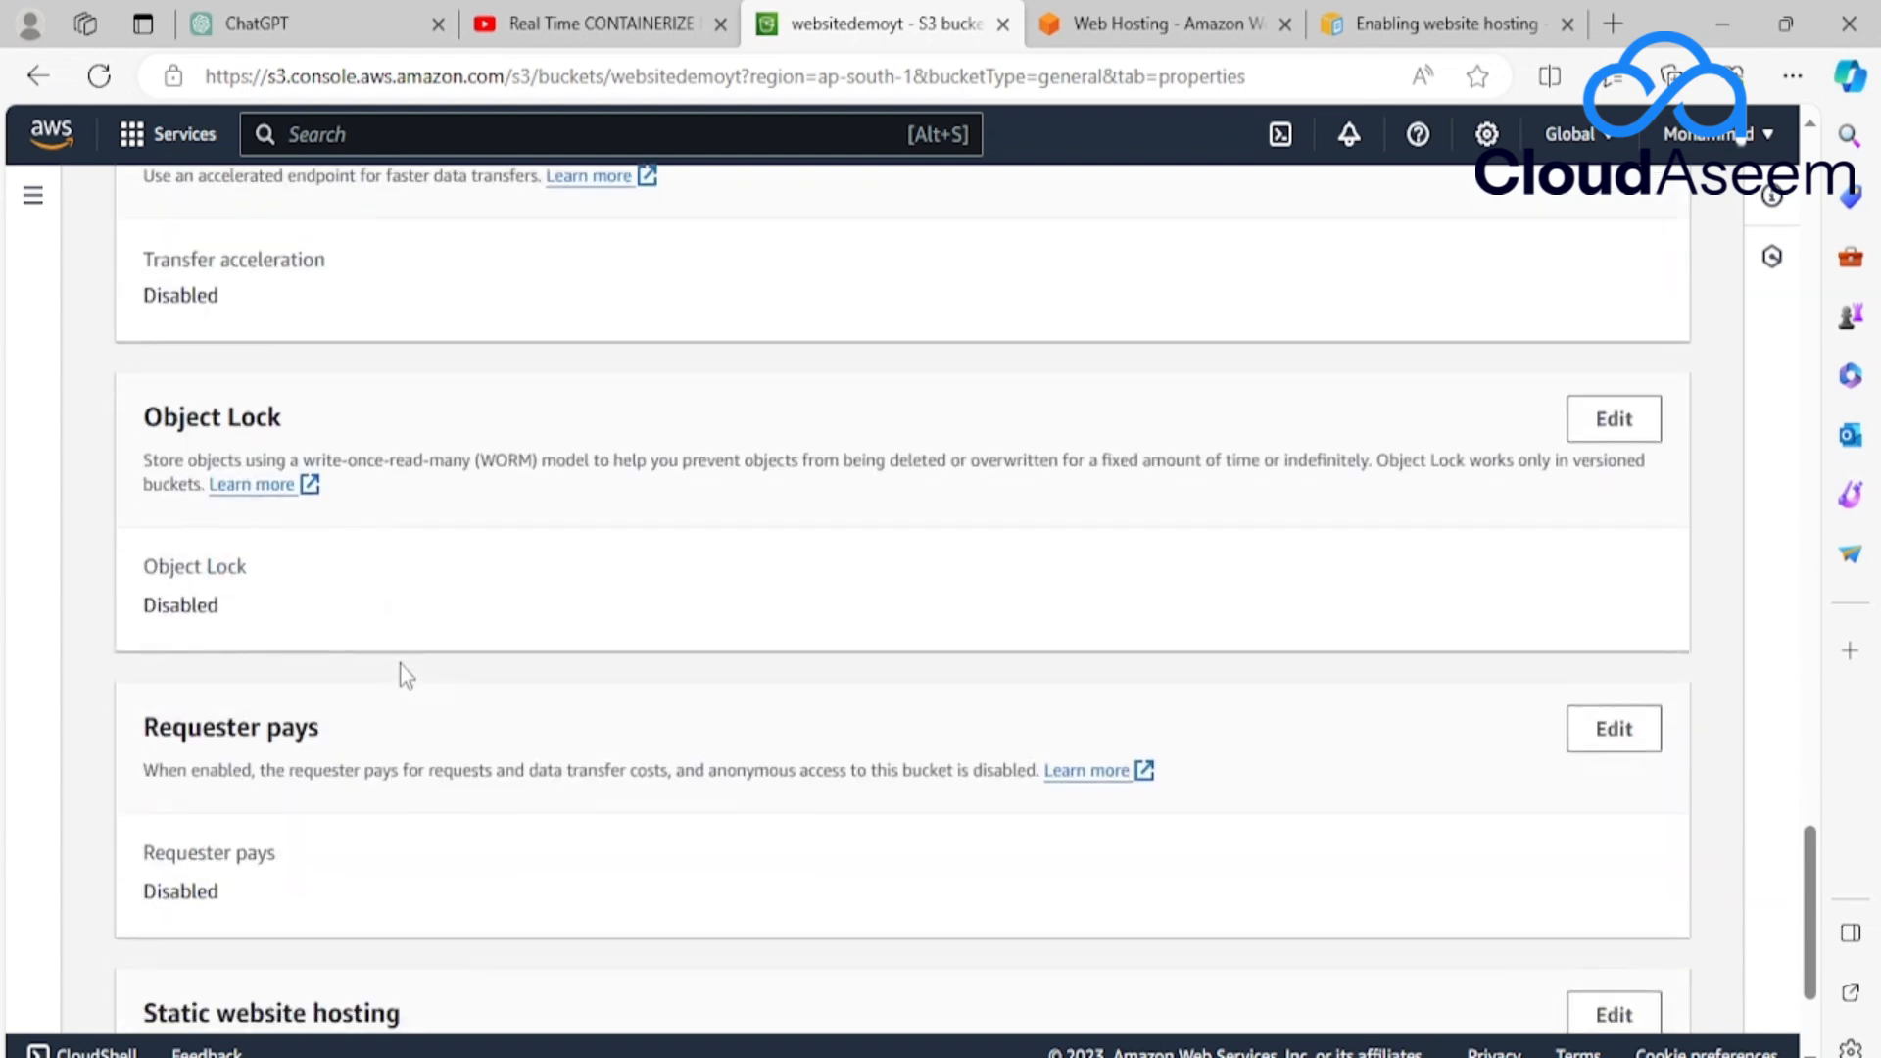
pyautogui.scroll(-3, 353, 646)
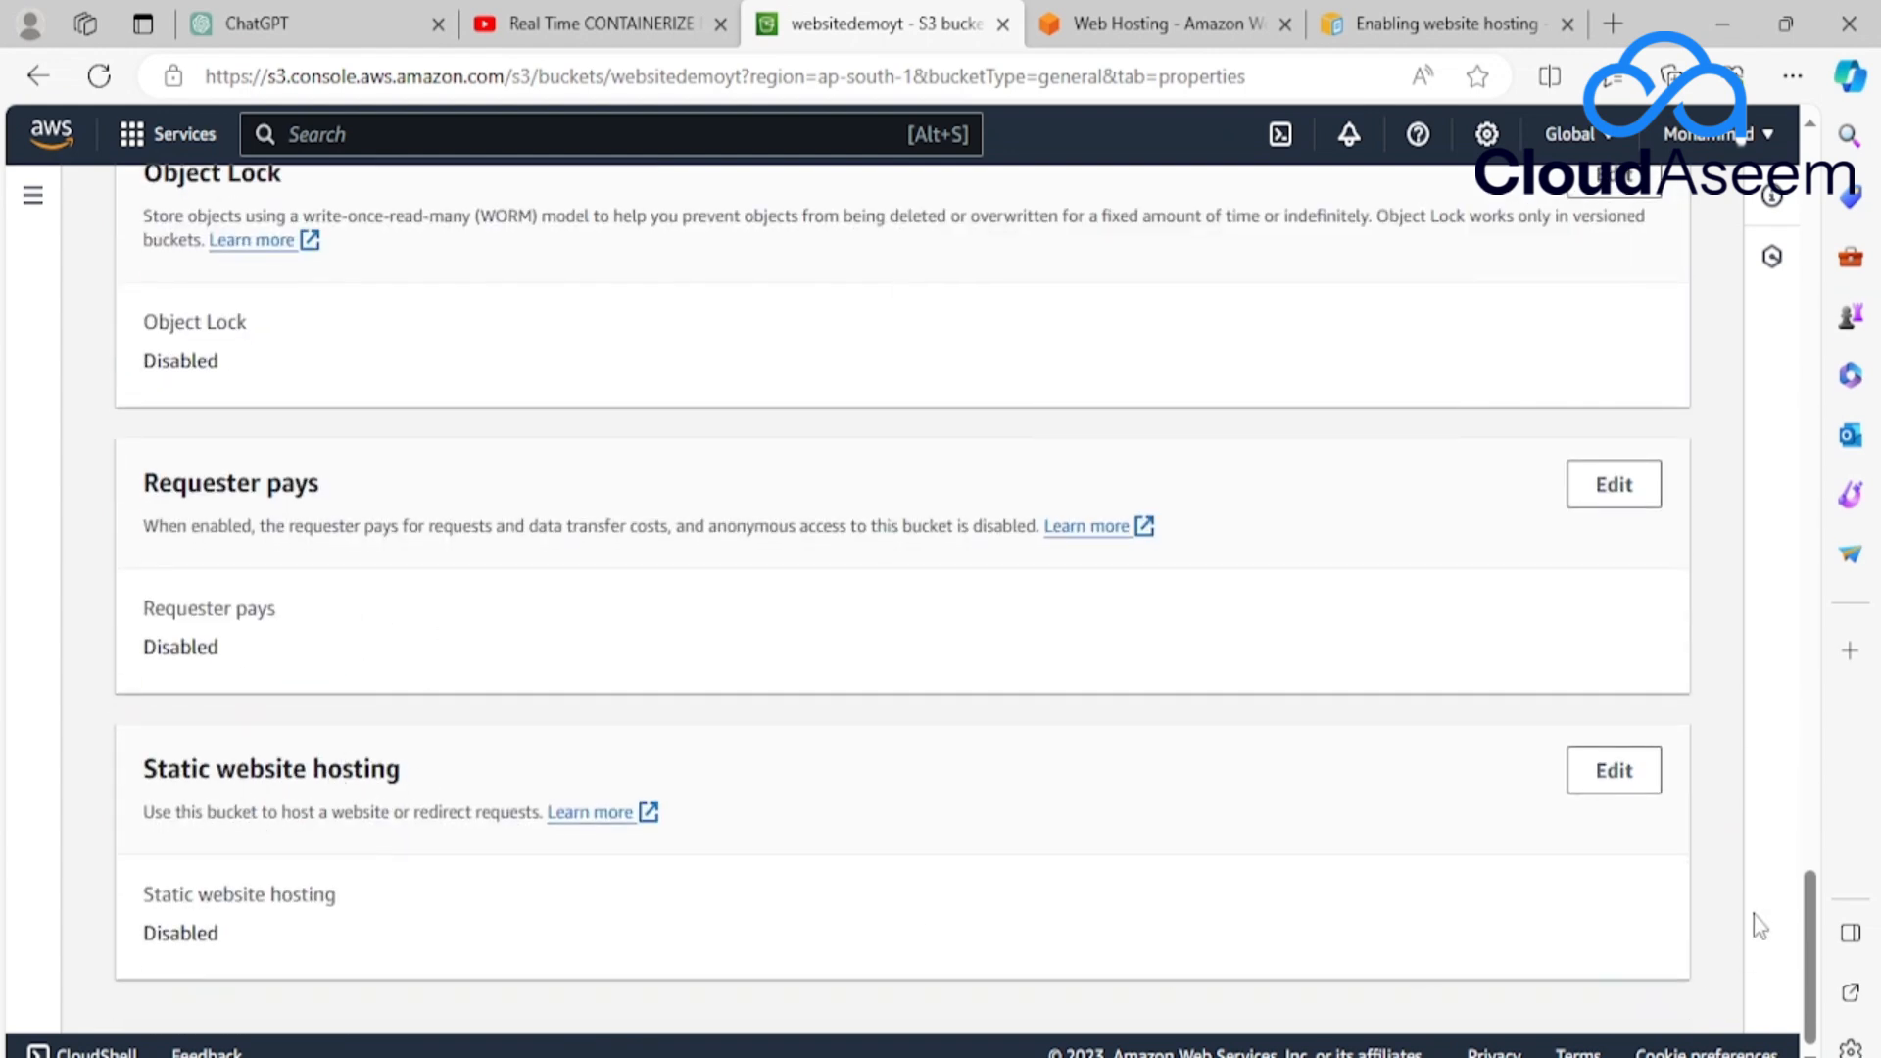
pyautogui.scroll(7, 1294, 691)
pyautogui.scroll(-7, 1300, 720)
pyautogui.scroll(10, 1302, 760)
pyautogui.scroll(3, 1302, 746)
pyautogui.moveTo(1814, 693); pyautogui.dragTo(1879, 142)
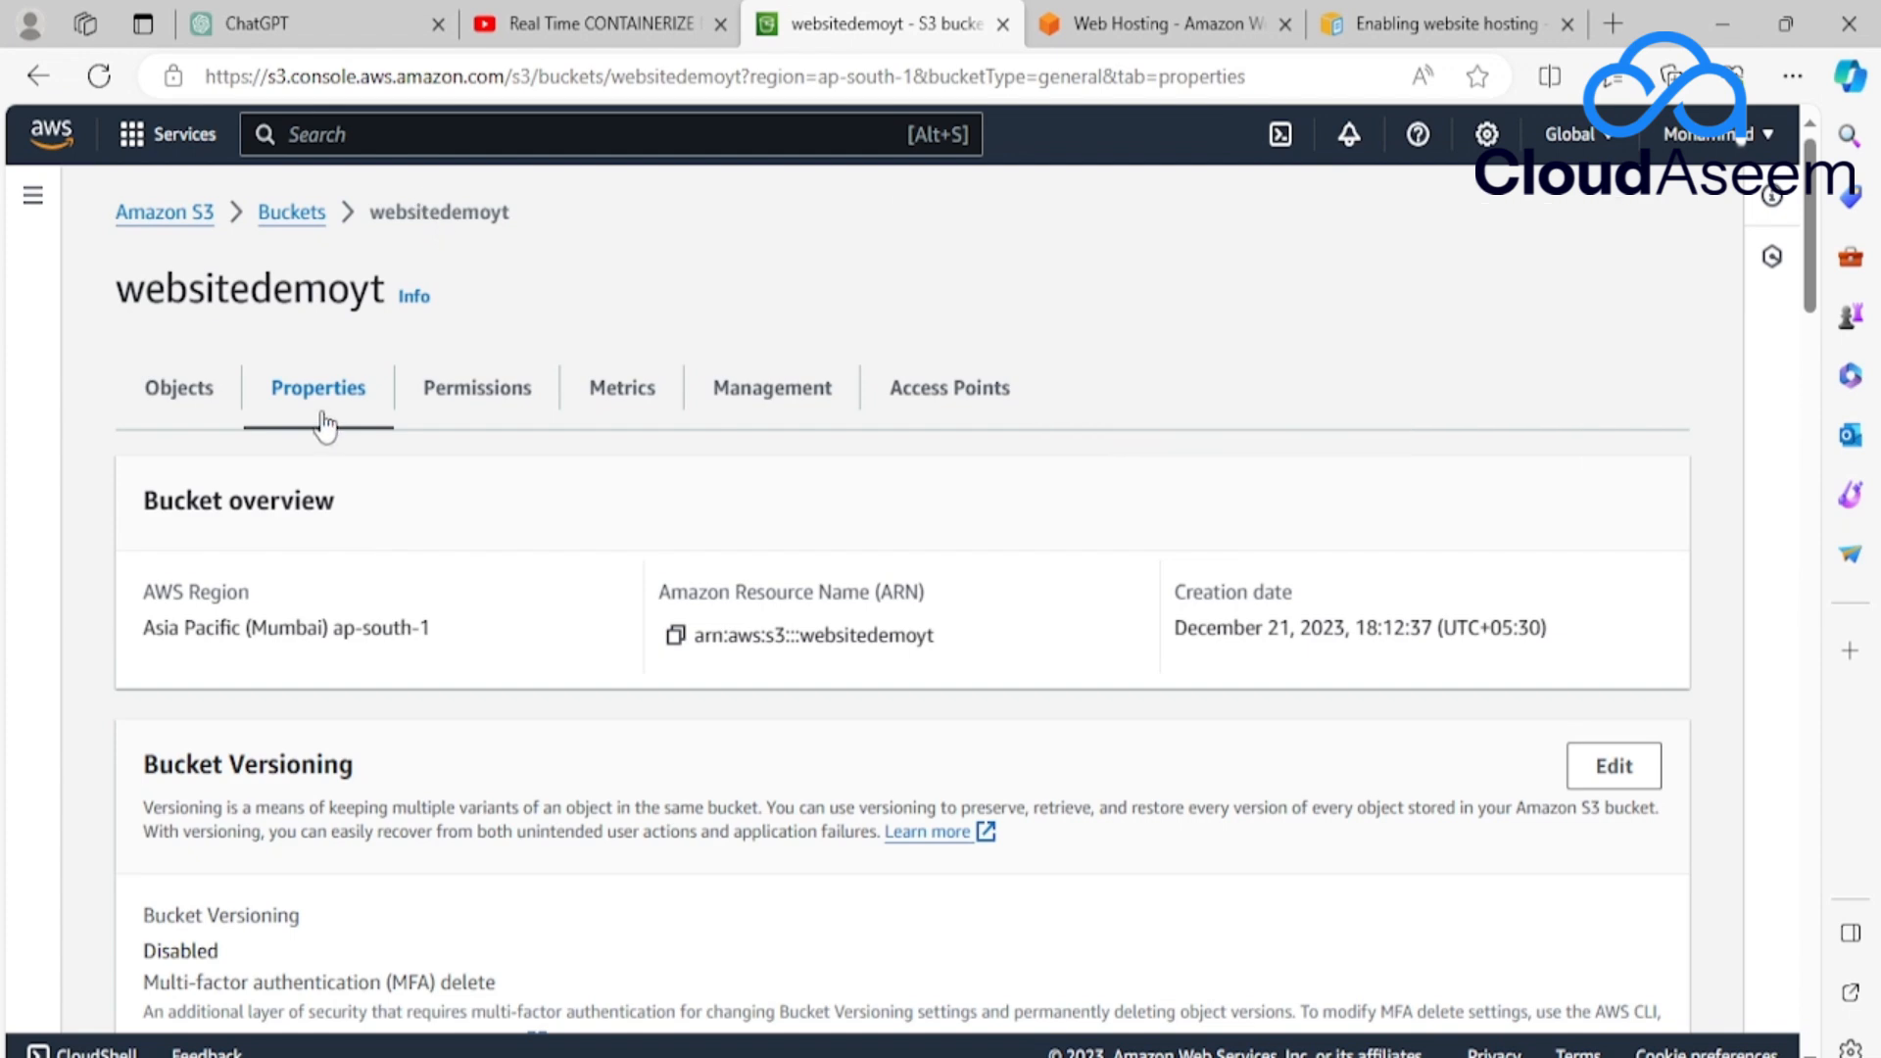
# Edit the bucket's static website hosting settings and enable static website hosting.
pyautogui.moveTo(1812, 313); pyautogui.dragTo(1830, 1039)
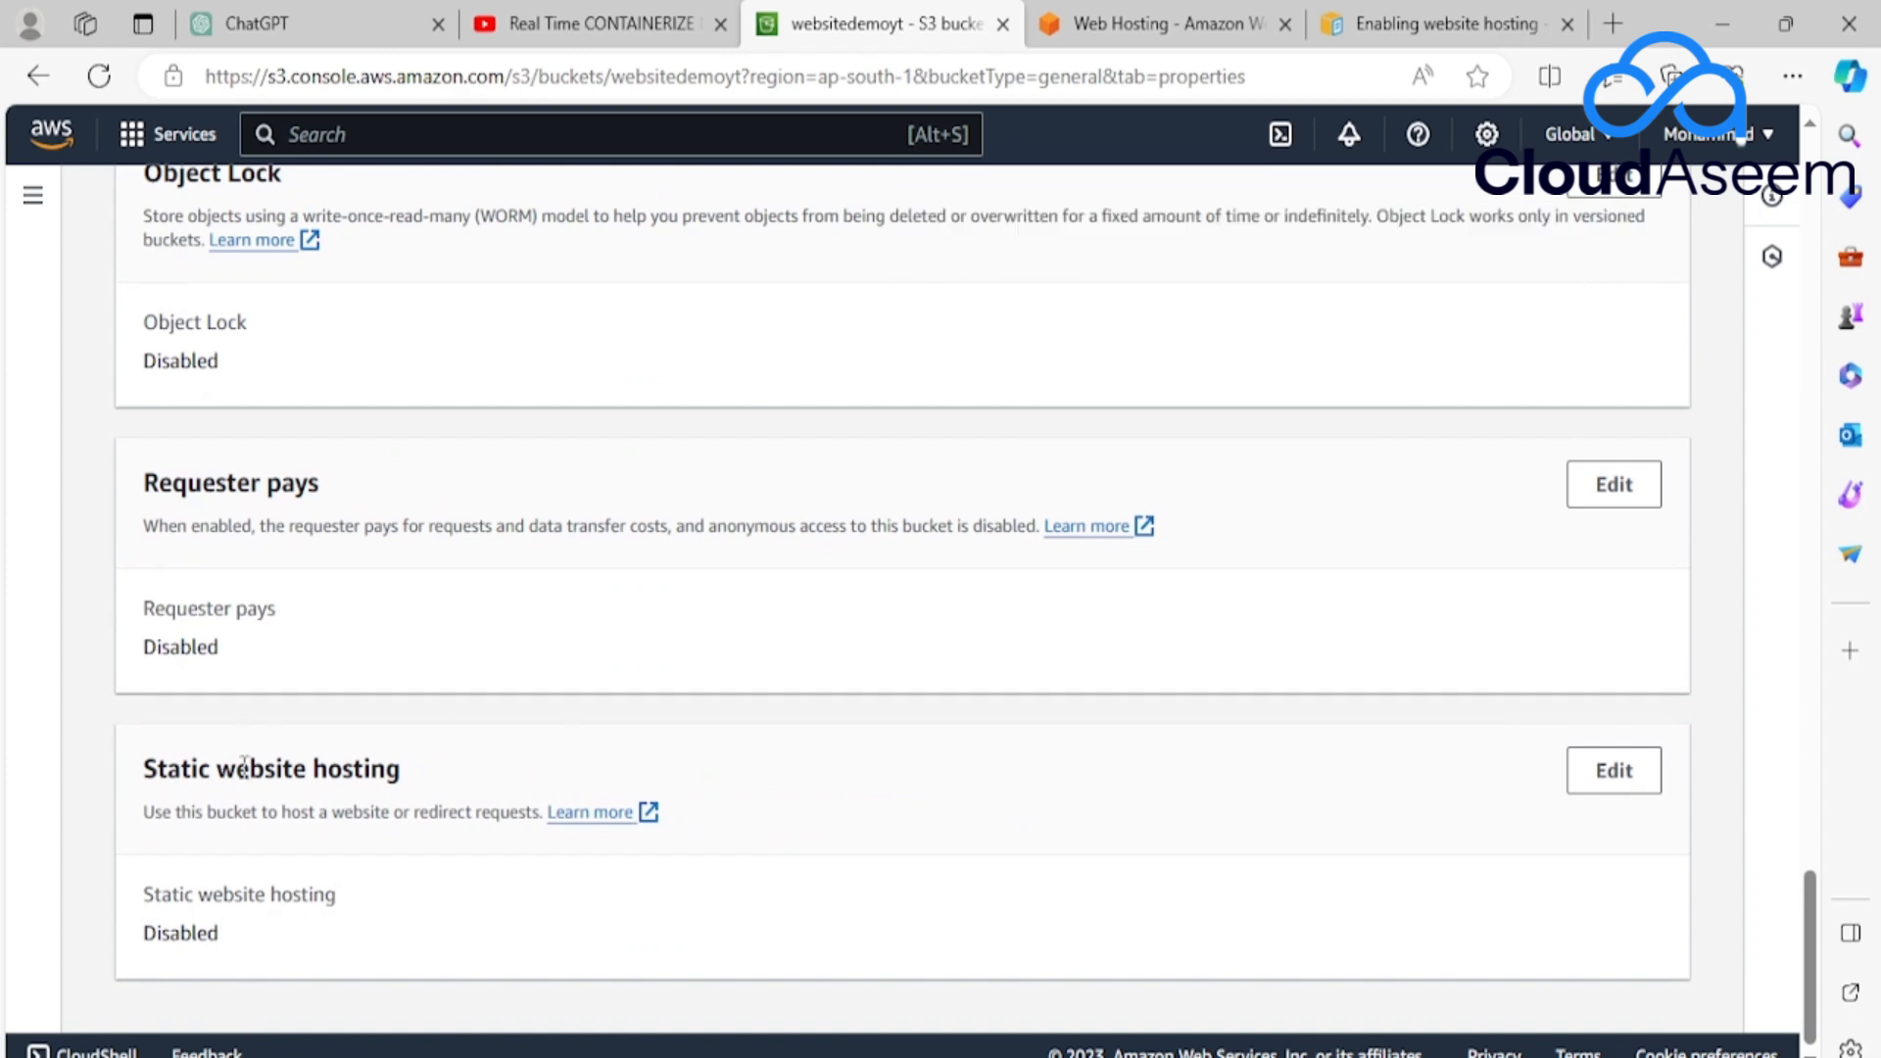
pyautogui.click(1643, 789)
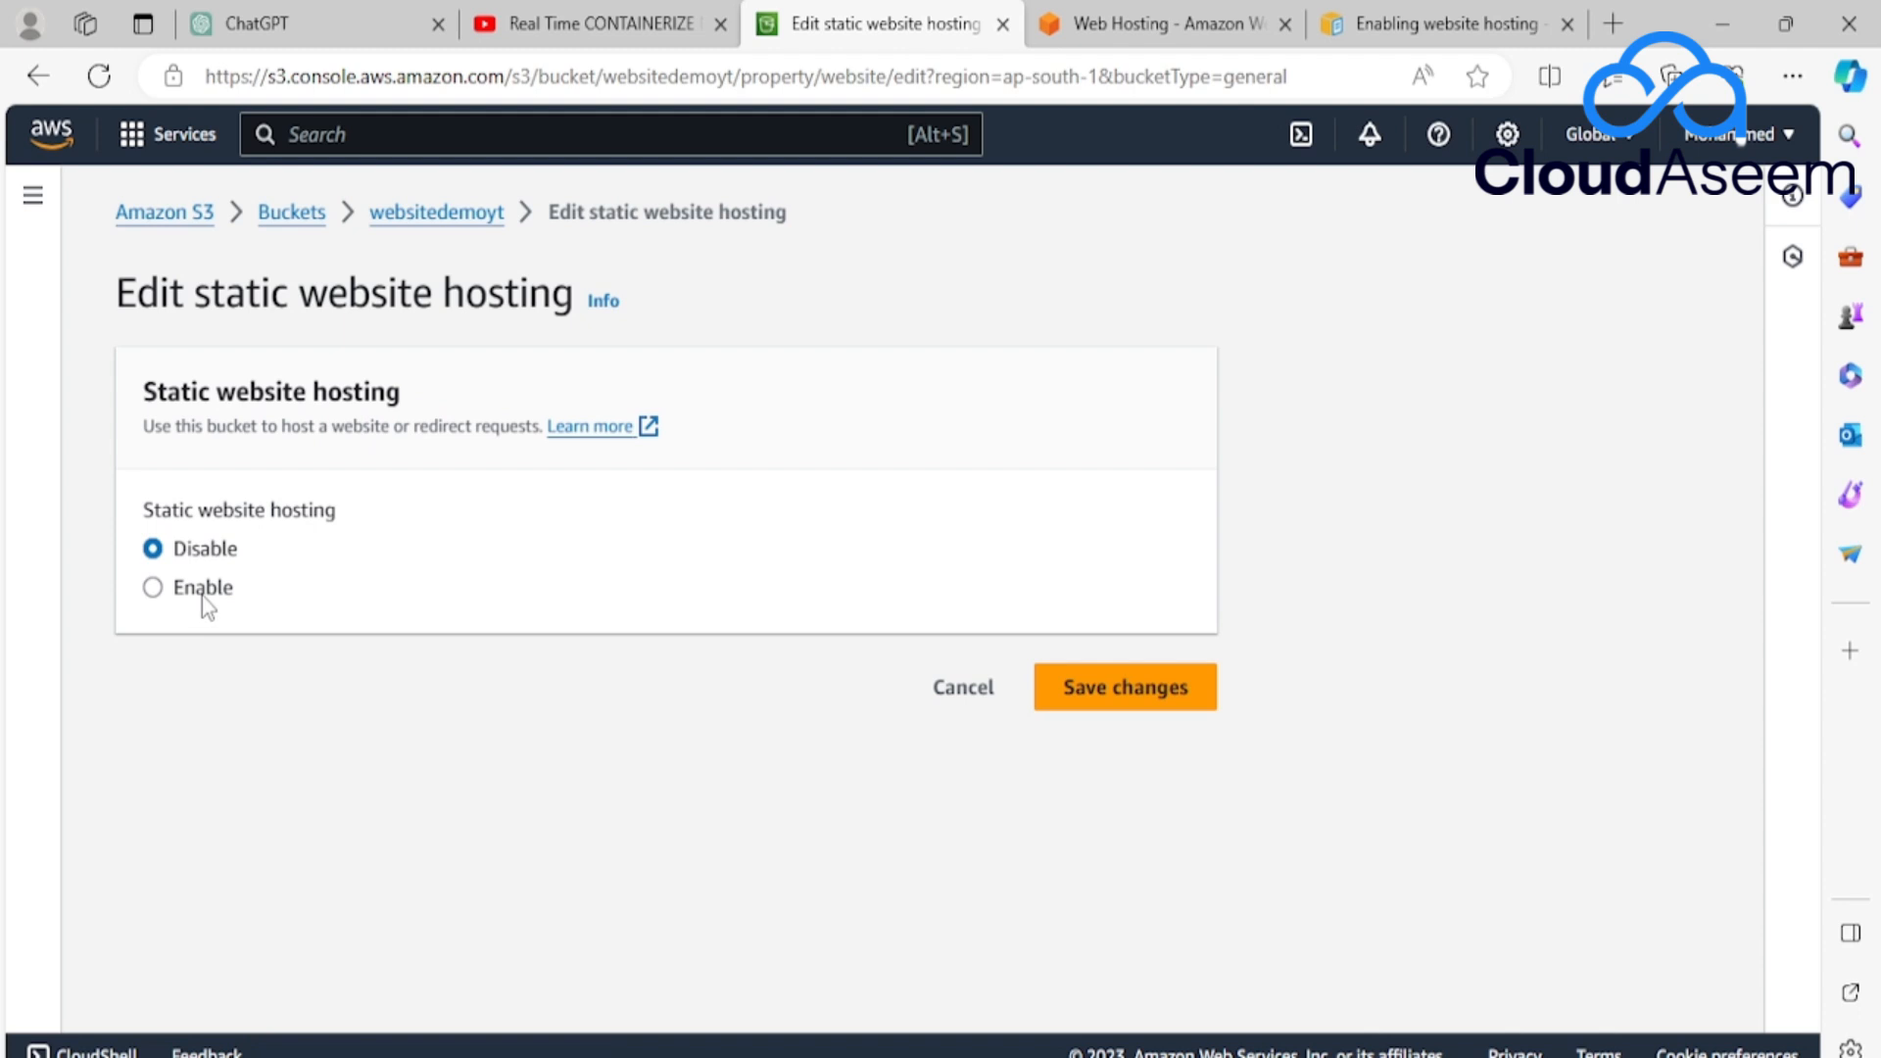
pyautogui.click(158, 601)
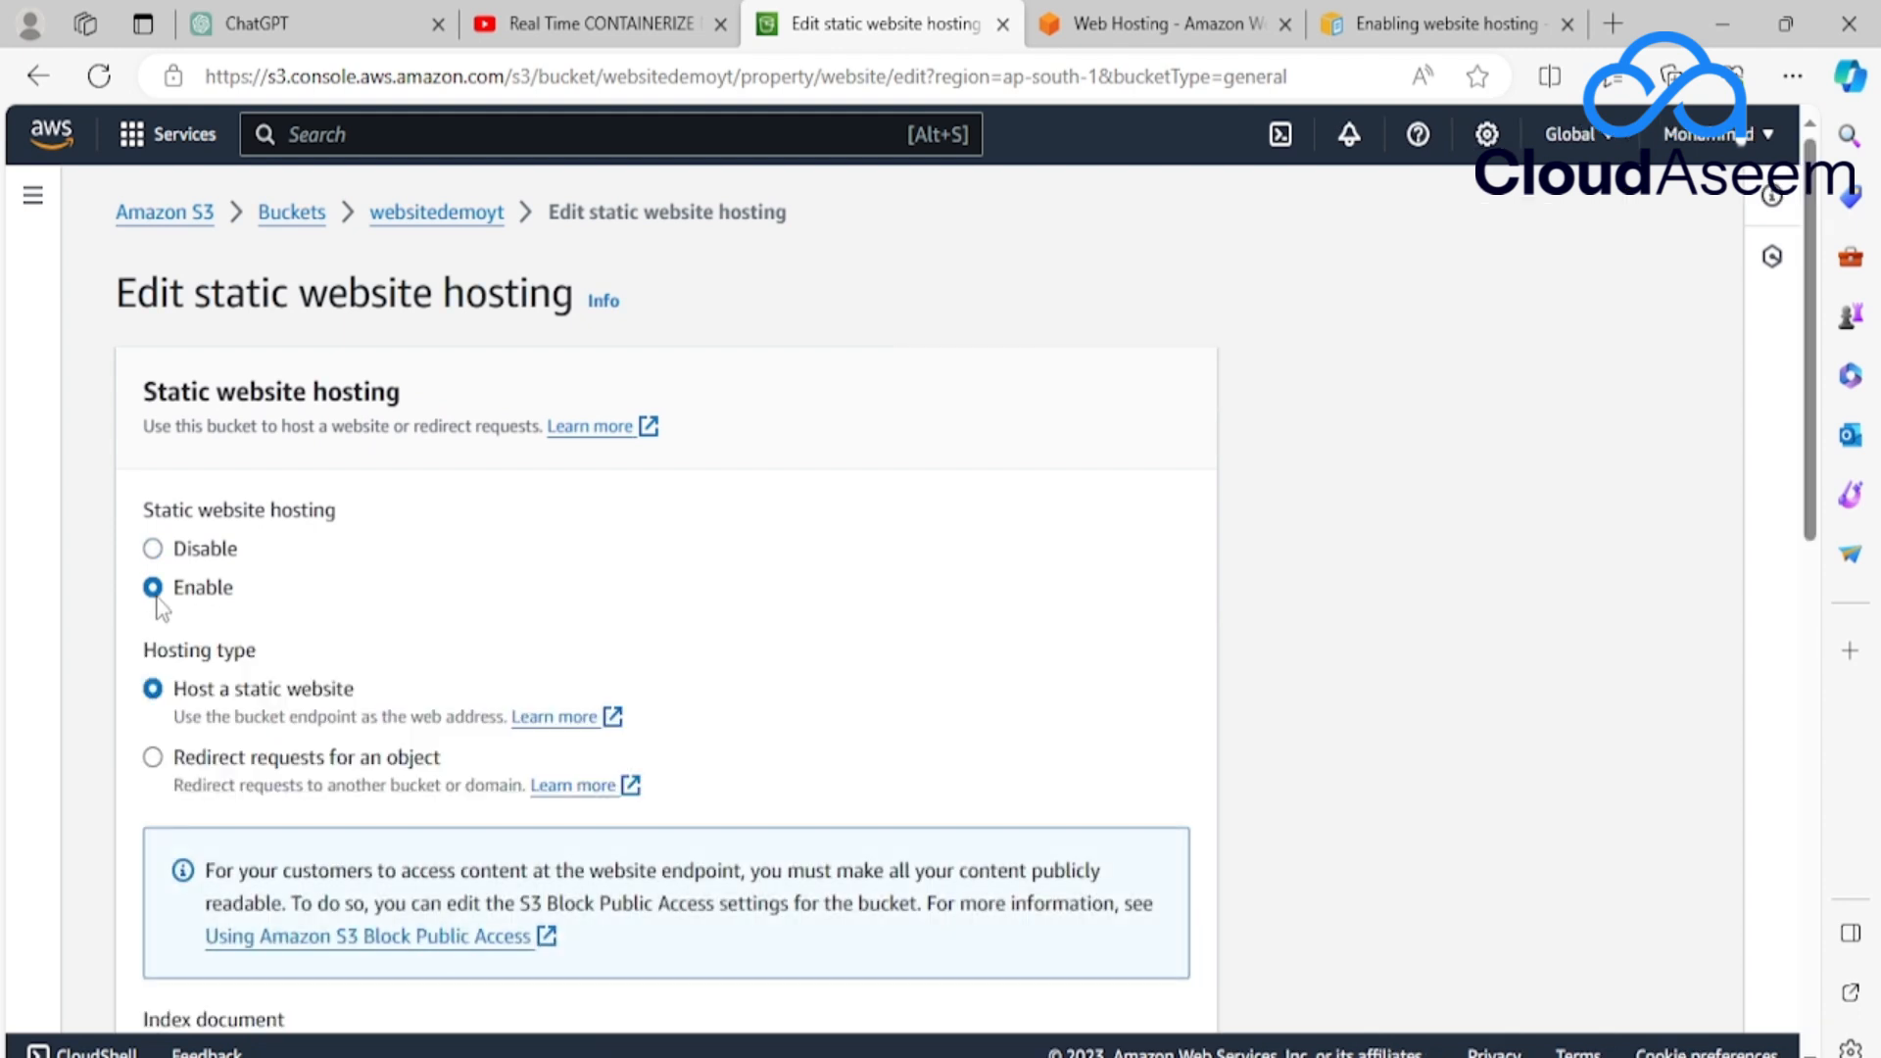
# Set the index document of the static website to index.html.
pyautogui.scroll(-1, 539, 627)
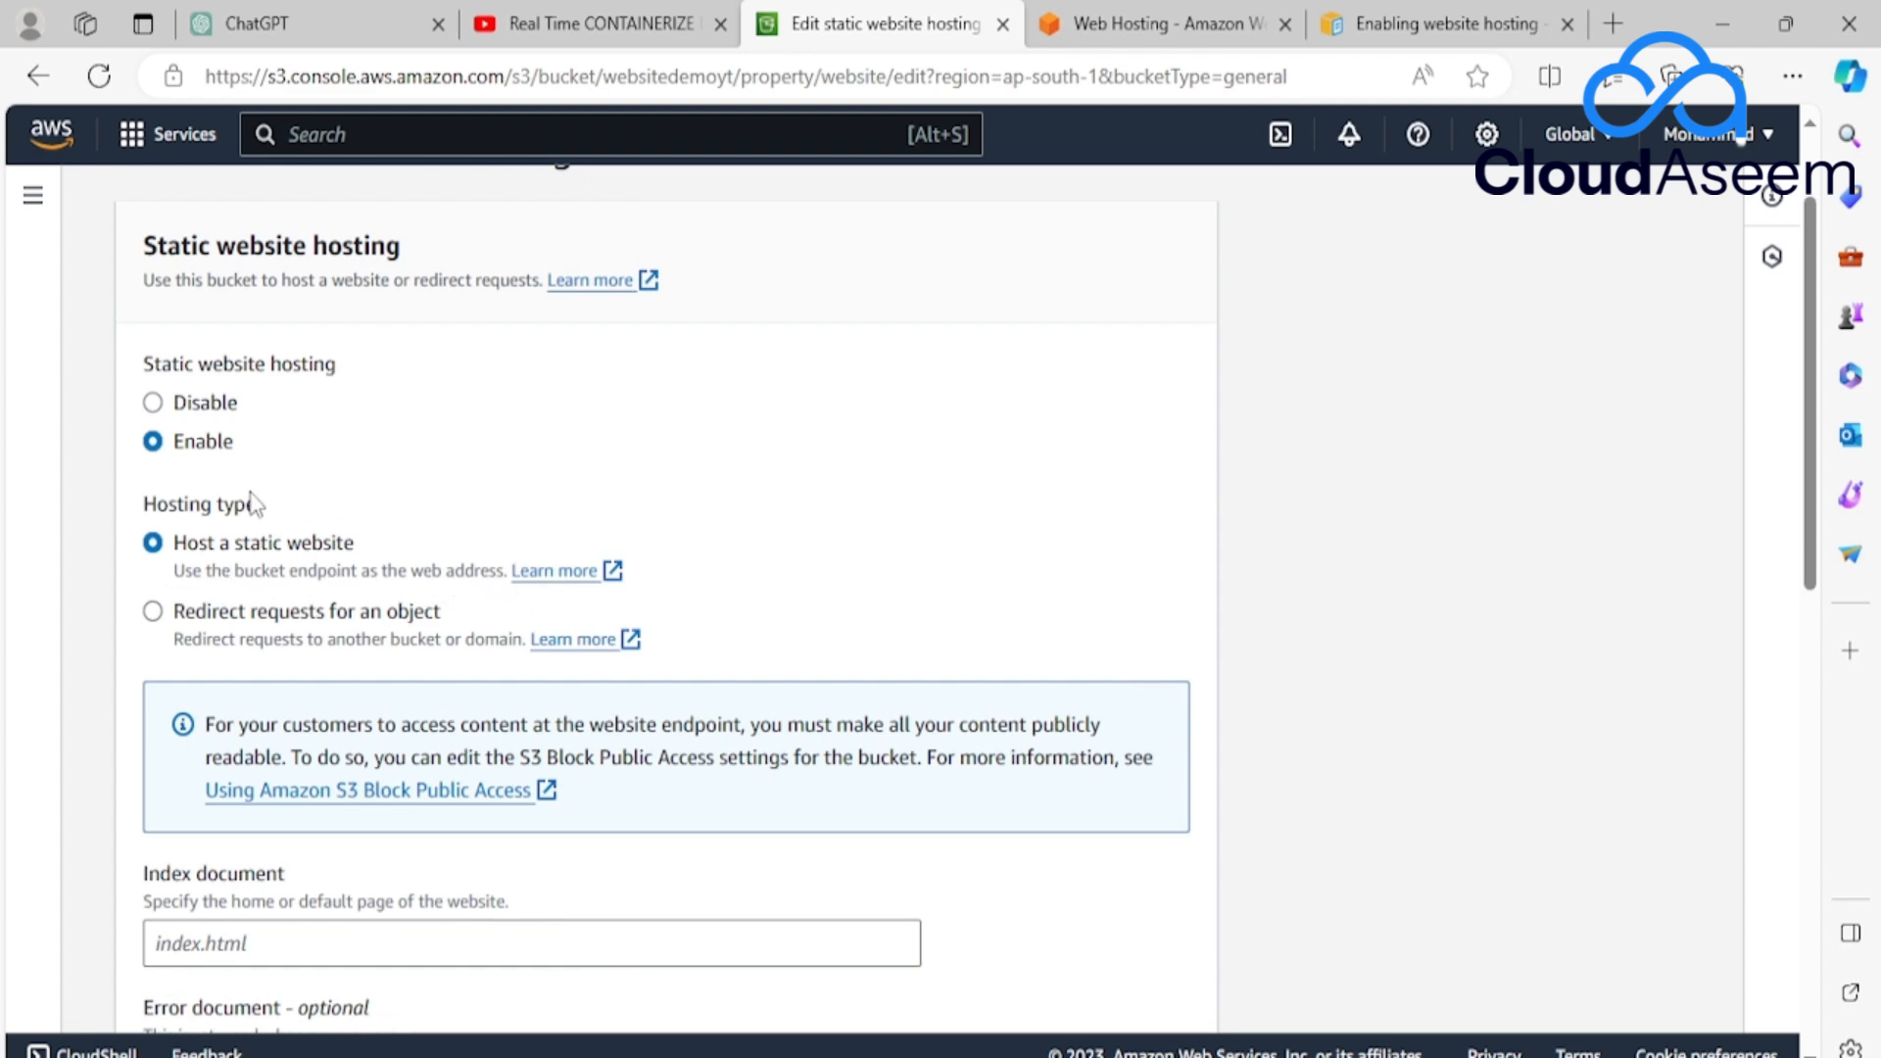
pyautogui.scroll(-1, 225, 514)
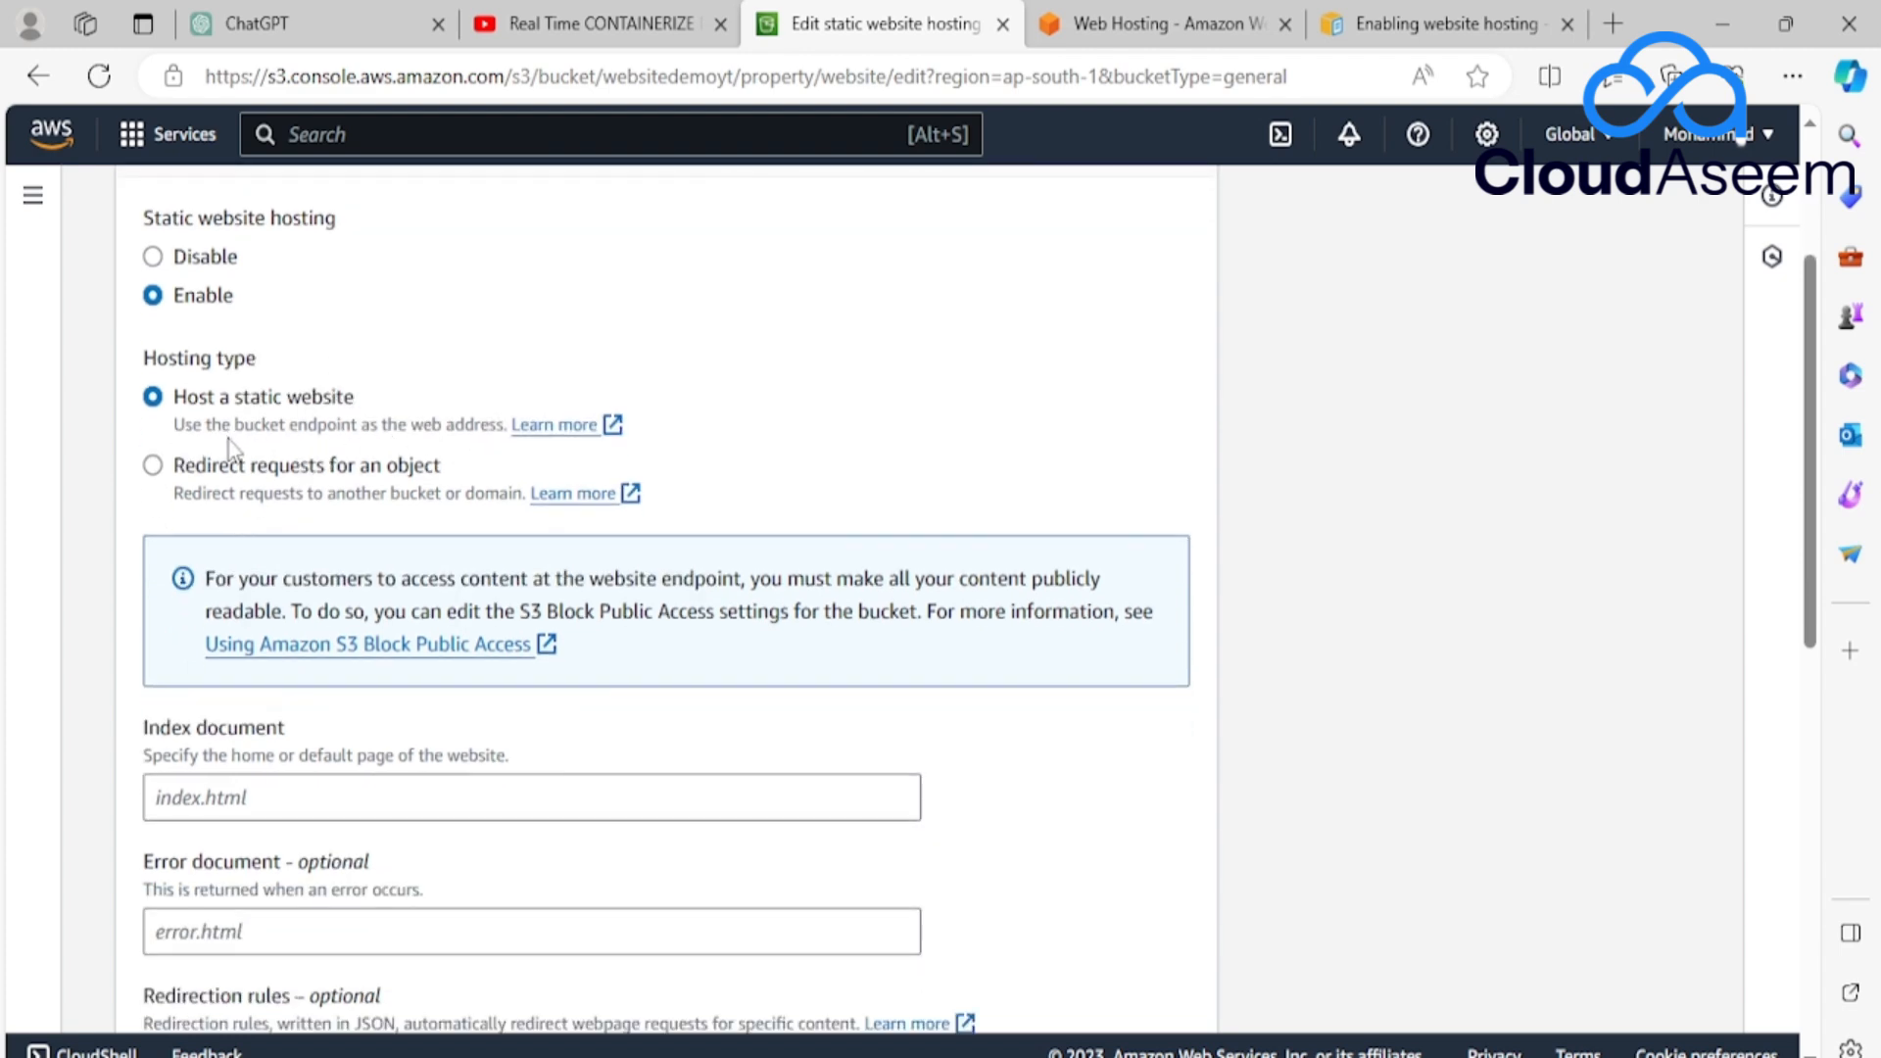
pyautogui.scroll(-1, 392, 499)
pyautogui.click(200, 651)
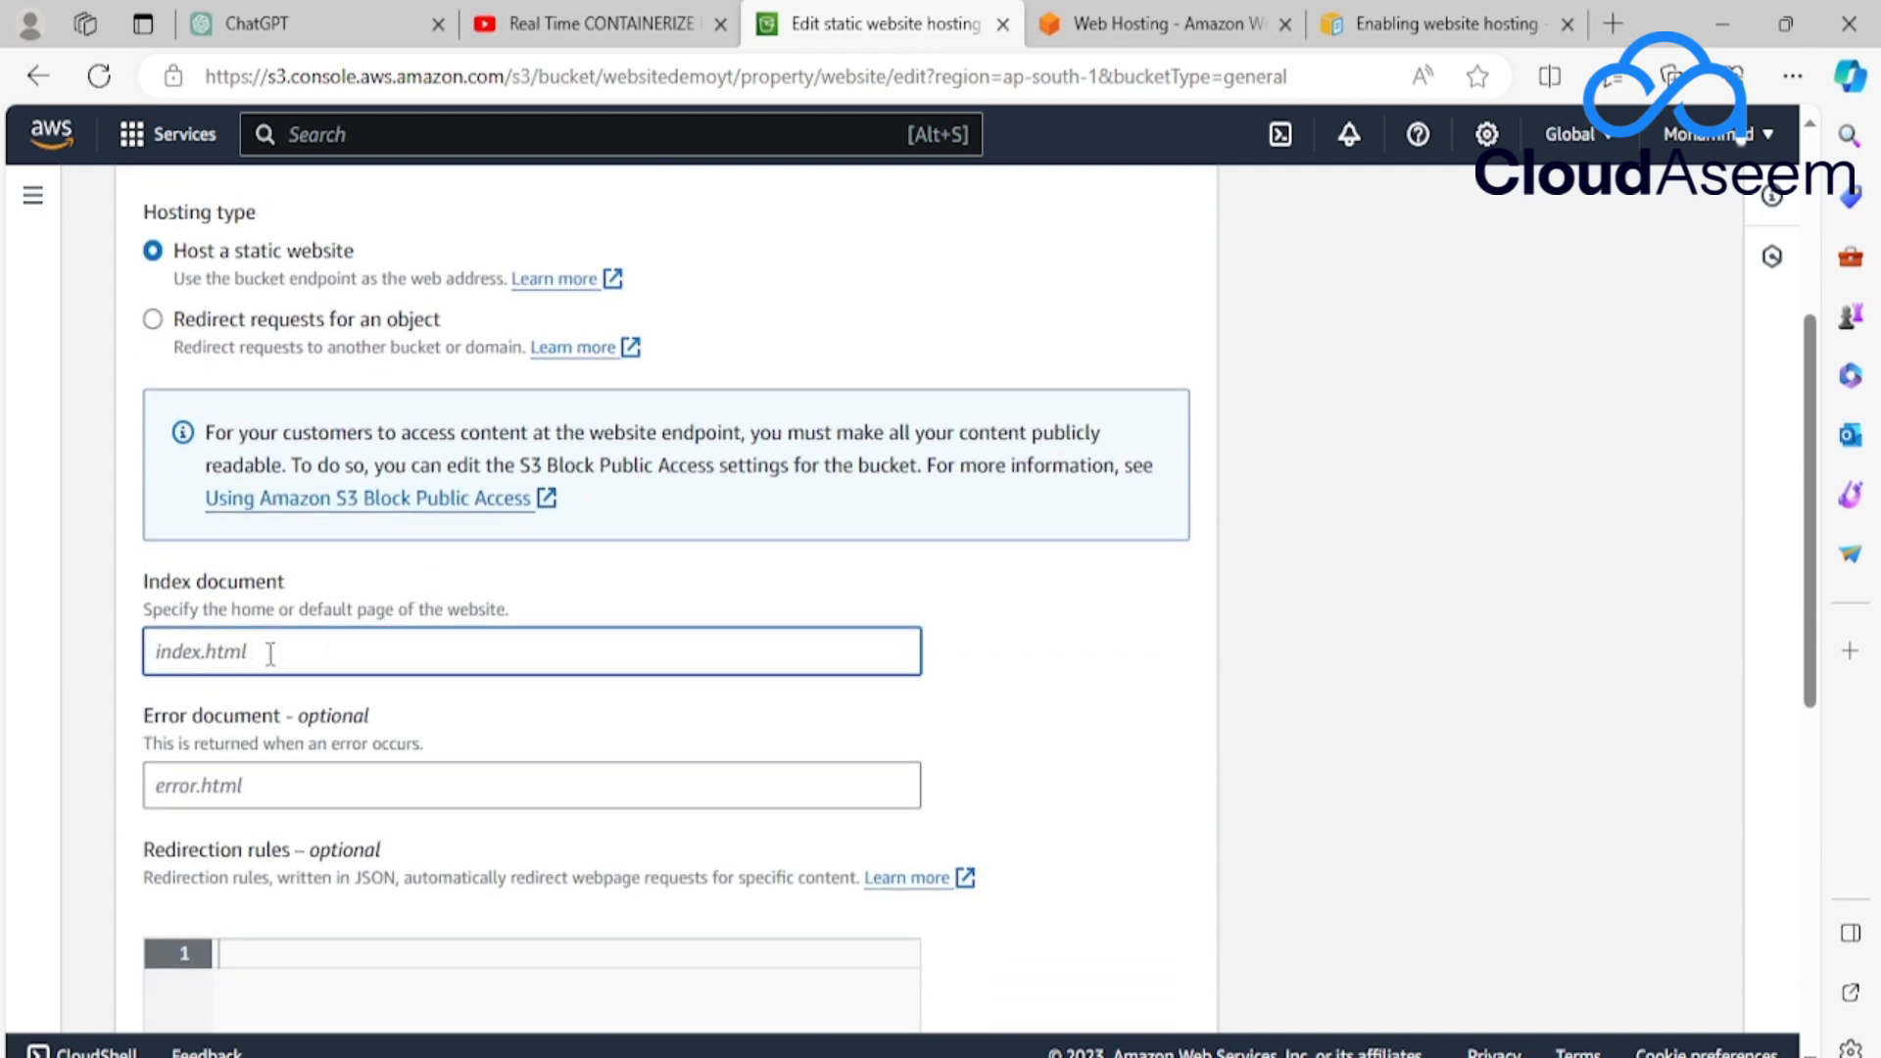
pyautogui.write('index.html')
pyautogui.scroll(-10, 274, 686)
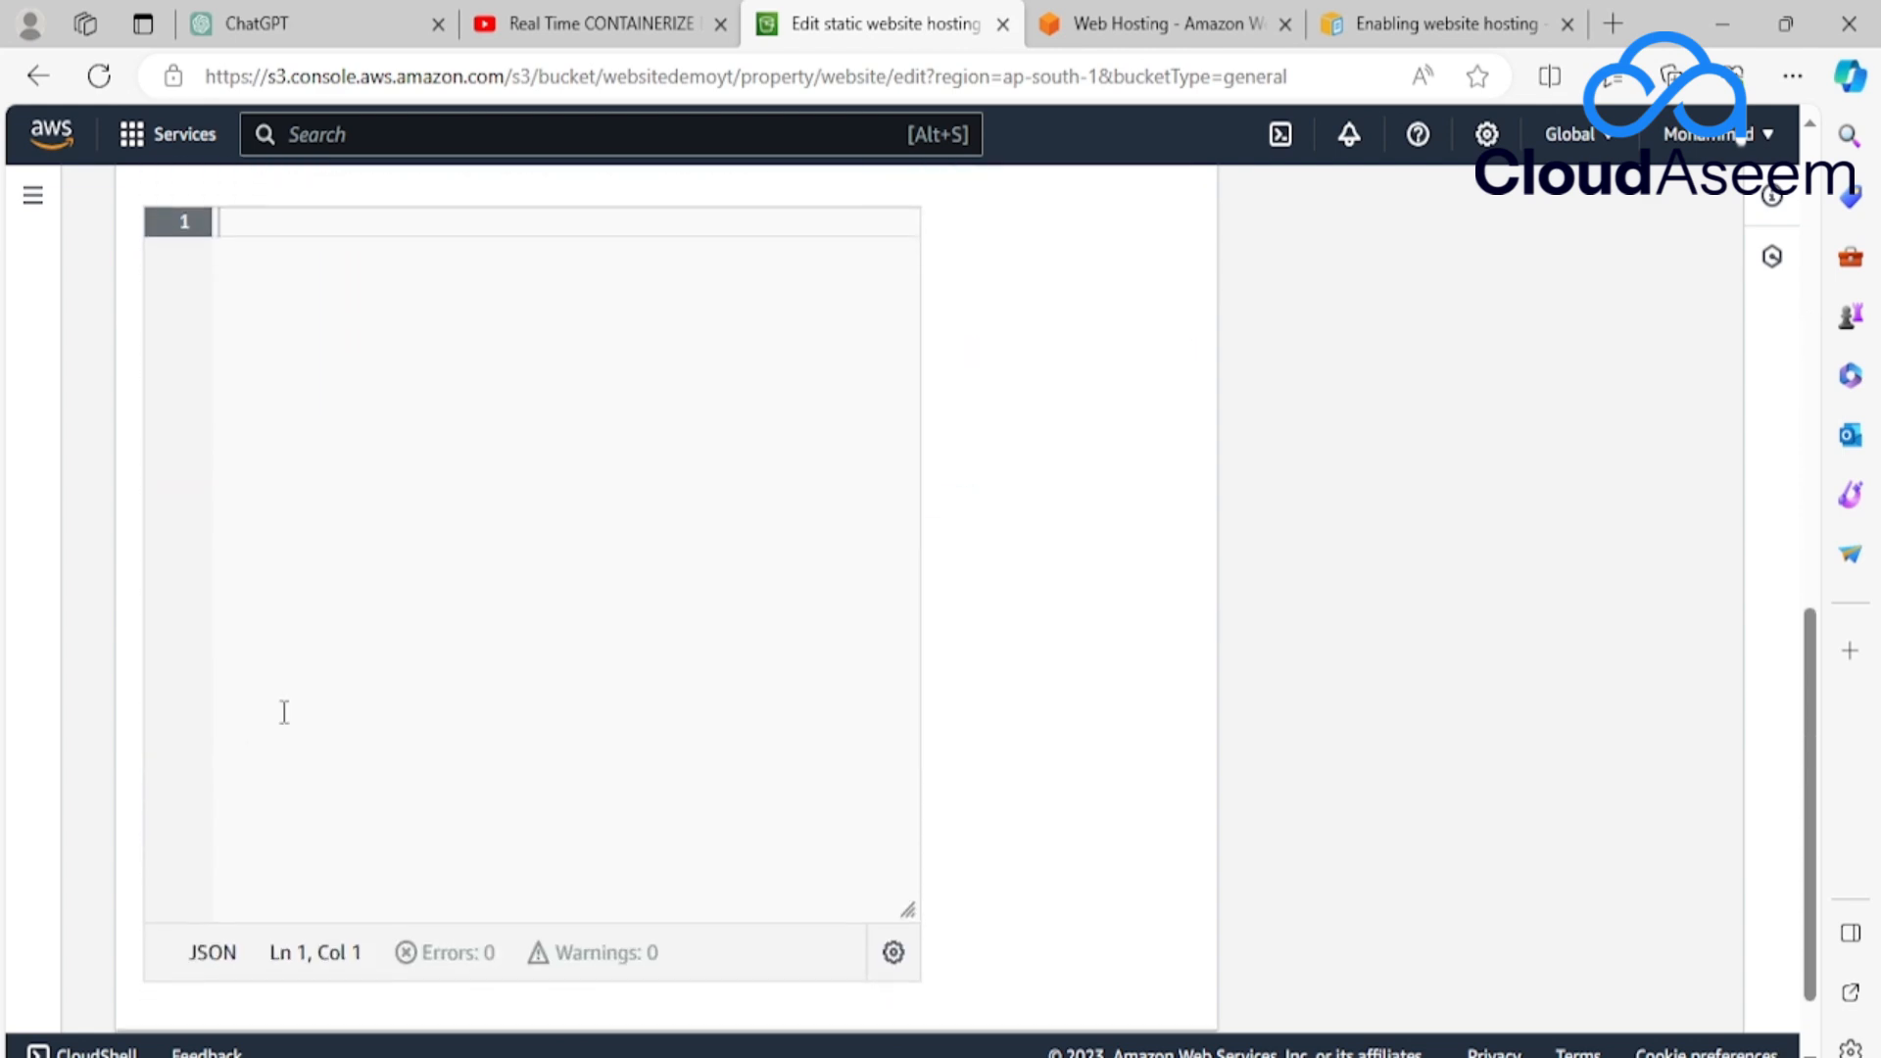
# Save the static website hosting changes and go to the bucket's Static website hosting section in its properties.
pyautogui.click(1132, 984)
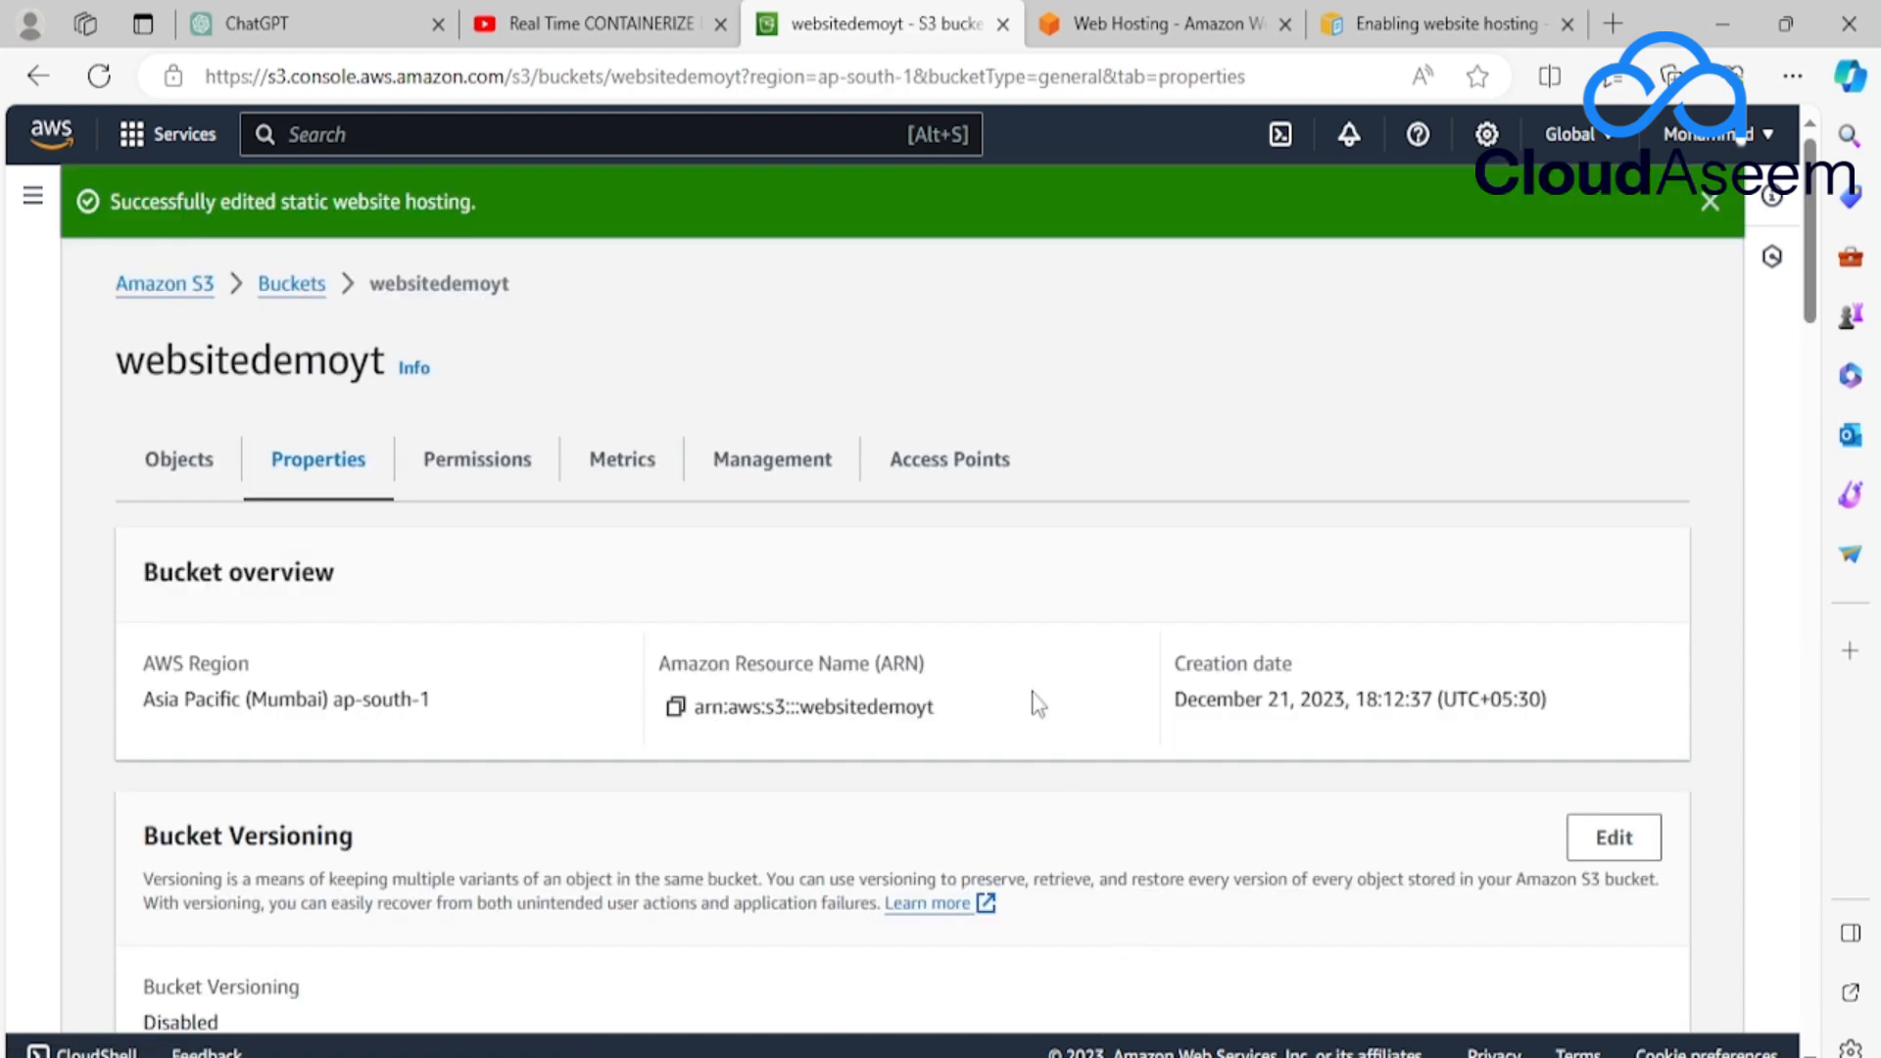
pyautogui.scroll(-4, 446, 710)
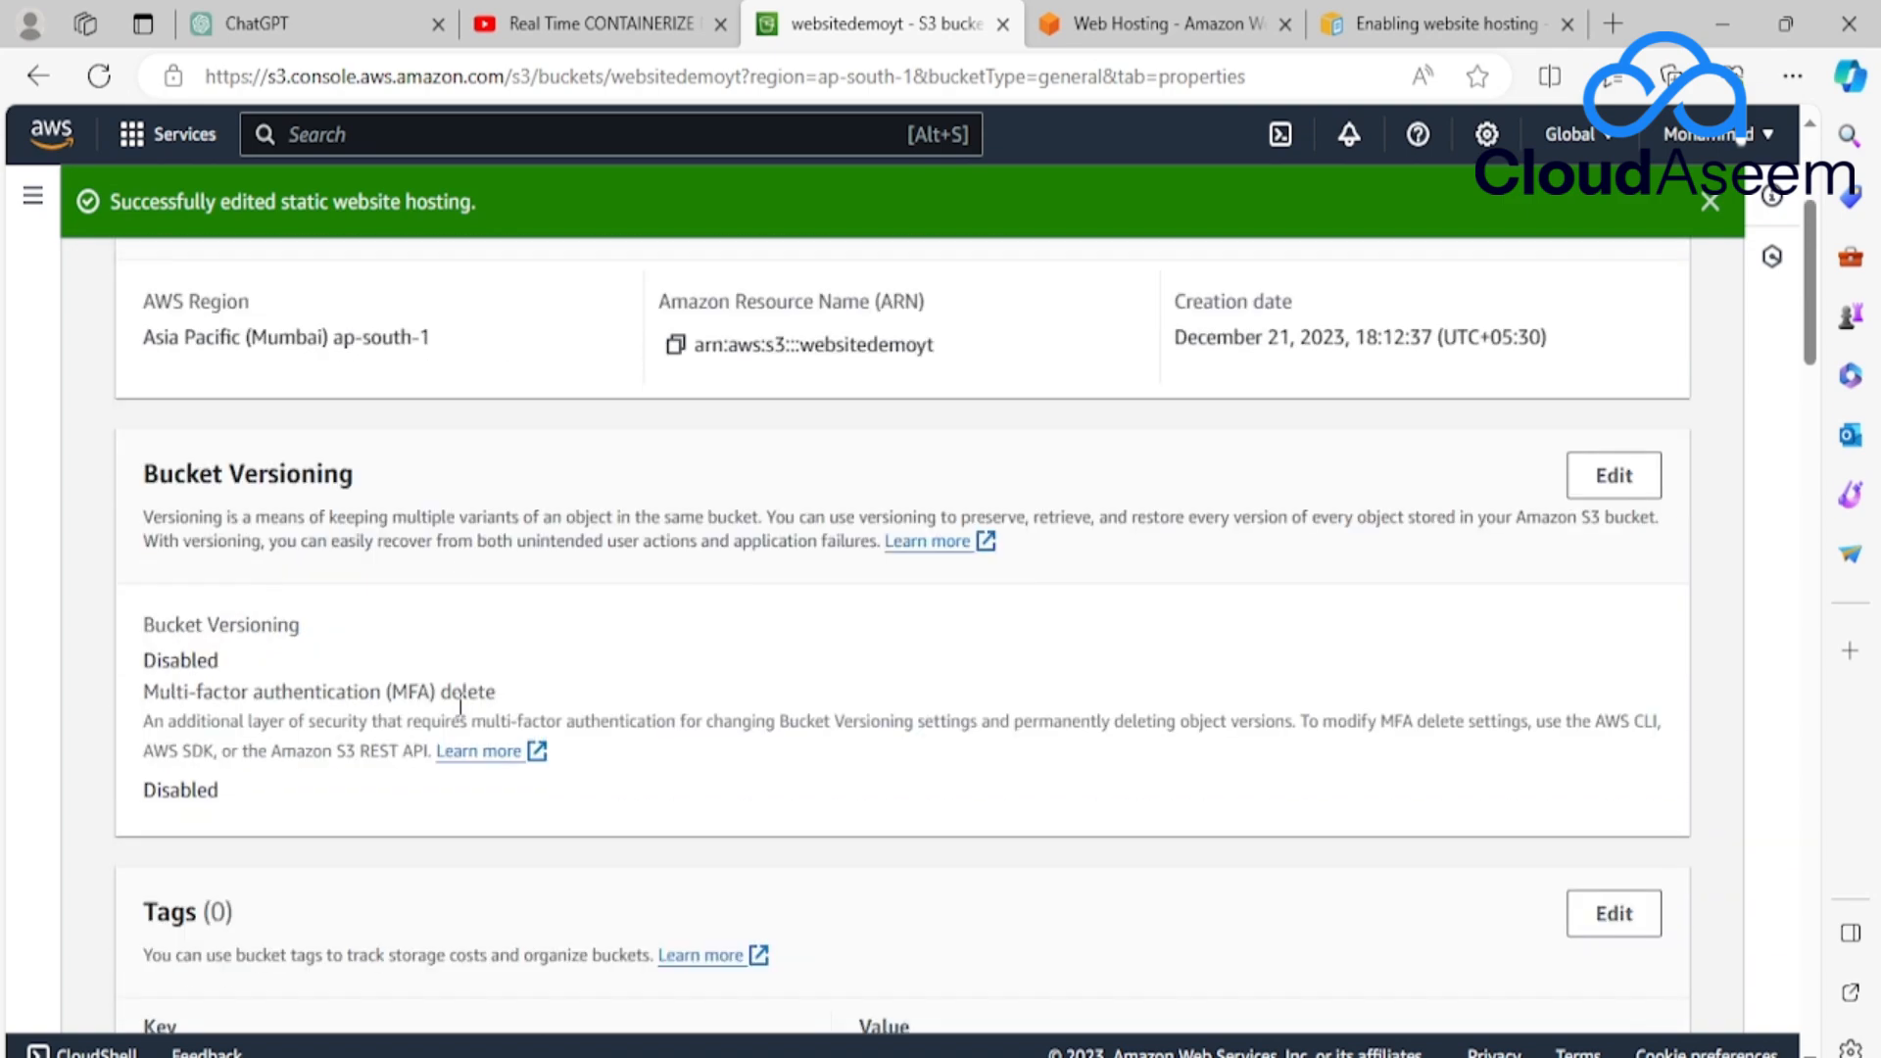
pyautogui.click(1713, 208)
pyautogui.scroll(-20, 882, 726)
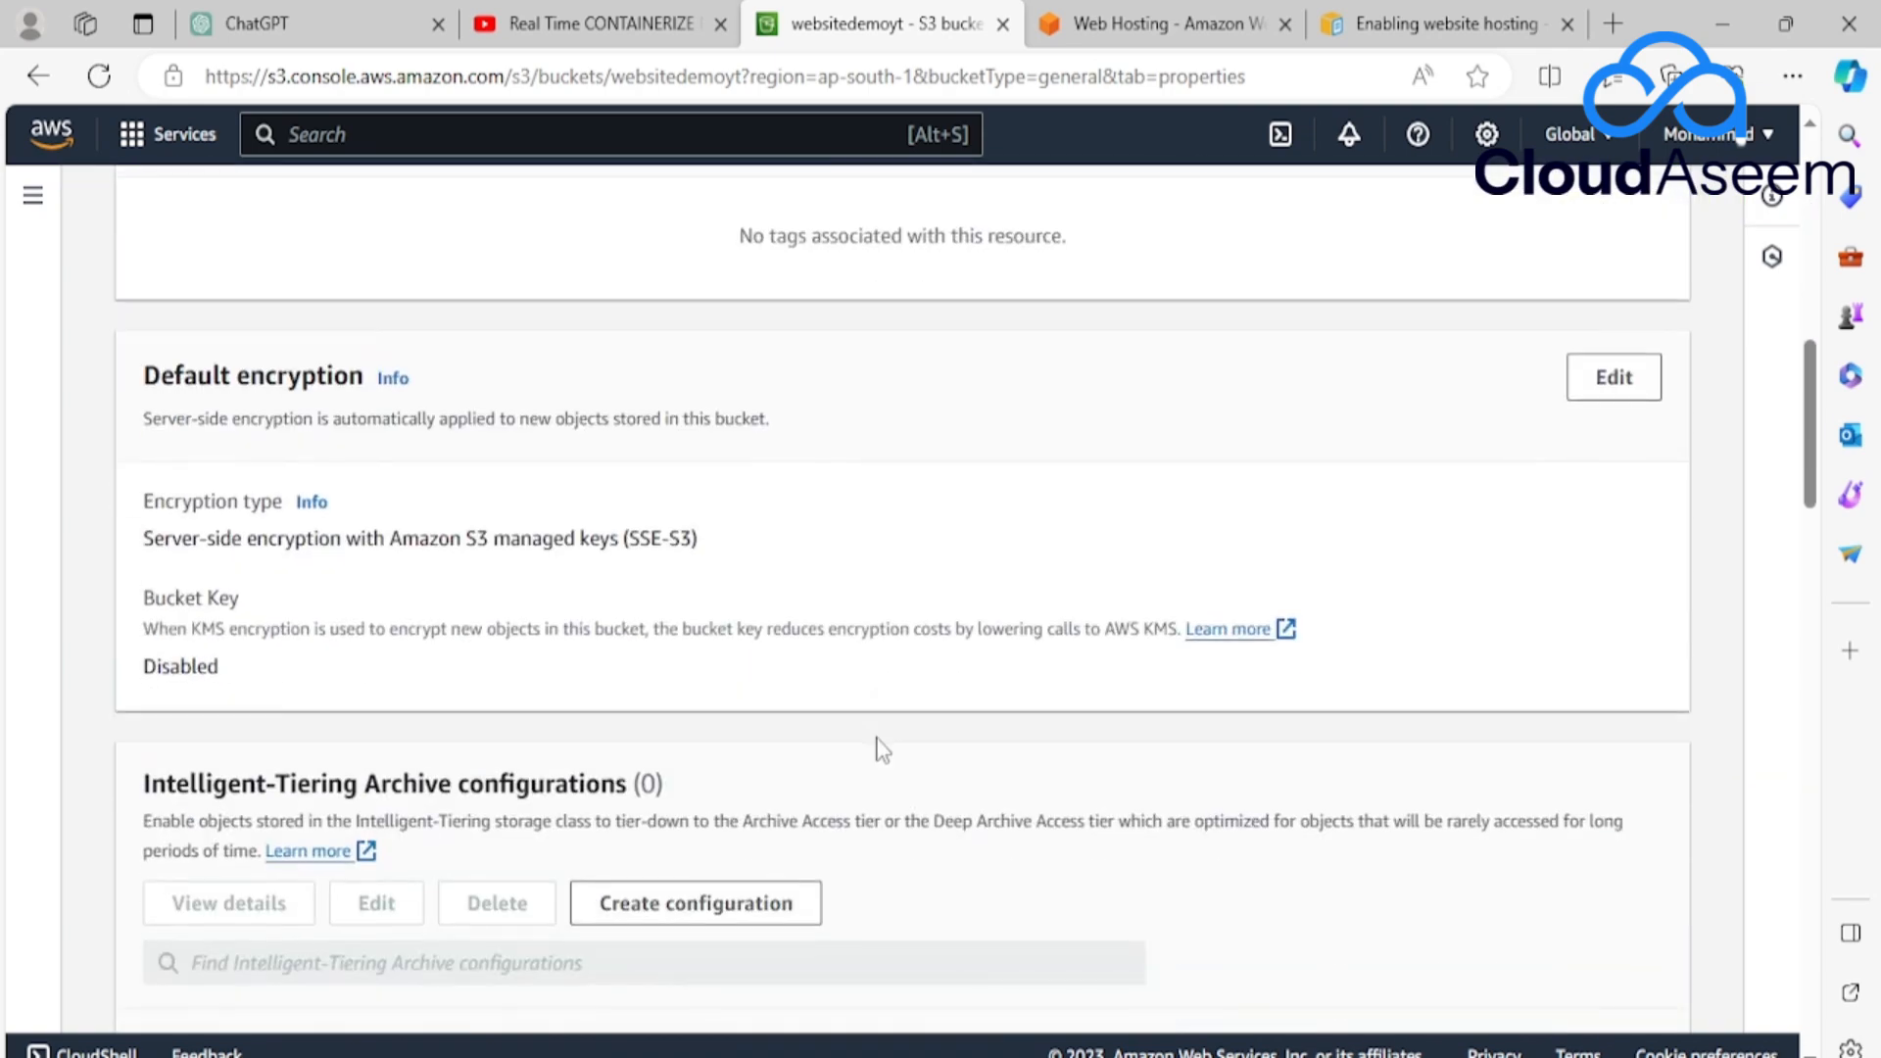
pyautogui.scroll(-15, 891, 868)
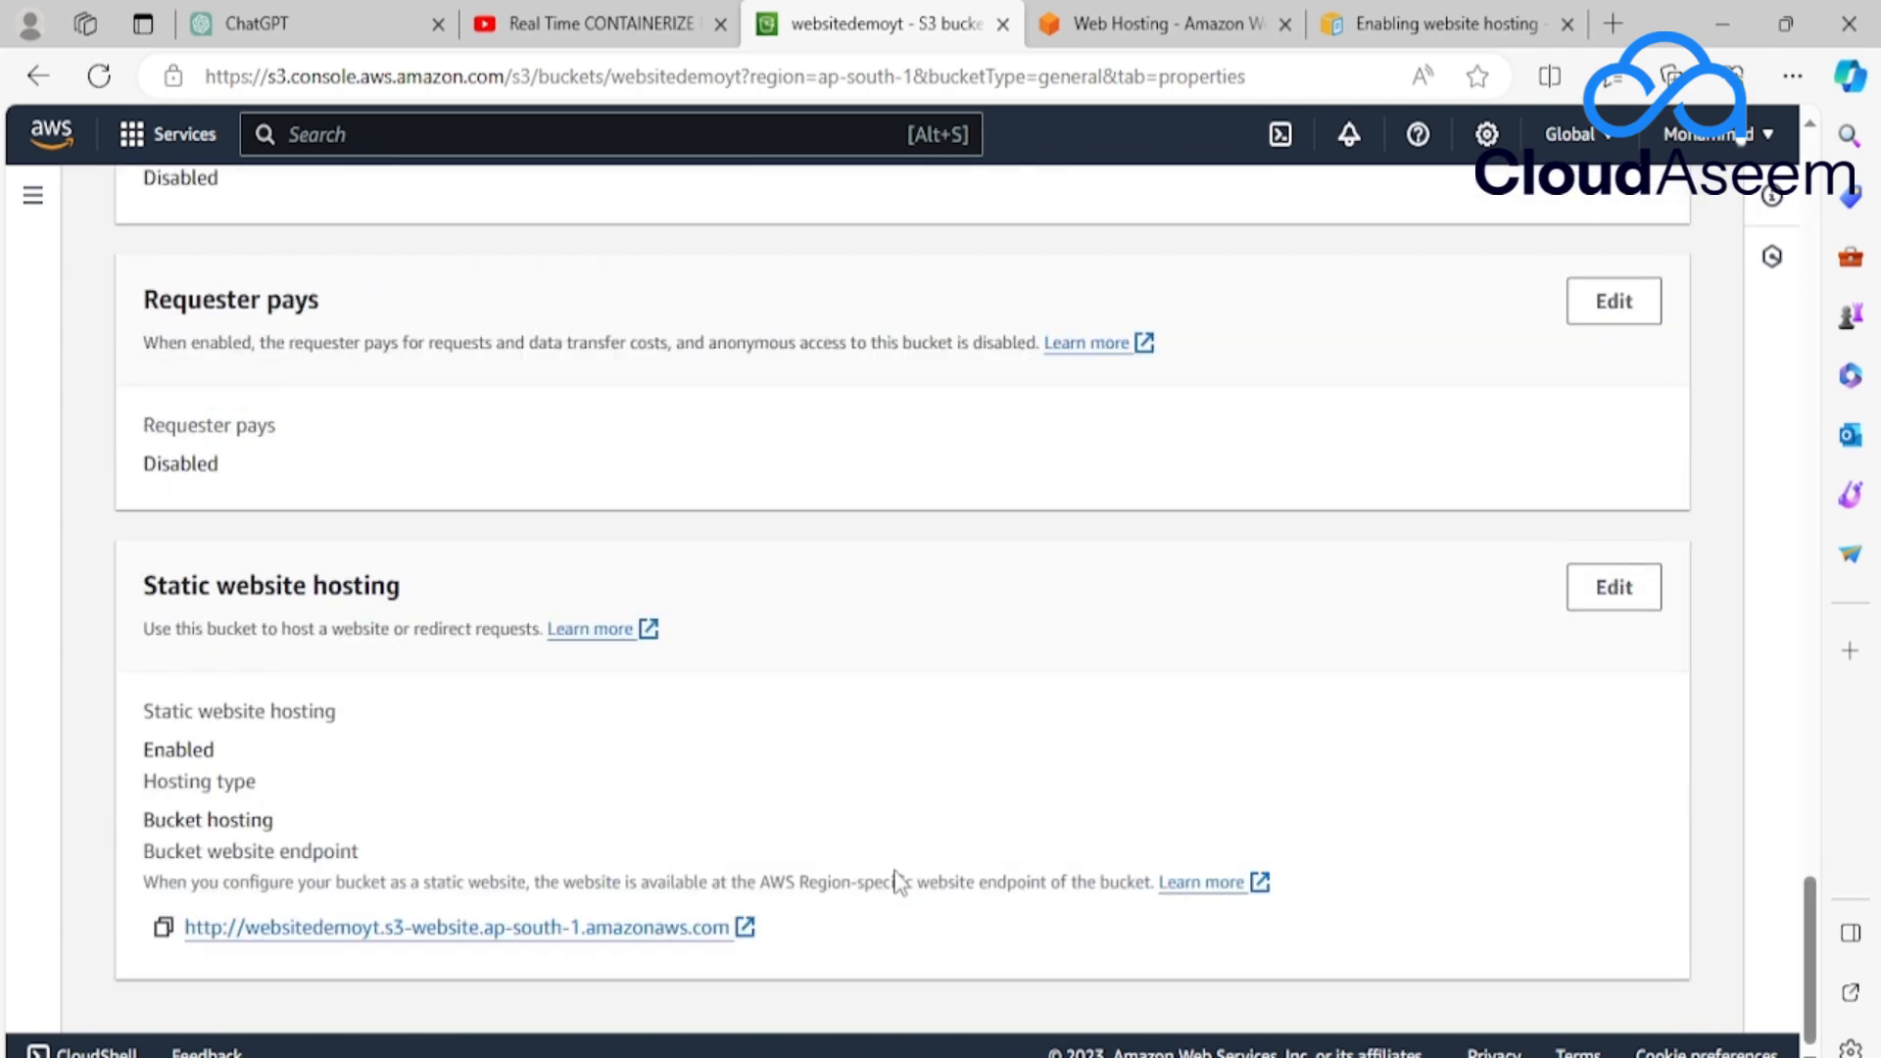
# Copy the bucket website endpoint URL and open the endpoint in the browser to check the site.
pyautogui.click(164, 929)
pyautogui.click(368, 929)
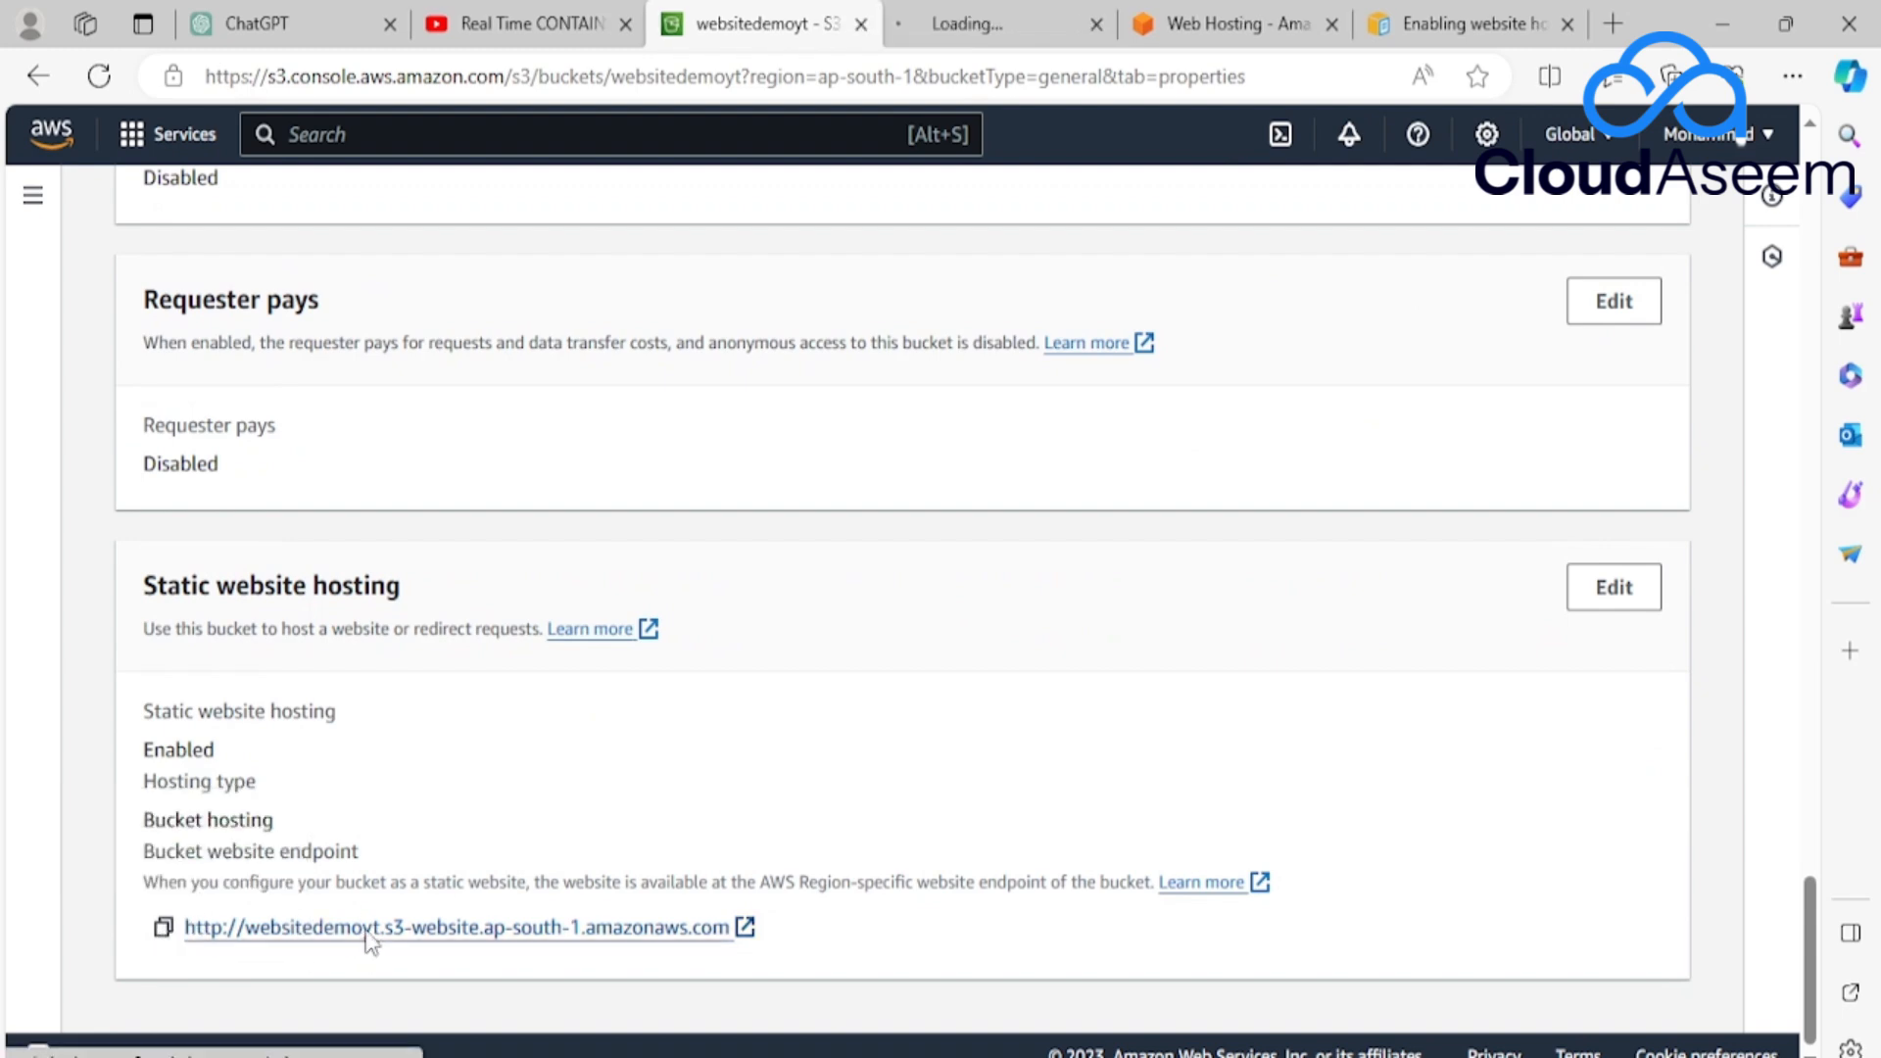
pyautogui.click(1050, 10)
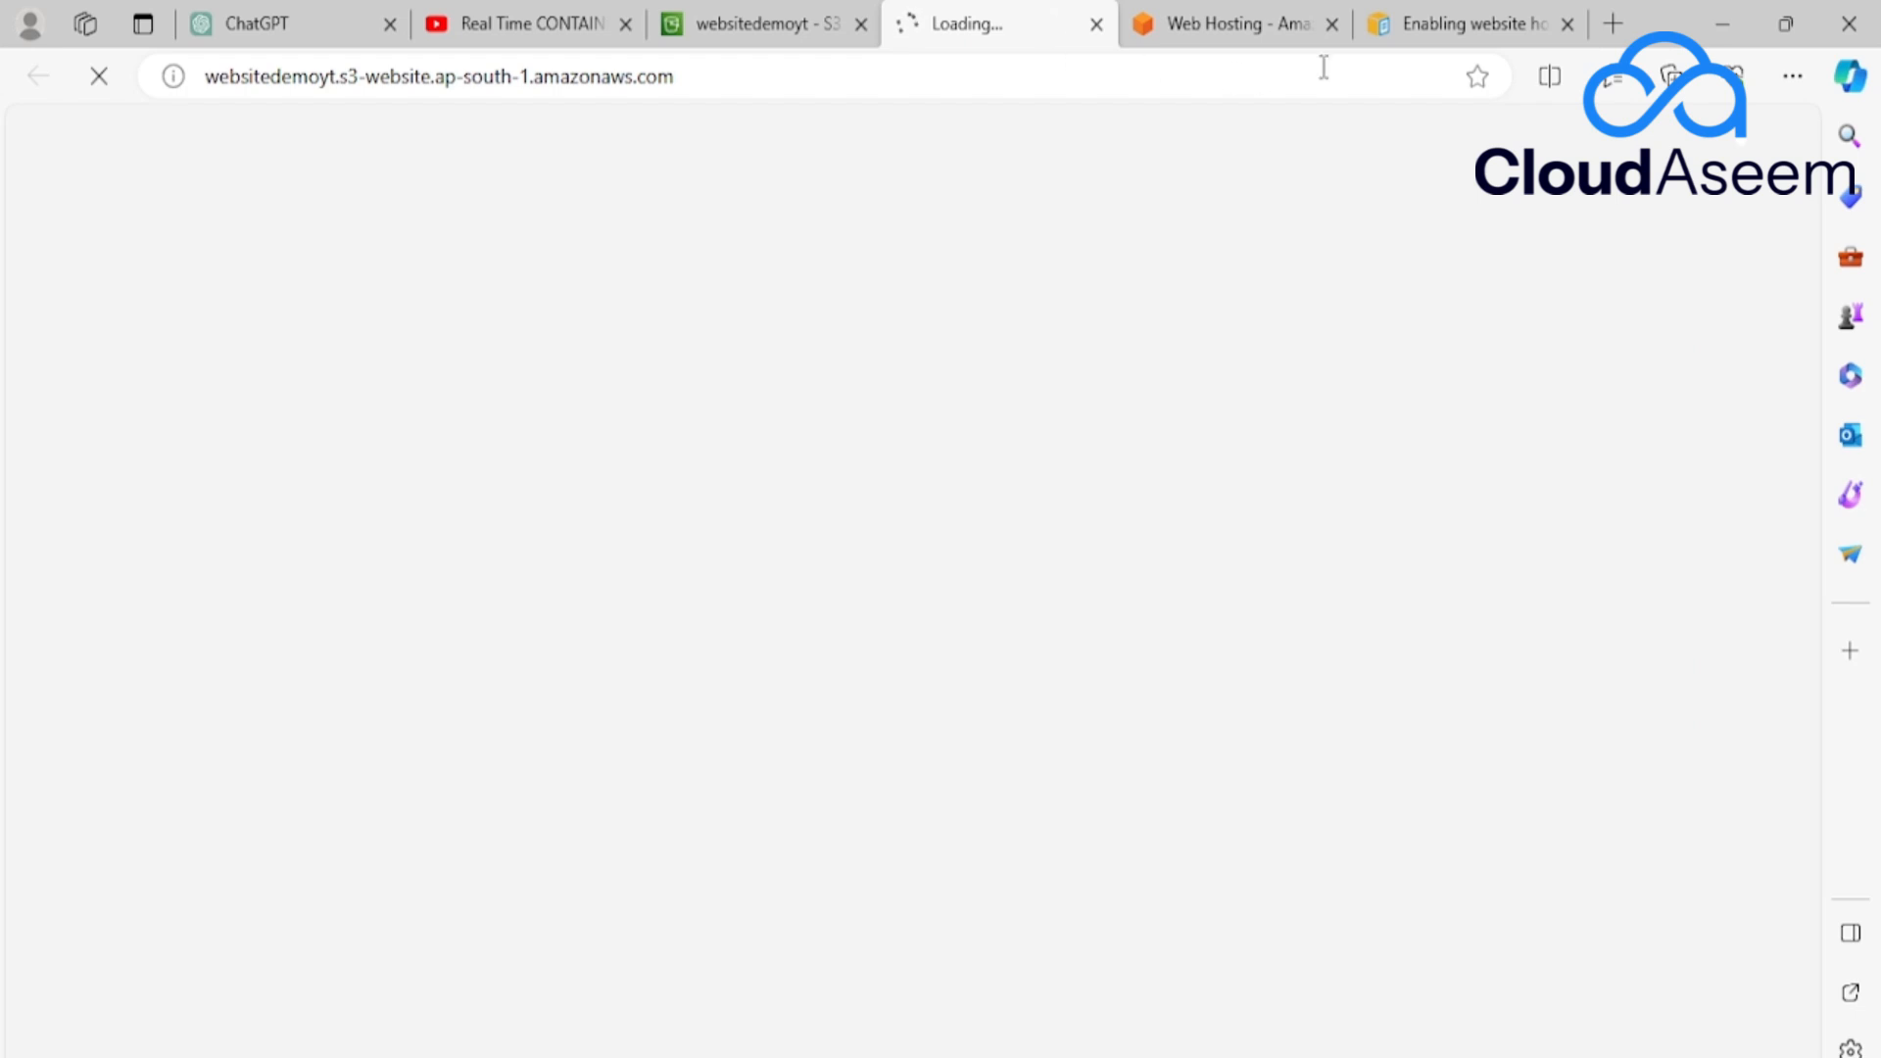
# Close the two web hosting documentation pages and dismiss the page translation prompt.
pyautogui.click(1333, 24)
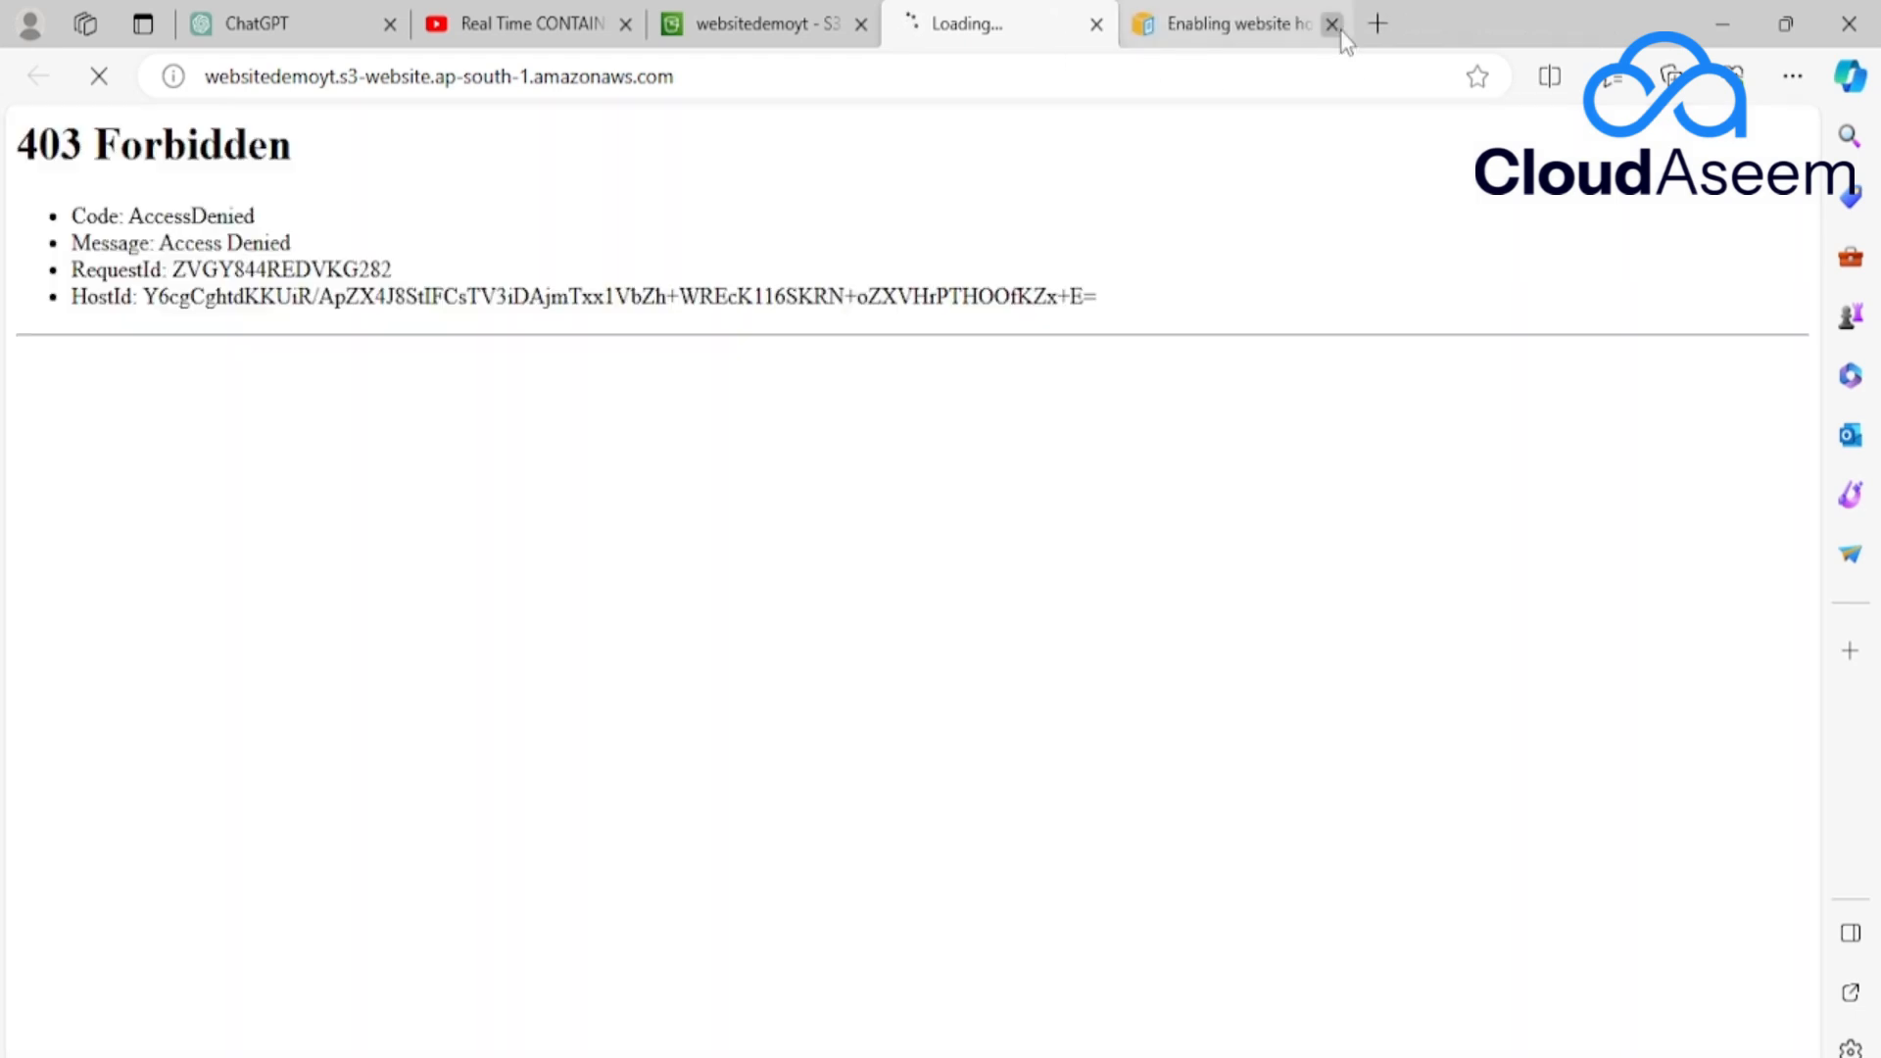
pyautogui.click(1333, 24)
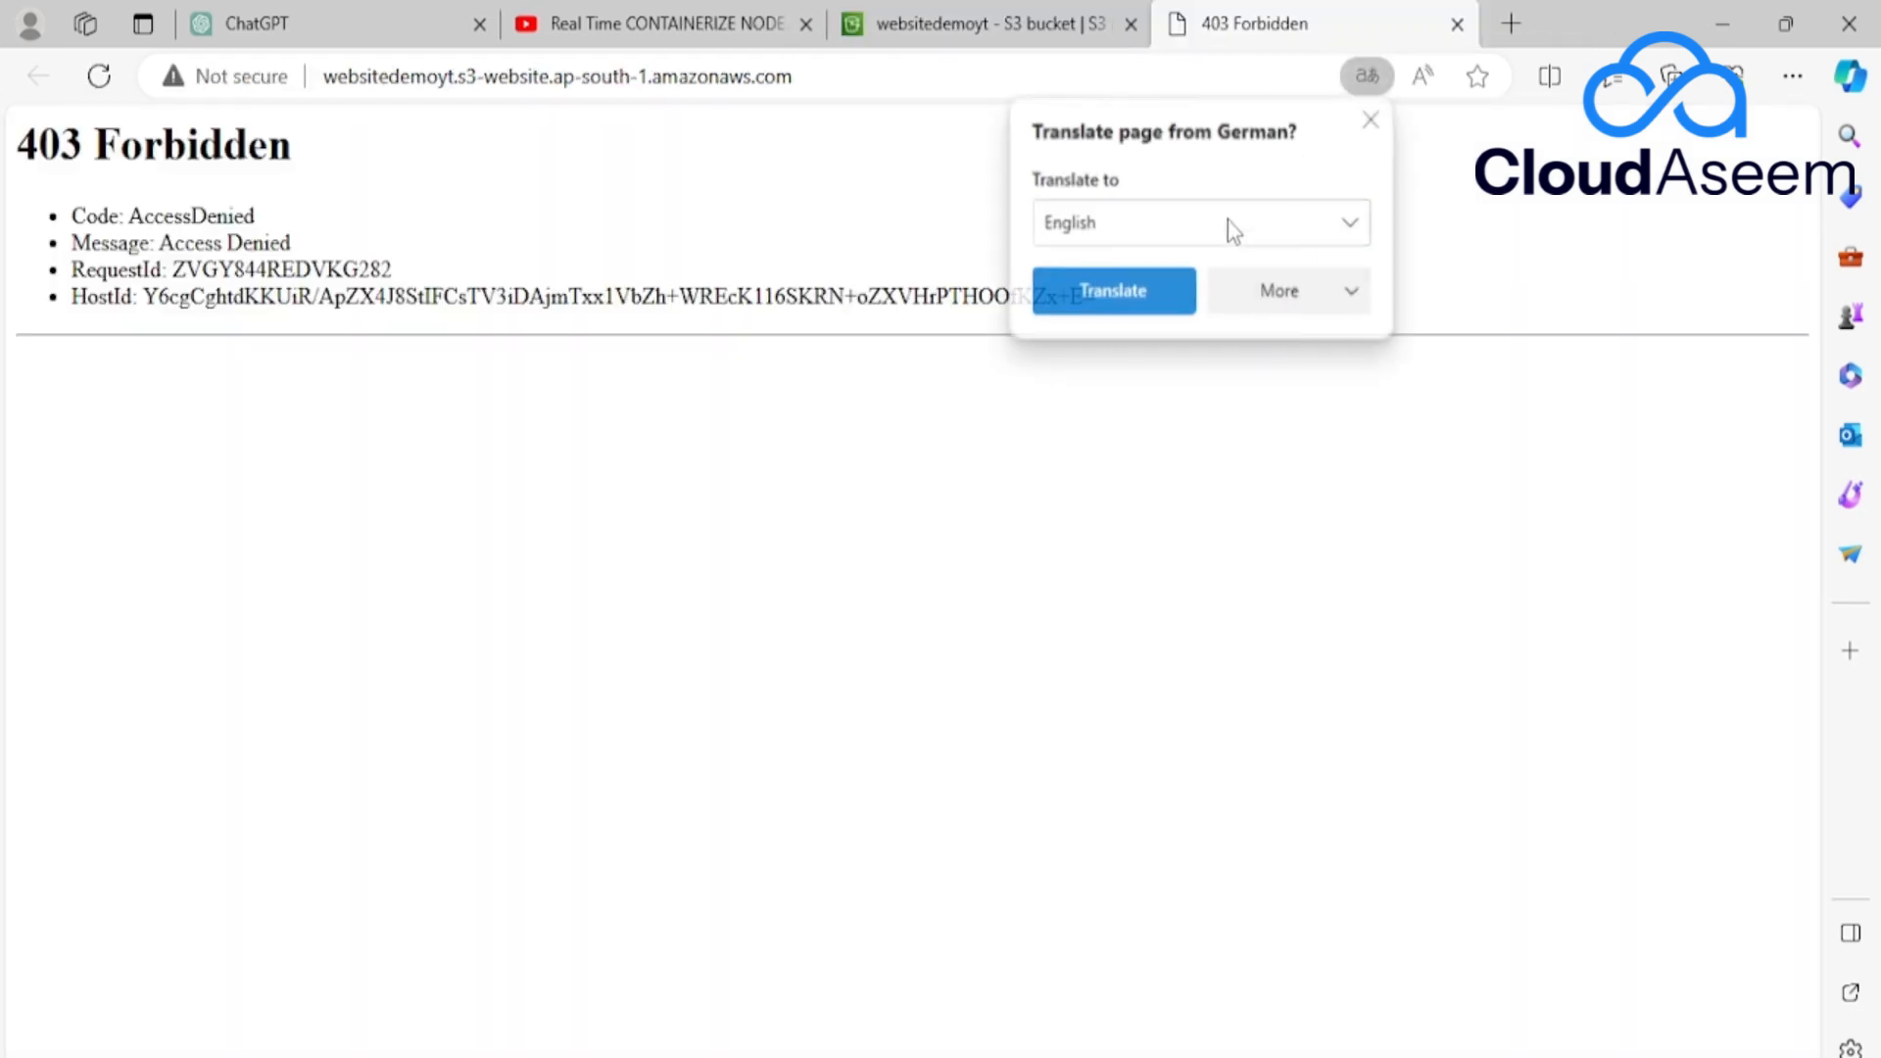
pyautogui.click(1373, 119)
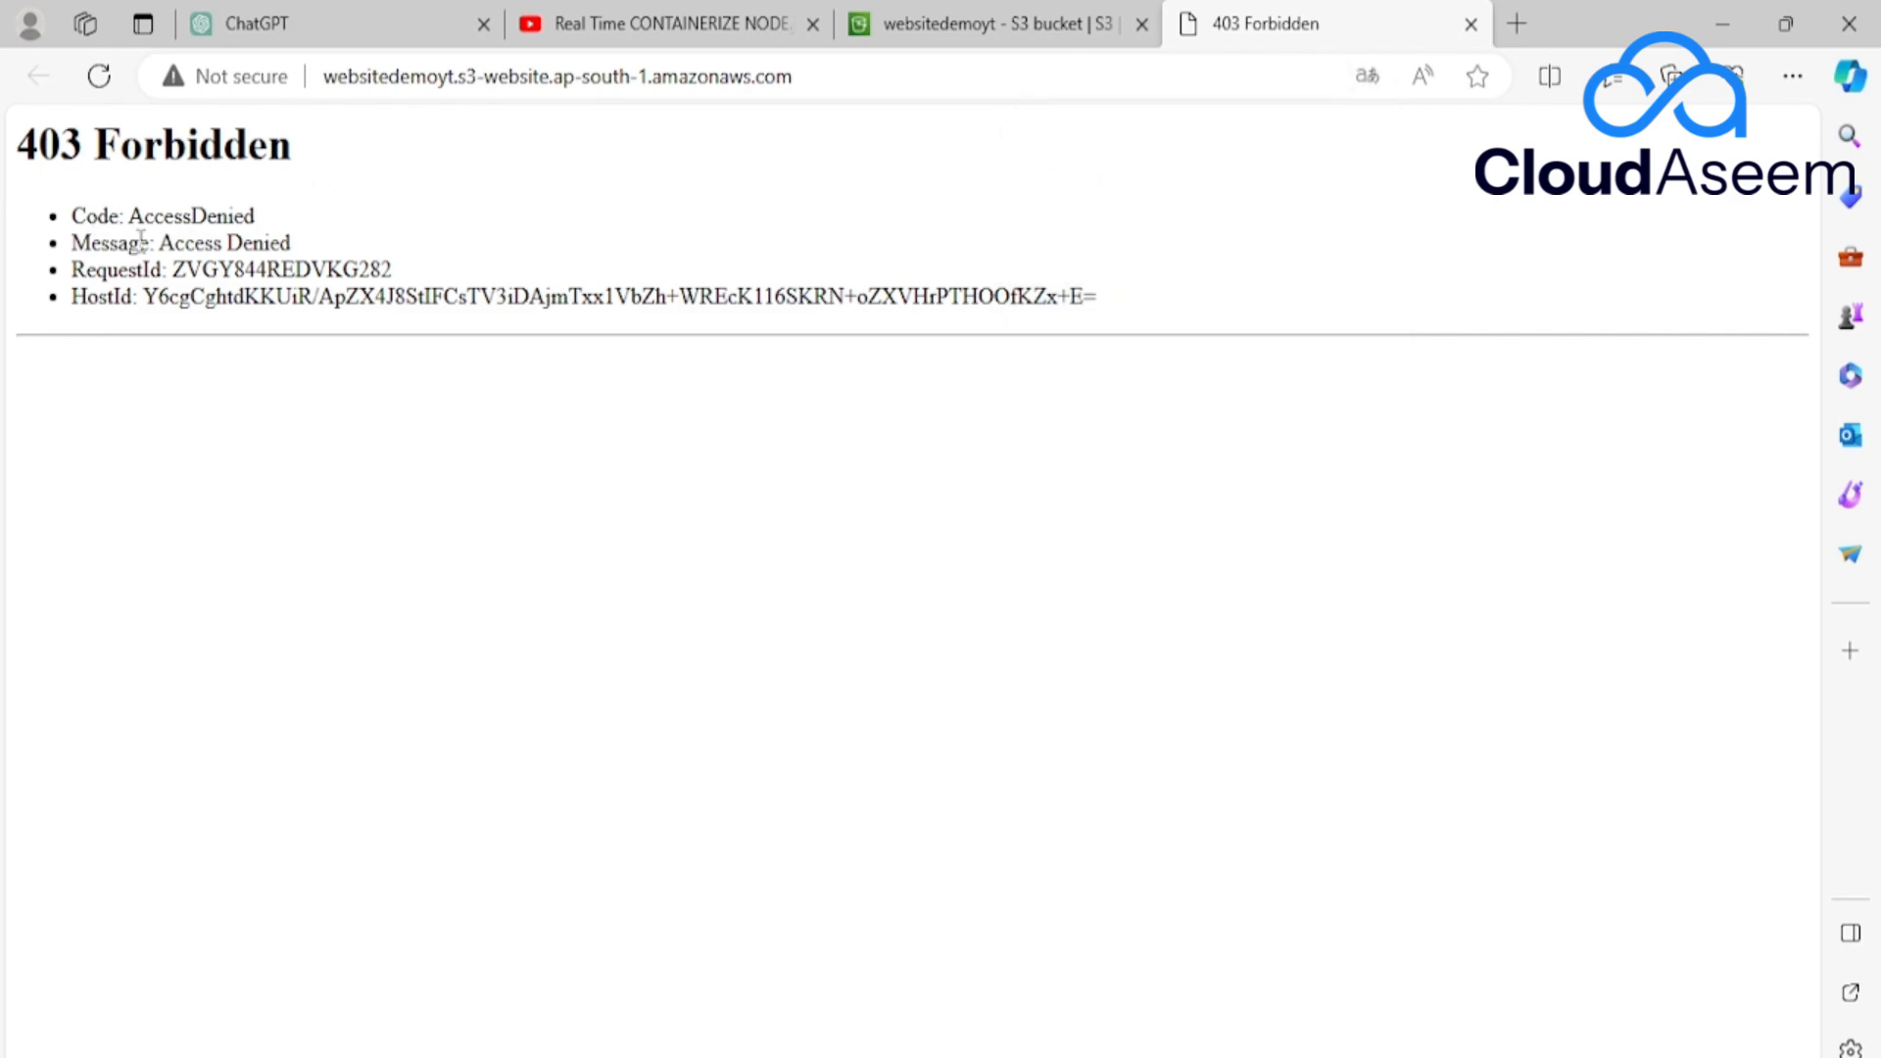
# Return to the websitedemoyt bucket and show the Block public access settings in its permissions.
pyautogui.click(988, 4)
pyautogui.scroll(20, 762, 693)
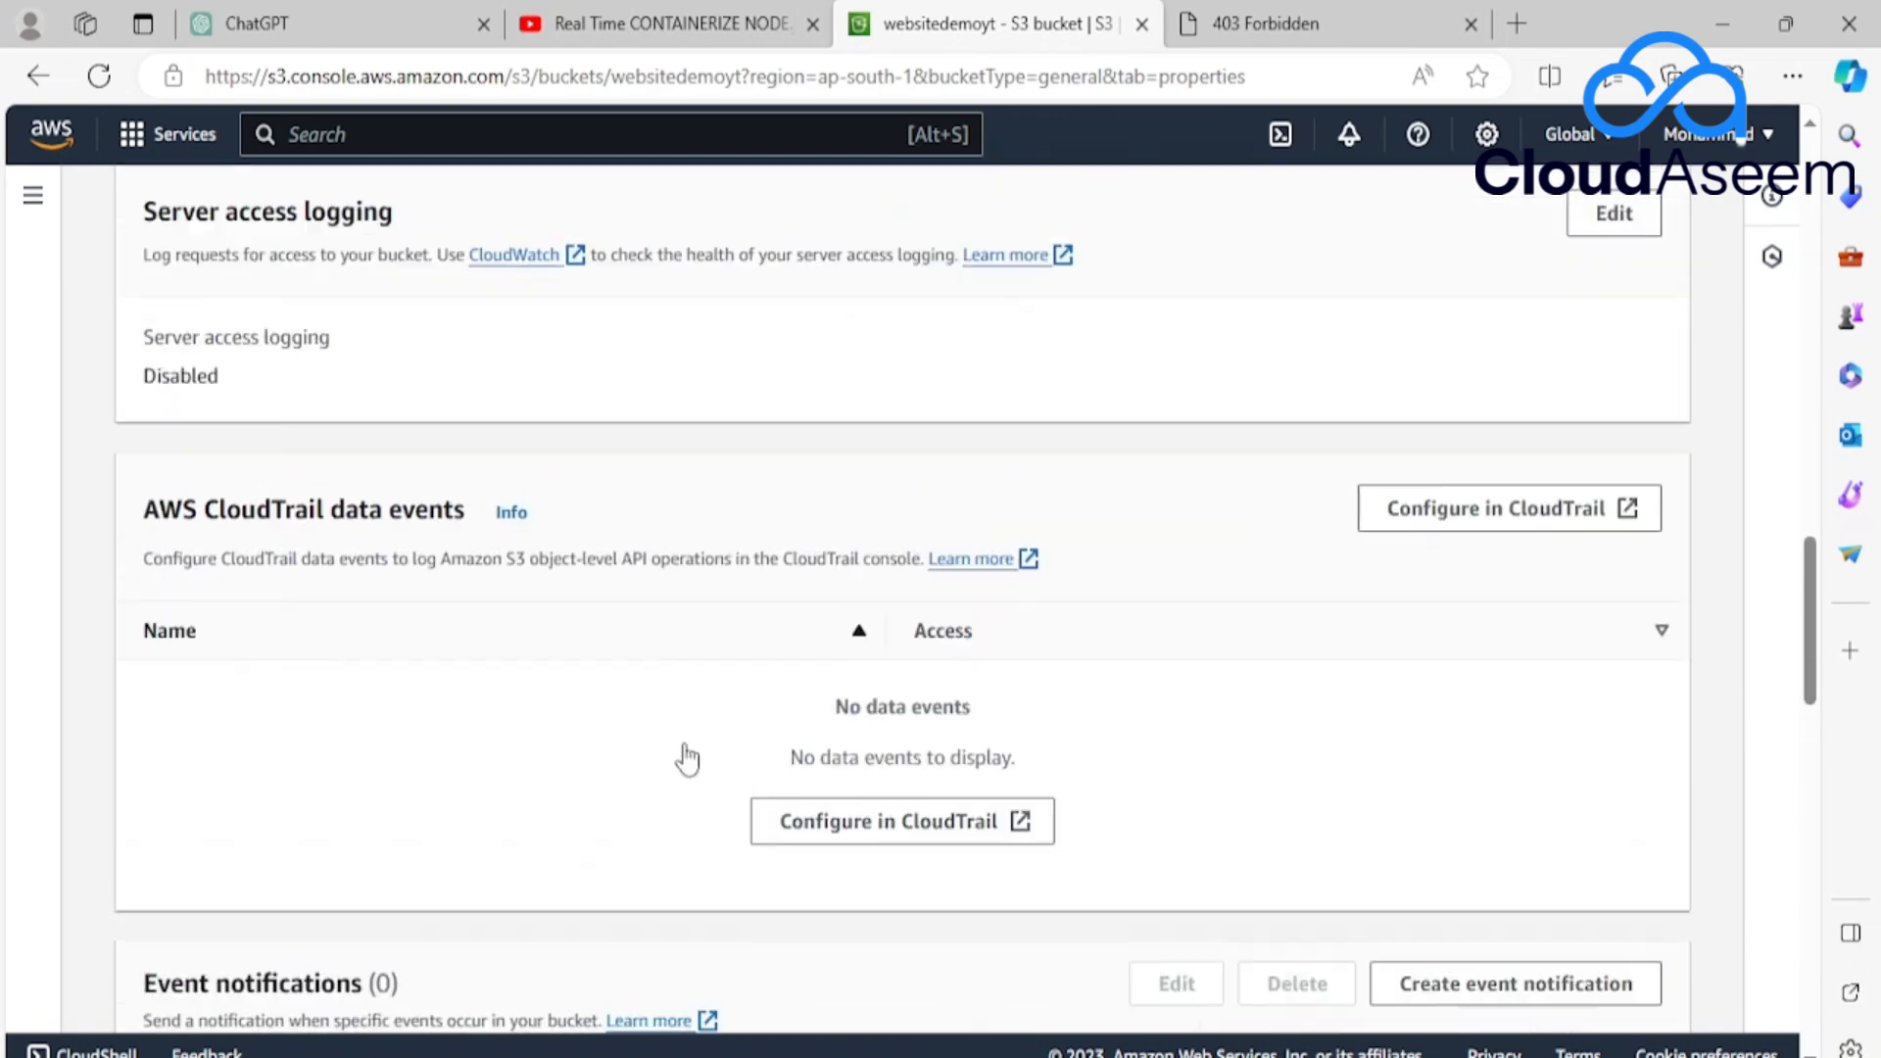
pyautogui.scroll(3, 672, 743)
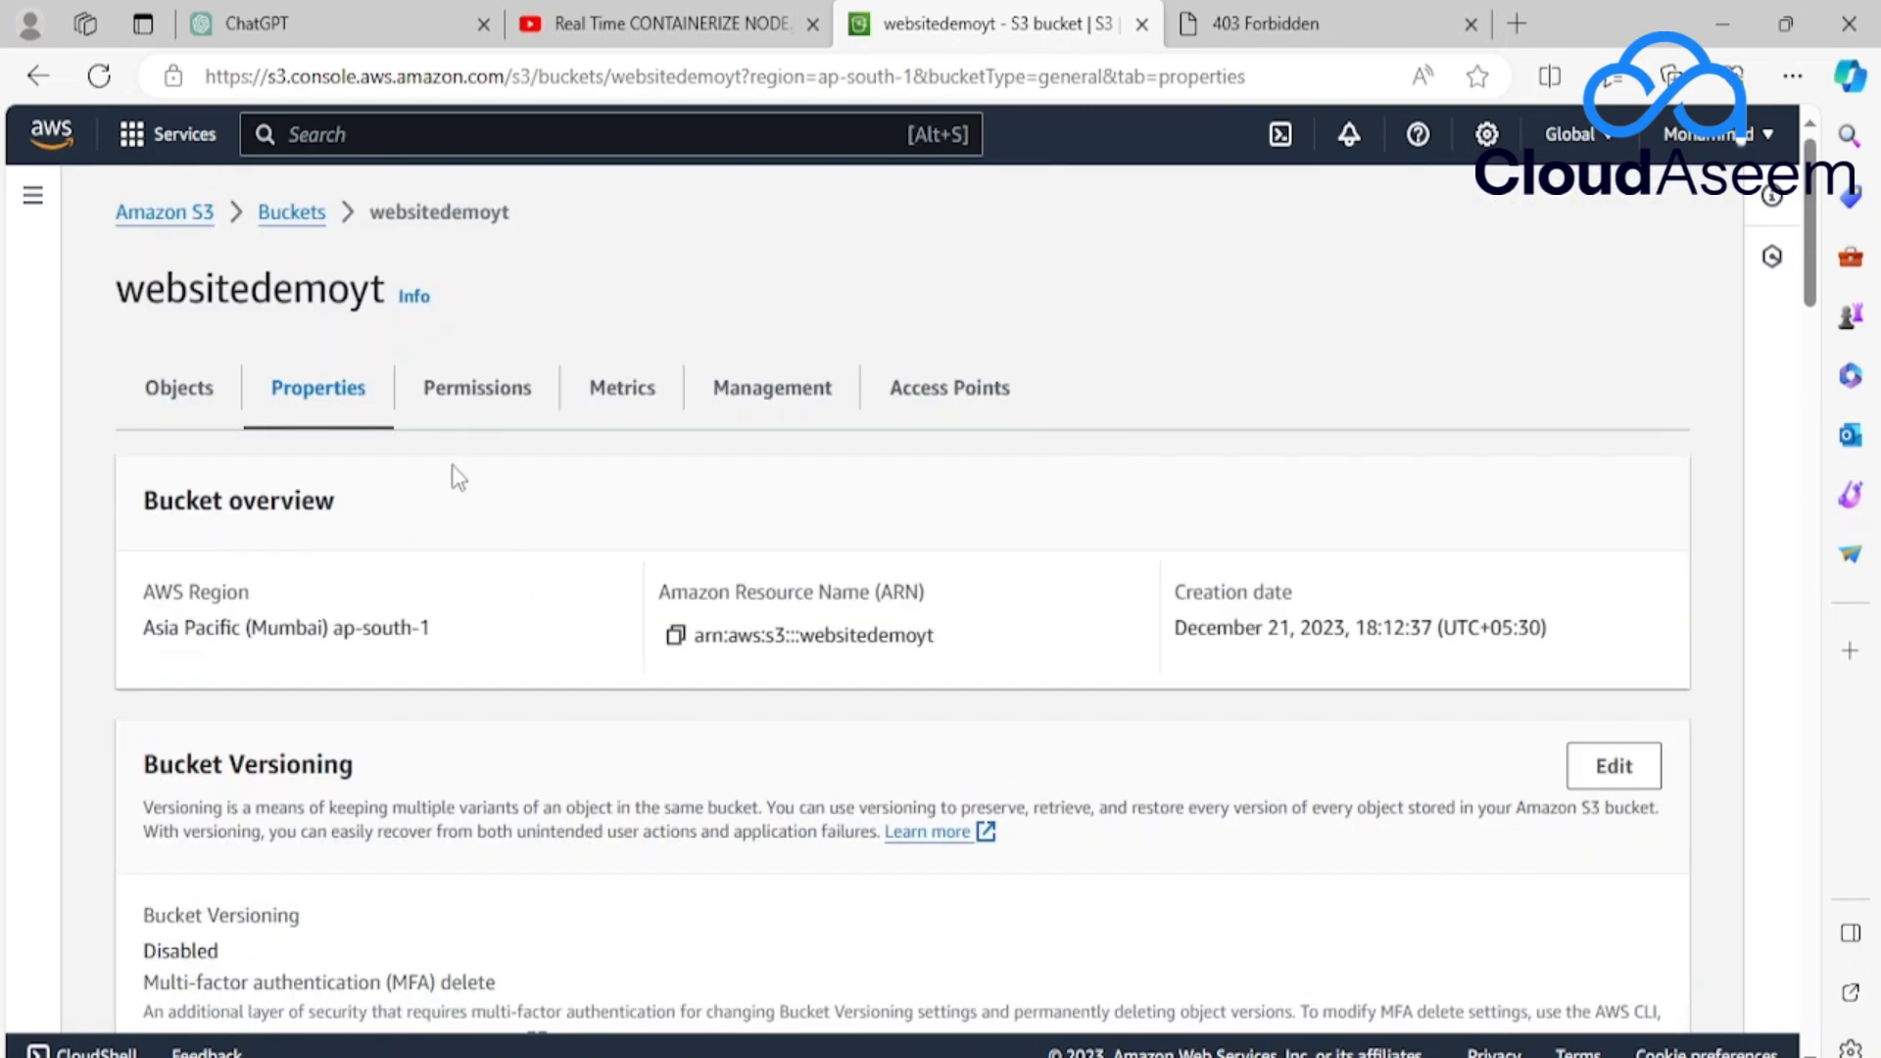
pyautogui.click(485, 408)
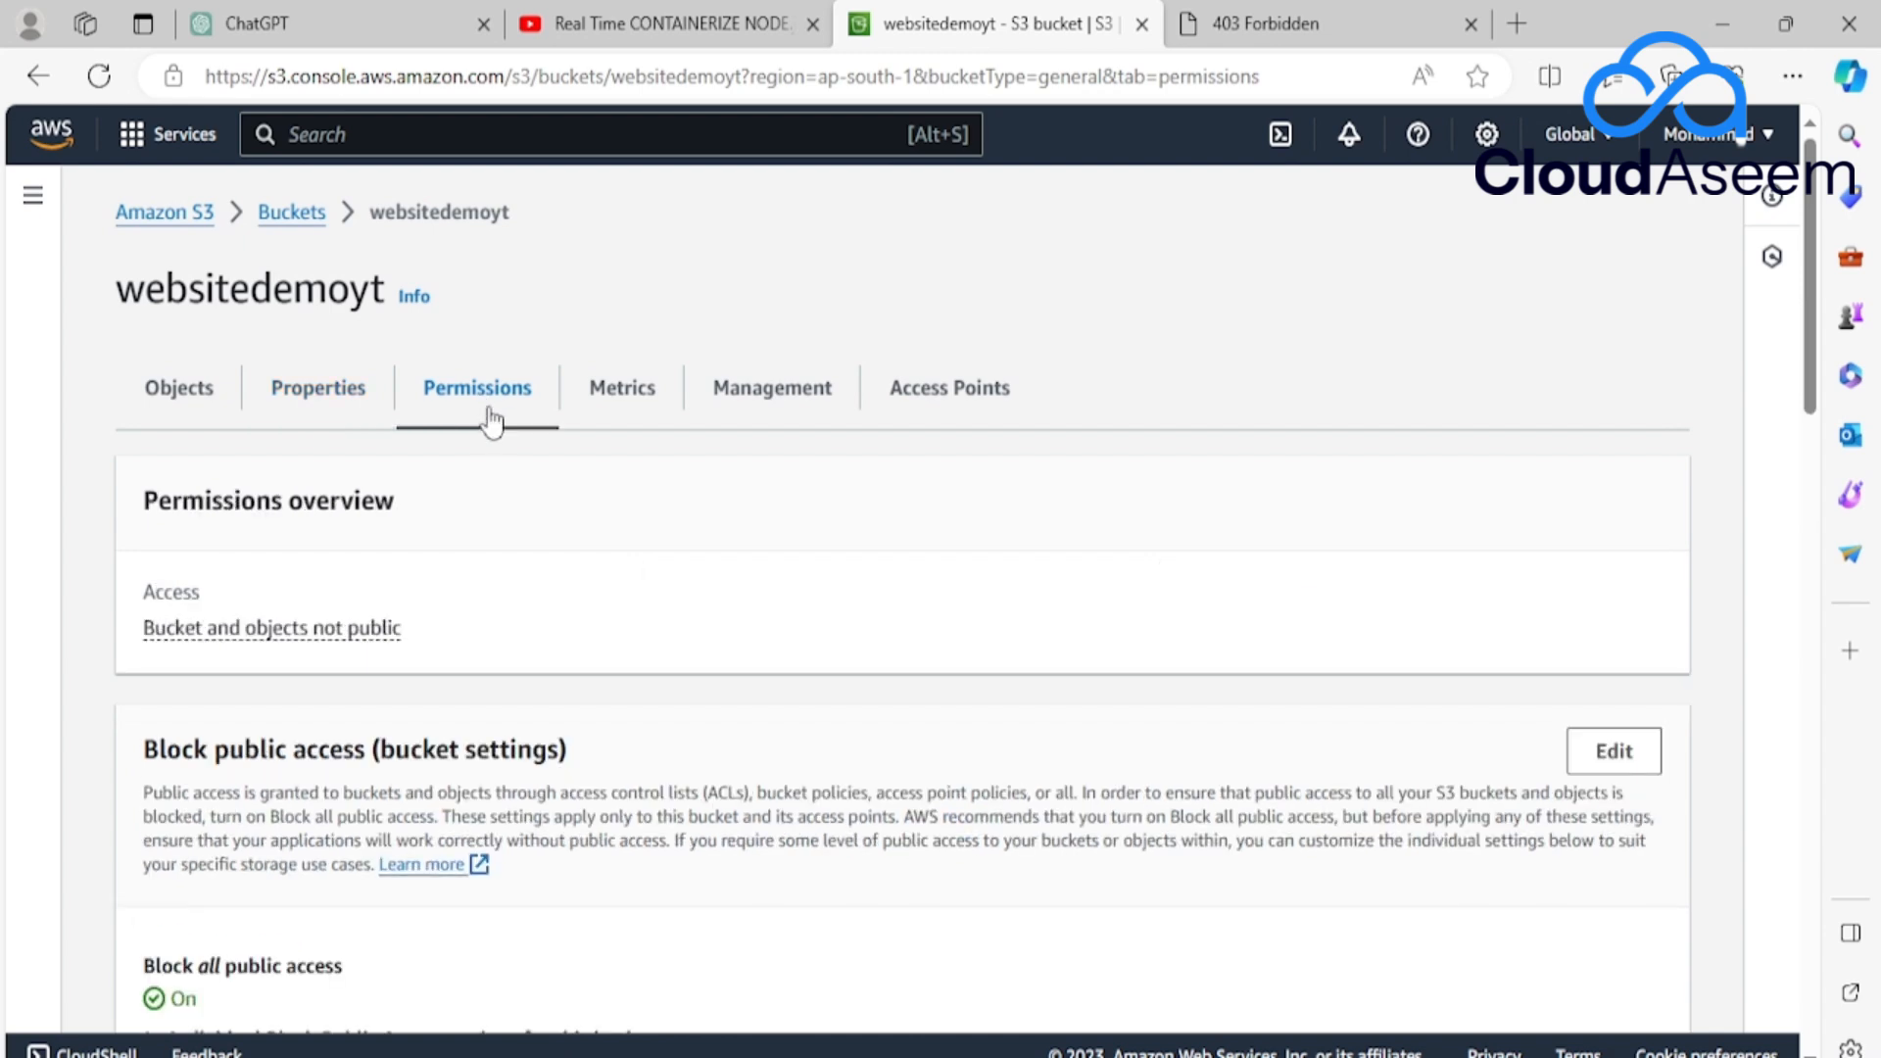
pyautogui.scroll(-6, 485, 412)
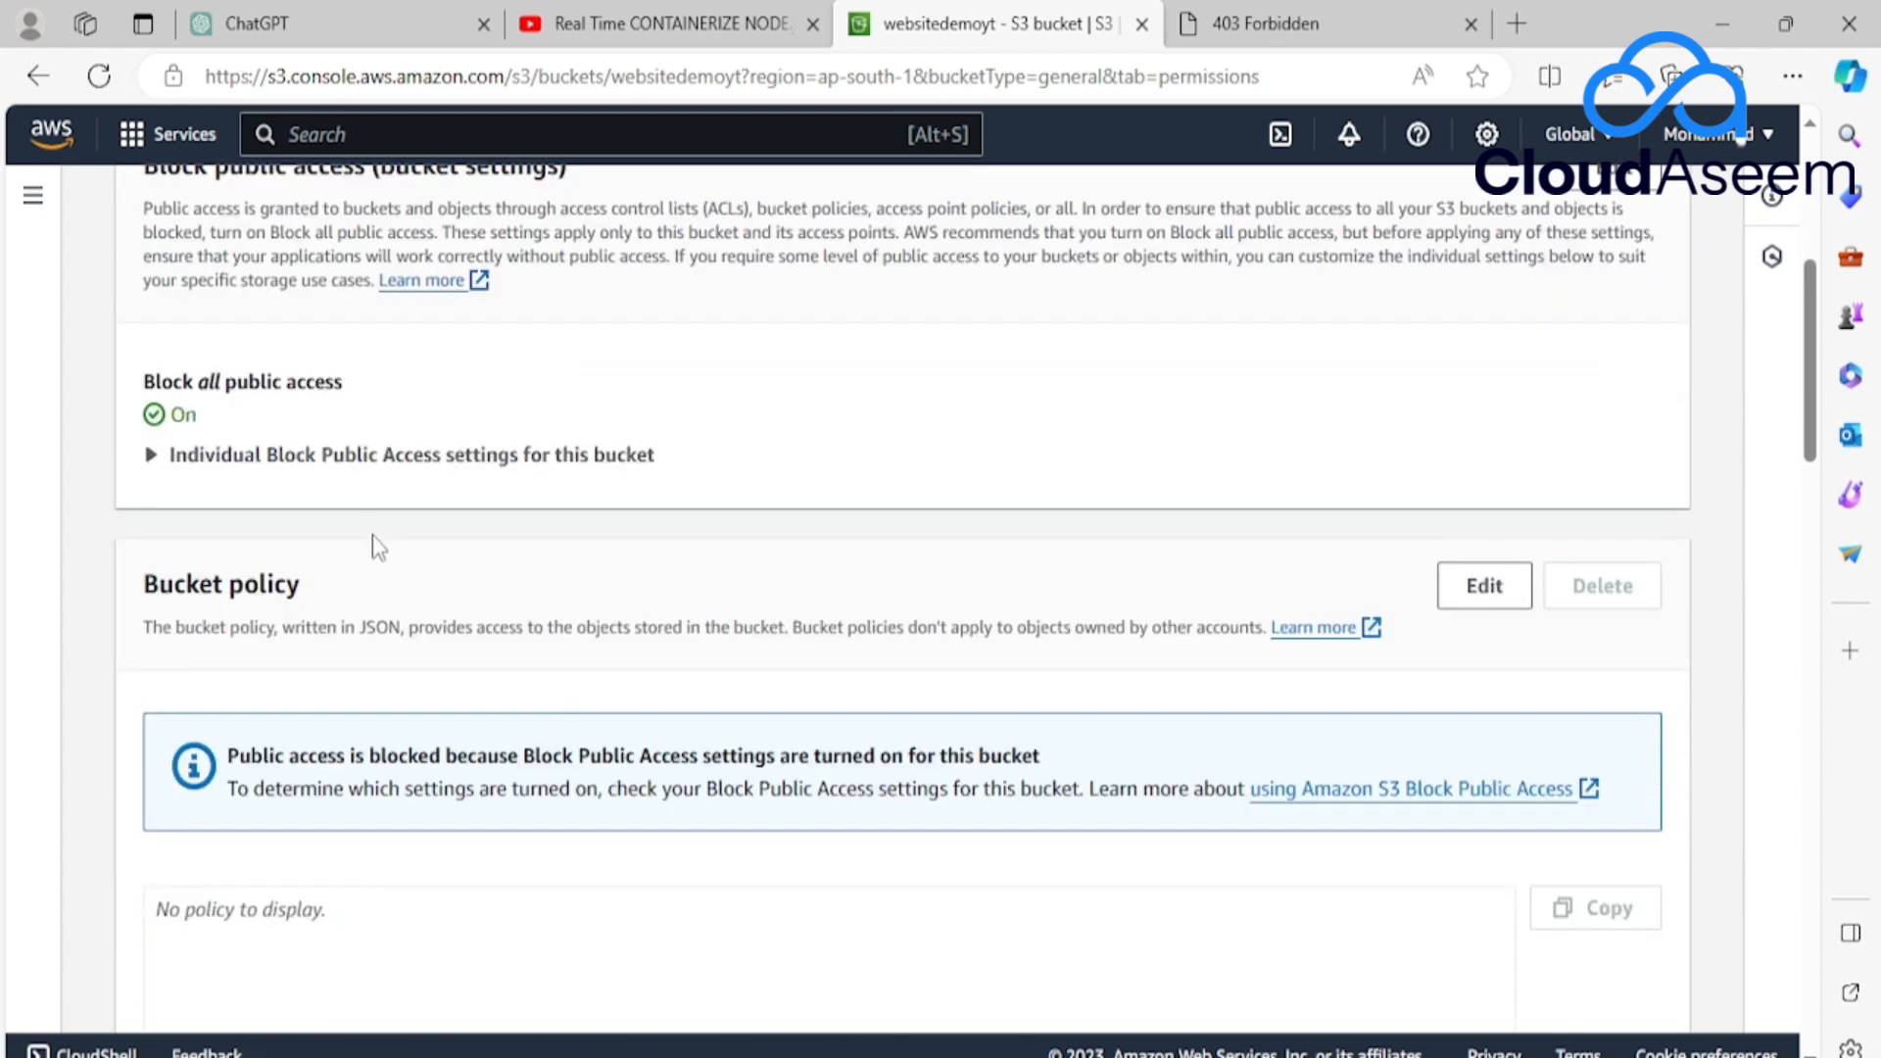
pyautogui.scroll(1, 263, 492)
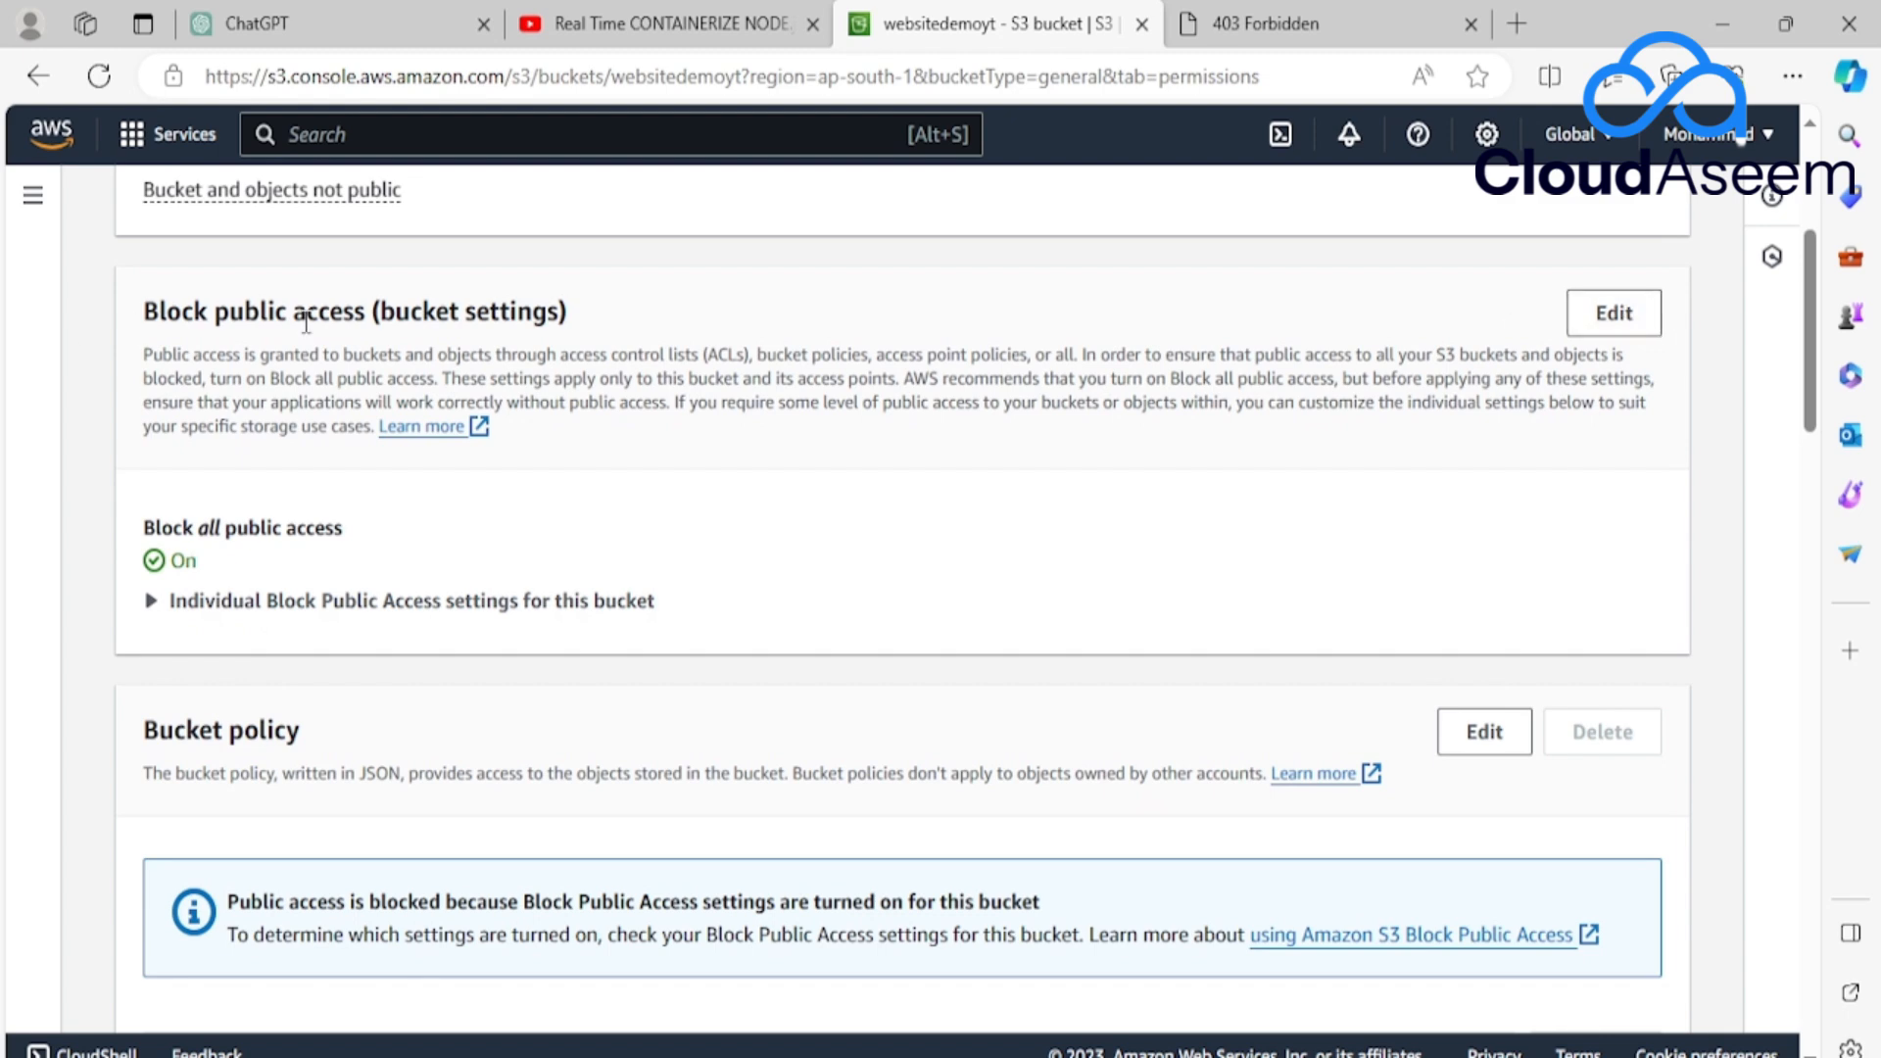
# Turn off Block all public access for the bucket, save the change and approve it by entering confirm.
pyautogui.click(1627, 323)
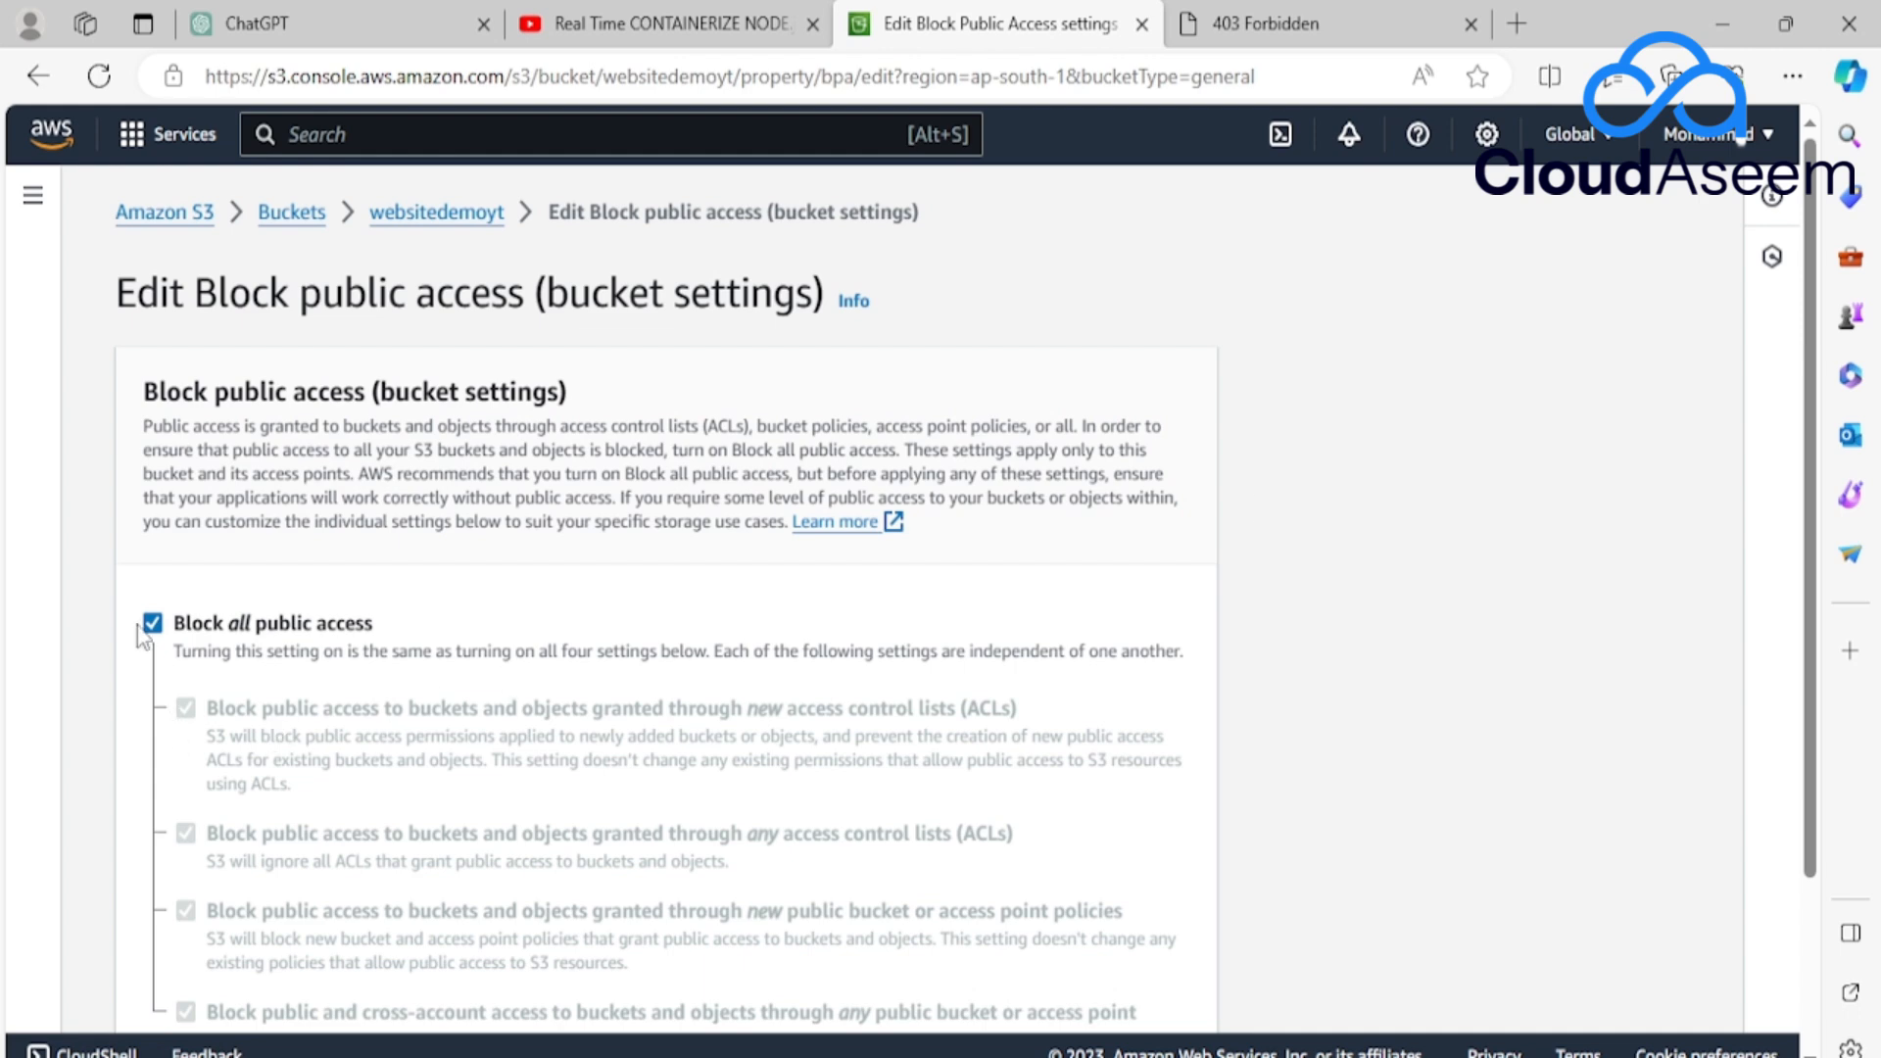
pyautogui.click(153, 626)
pyautogui.scroll(-2, 172, 613)
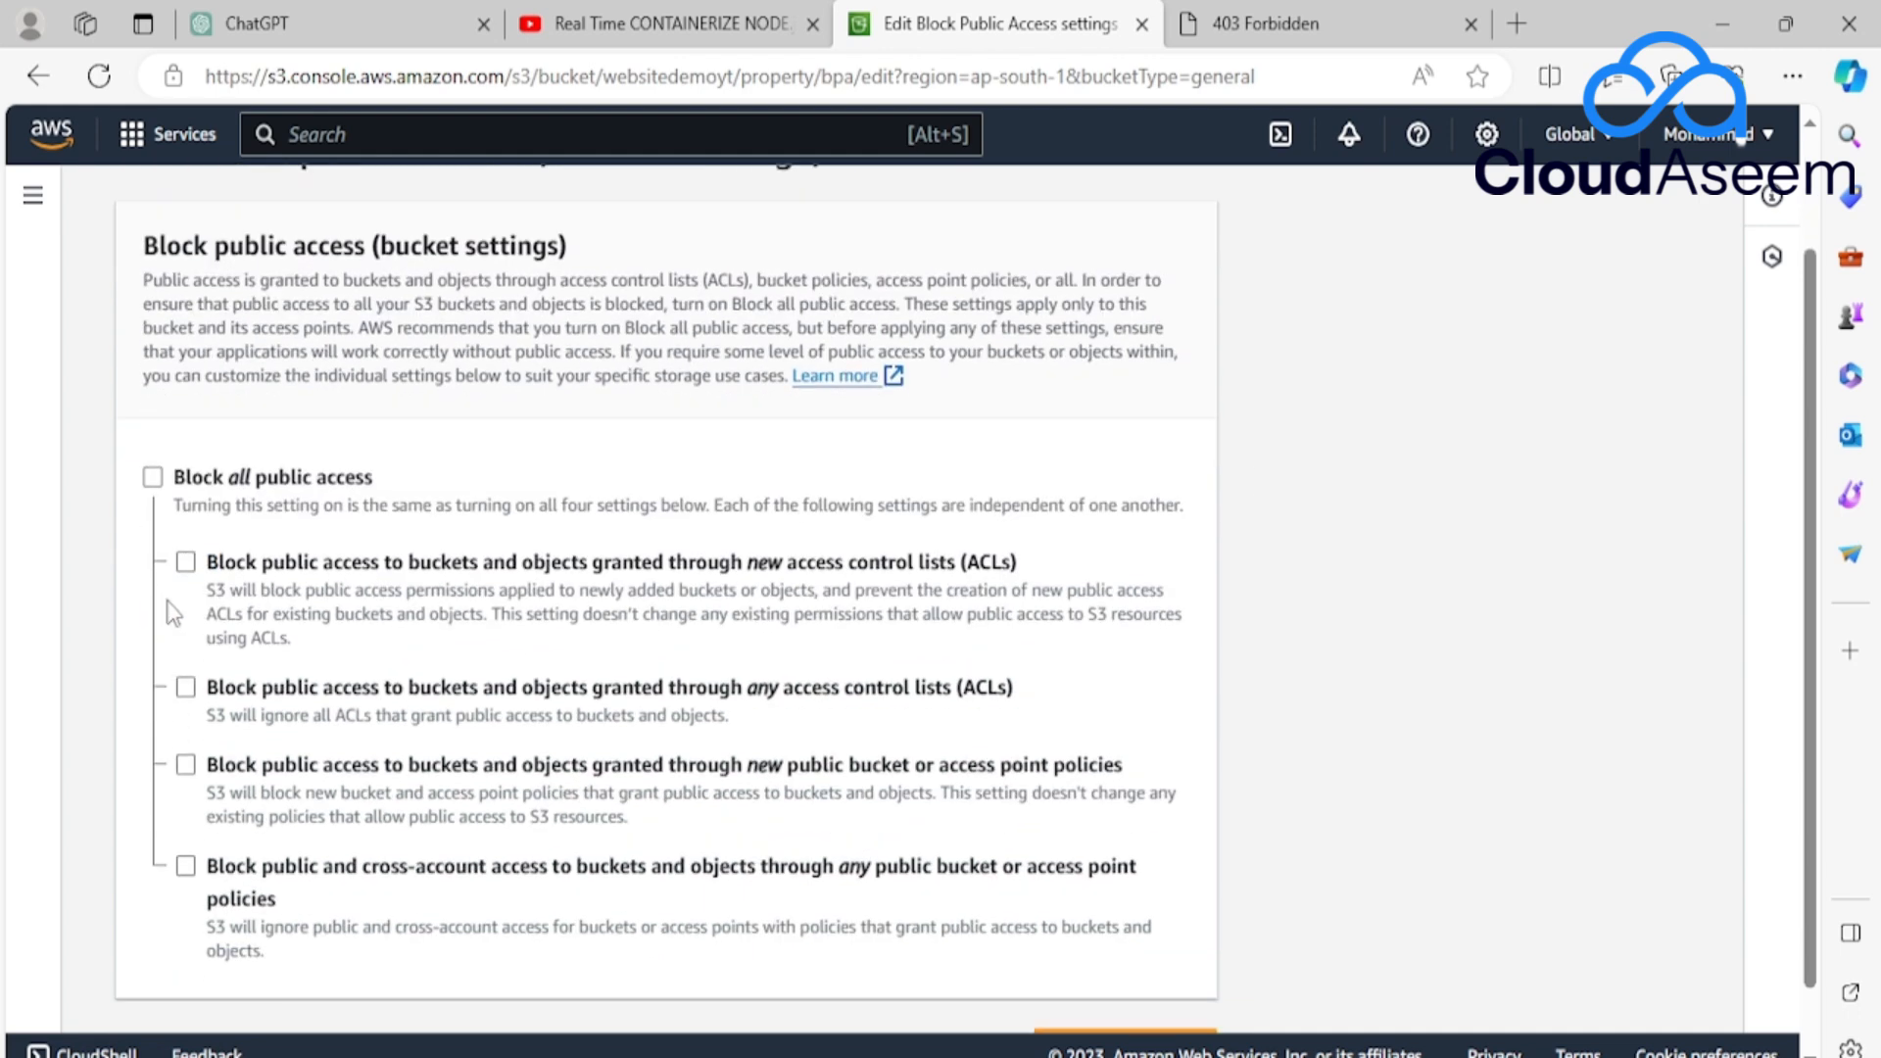
pyautogui.scroll(-1, 533, 723)
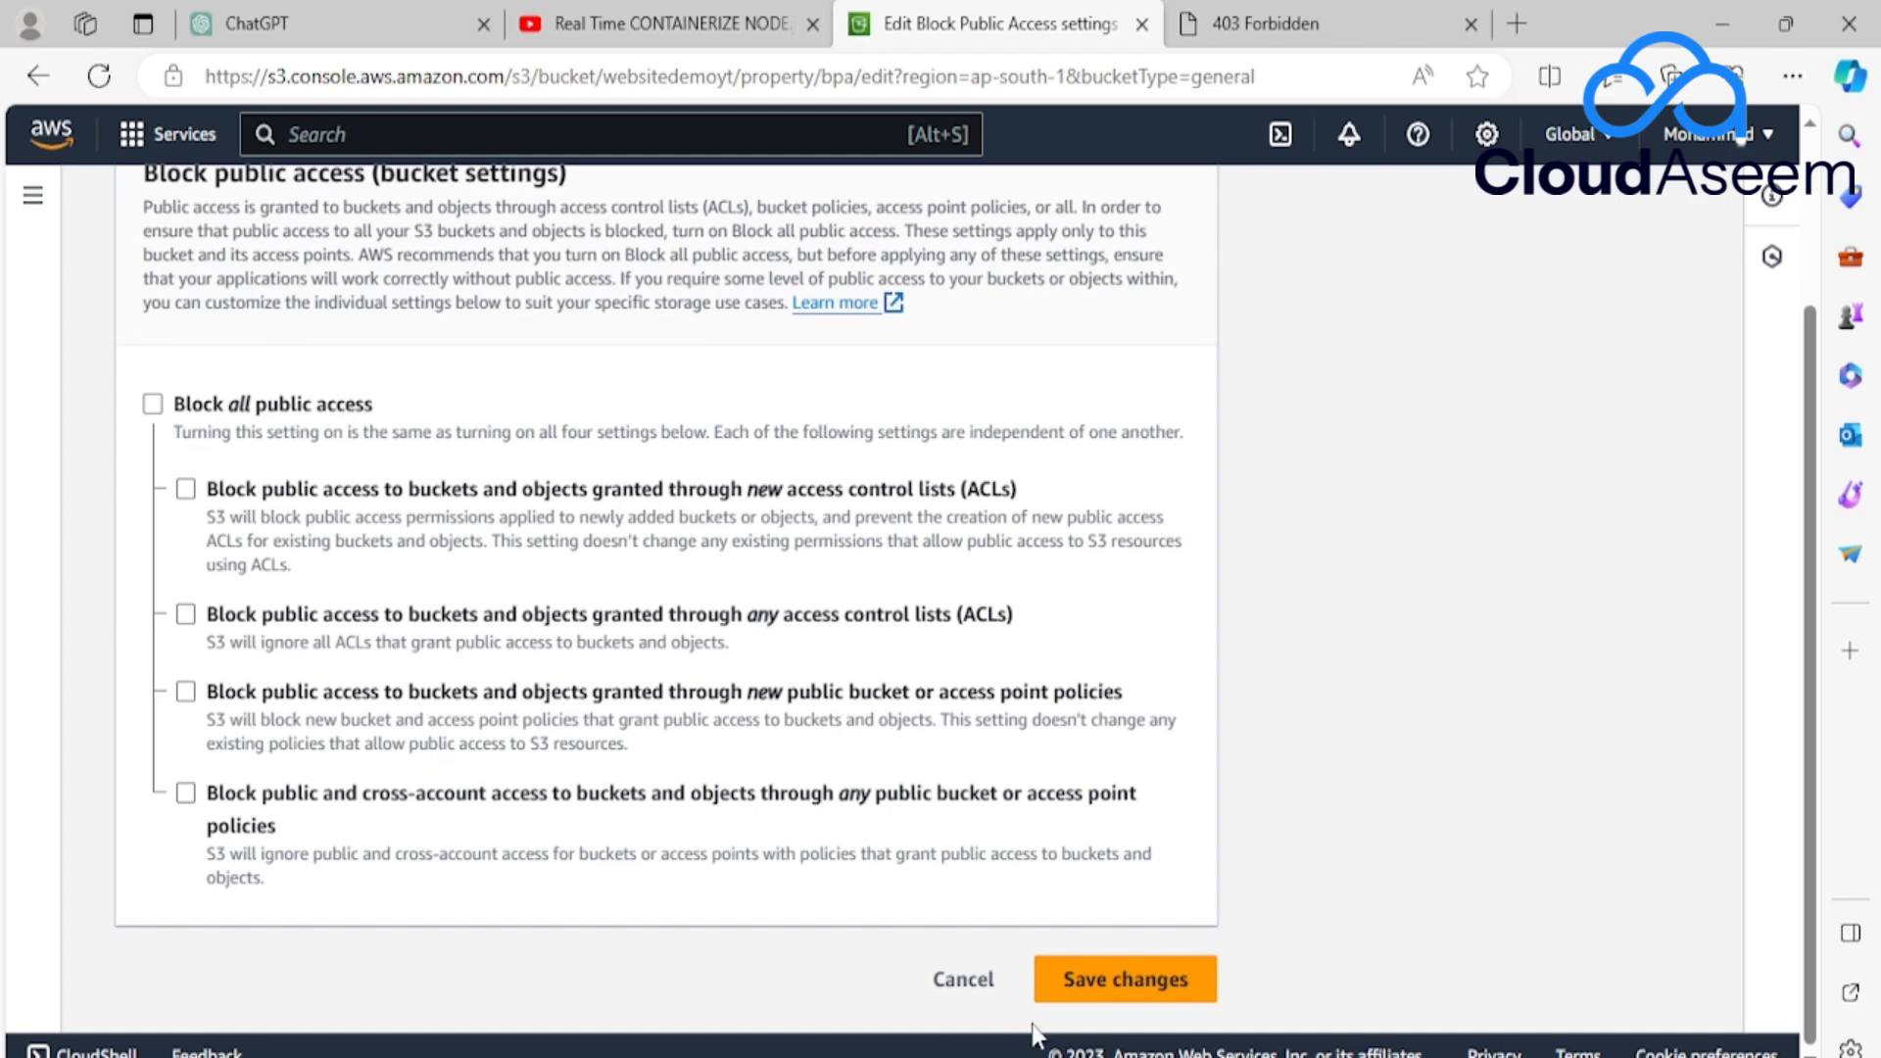
pyautogui.click(1100, 978)
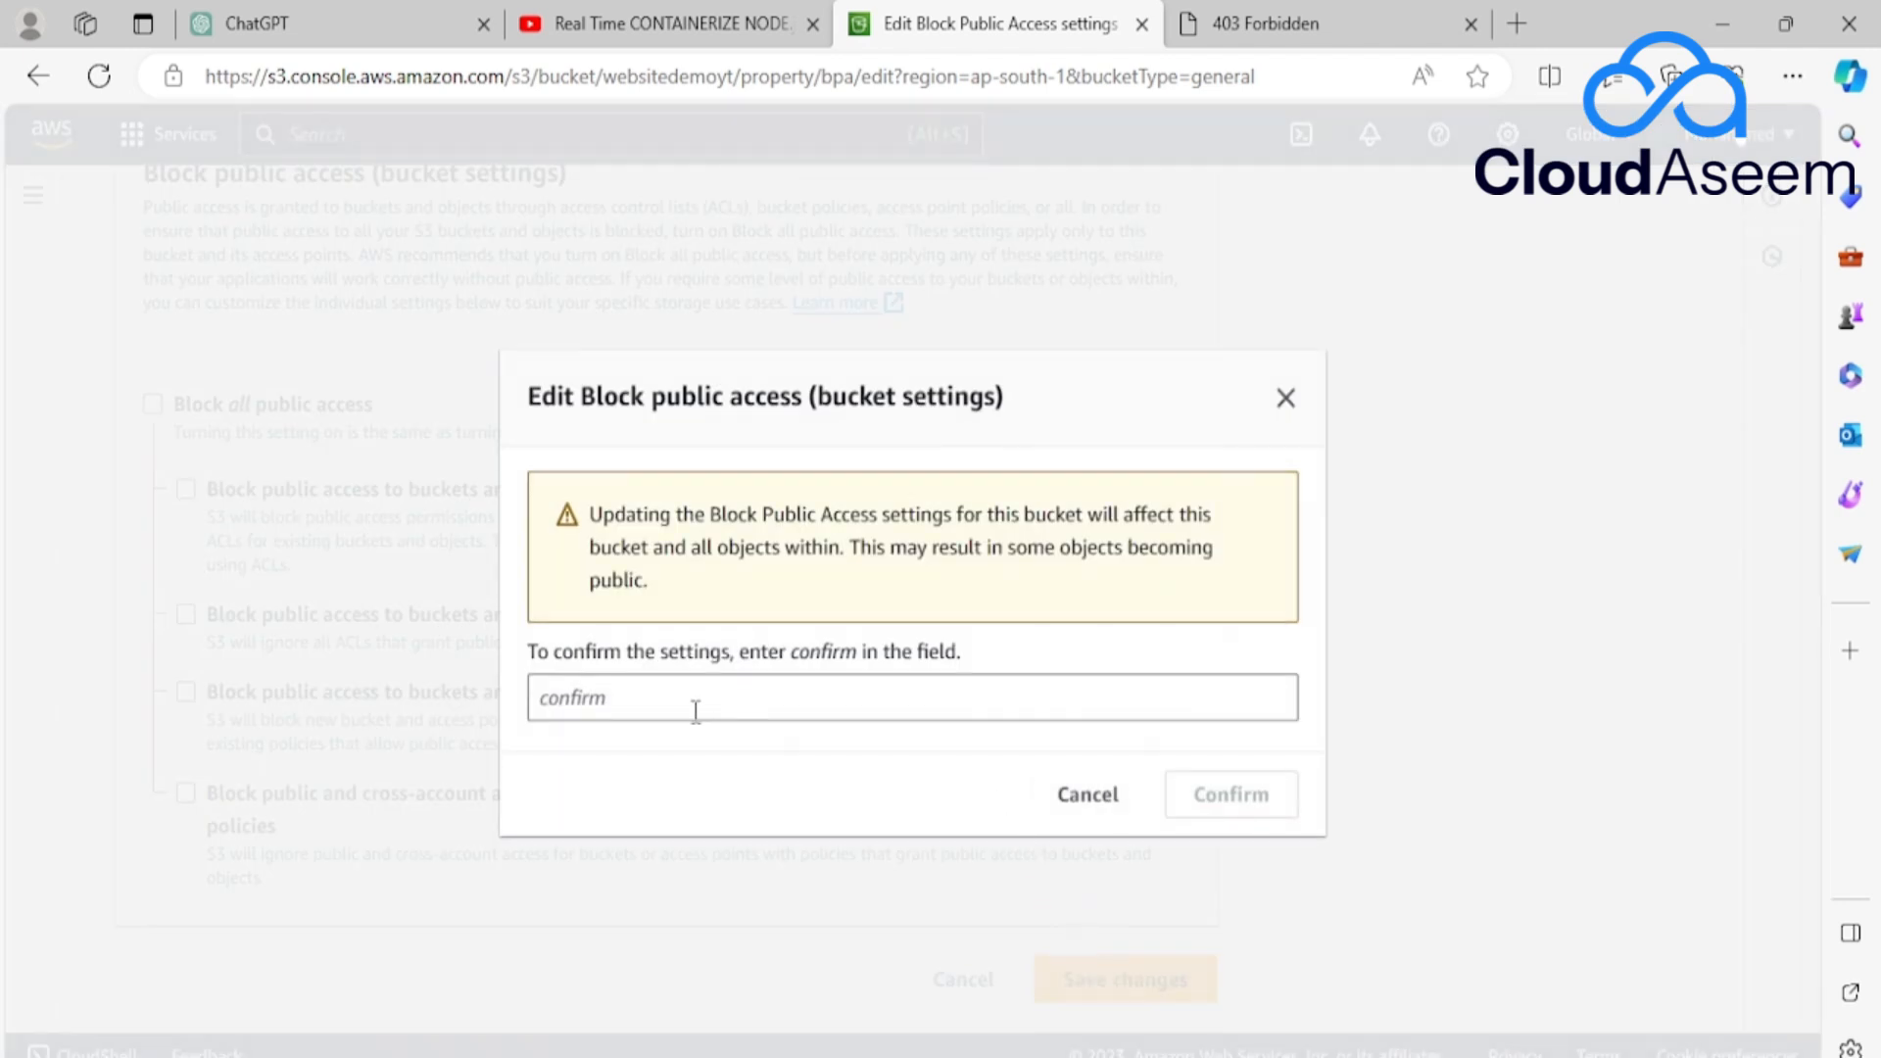
pyautogui.click(690, 709)
pyautogui.write('co')
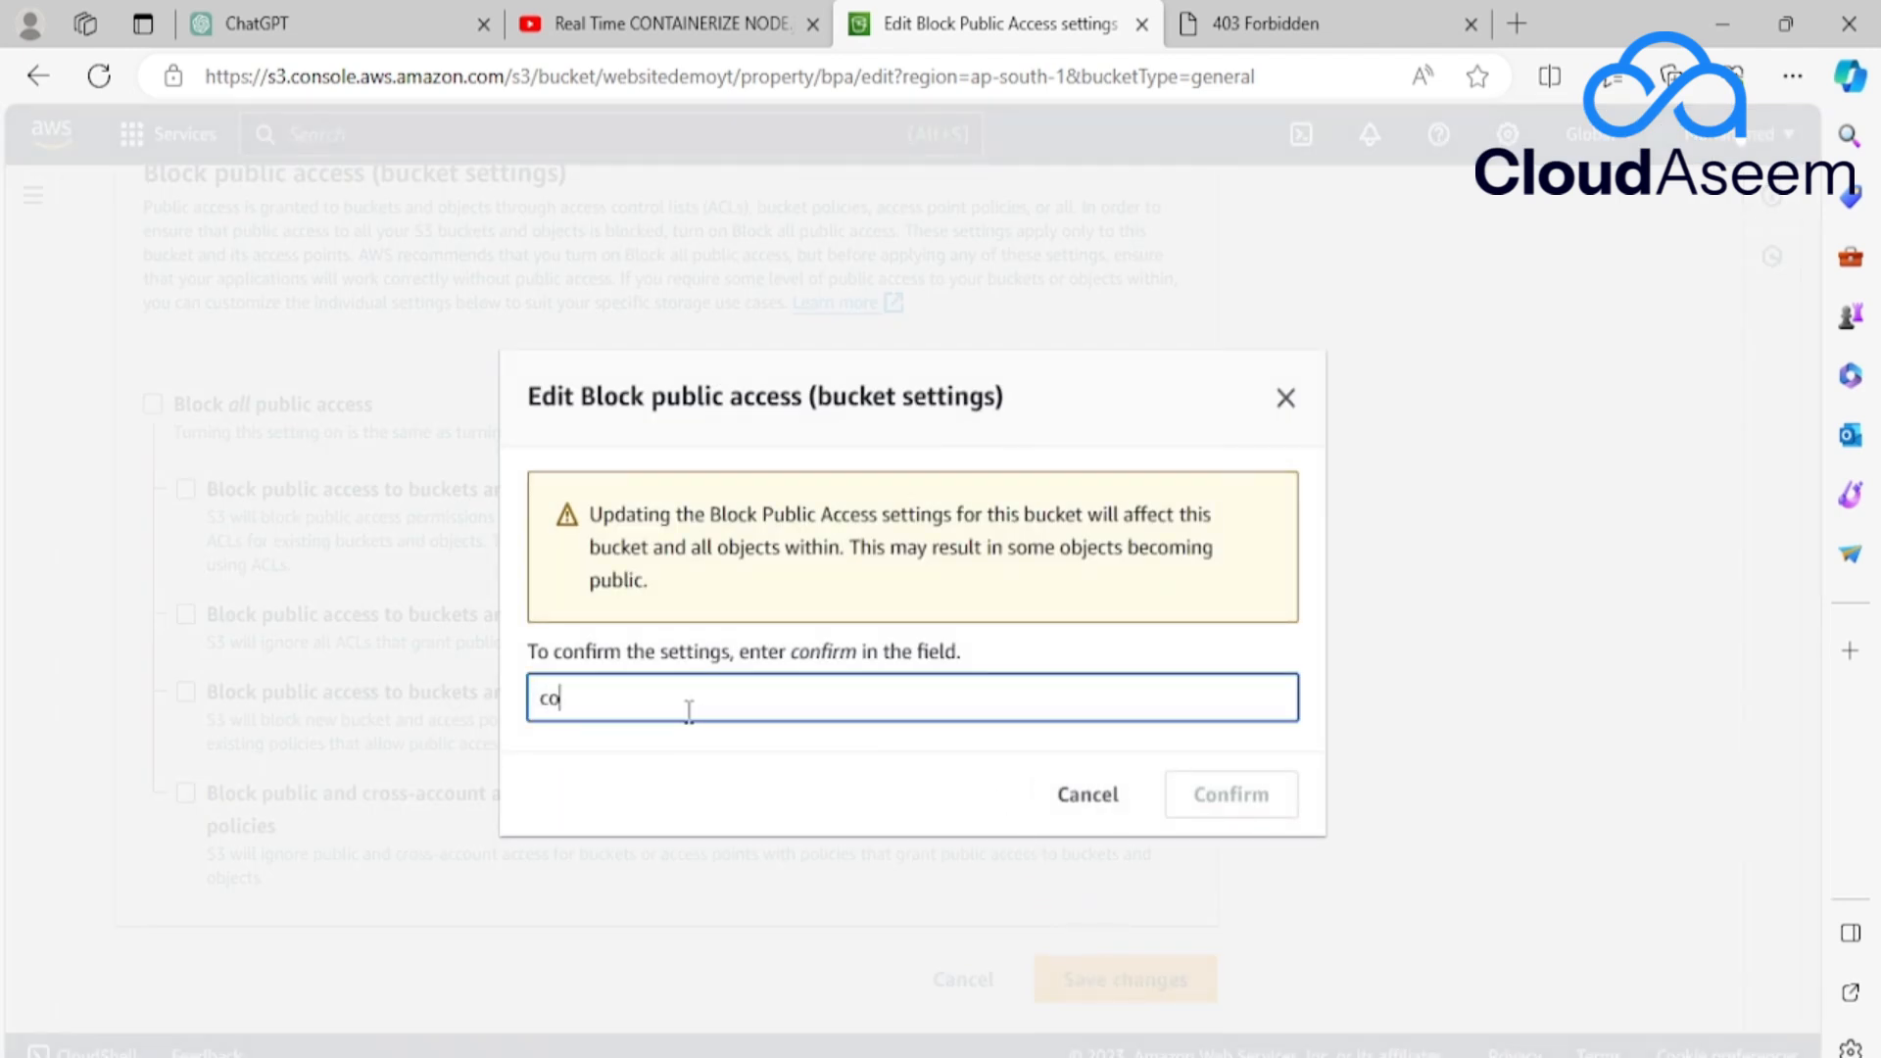
pyautogui.write('nfirm')
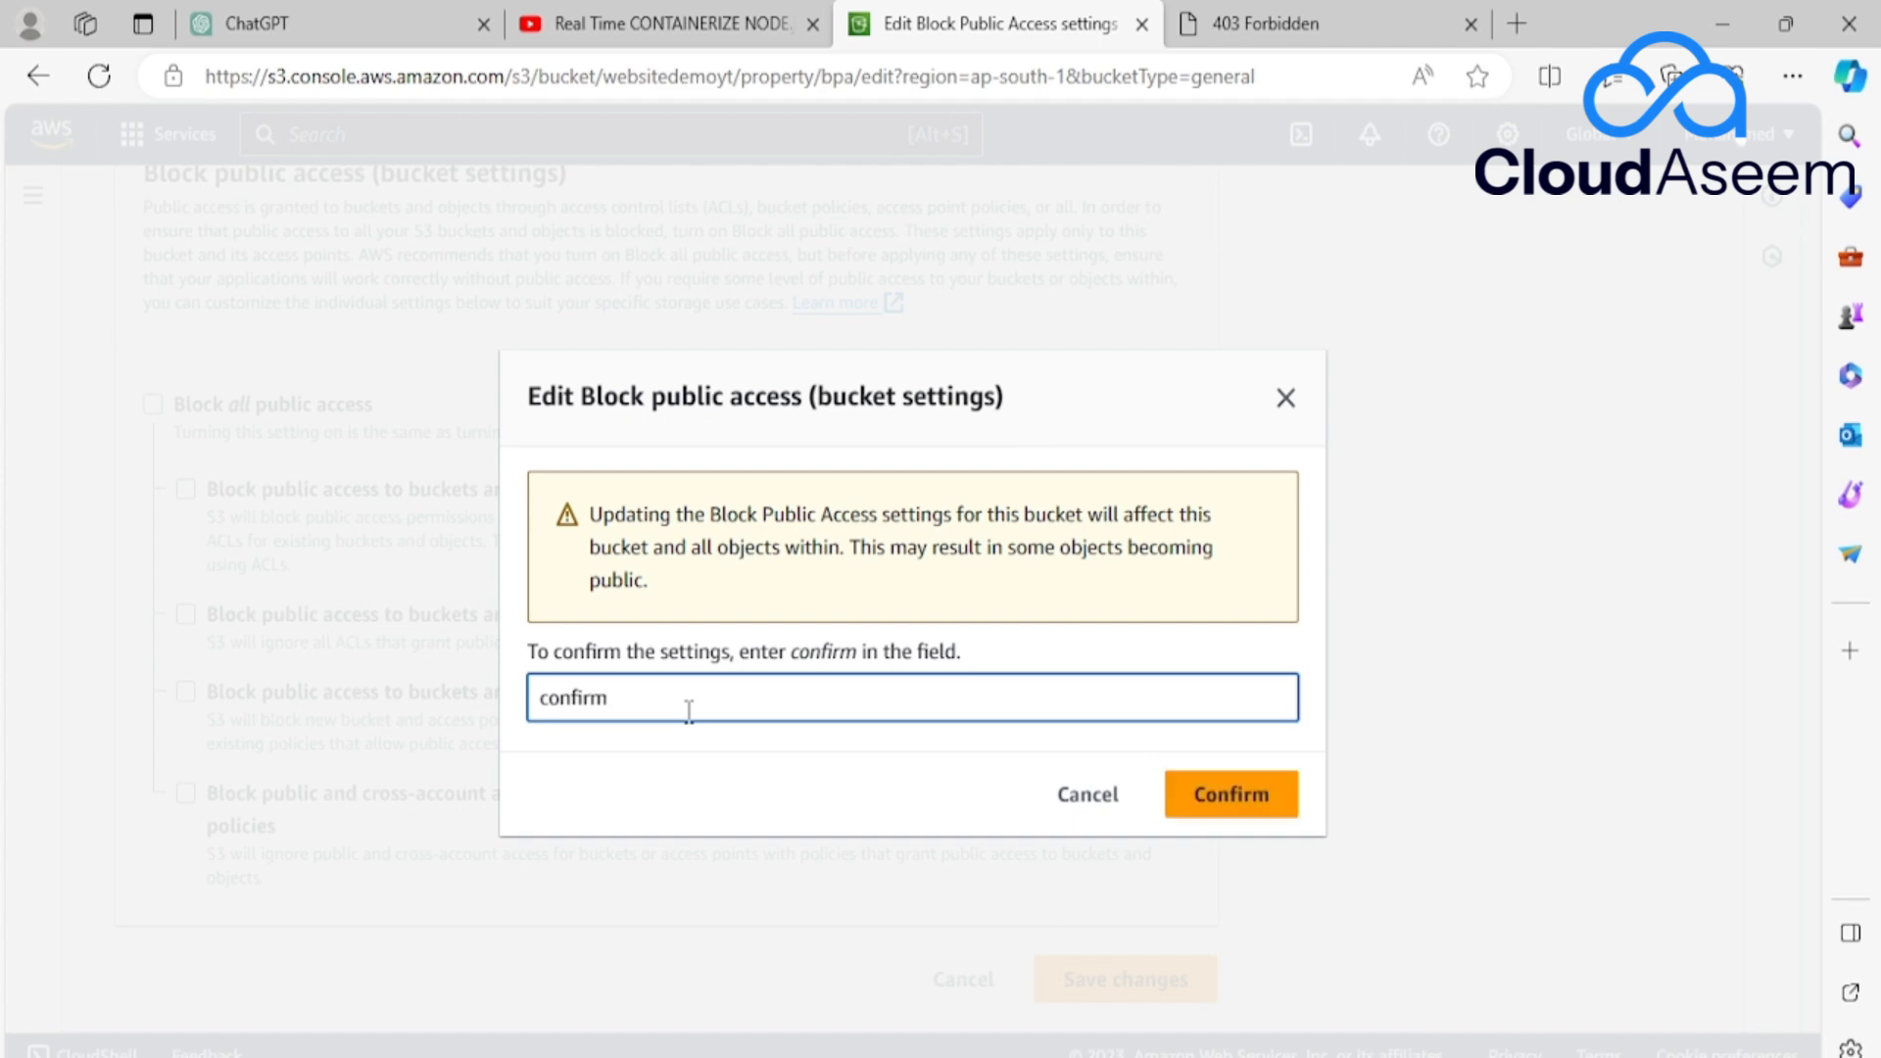
pyautogui.click(1204, 813)
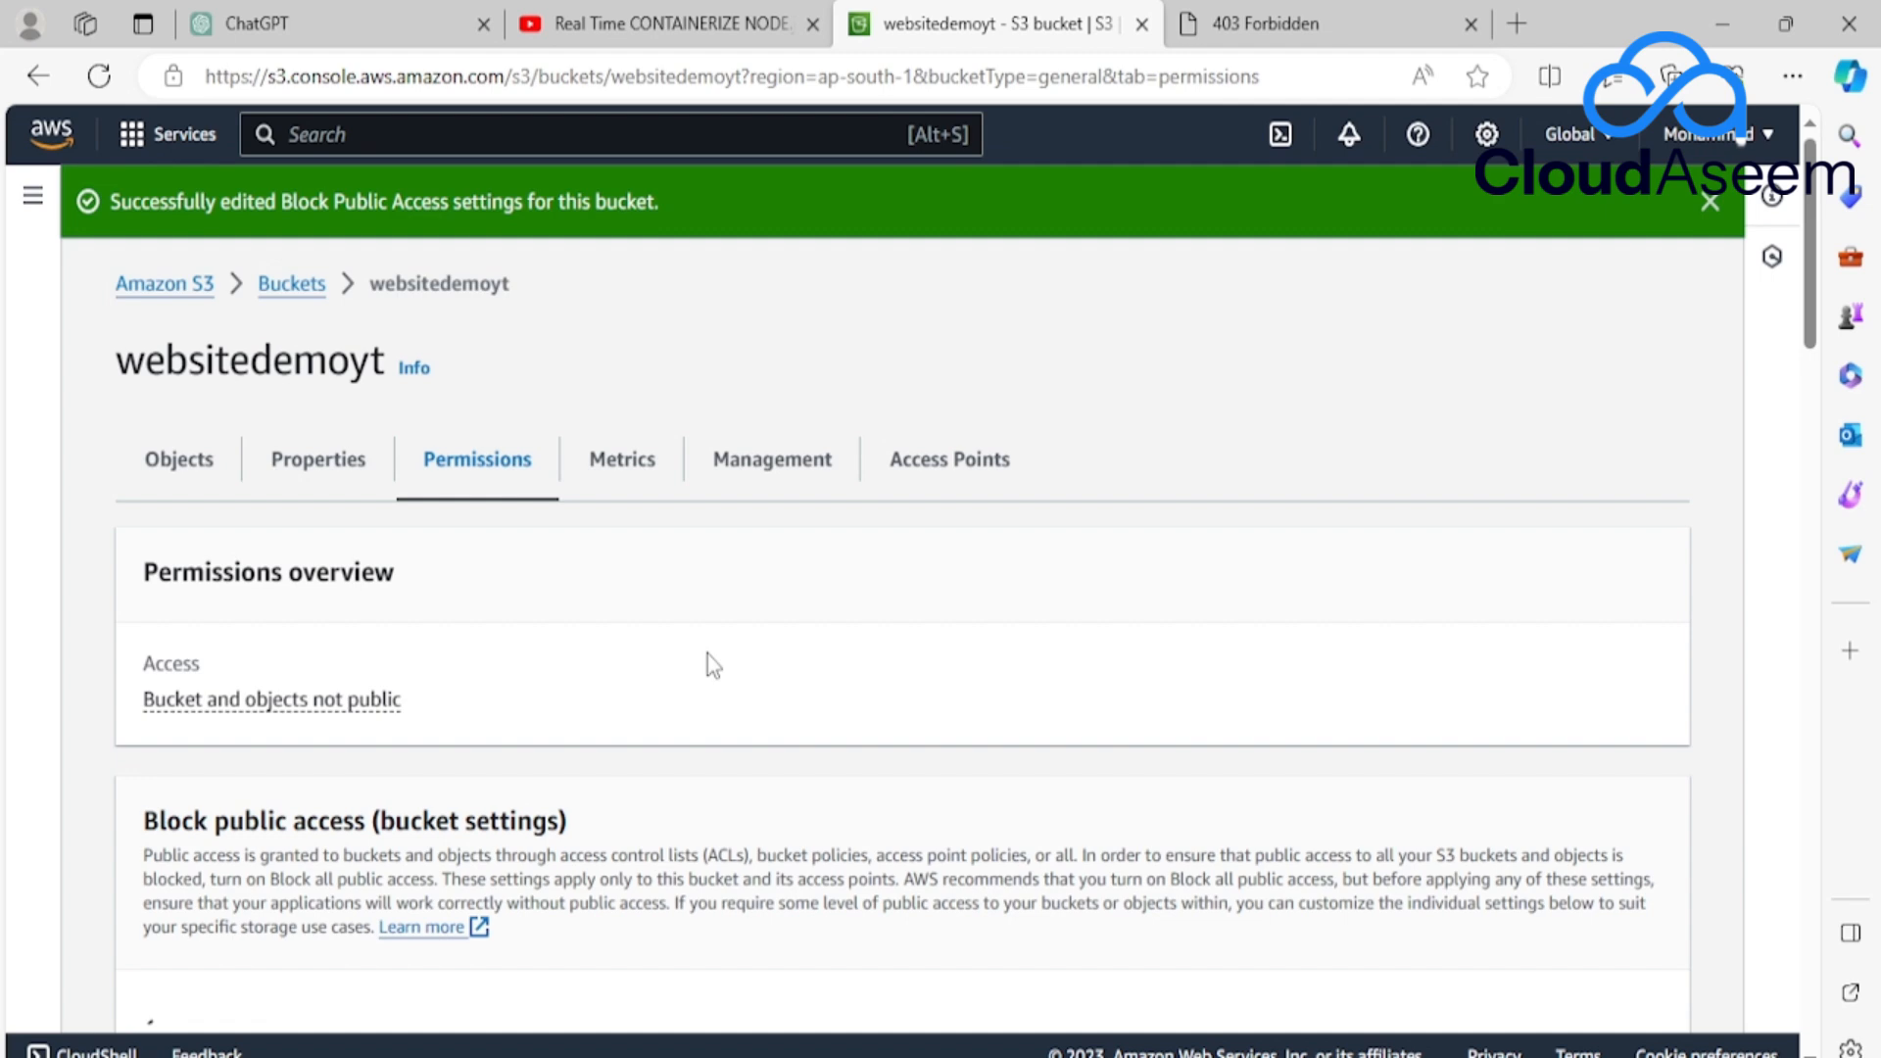
# Open the bucket policy of websitedemoyt for editing.
pyautogui.scroll(-4, 708, 666)
pyautogui.scroll(1, 696, 697)
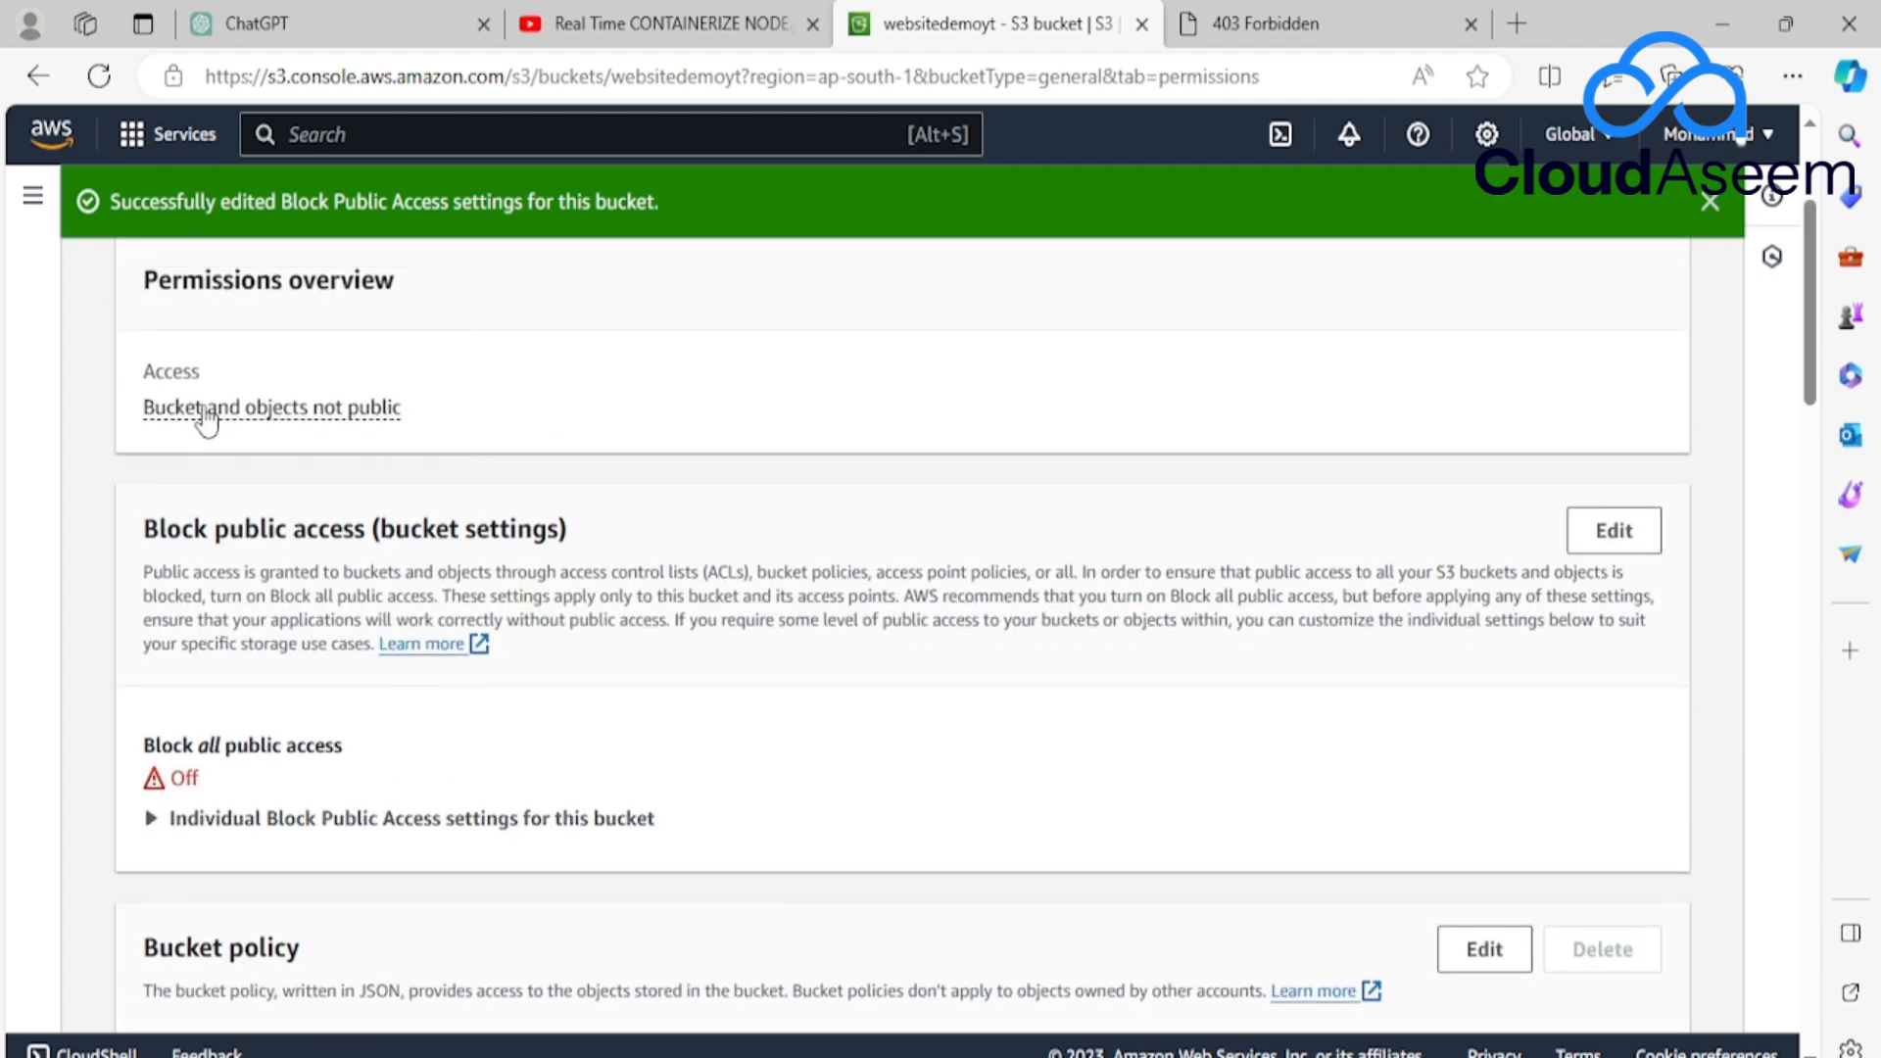
pyautogui.scroll(-3, 628, 715)
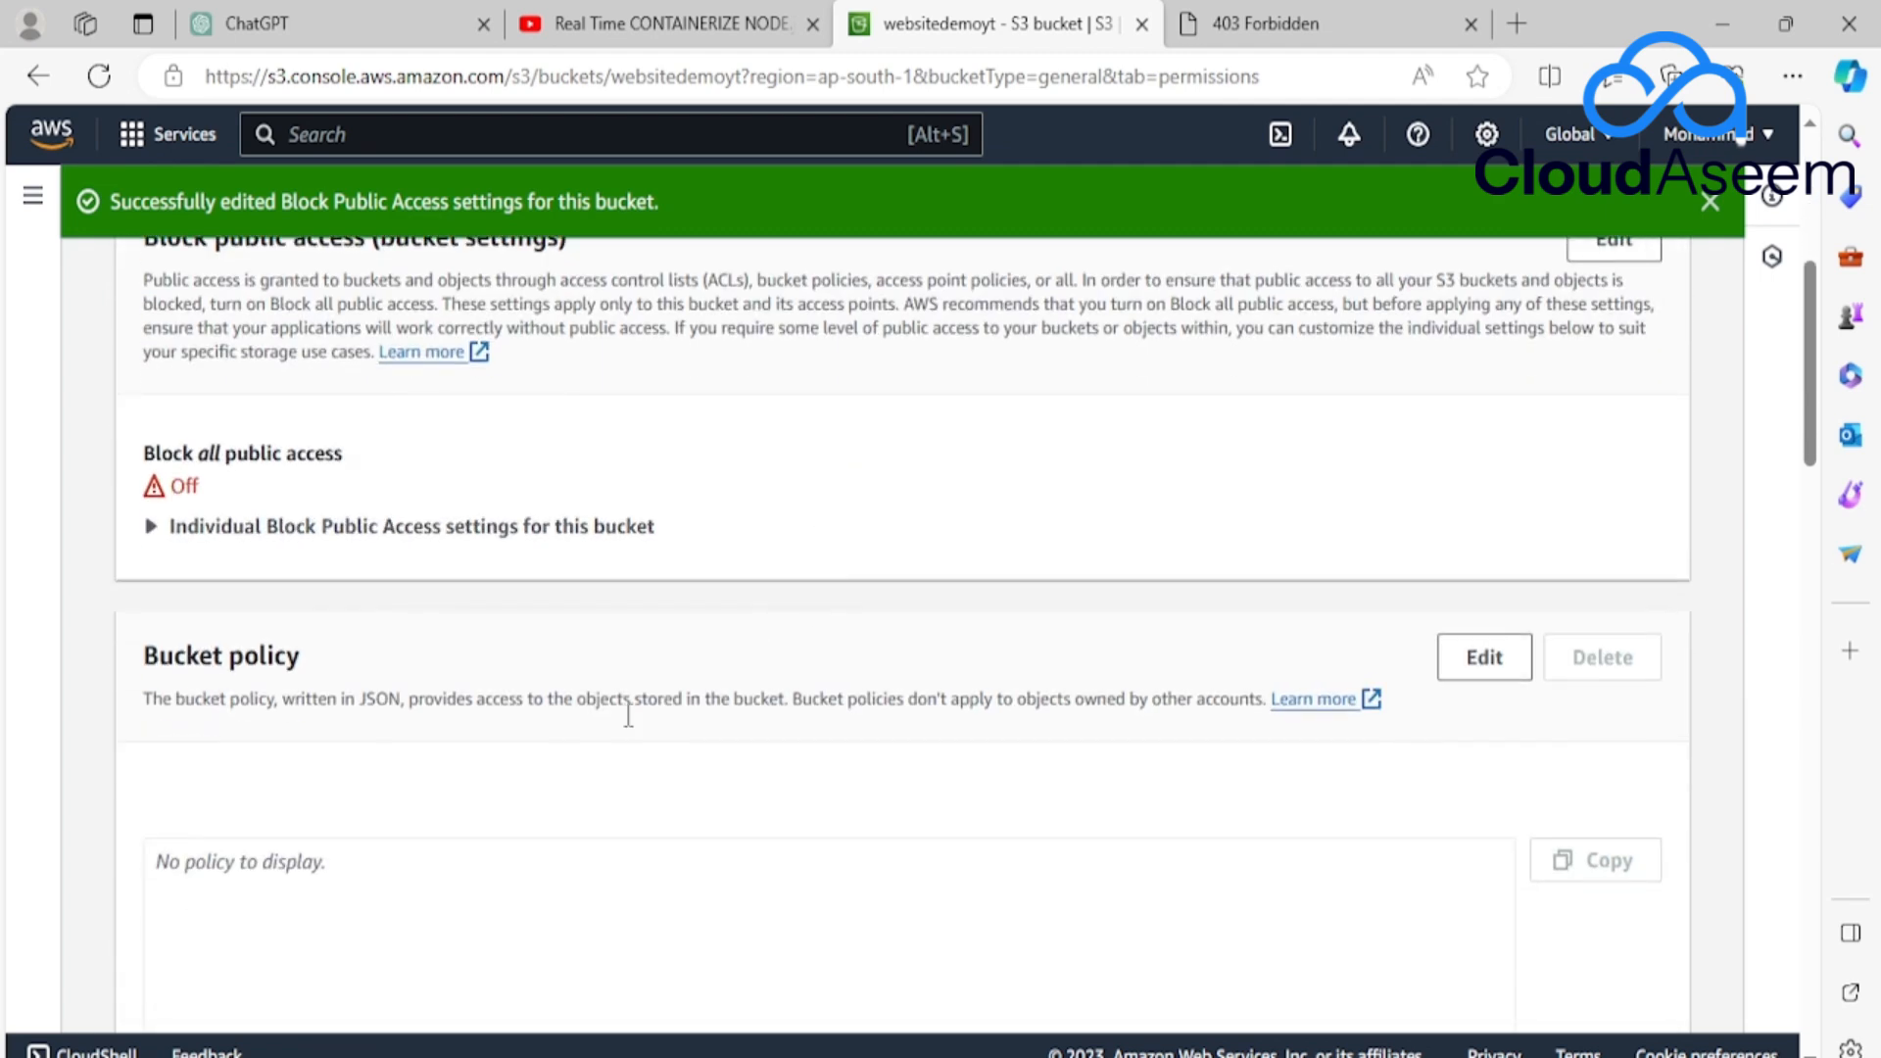
pyautogui.scroll(-3, 588, 735)
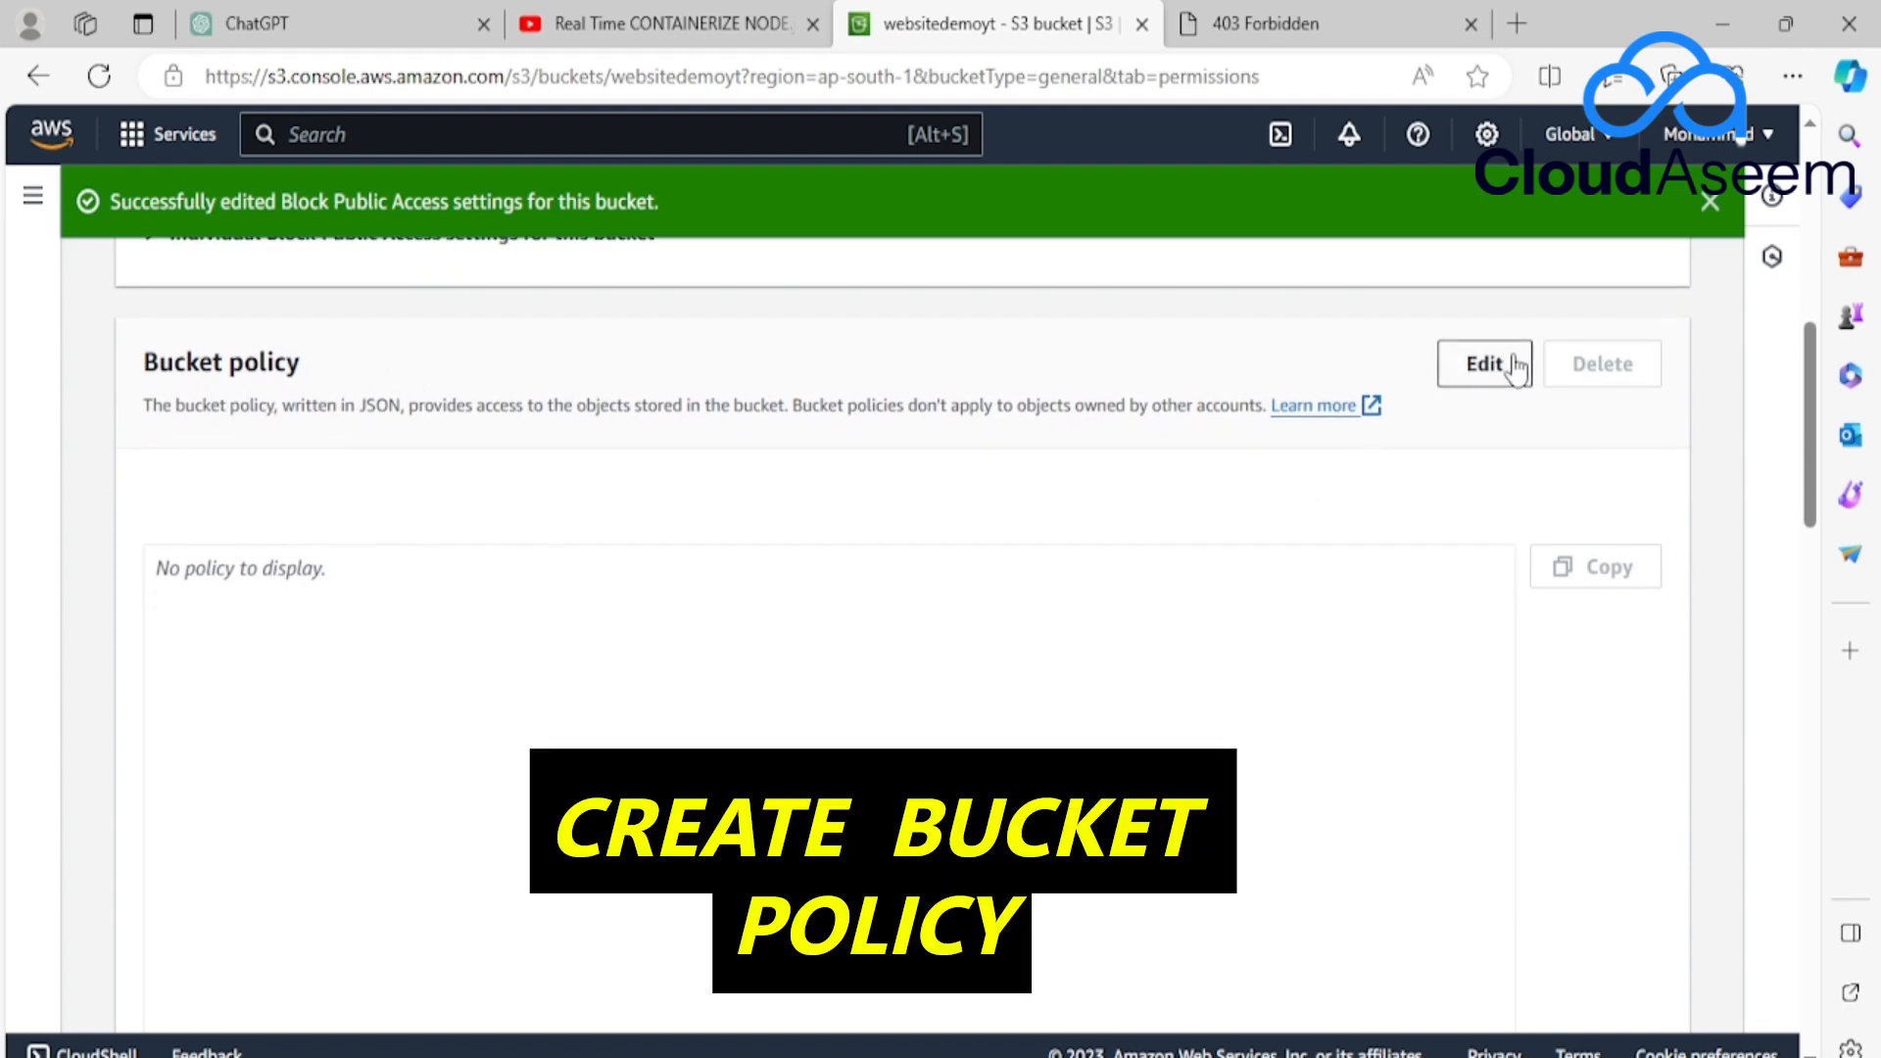
pyautogui.click(1486, 365)
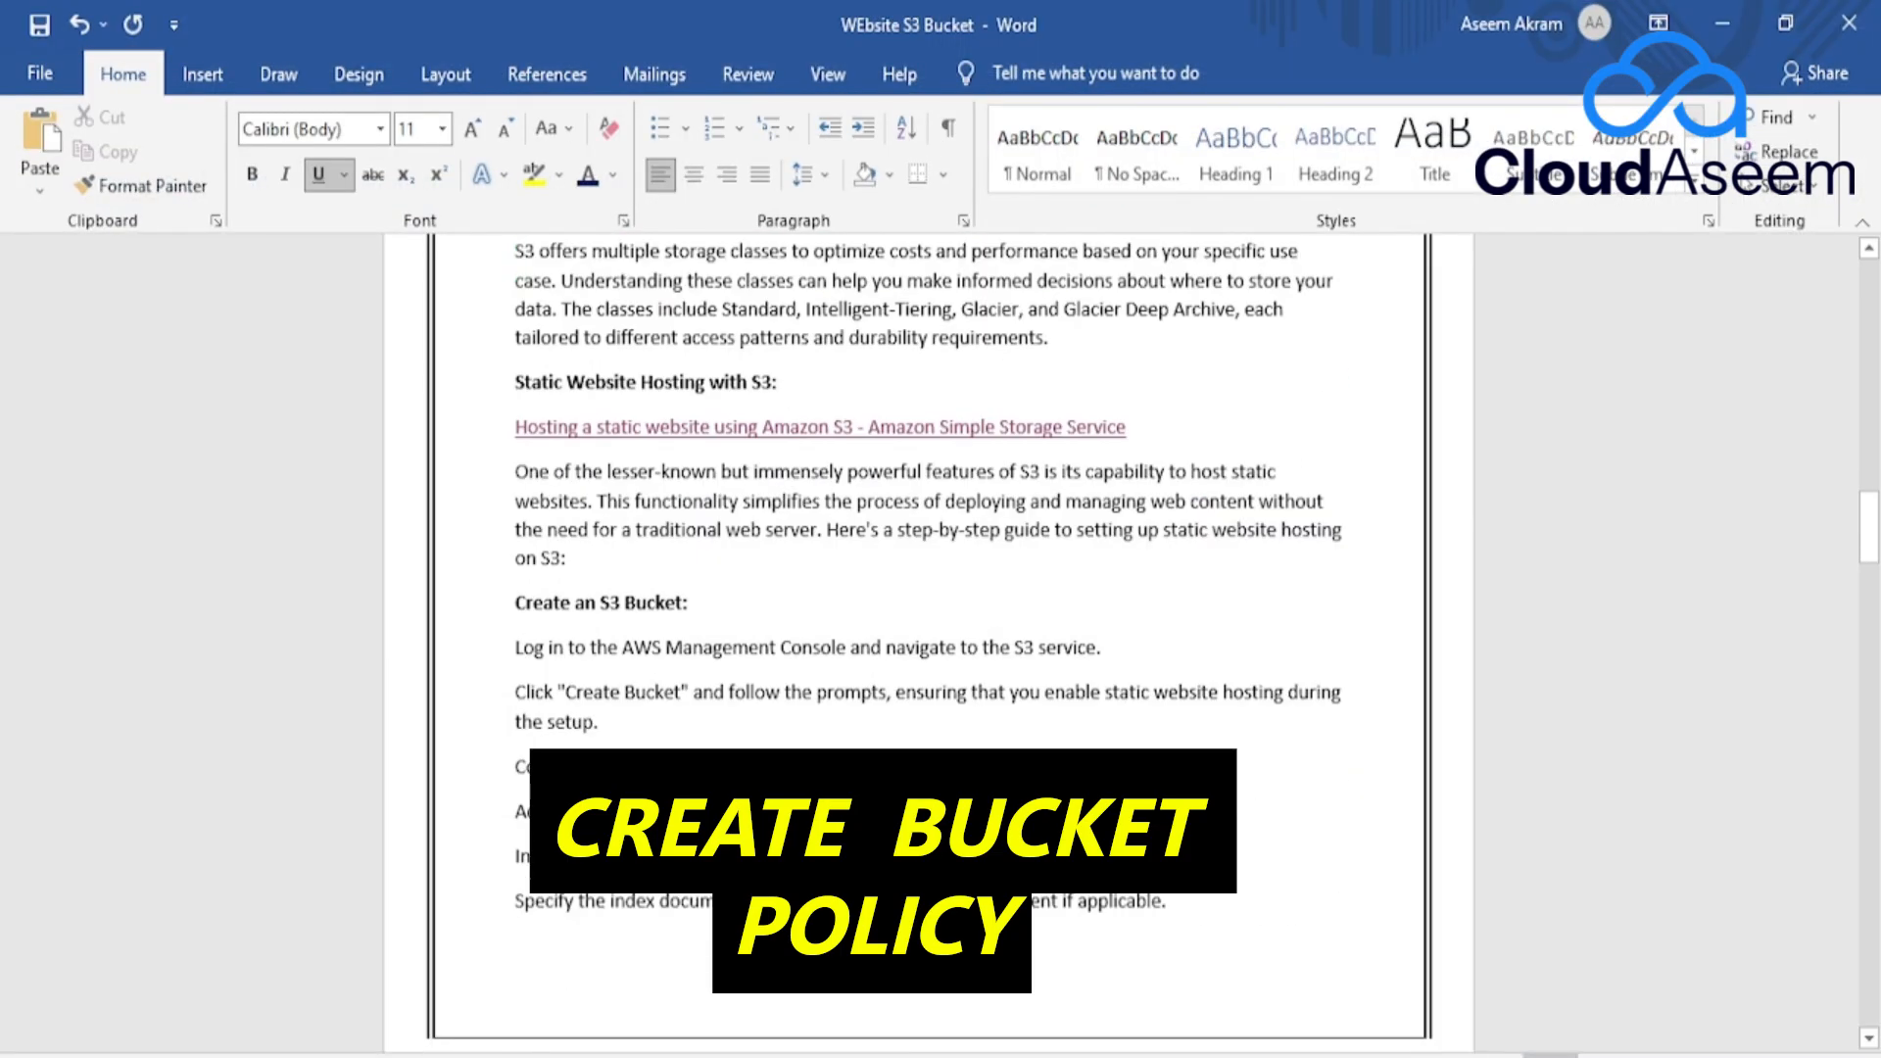
# In the WEbsite S3 Bucket Word document, examine the example JSON bucket policy under Policy Draft.
pyautogui.scroll(-15, 1029, 912)
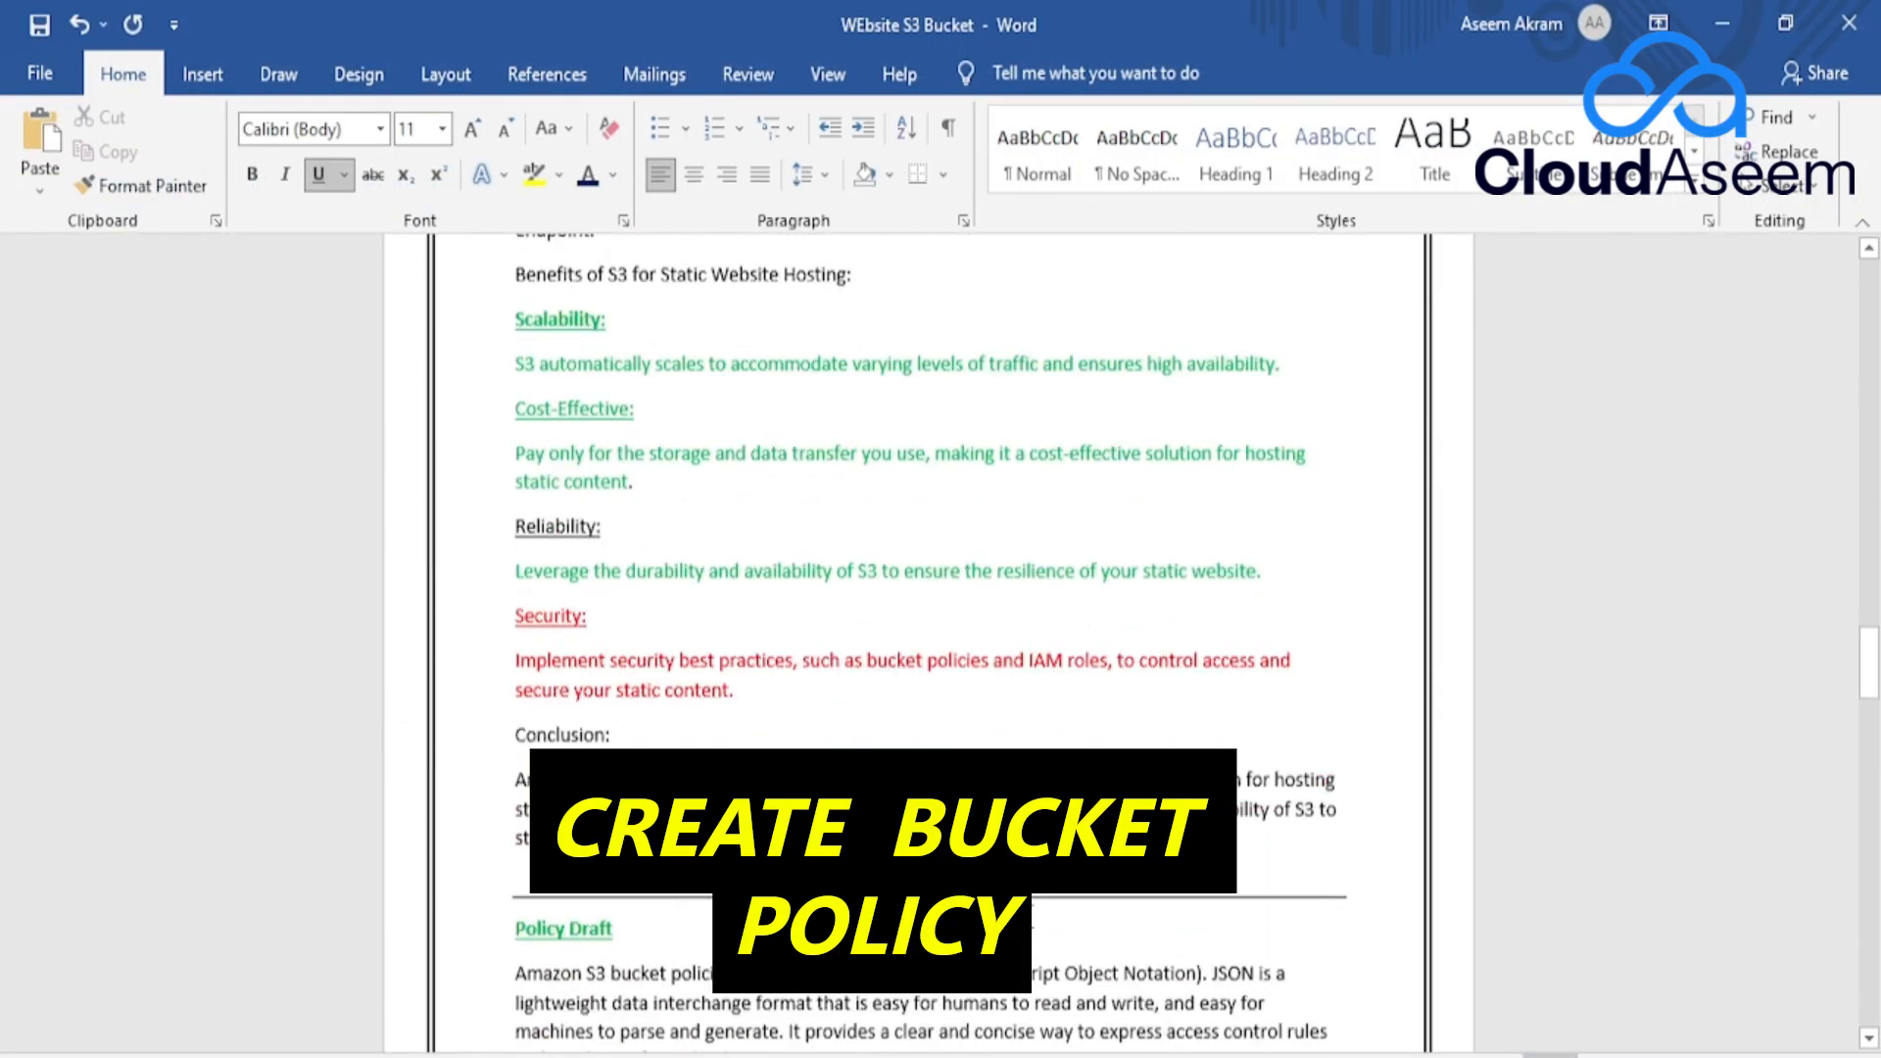
pyautogui.scroll(-15, 1029, 912)
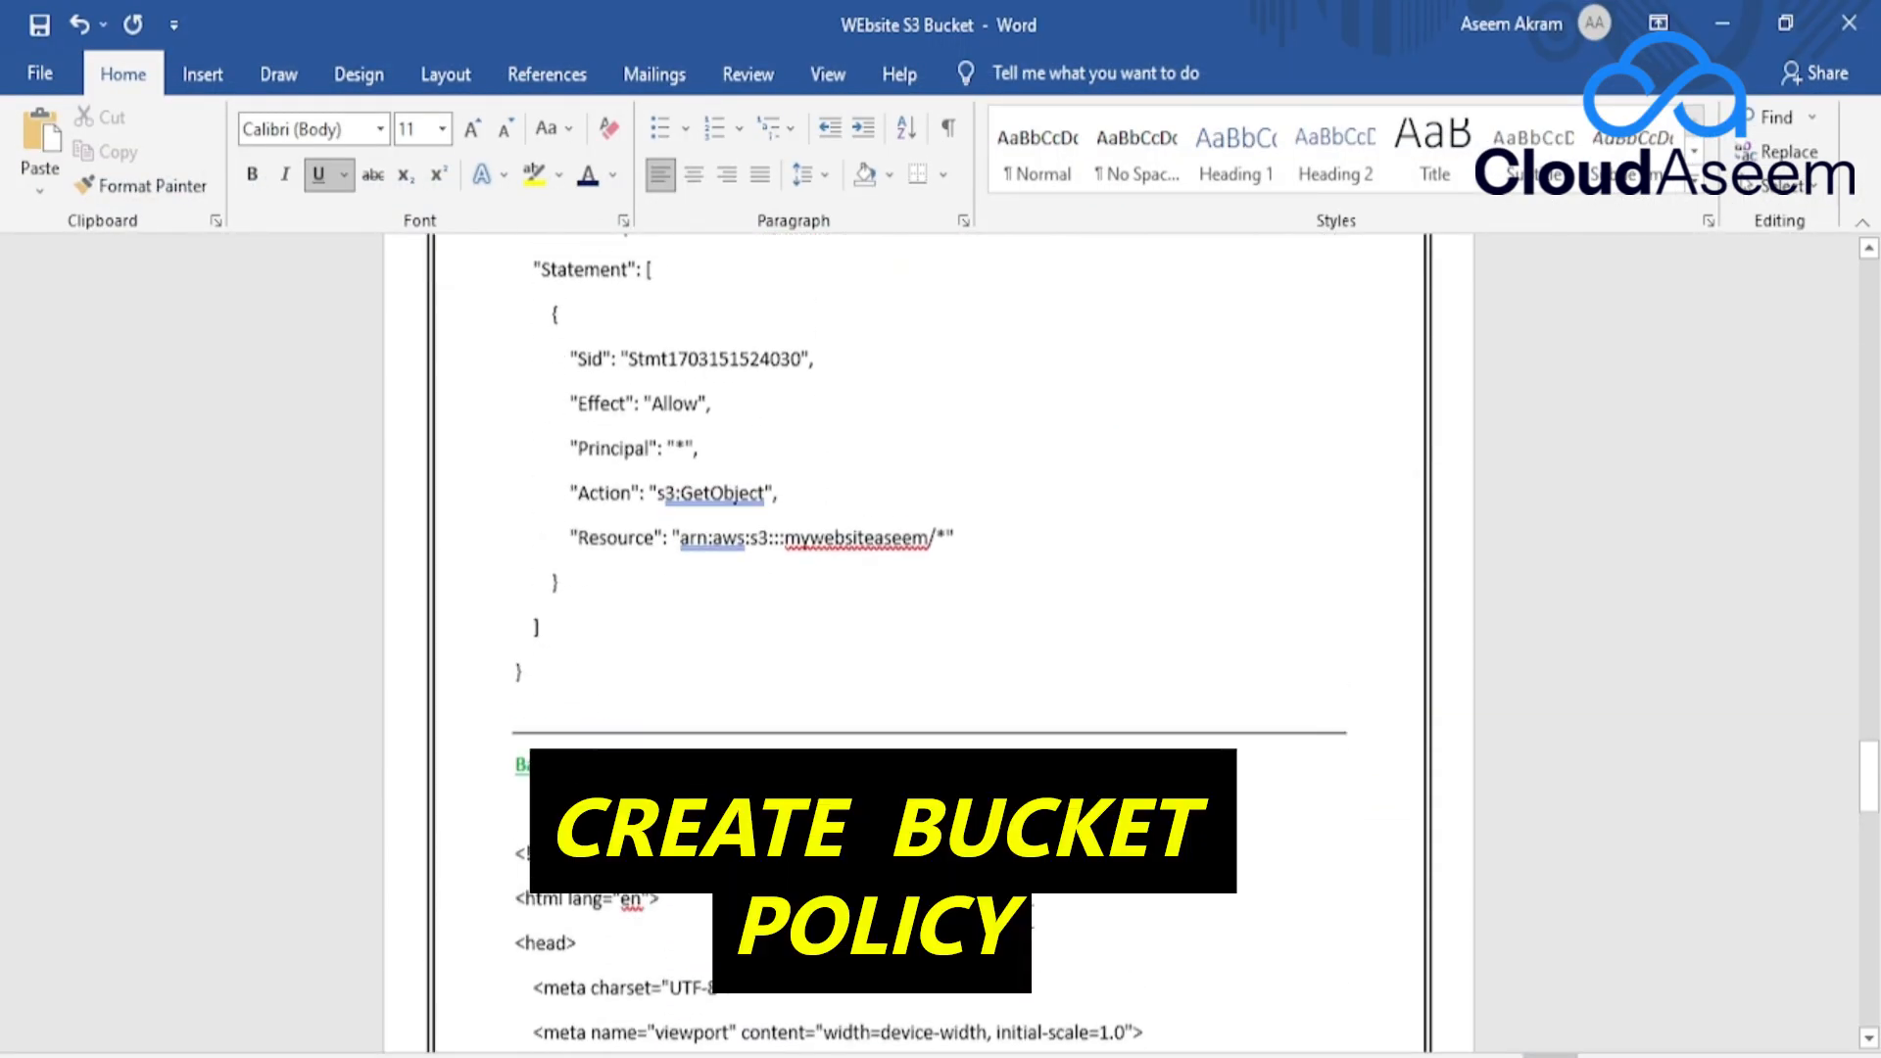
pyautogui.scroll(5, 990, 856)
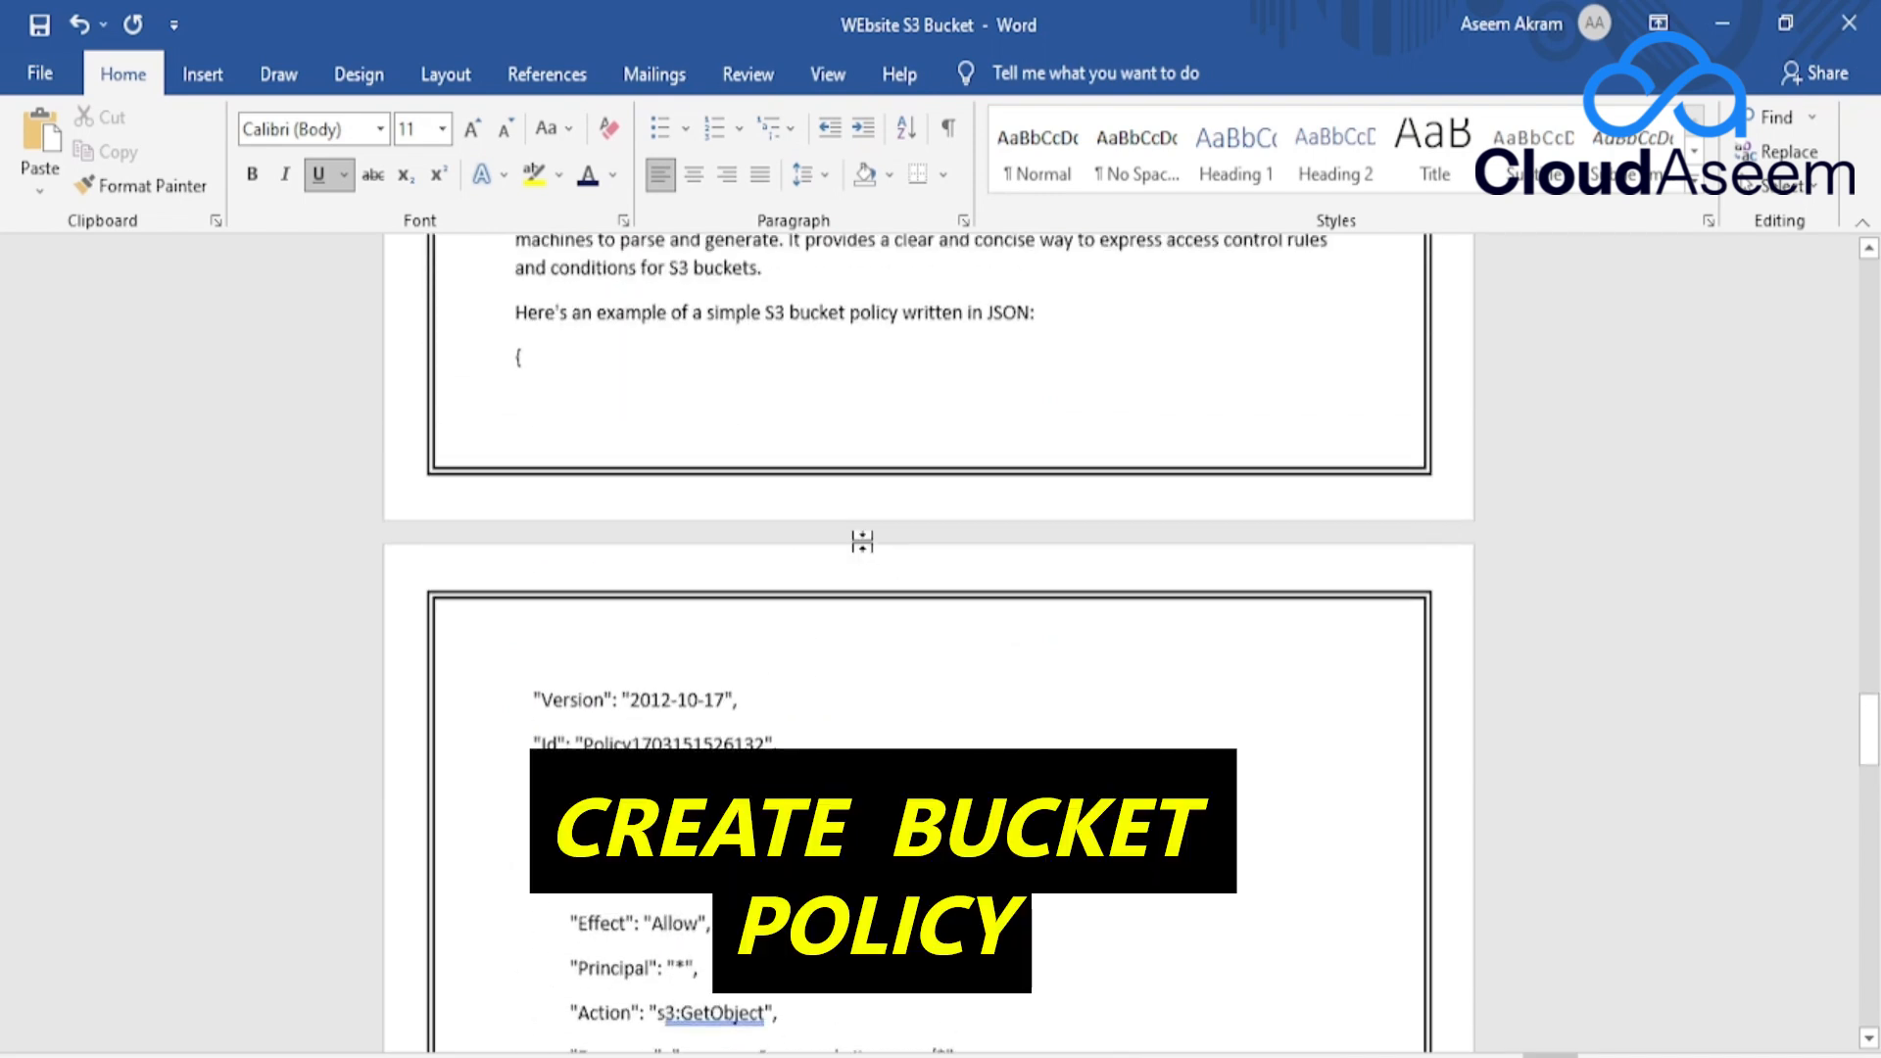
pyautogui.scroll(2, 862, 541)
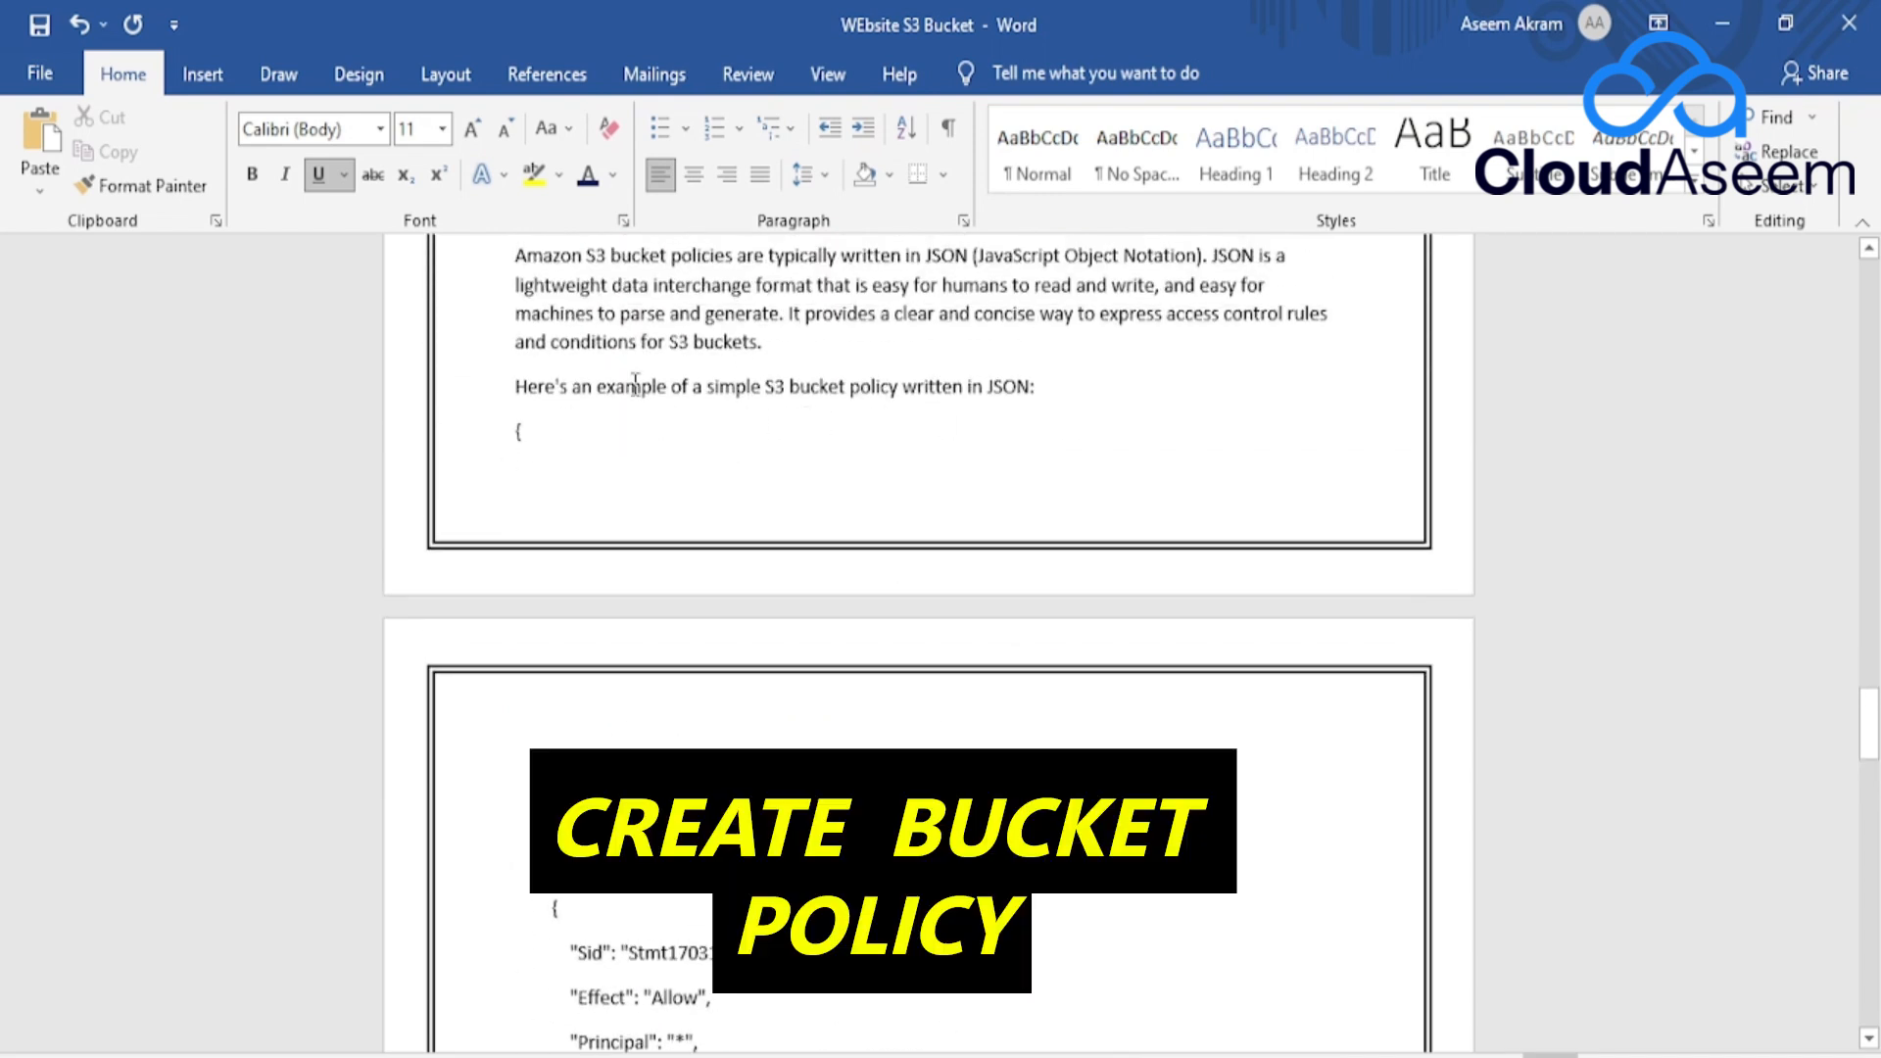
pyautogui.scroll(-4, 635, 384)
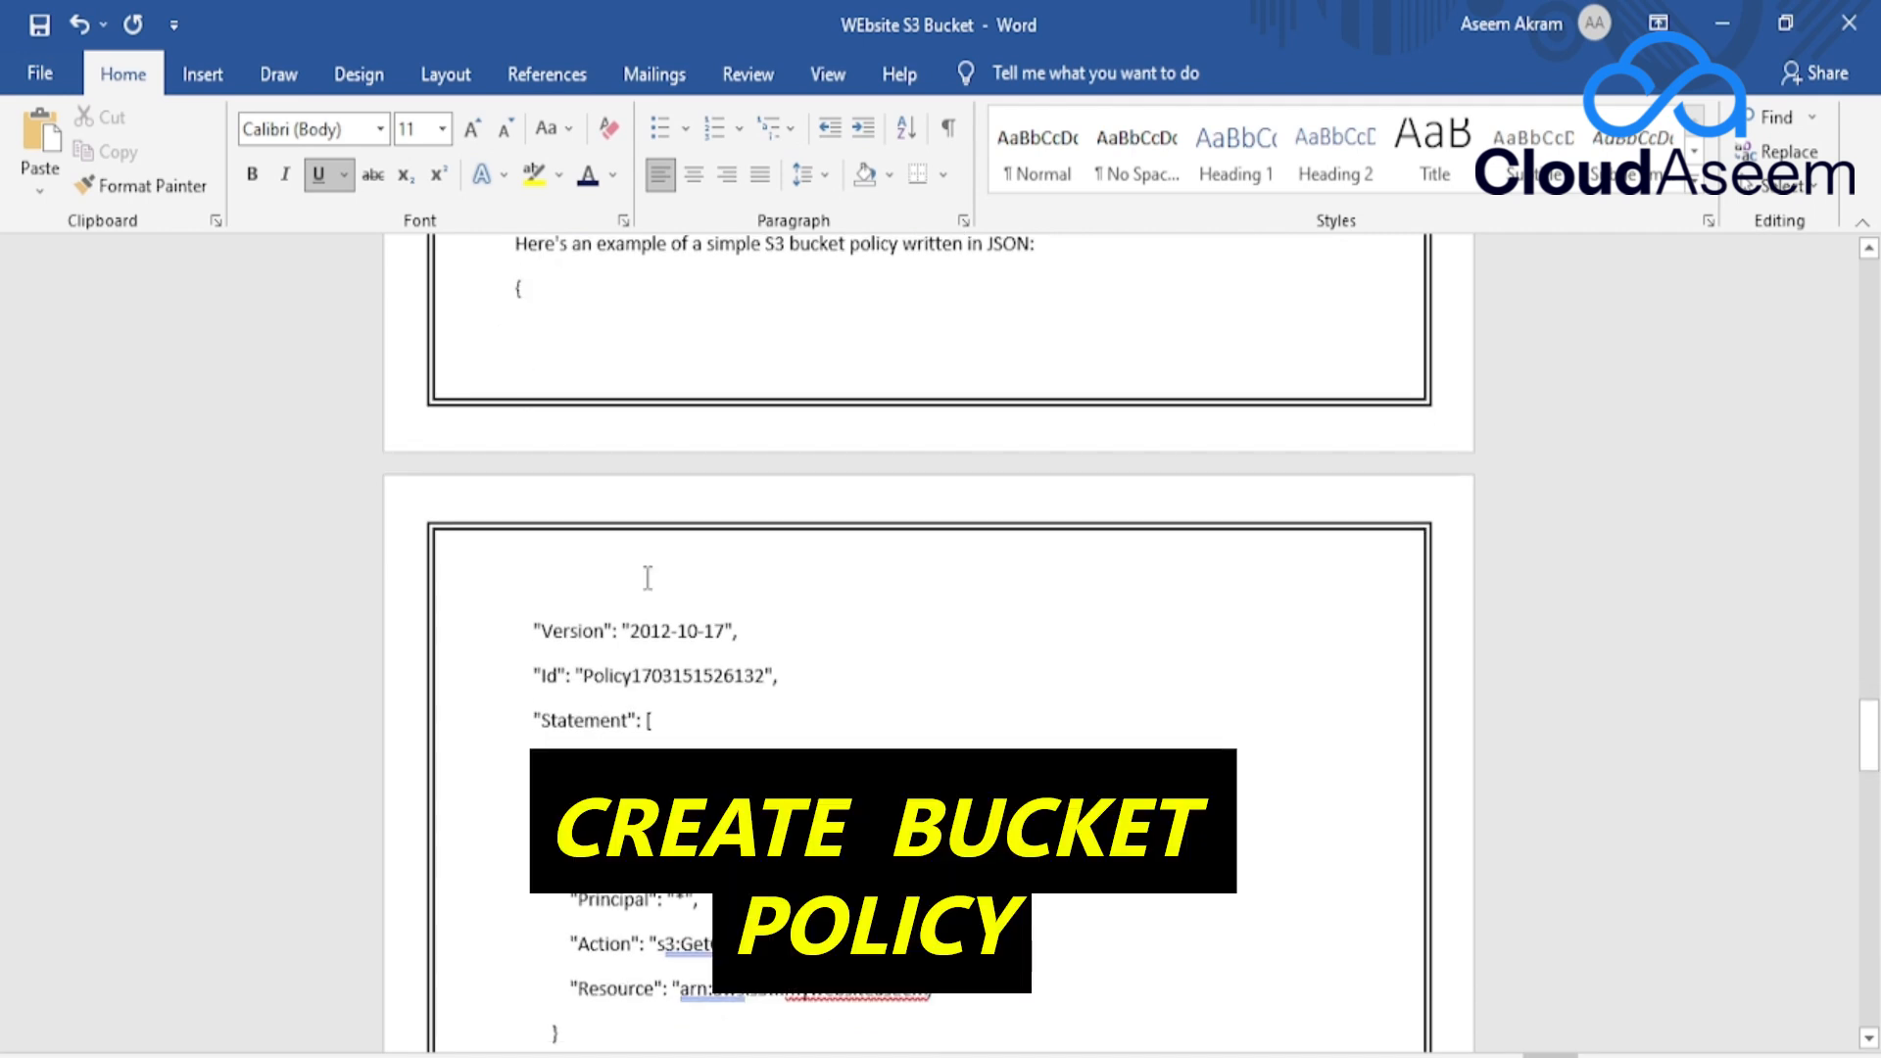
pyautogui.scroll(-4, 647, 578)
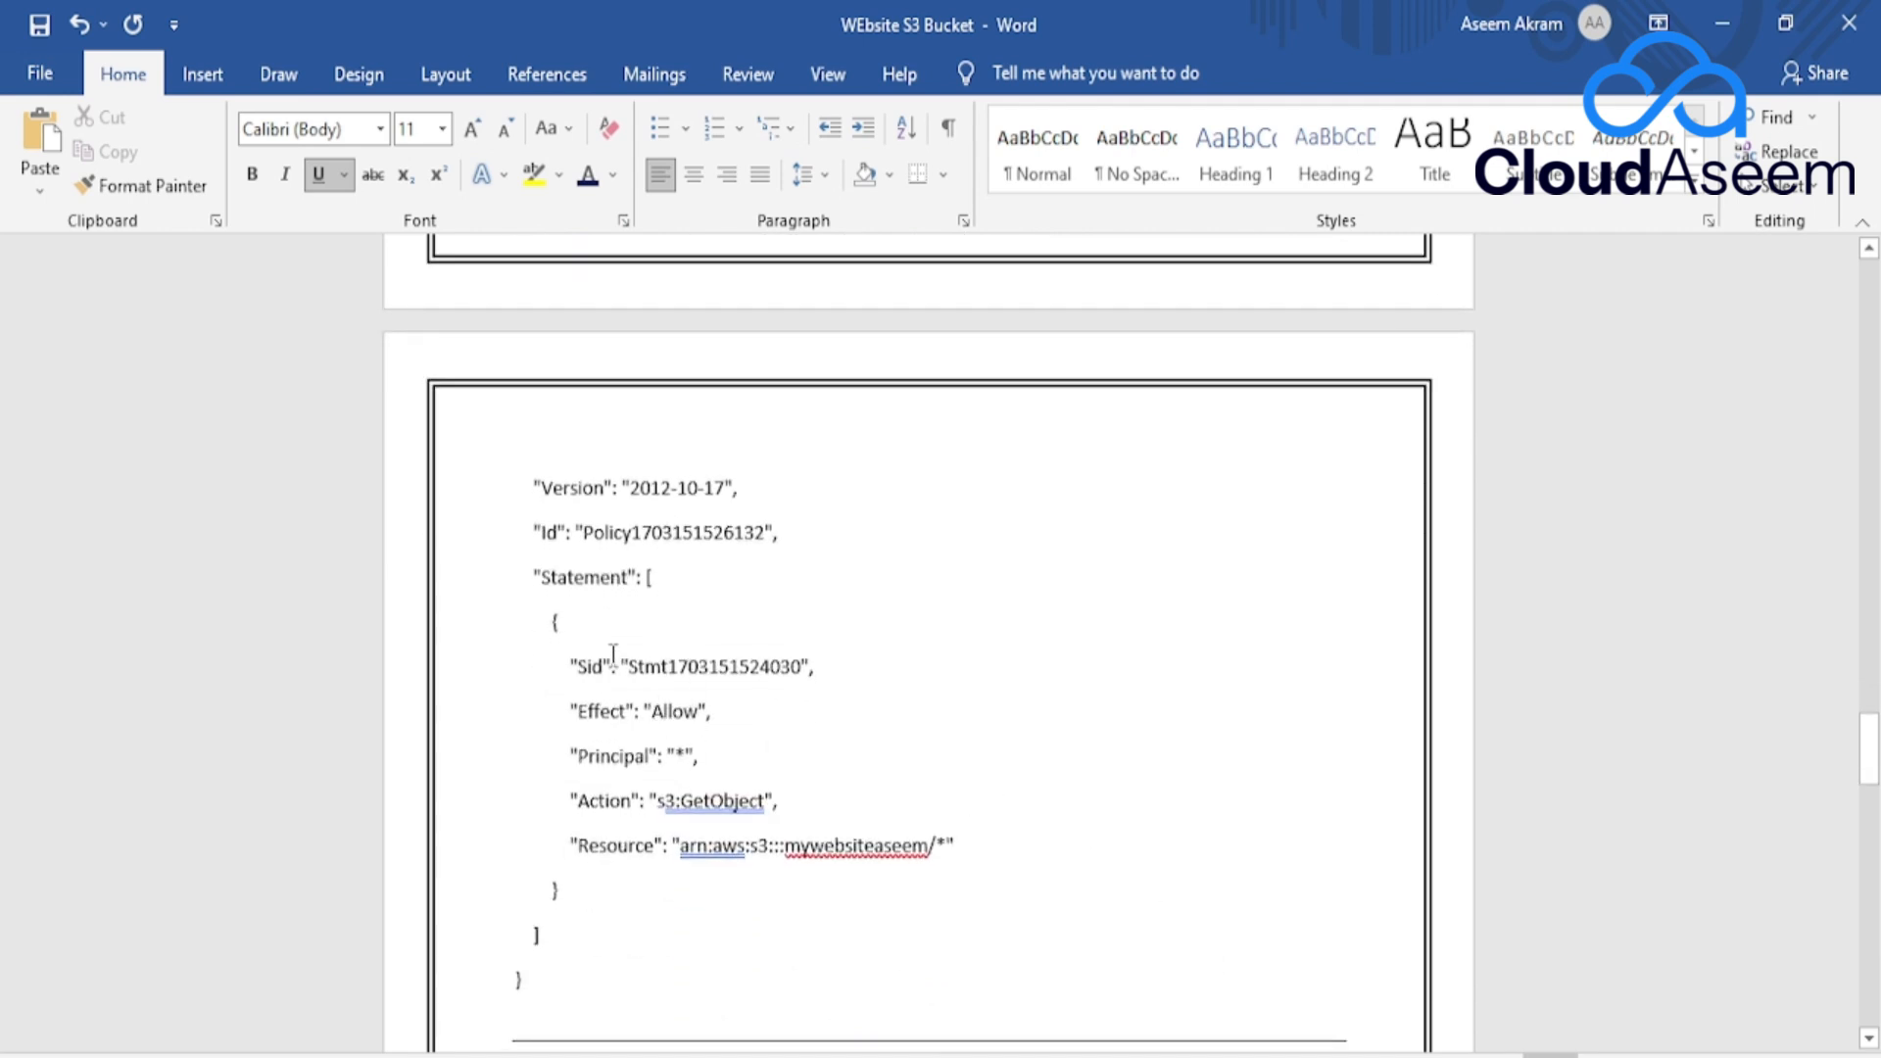
pyautogui.scroll(2, 617, 658)
pyautogui.scroll(-2, 617, 659)
# Switch back to the bucket policy editor in the browser and open the AWS Policy Generator.
pyautogui.hotkey('alt', 'Tab')
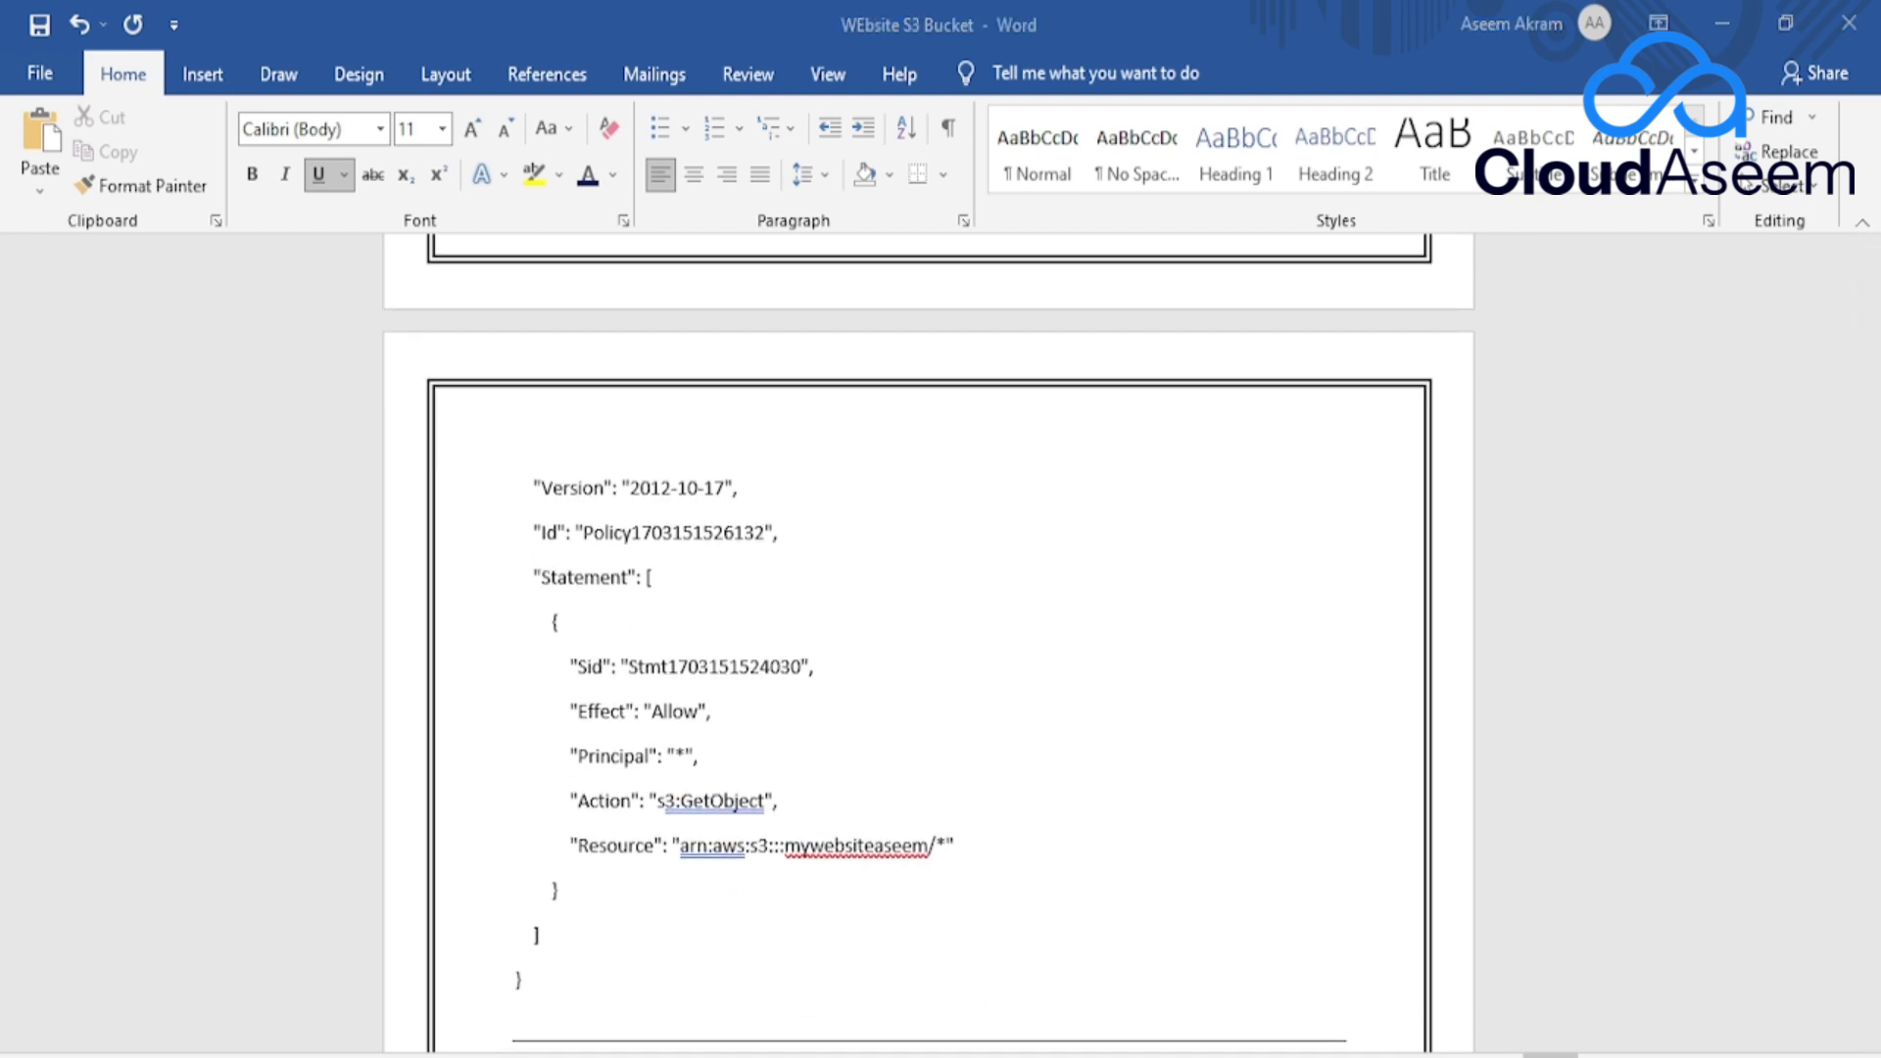
pyautogui.scroll(-2, 1419, 584)
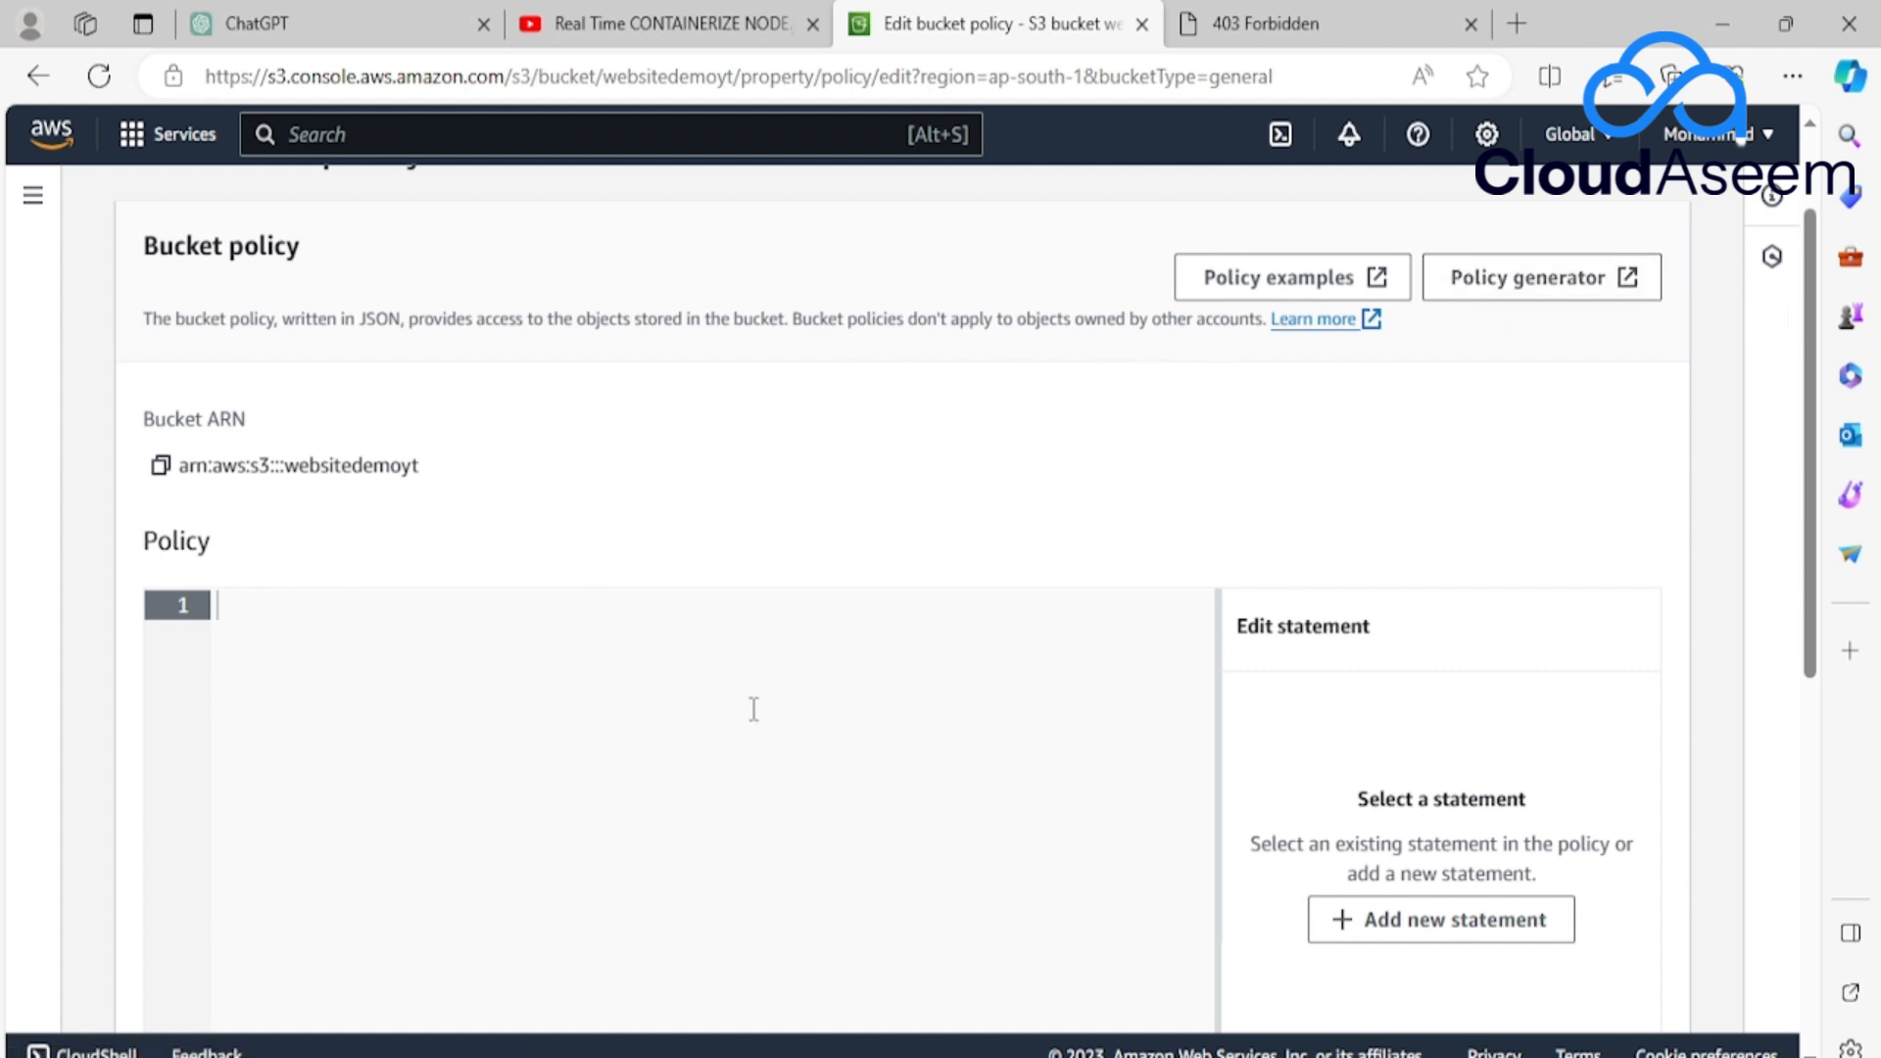
pyautogui.scroll(3, 754, 709)
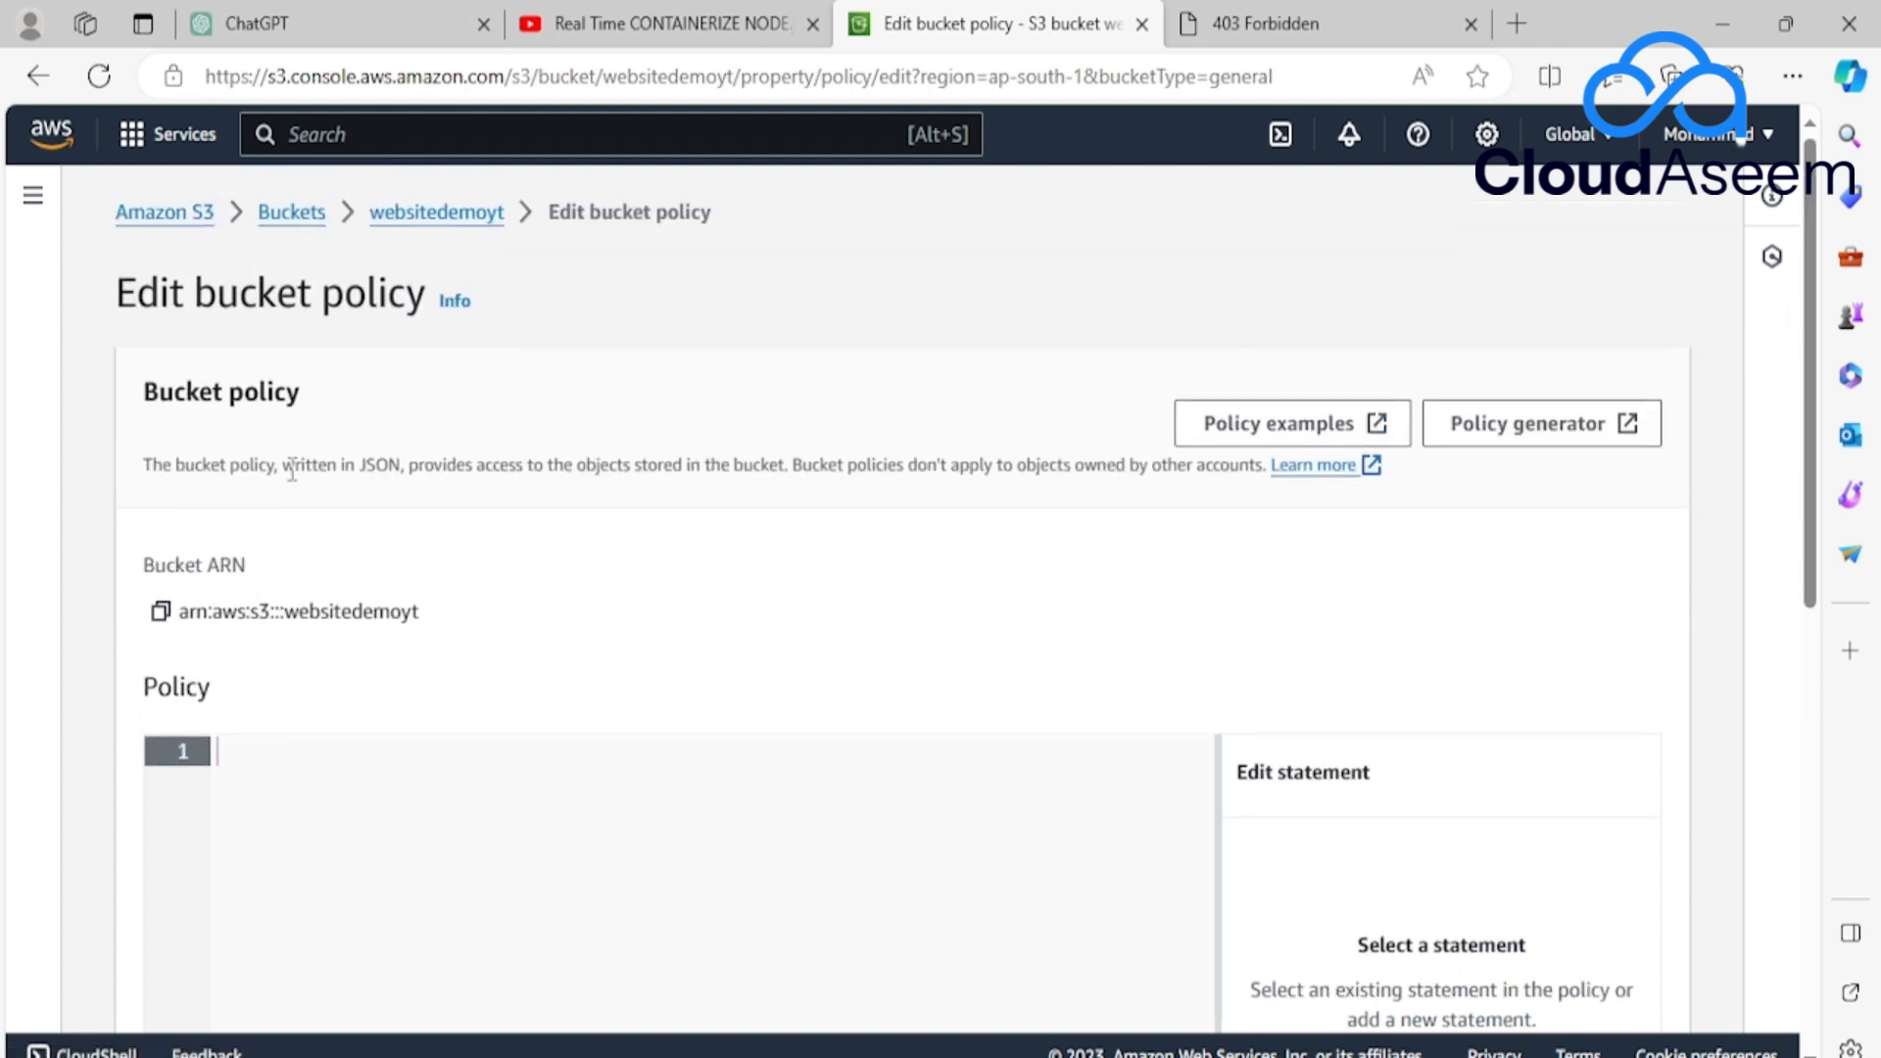
pyautogui.click(1482, 431)
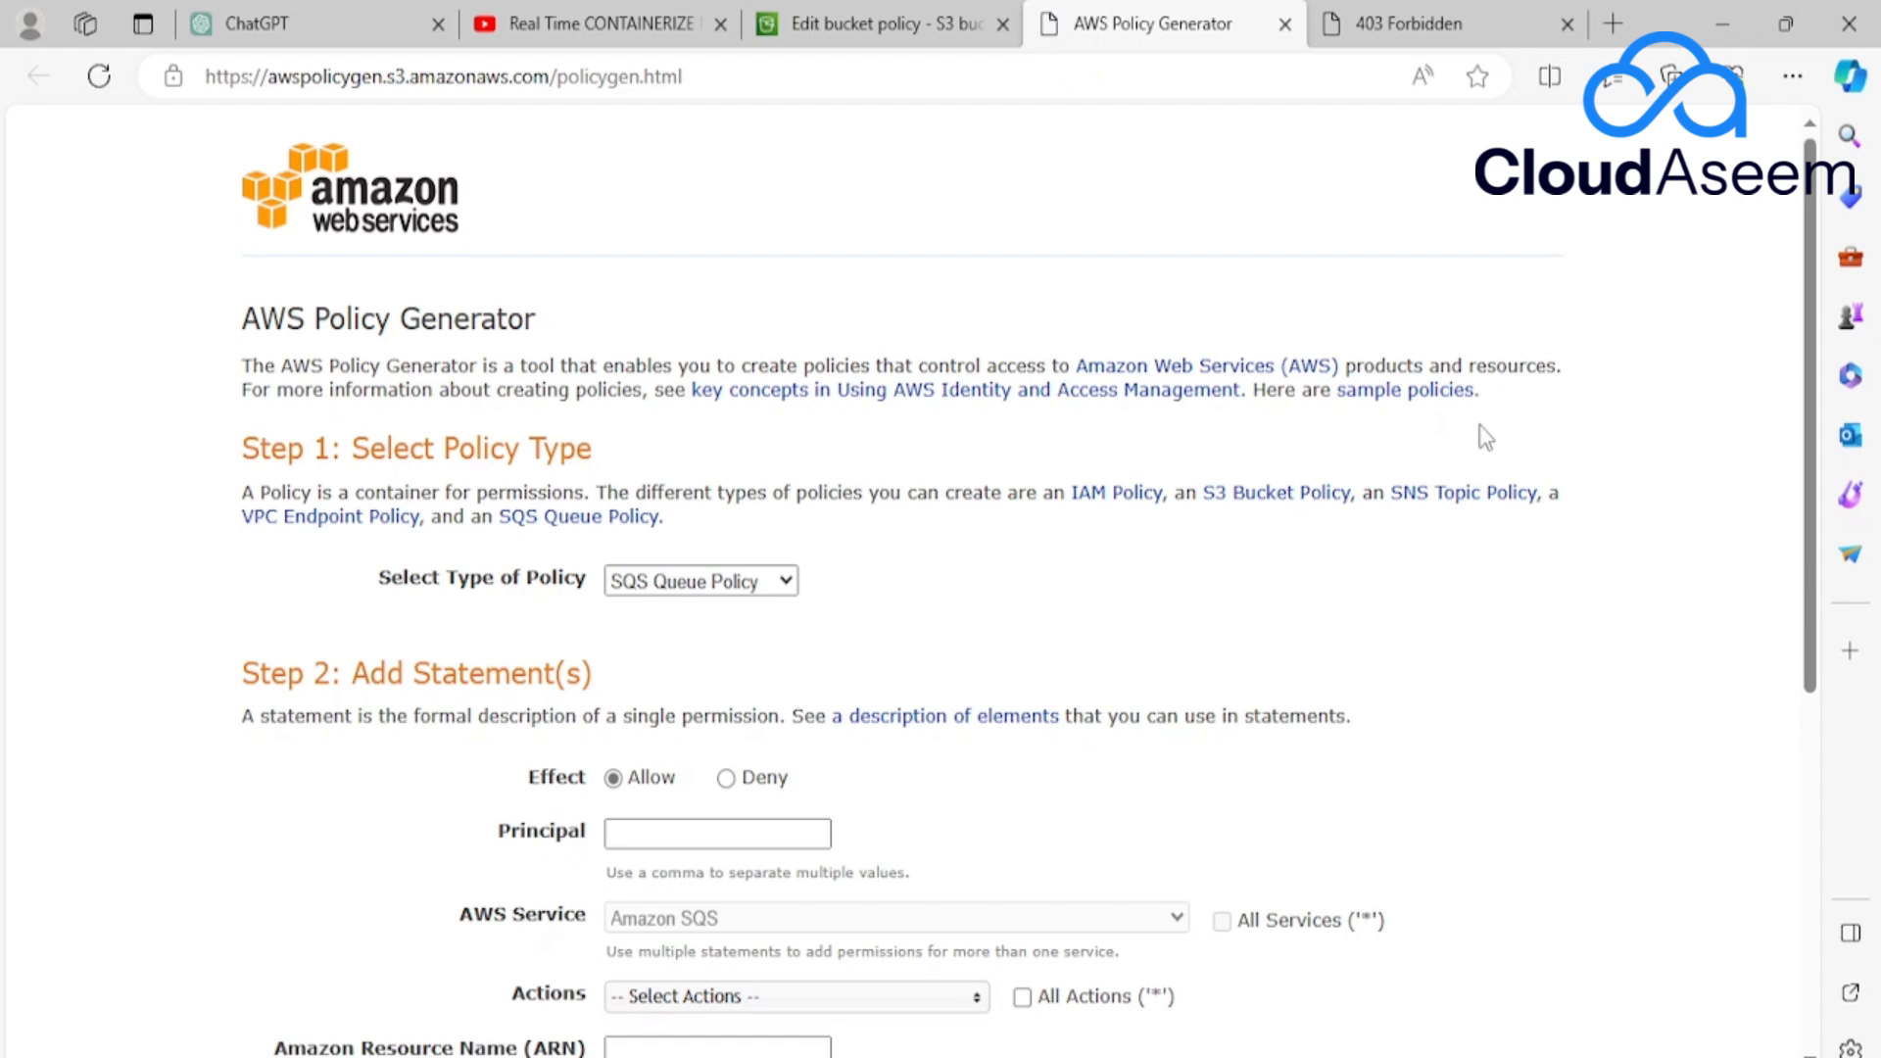
# Choose S3 Bucket Policy as the policy type and set the statement's principal to *.
pyautogui.click(756, 593)
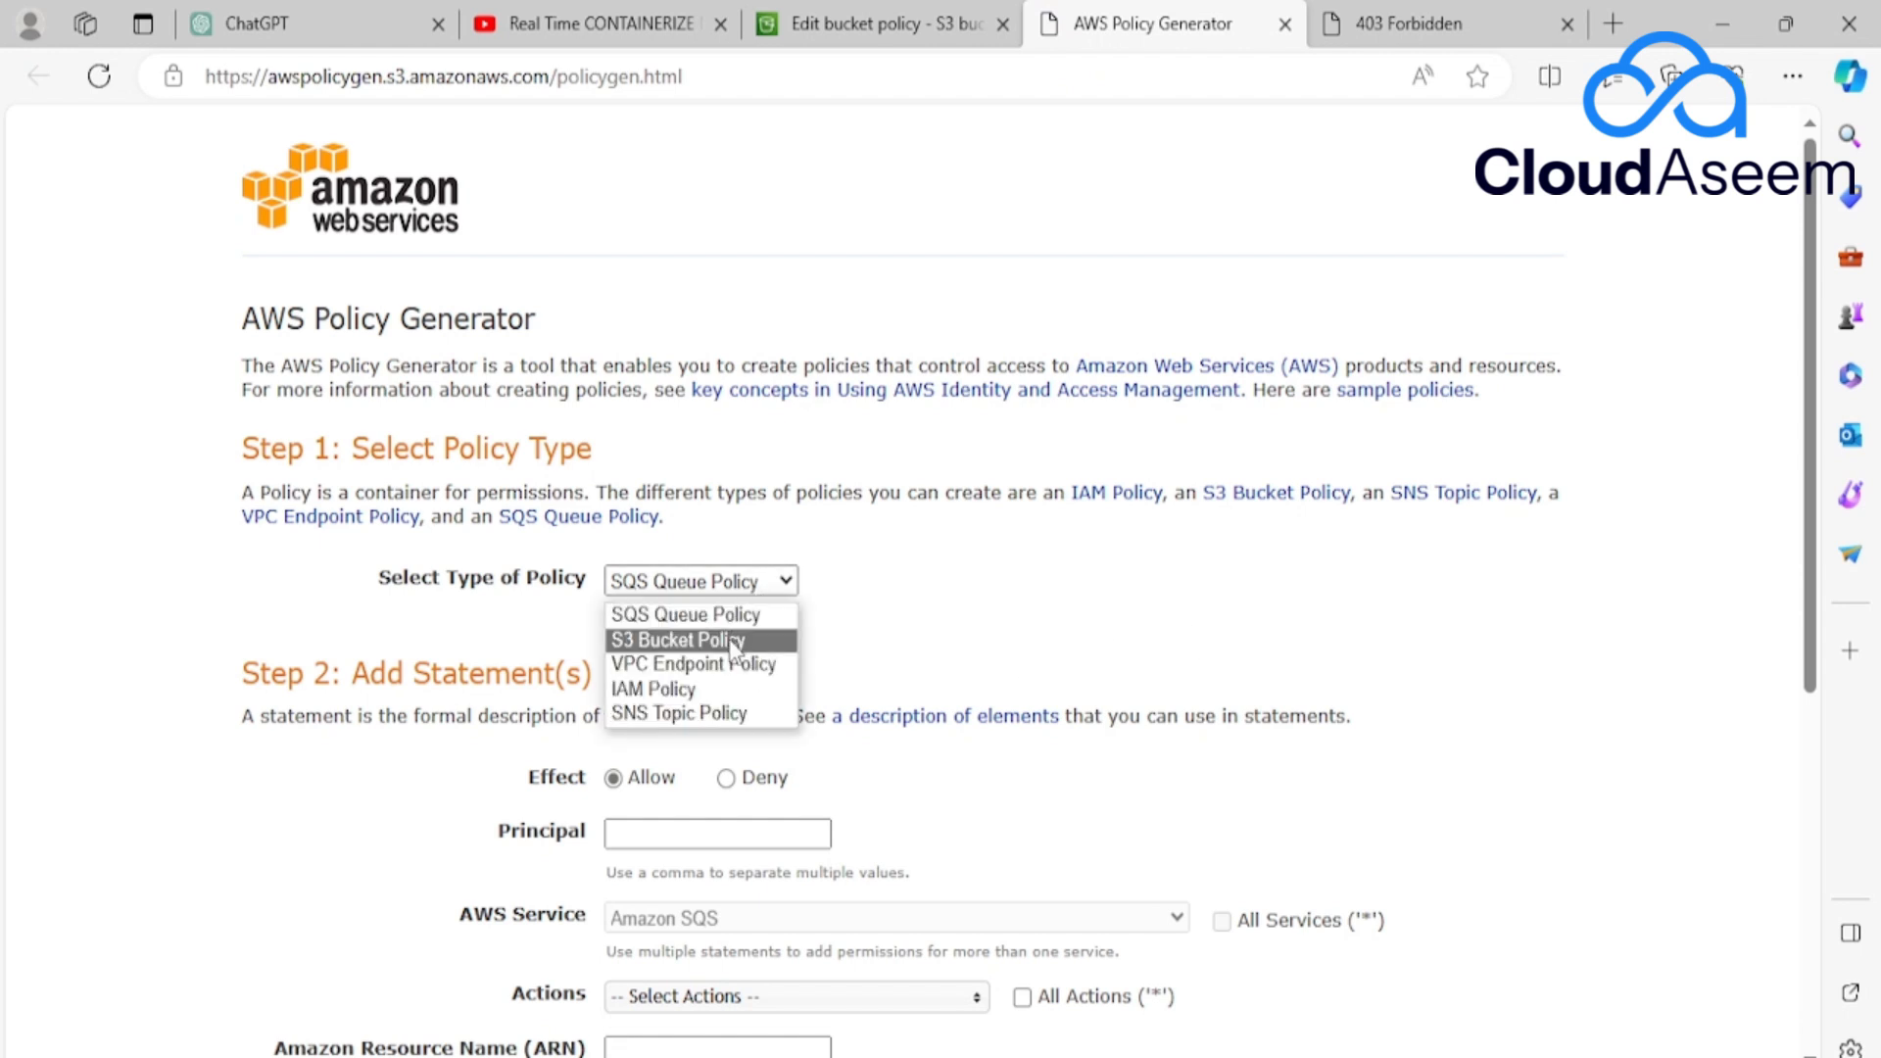
pyautogui.click(733, 641)
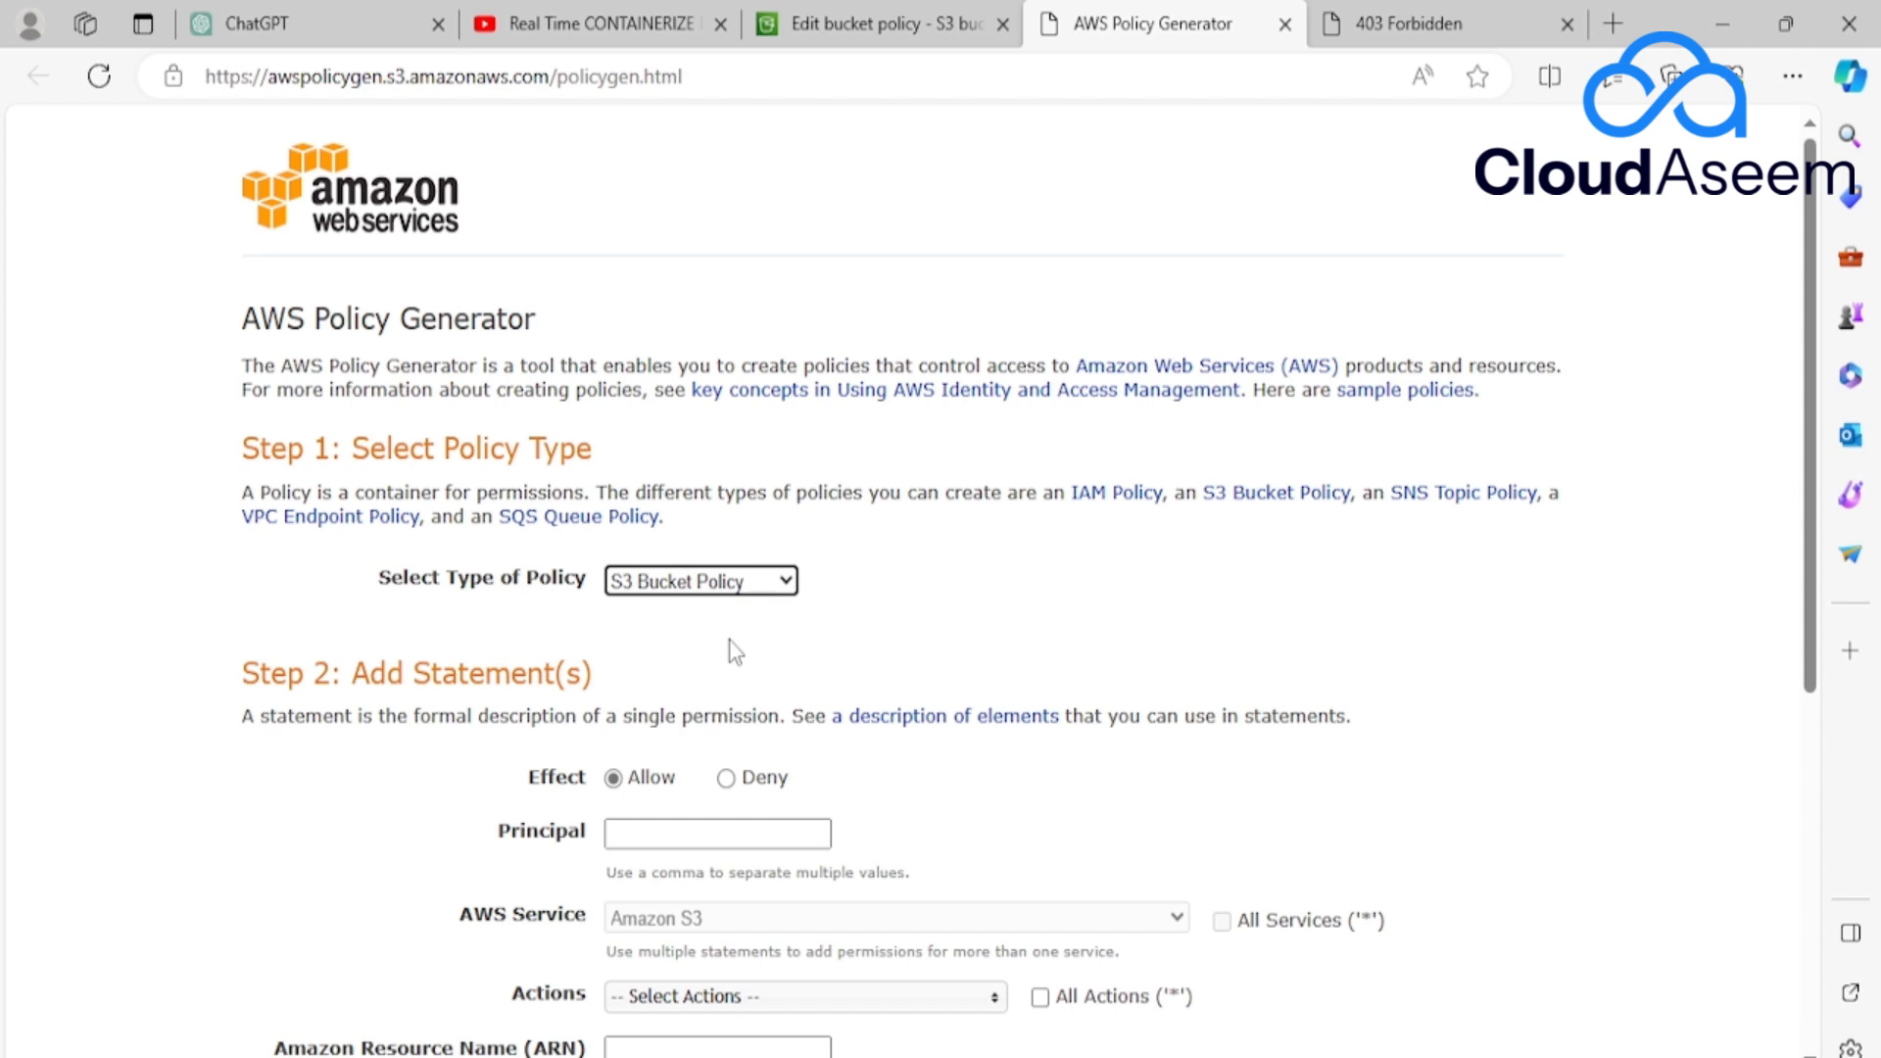
pyautogui.scroll(-1, 731, 643)
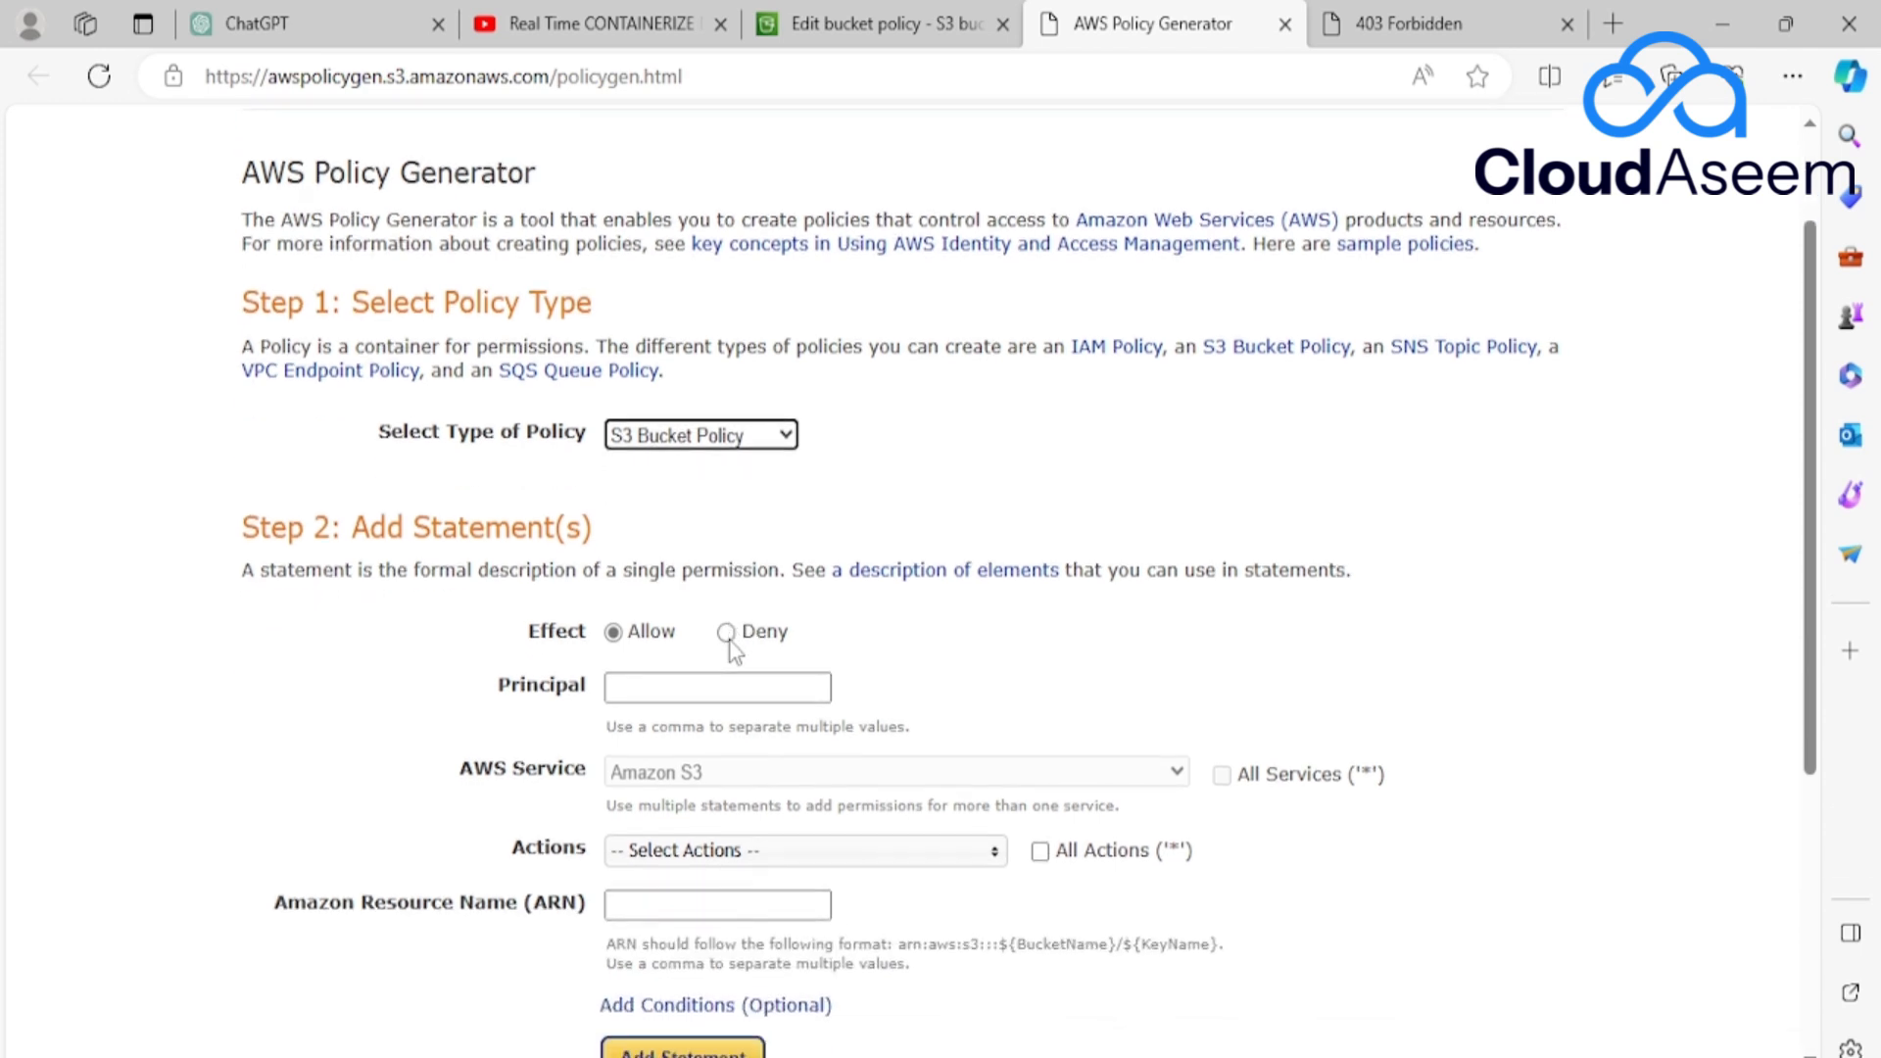
pyautogui.click(637, 690)
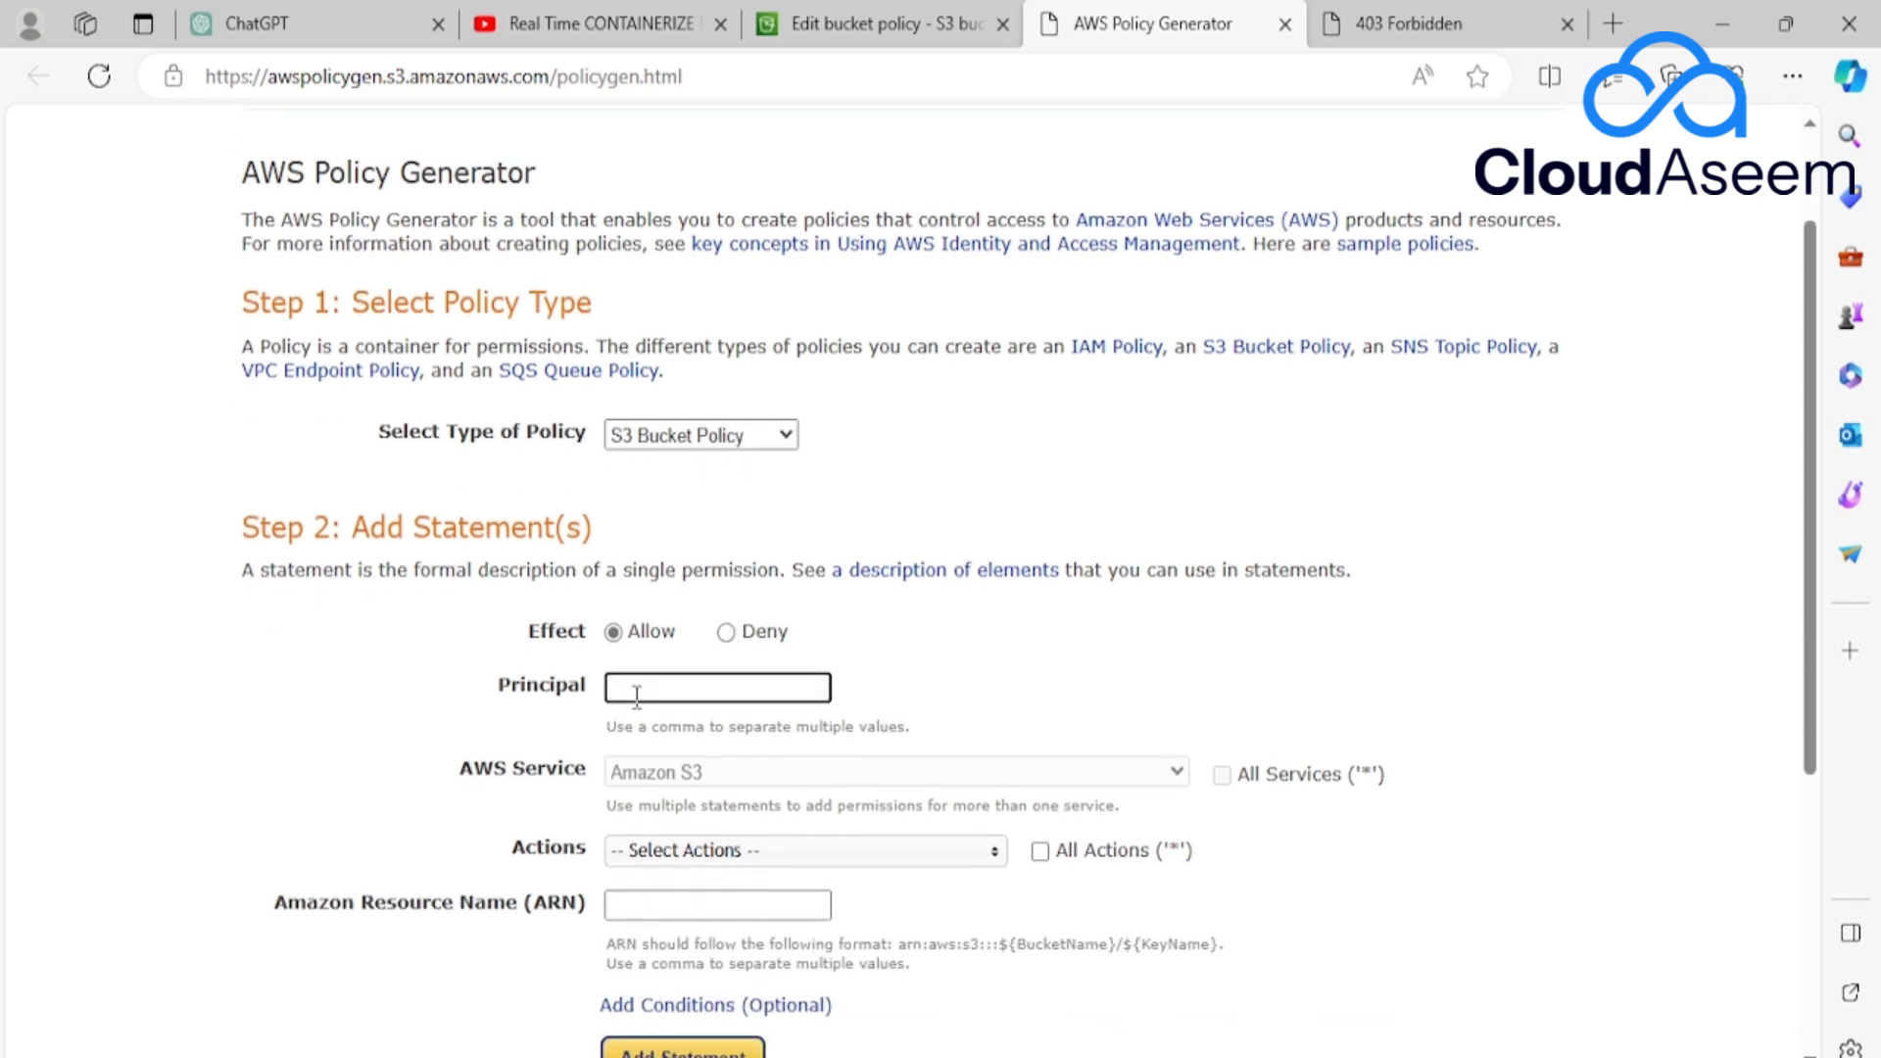
pyautogui.write('*')
# Select the GetObject action for the Allow statement.
pyautogui.scroll(-1, 636, 698)
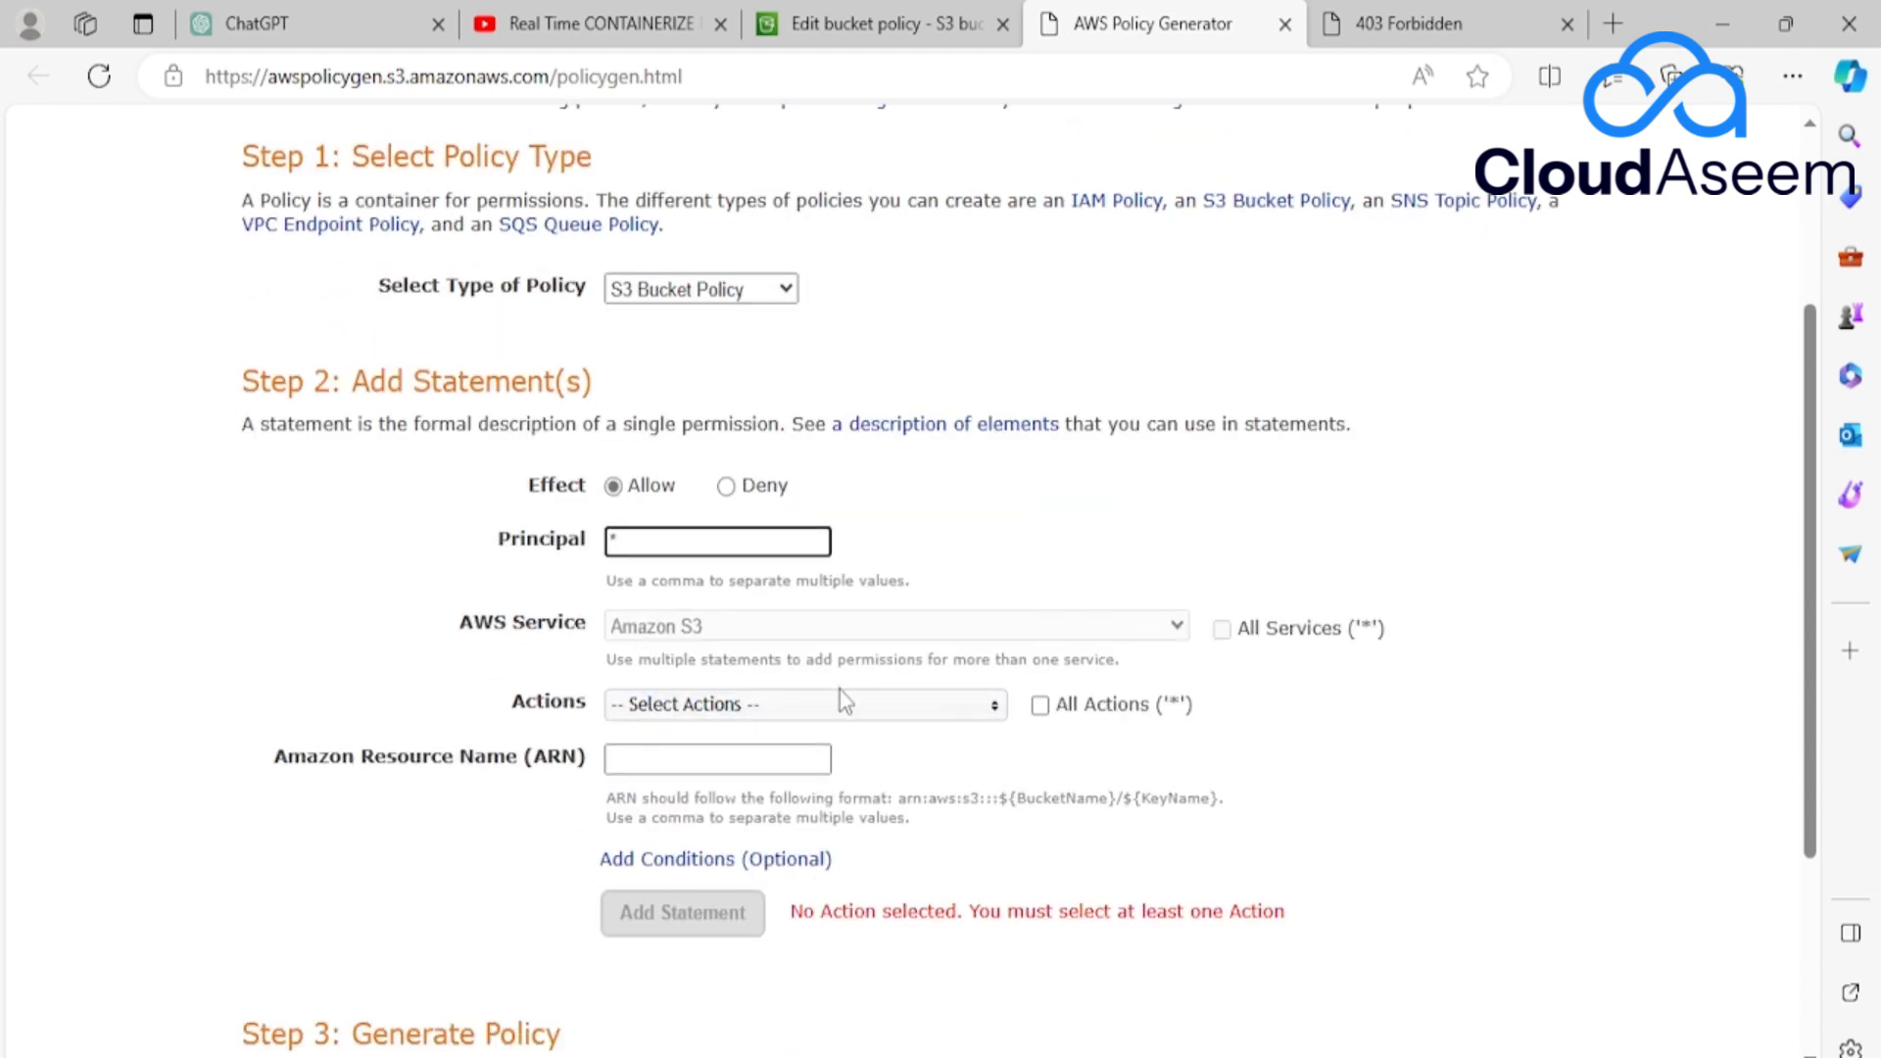
pyautogui.click(758, 718)
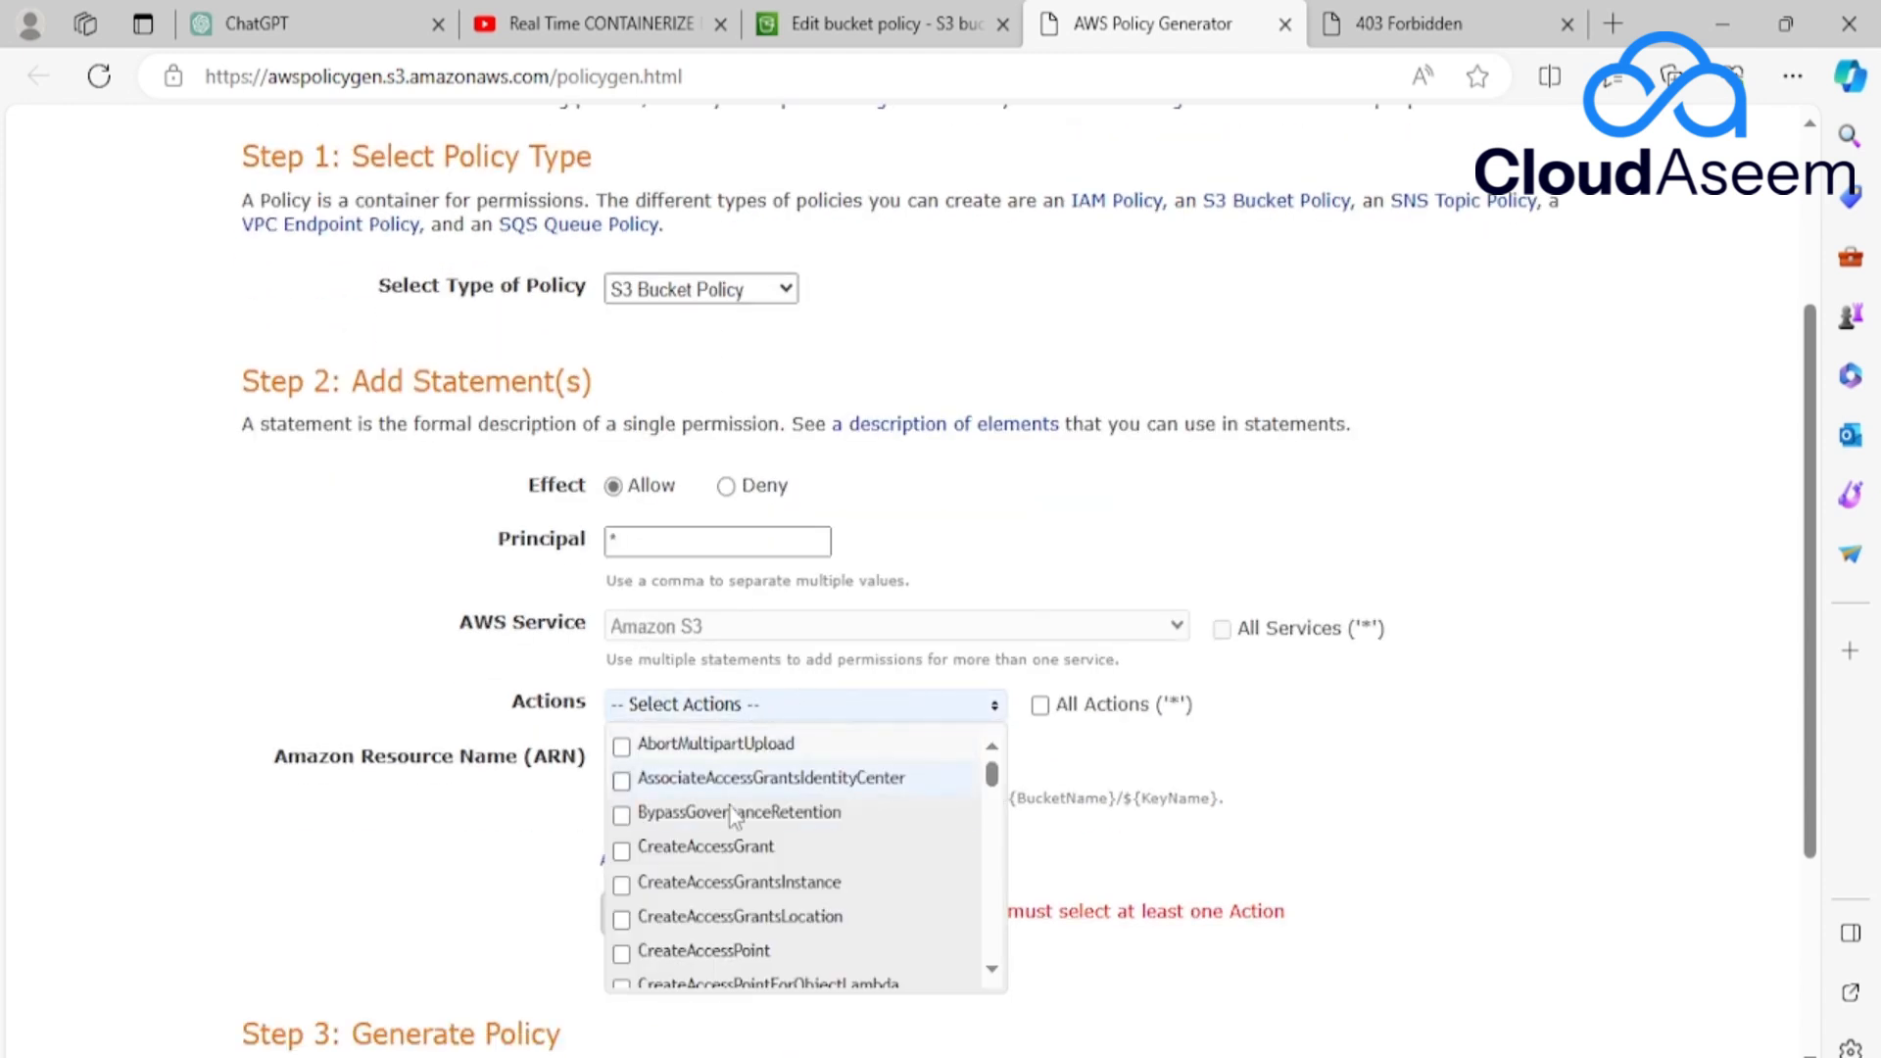
pyautogui.scroll(-2, 733, 843)
pyautogui.scroll(-4, 729, 845)
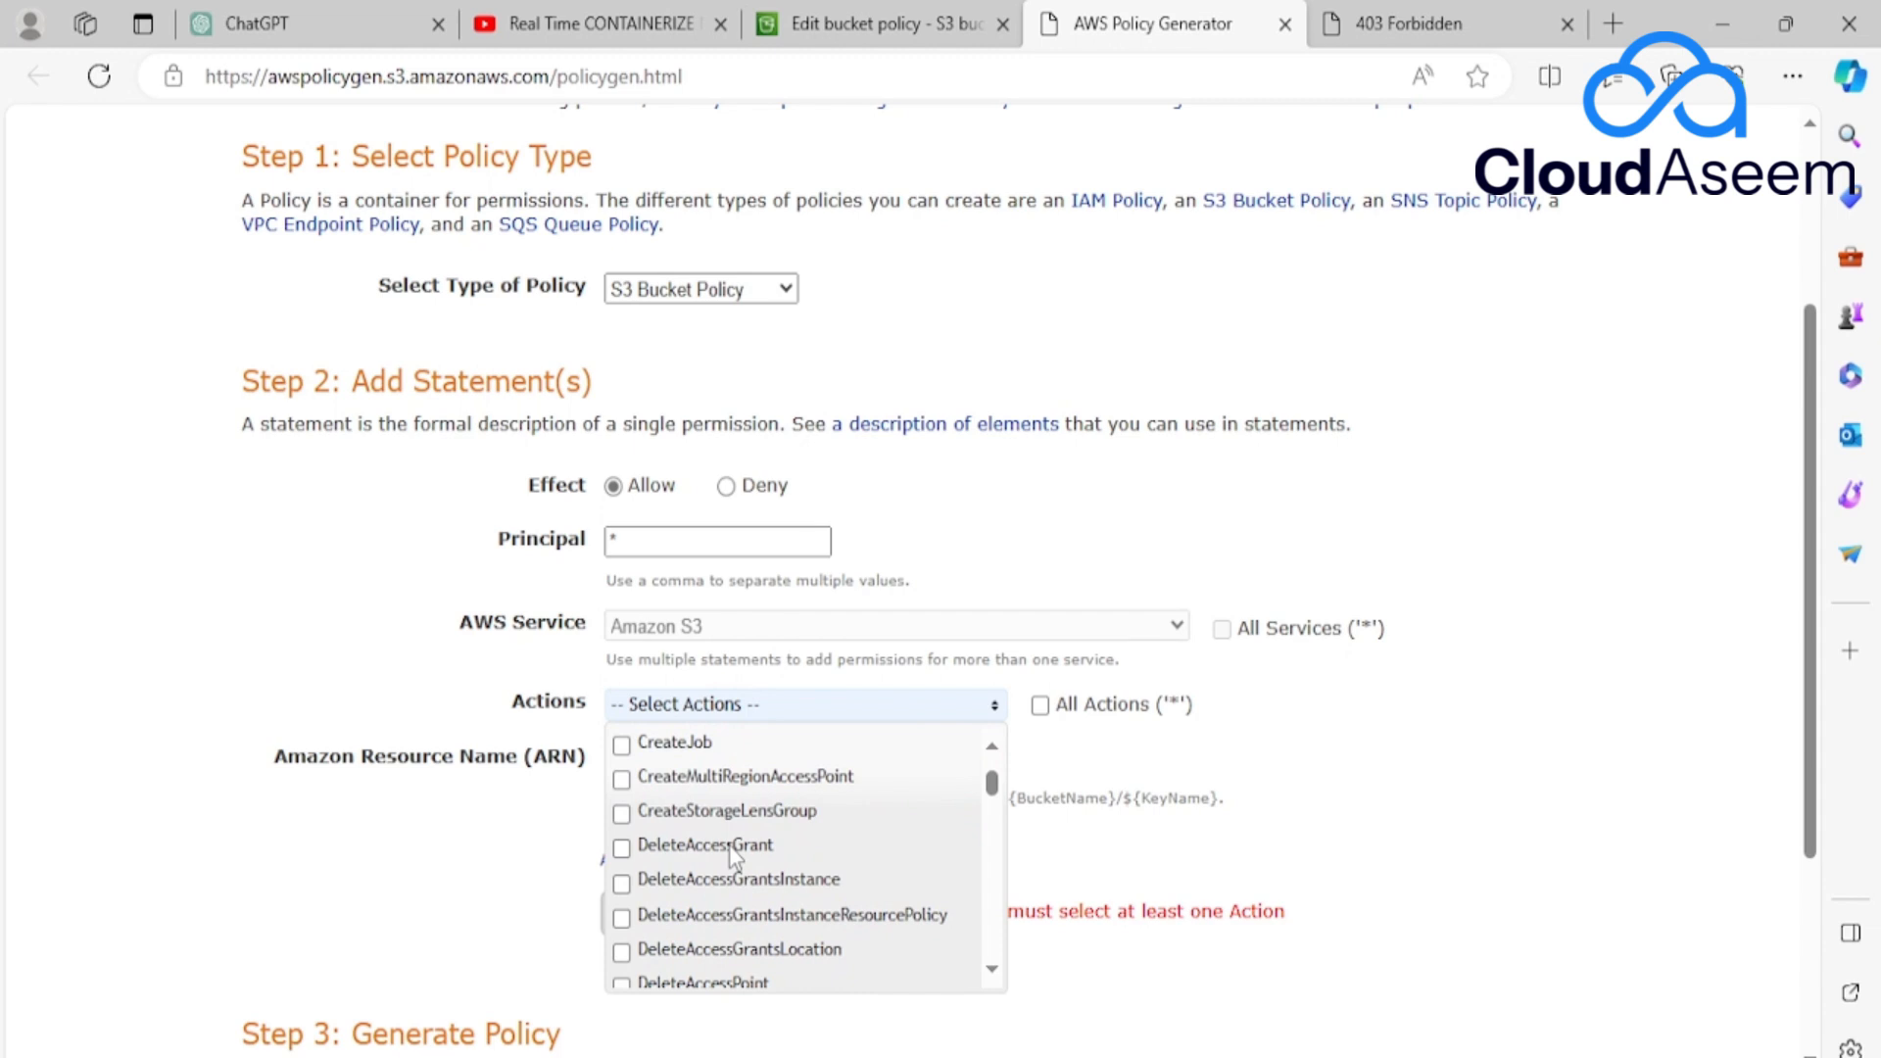
pyautogui.scroll(-6, 729, 844)
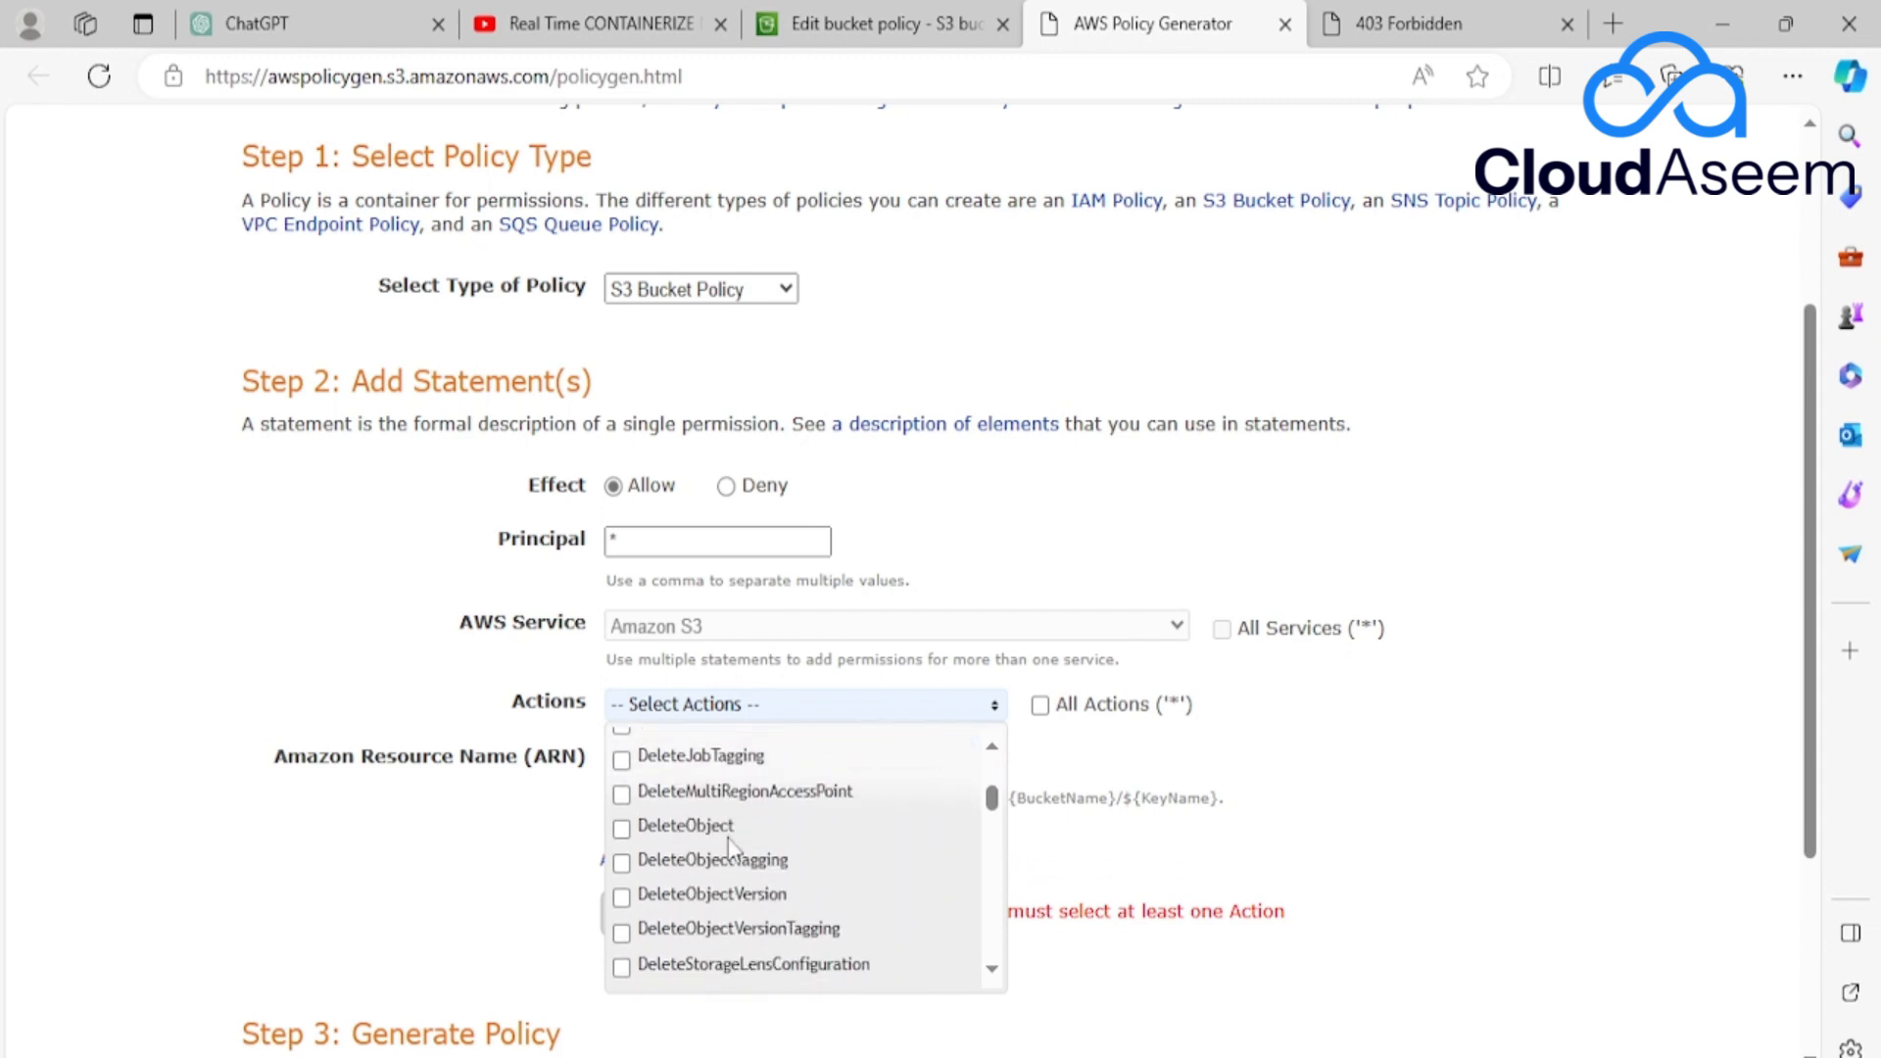
pyautogui.scroll(-3, 729, 839)
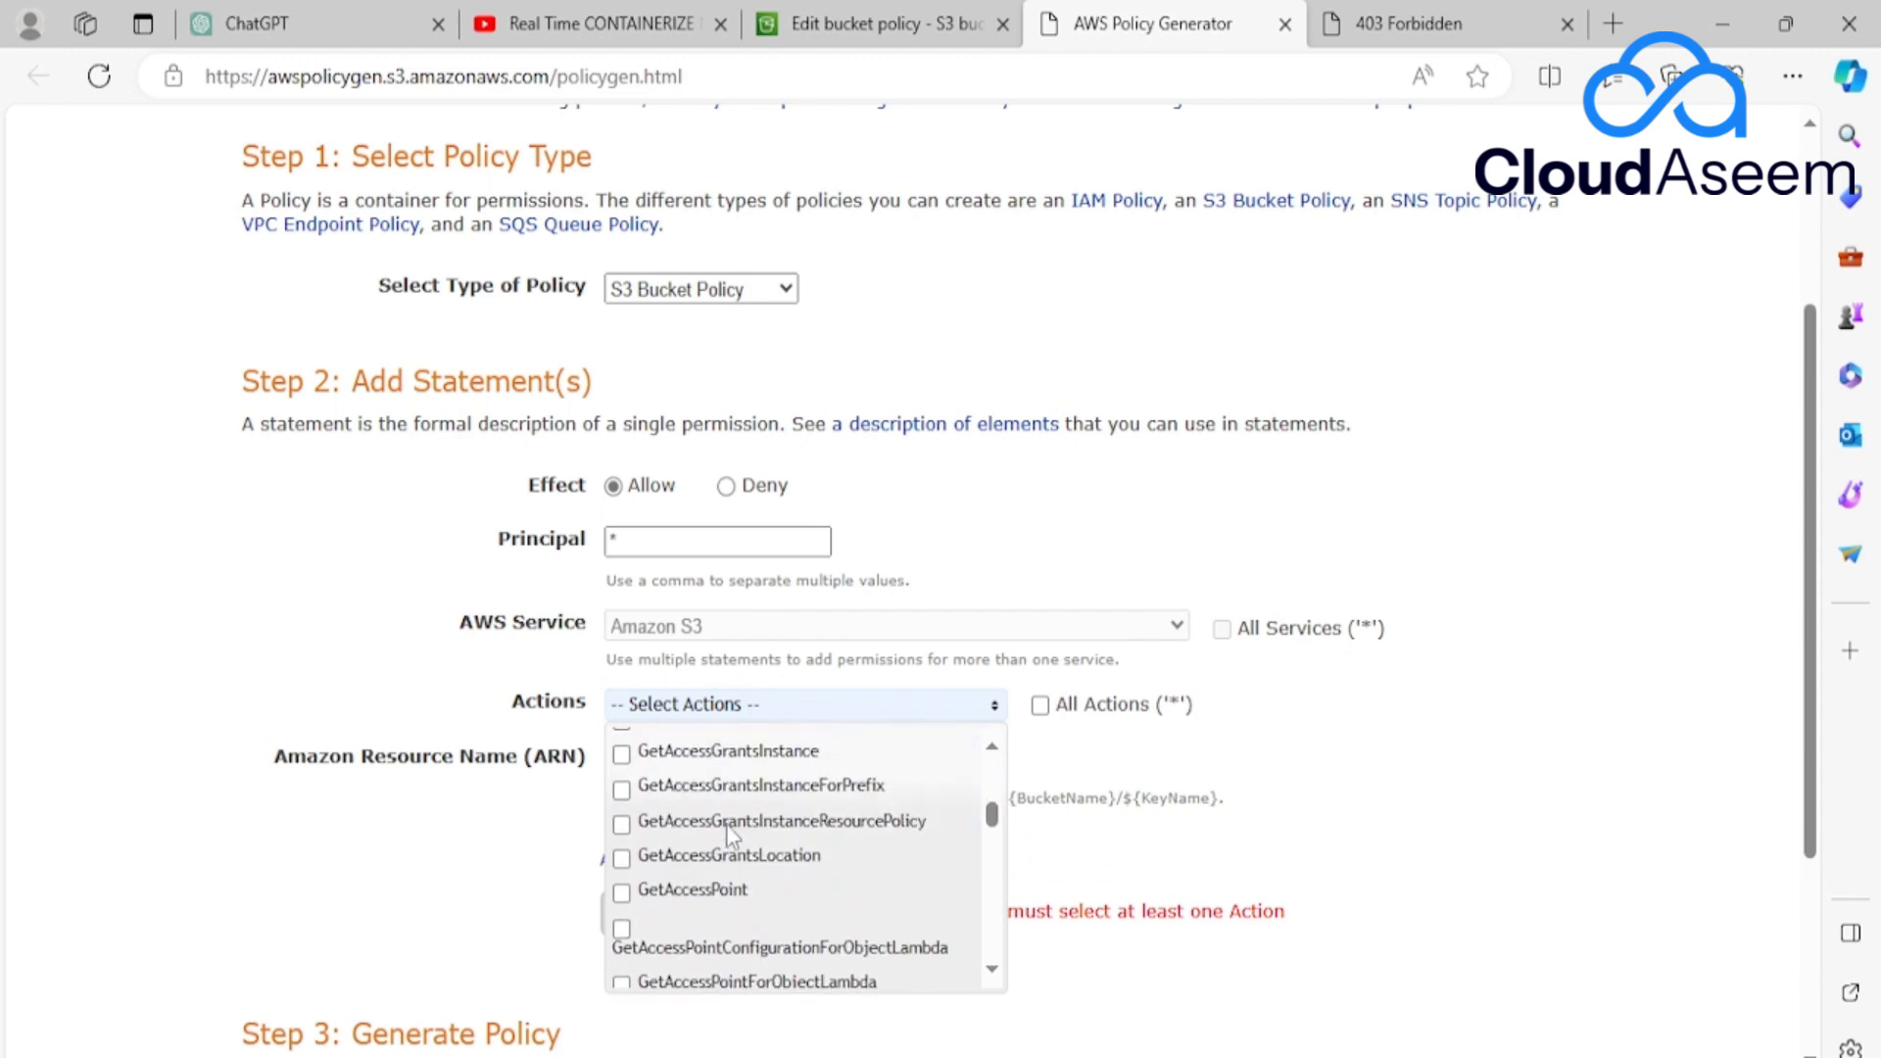
pyautogui.scroll(-5, 723, 825)
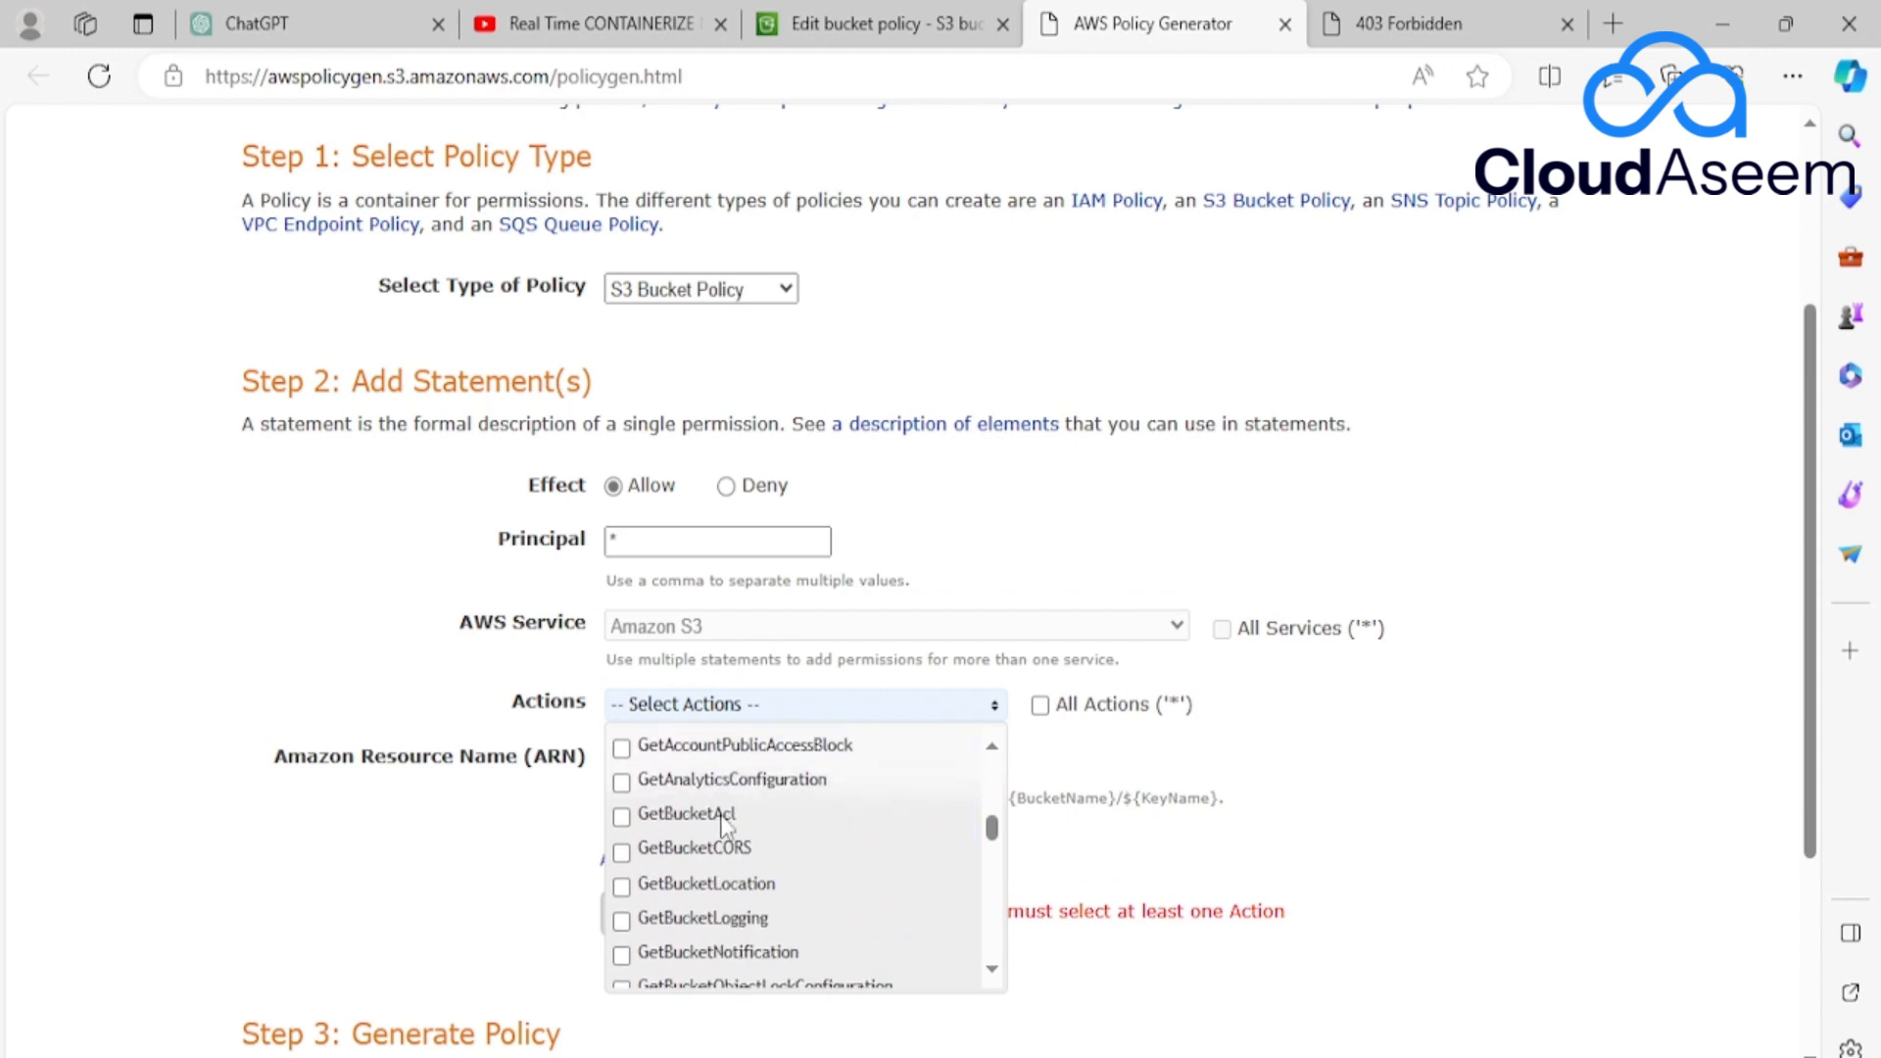
pyautogui.scroll(-5, 721, 826)
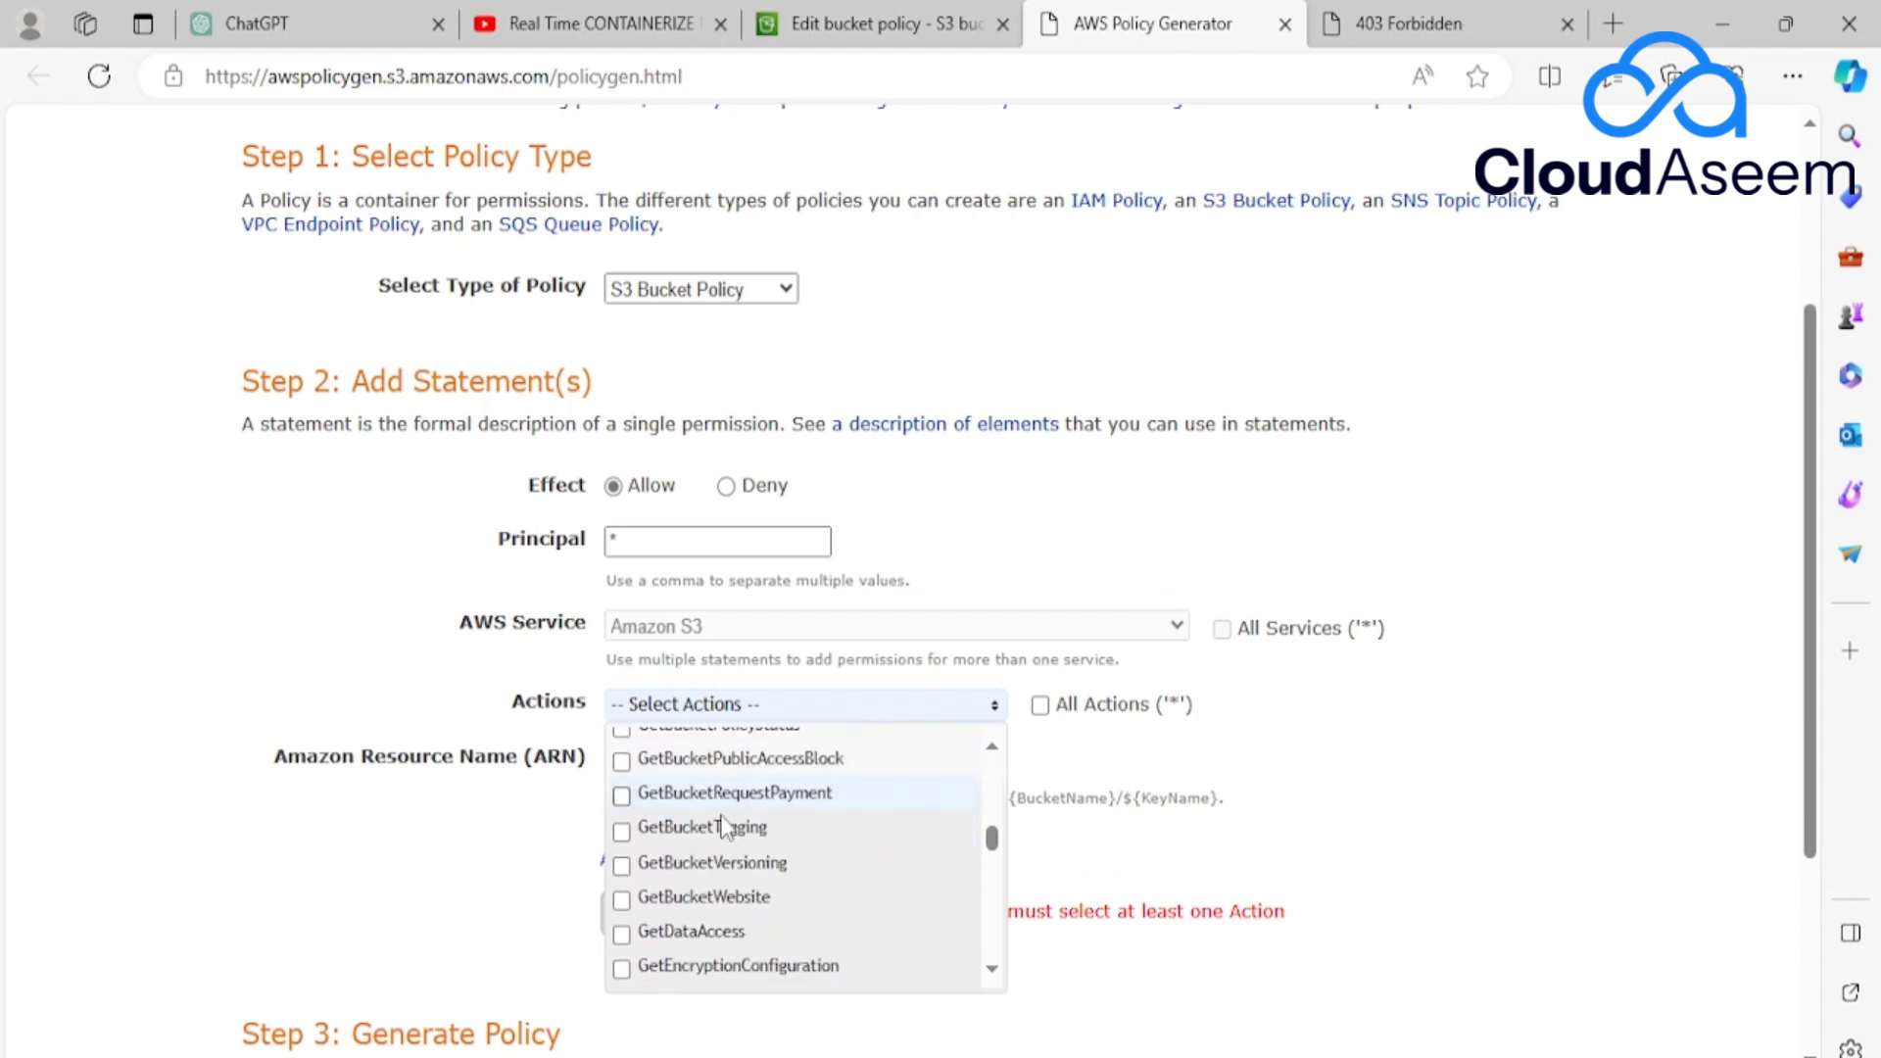
pyautogui.scroll(-2, 720, 828)
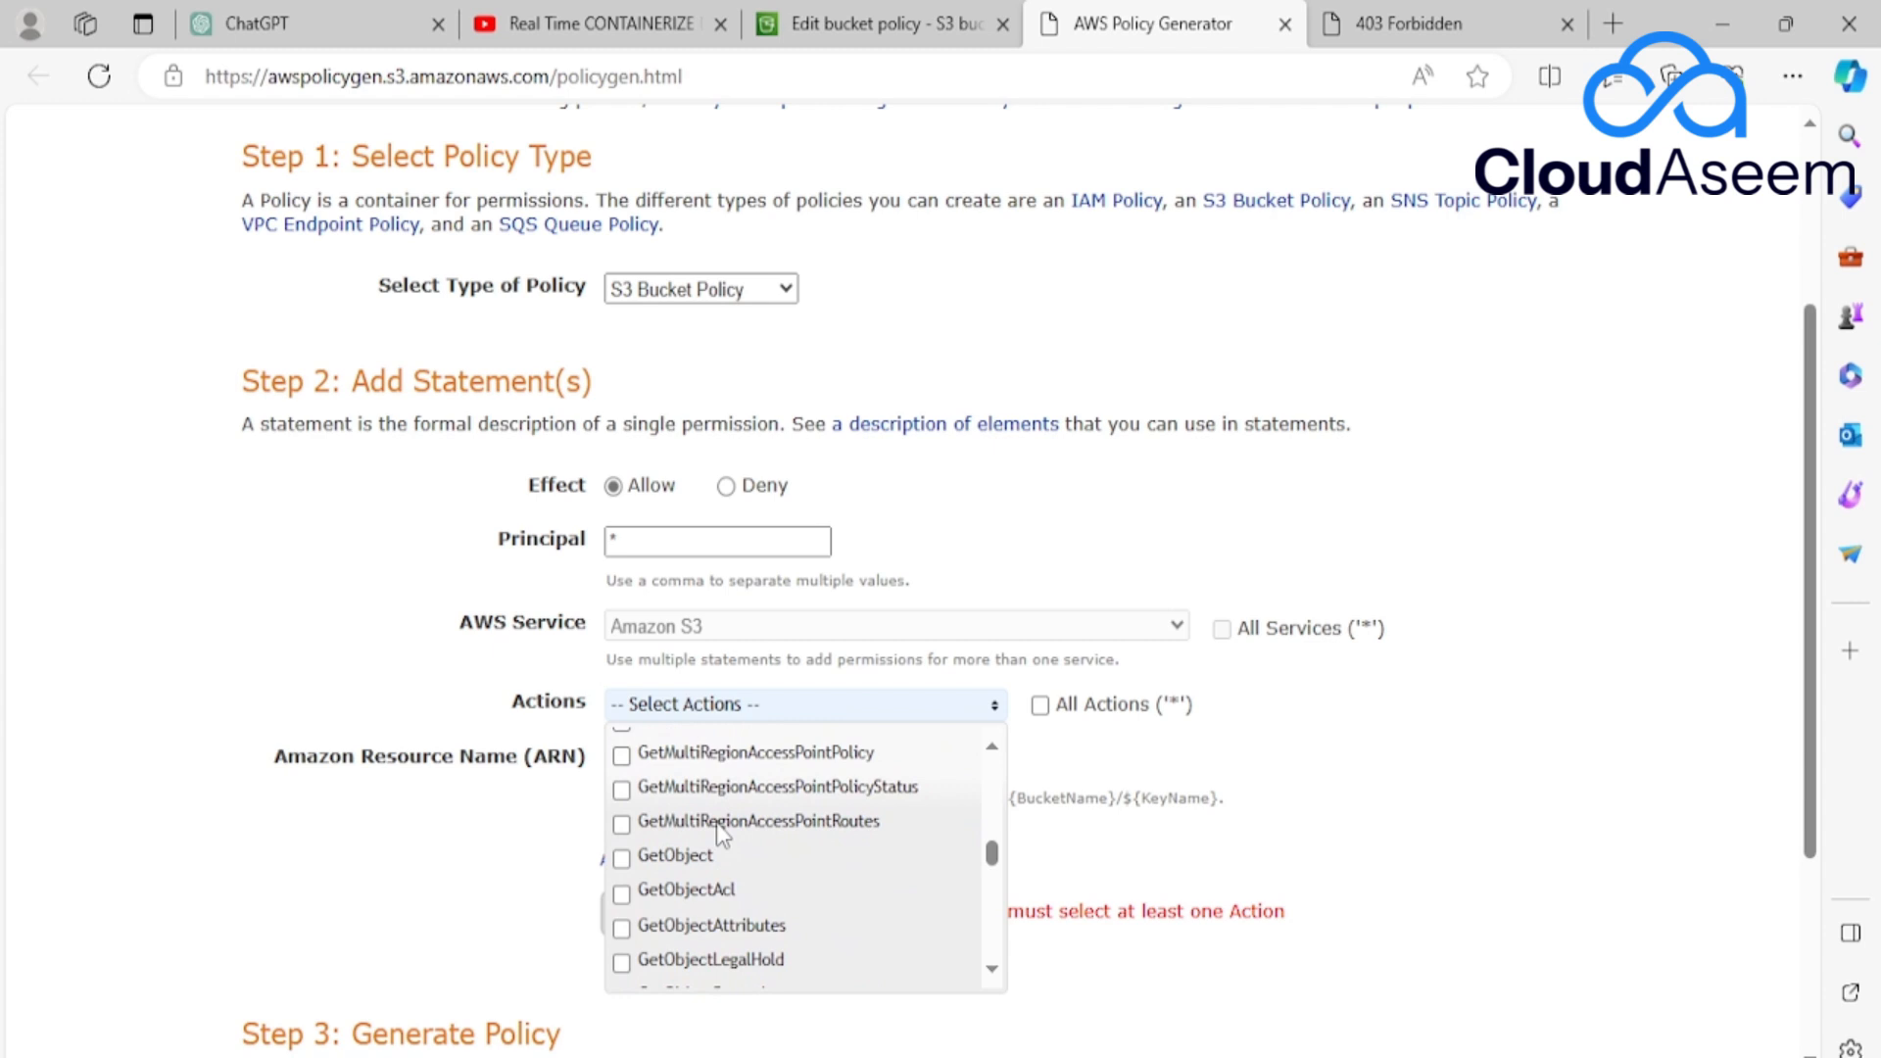
pyautogui.click(623, 860)
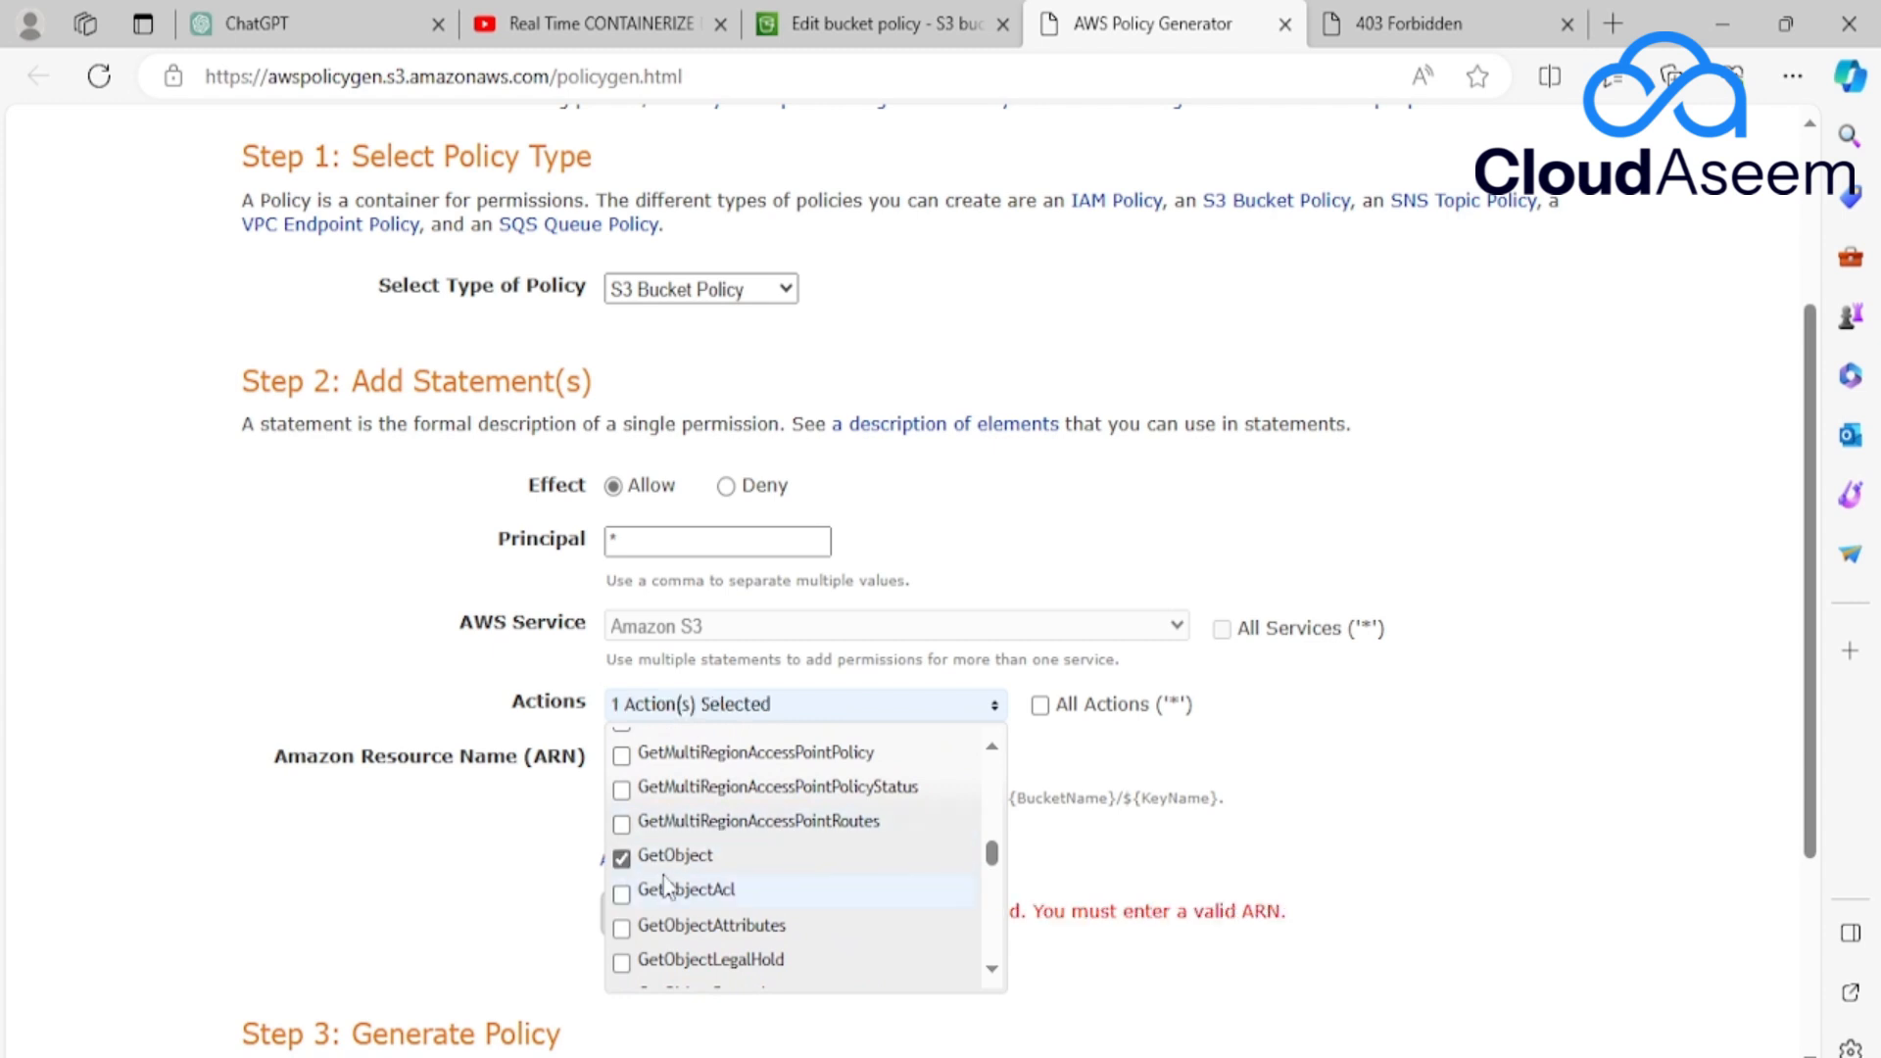
pyautogui.click(1084, 966)
# Copy the bucket ARN arn:aws:s3:::websitedemoyt from the bucket policy editor and paste it as the statement's Amazon Resource Name.
pyautogui.click(665, 763)
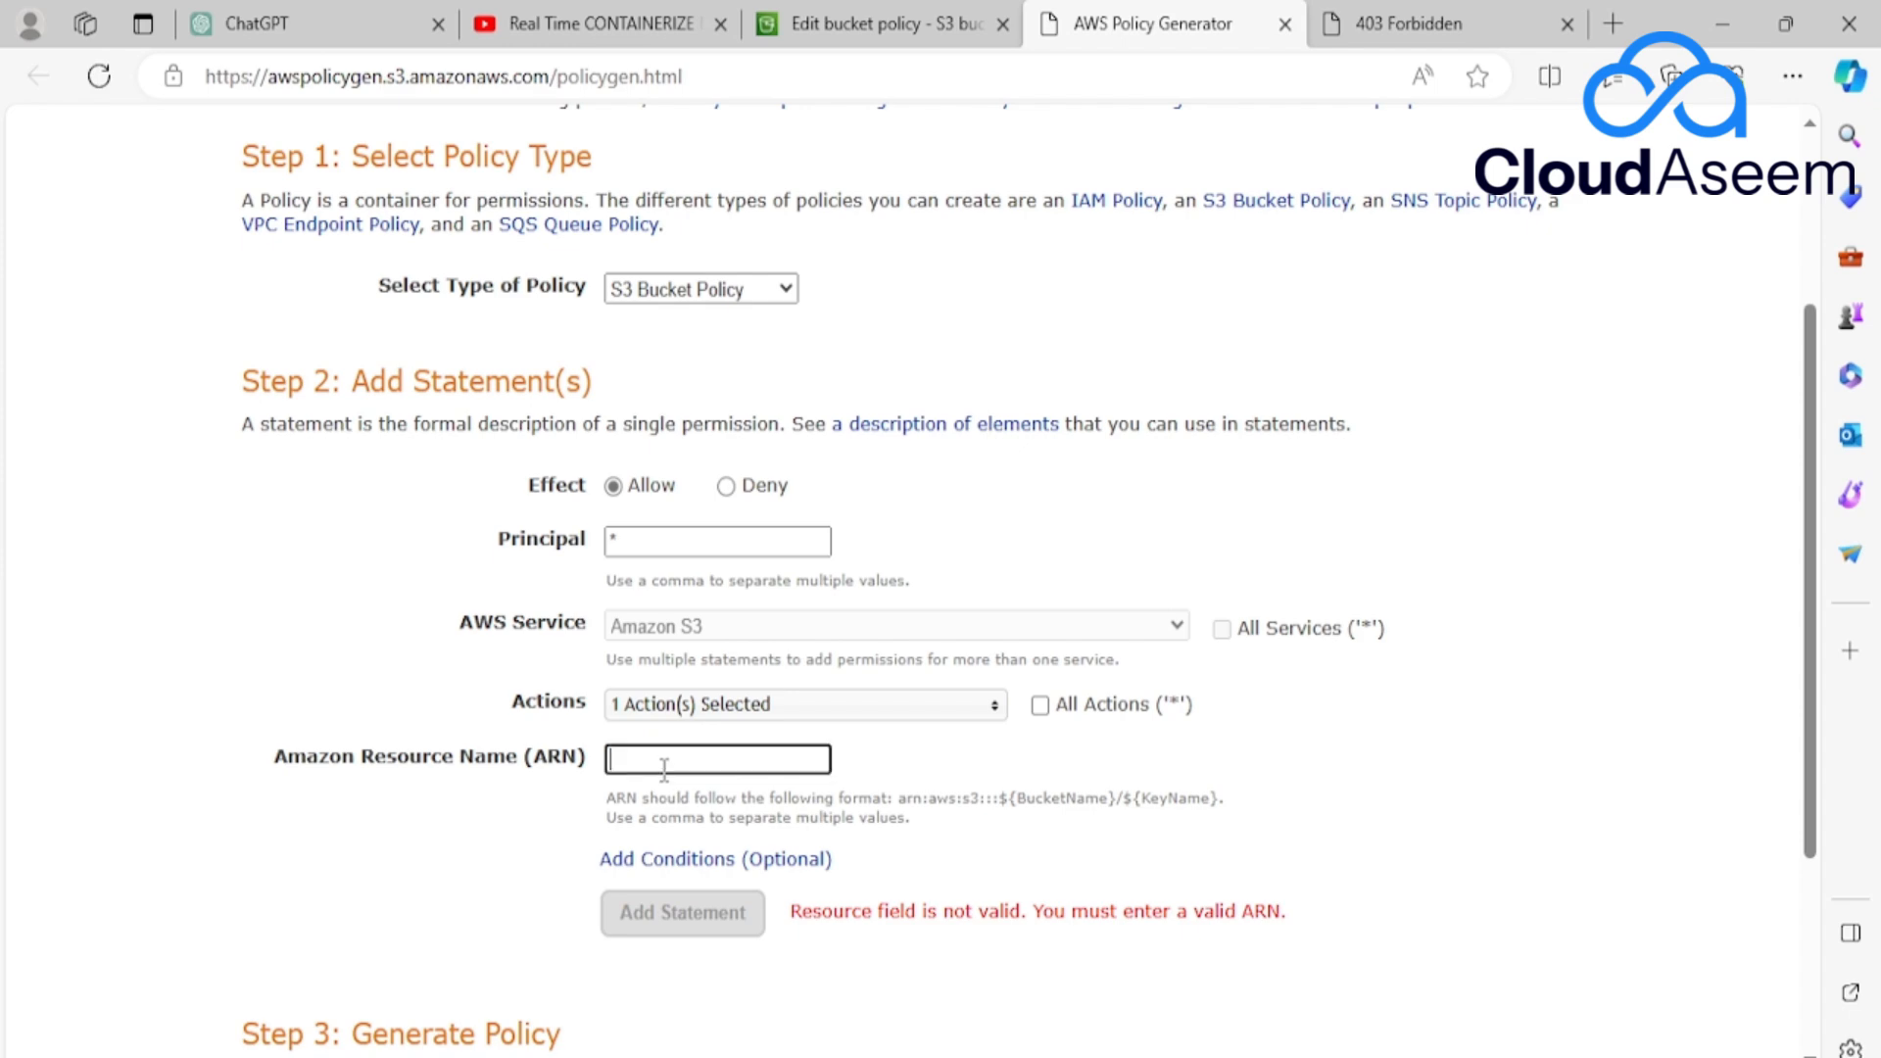
pyautogui.scroll(3, 373, 483)
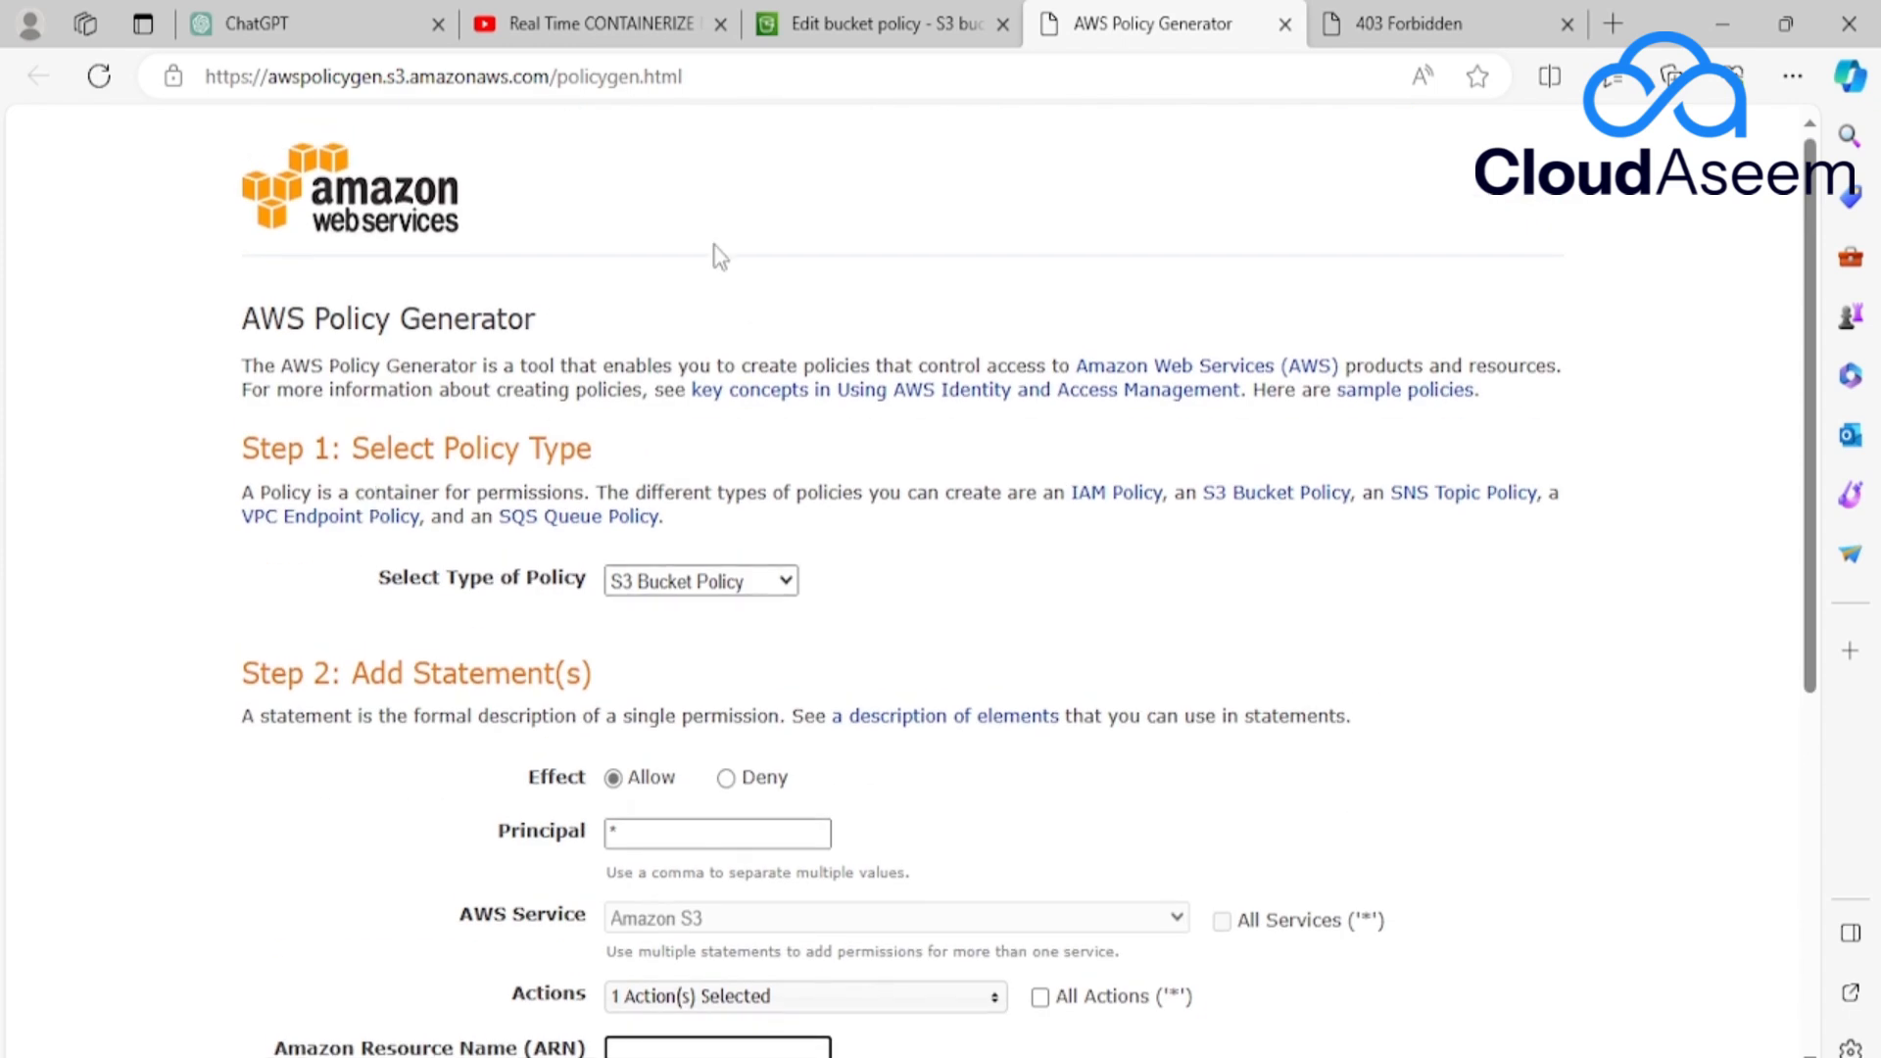
pyautogui.click(907, 8)
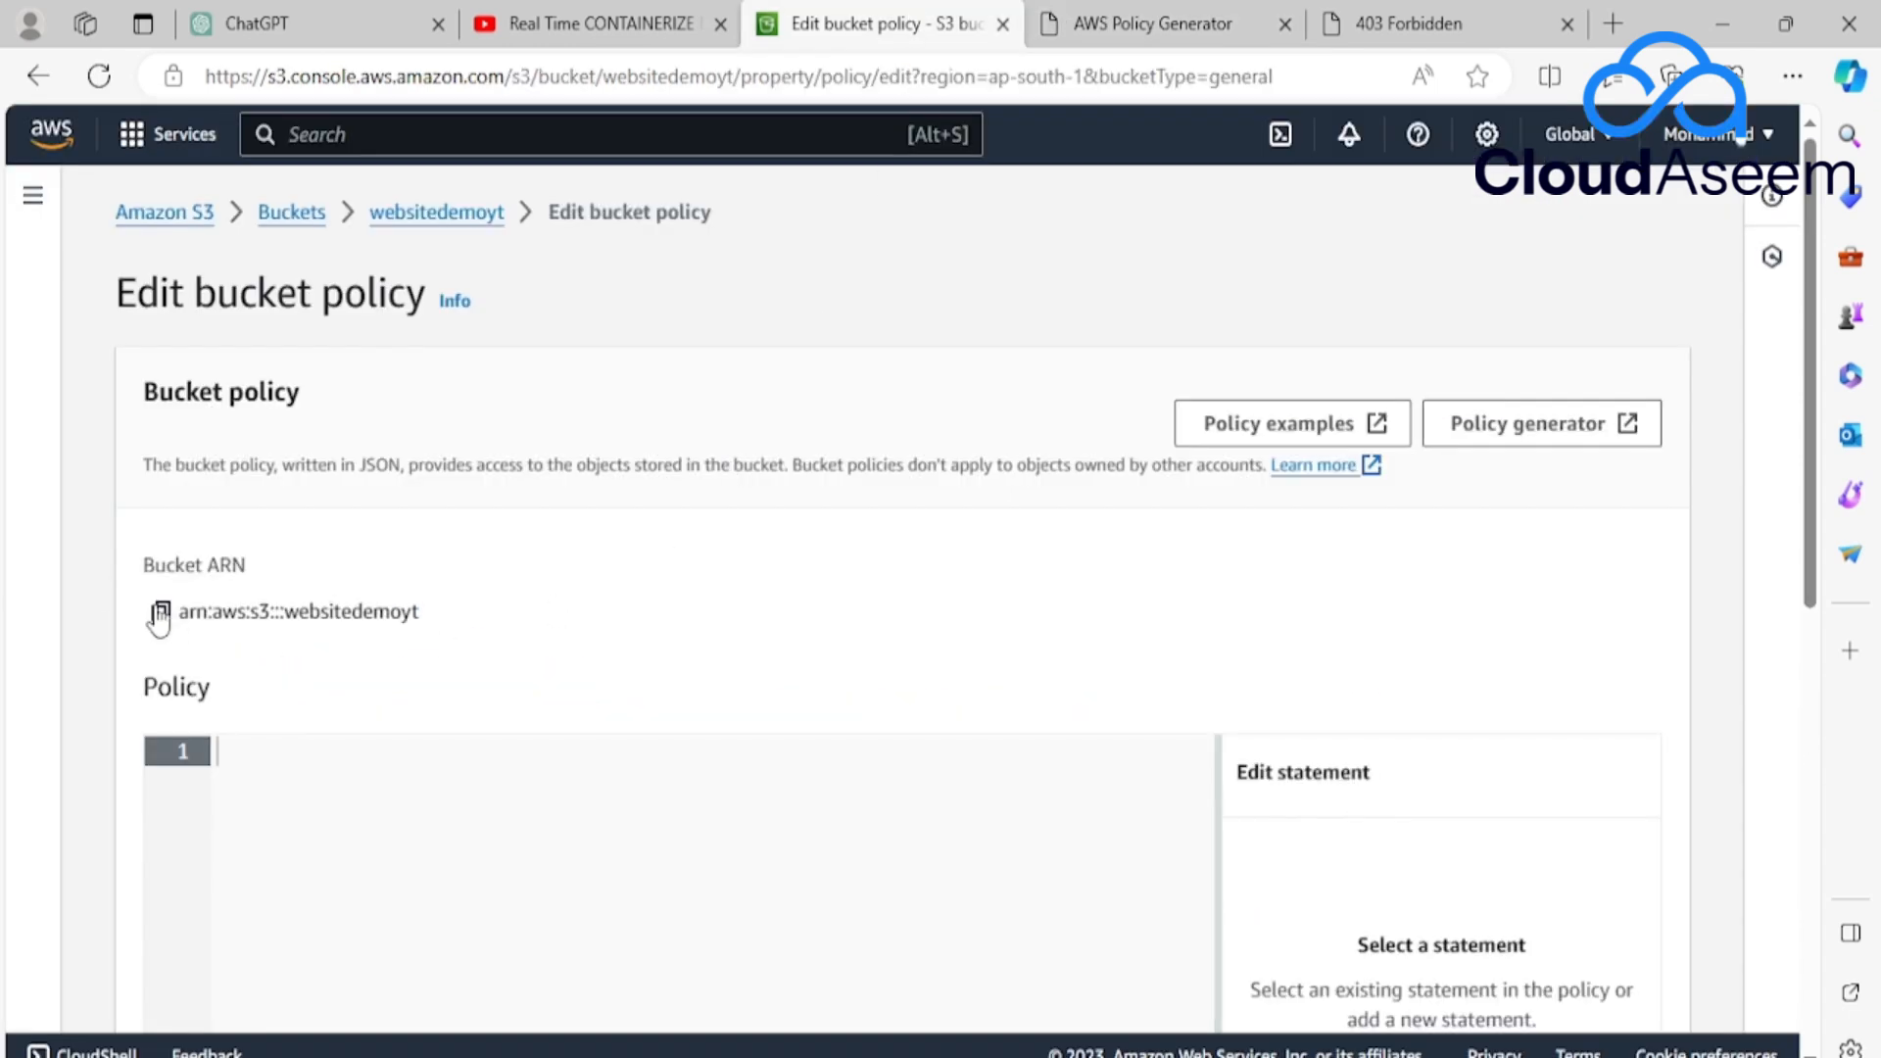
pyautogui.click(161, 611)
pyautogui.click(1108, 22)
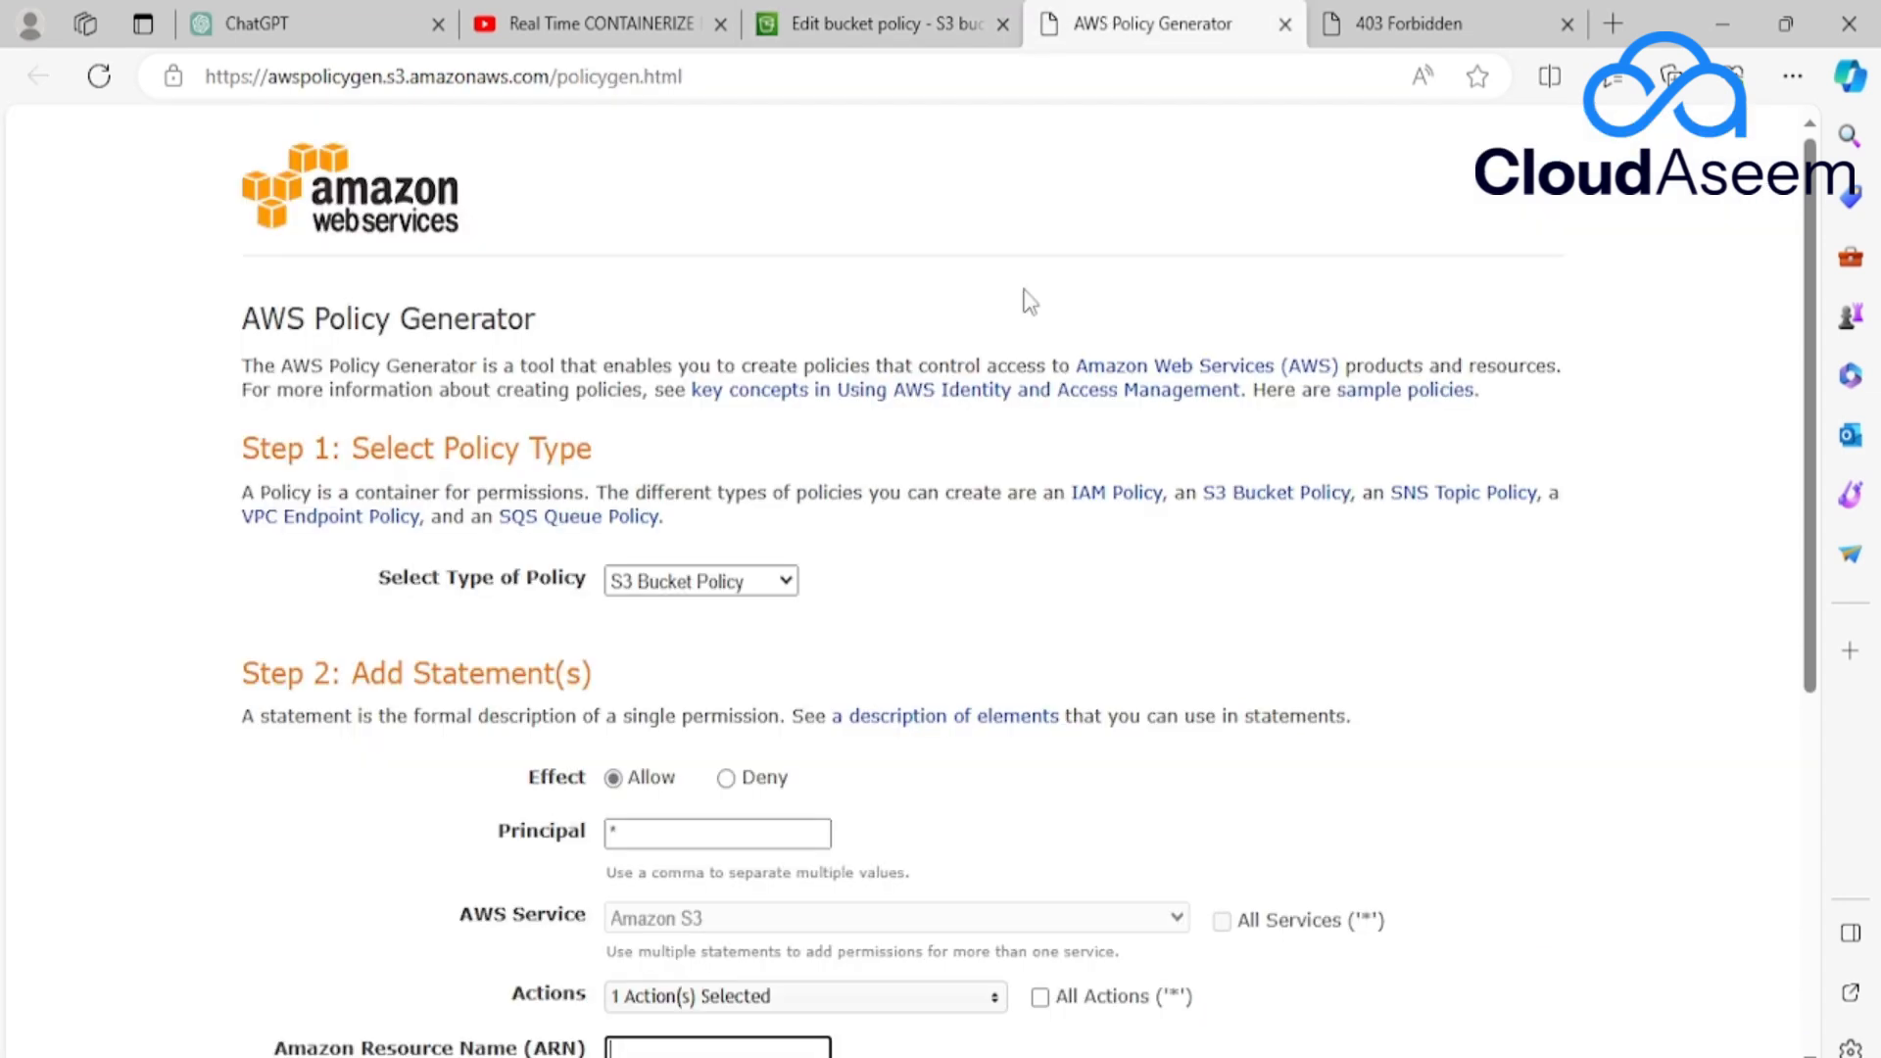
pyautogui.scroll(-3, 725, 872)
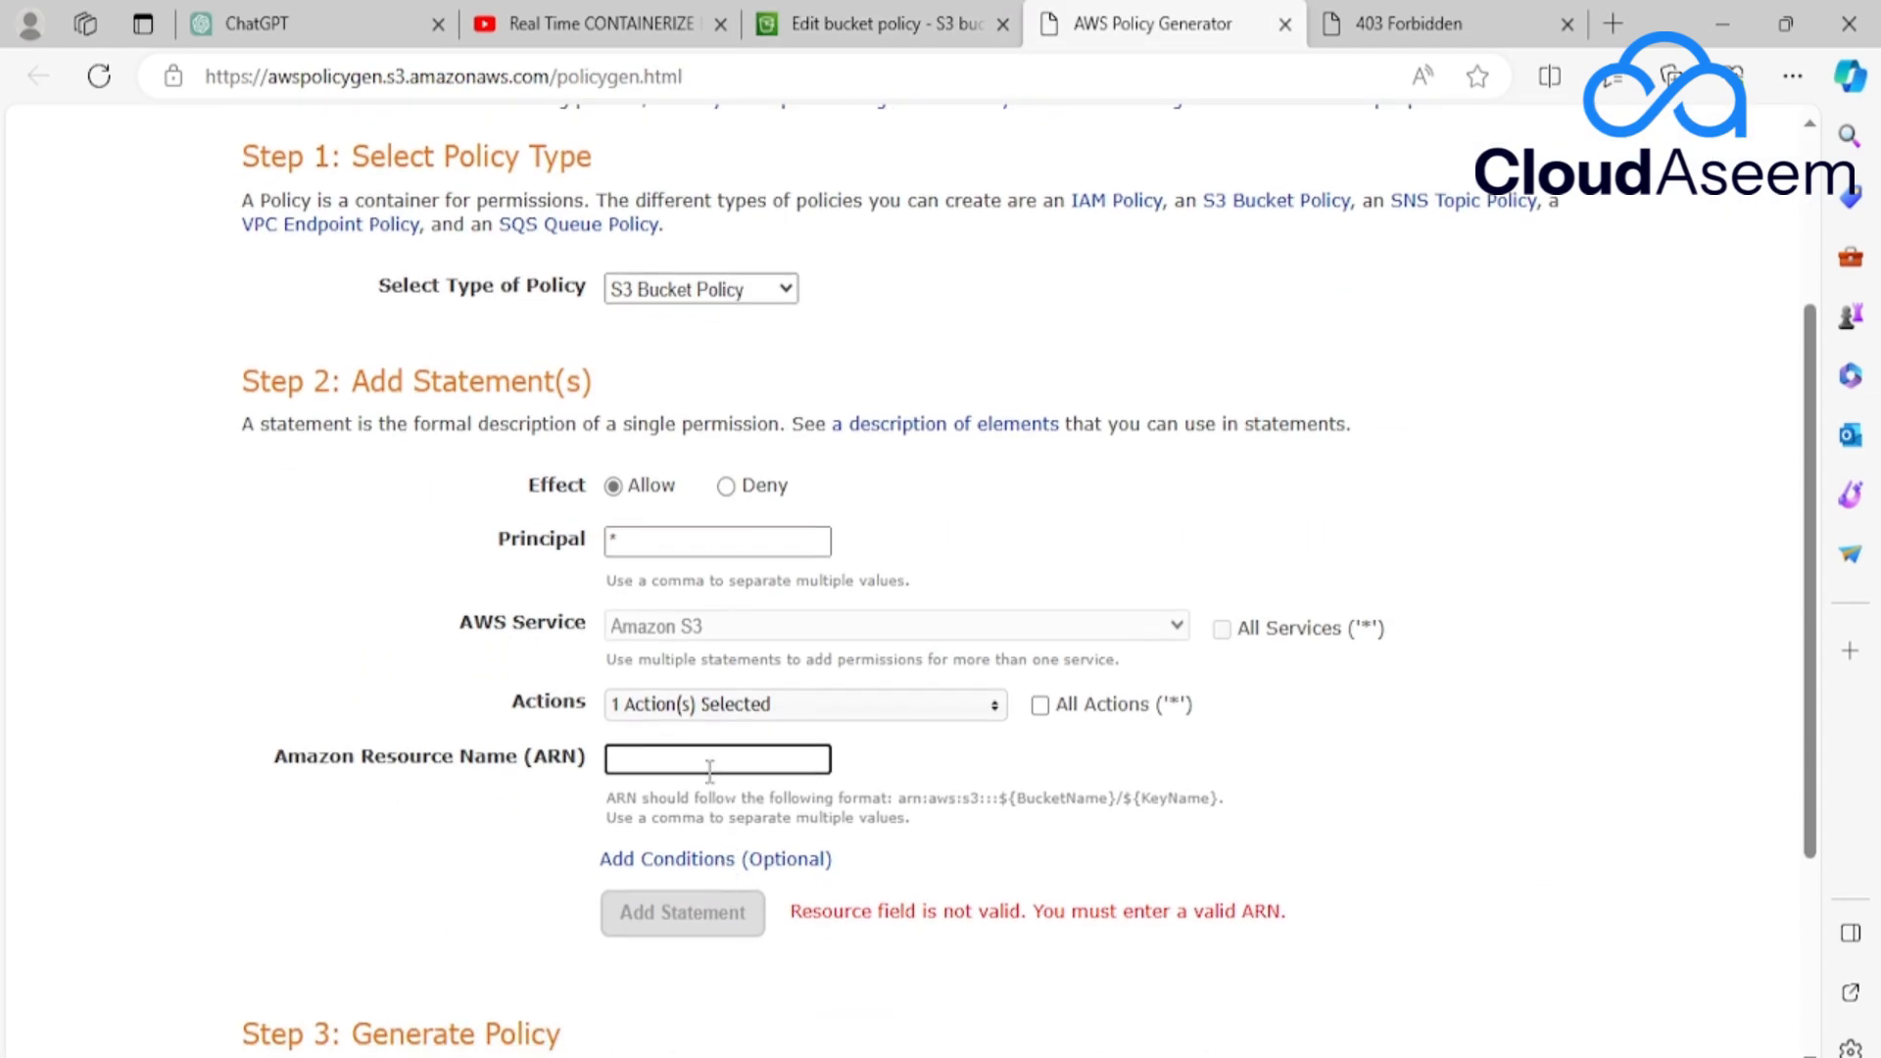
pyautogui.click(711, 760)
pyautogui.hotkey('ctrl', 'v')
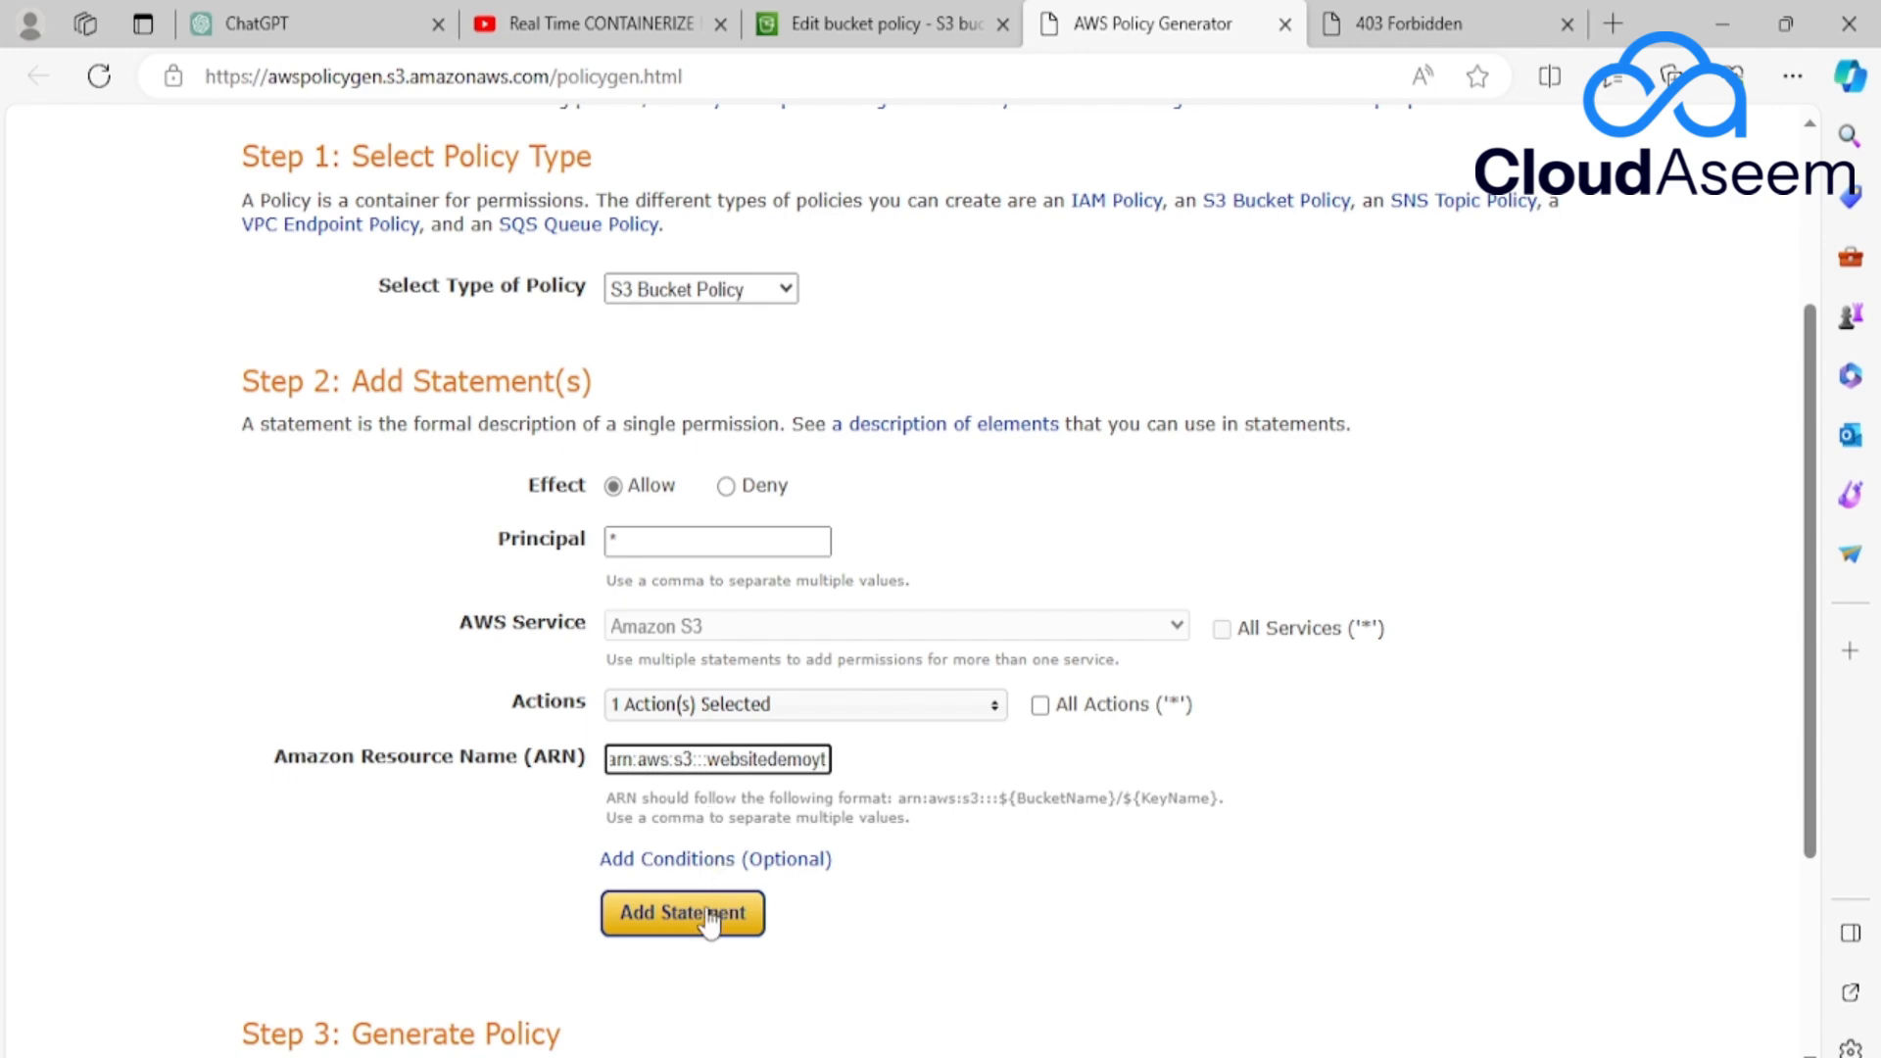
# Add the statement and generate the policy JSON document.
pyautogui.click(707, 915)
pyautogui.scroll(-5, 568, 483)
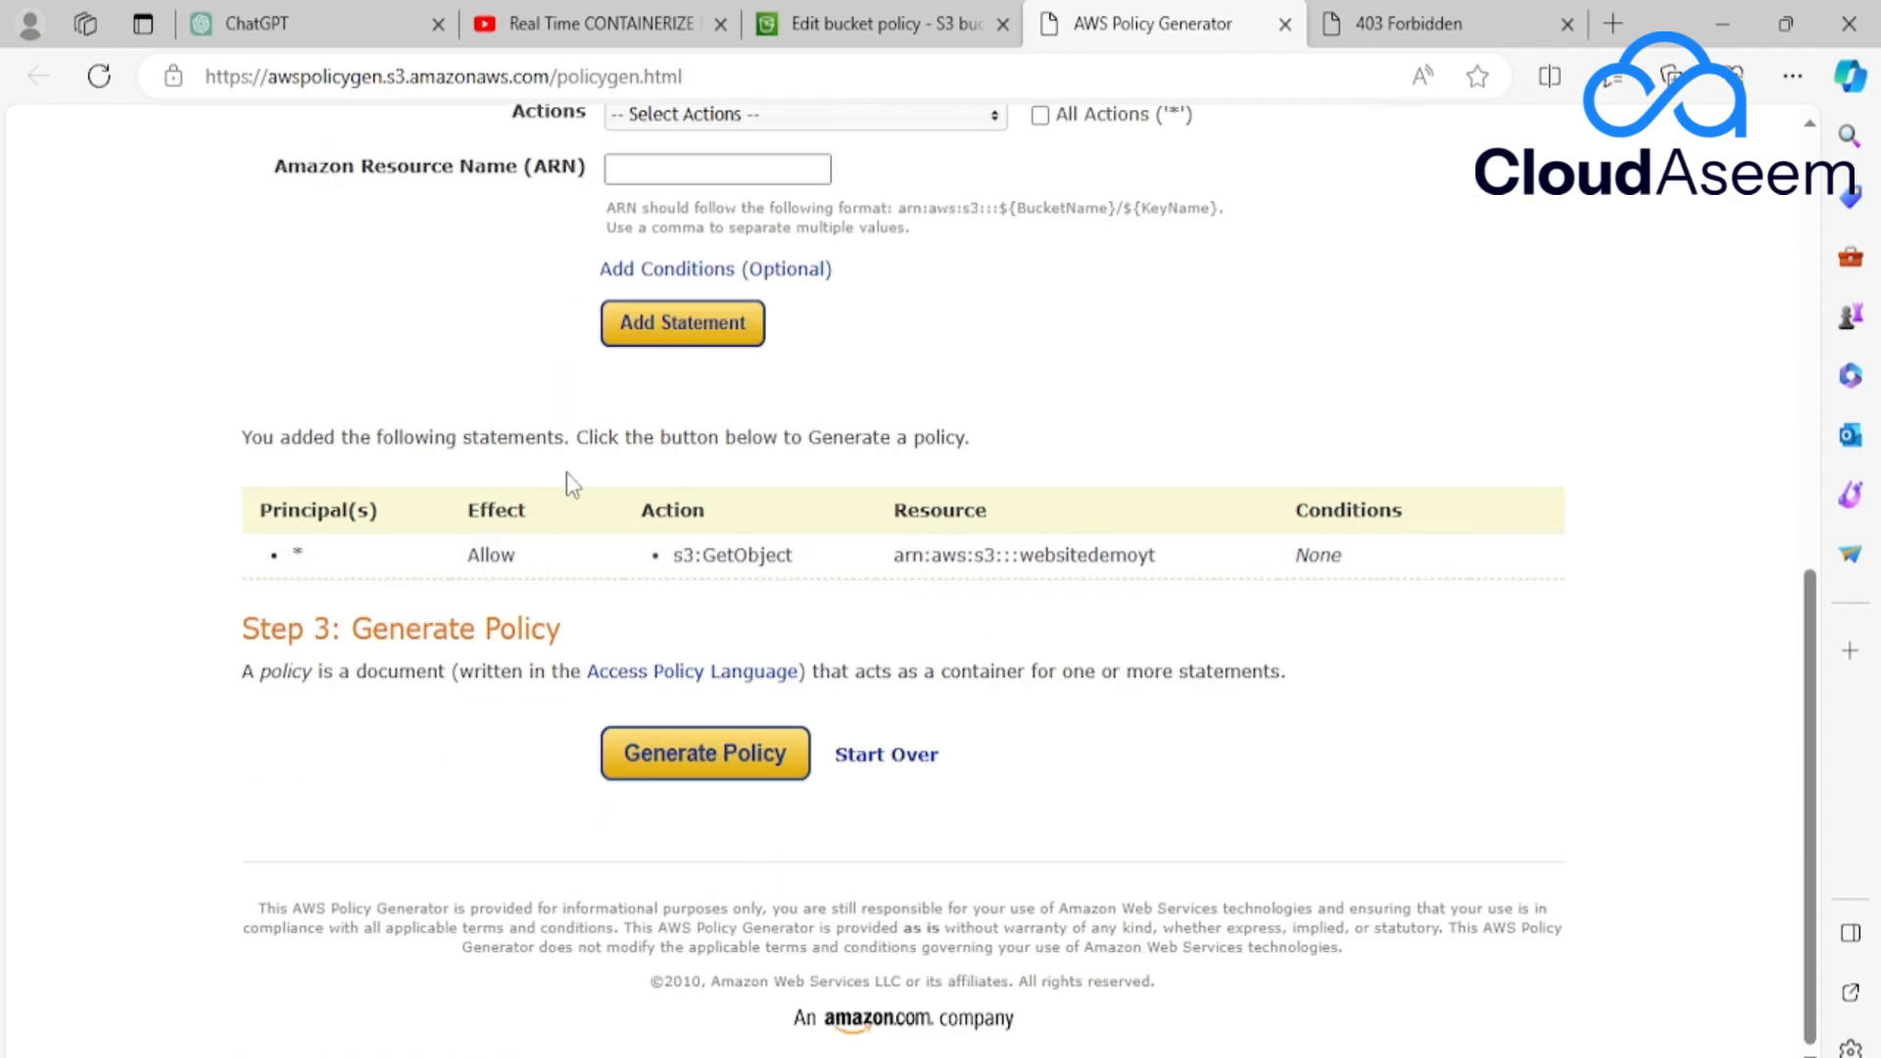
pyautogui.click(742, 771)
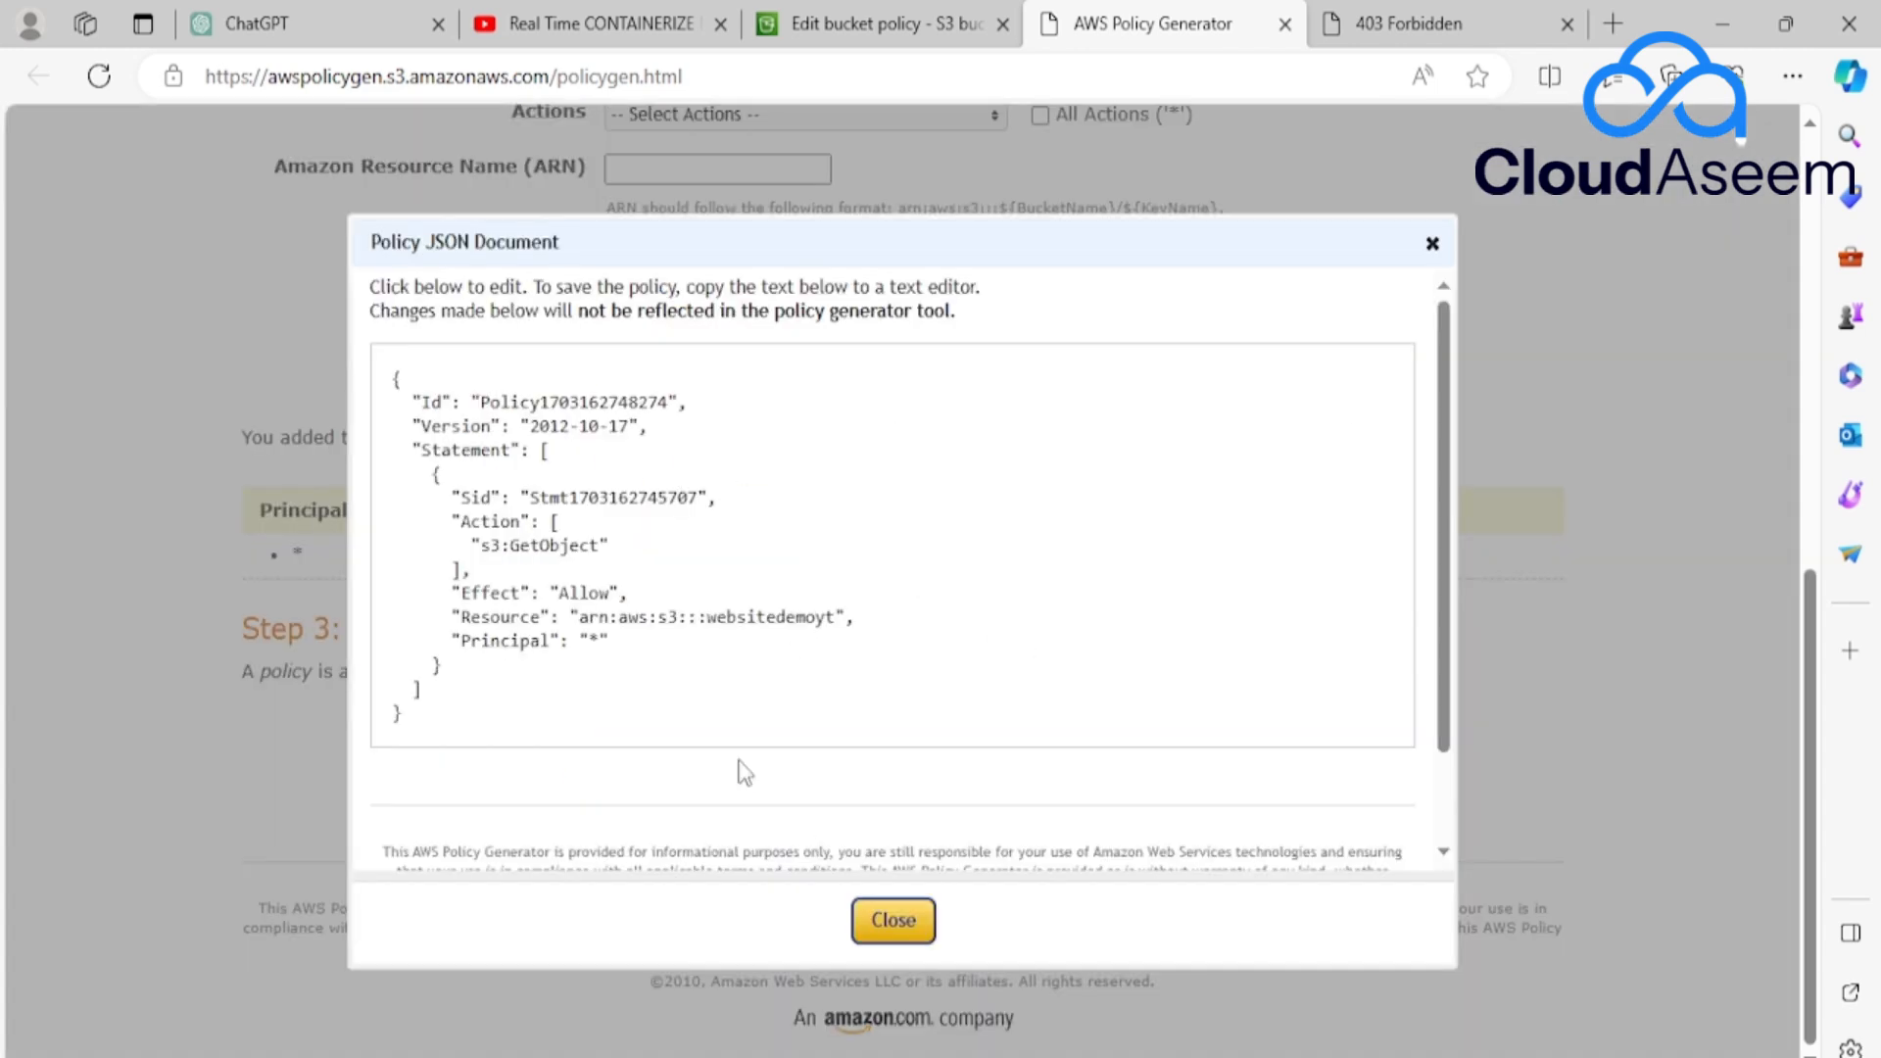
# Copy the whole generated policy JSON and paste it into the policy editor of the websitedemoyt bucket.
pyautogui.scroll(2, 742, 693)
pyautogui.scroll(-1, 627, 627)
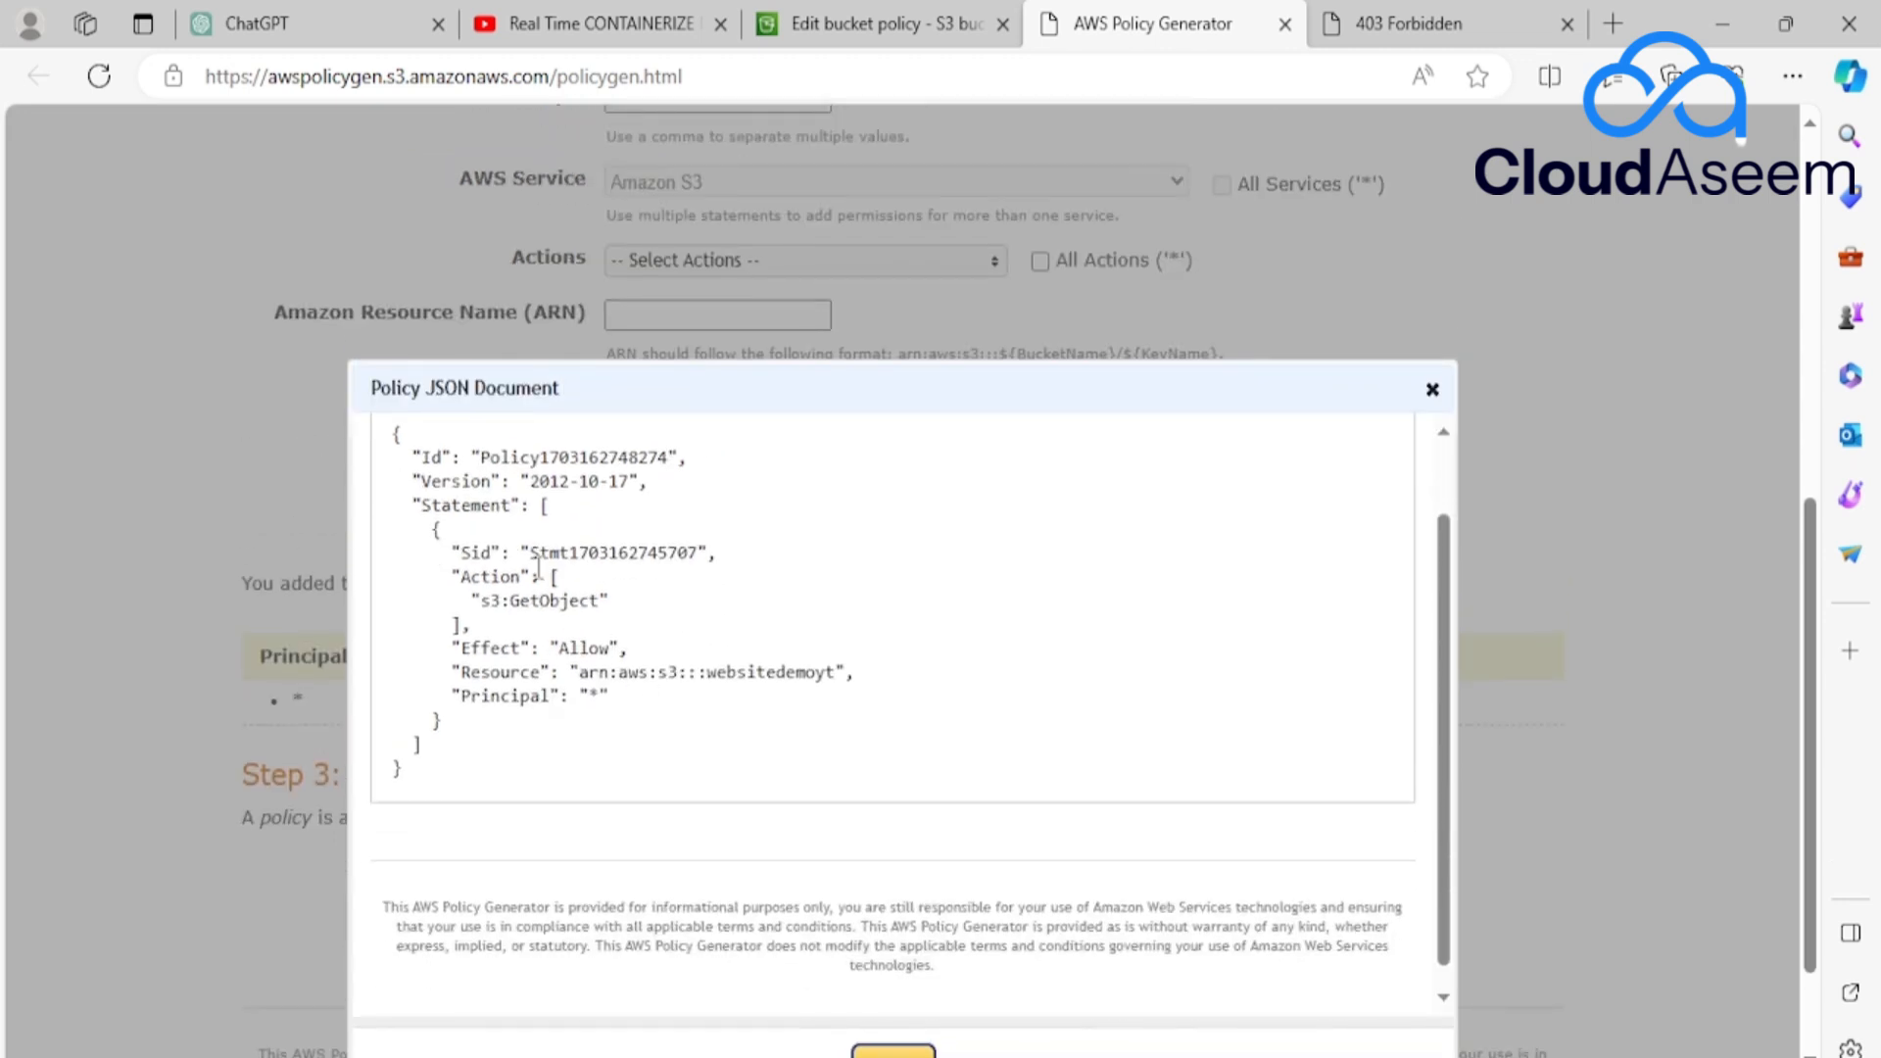
pyautogui.scroll(1, 499, 559)
pyautogui.moveTo(395, 526); pyautogui.dragTo(456, 859)
pyautogui.hotkey('ctrl', 'c')
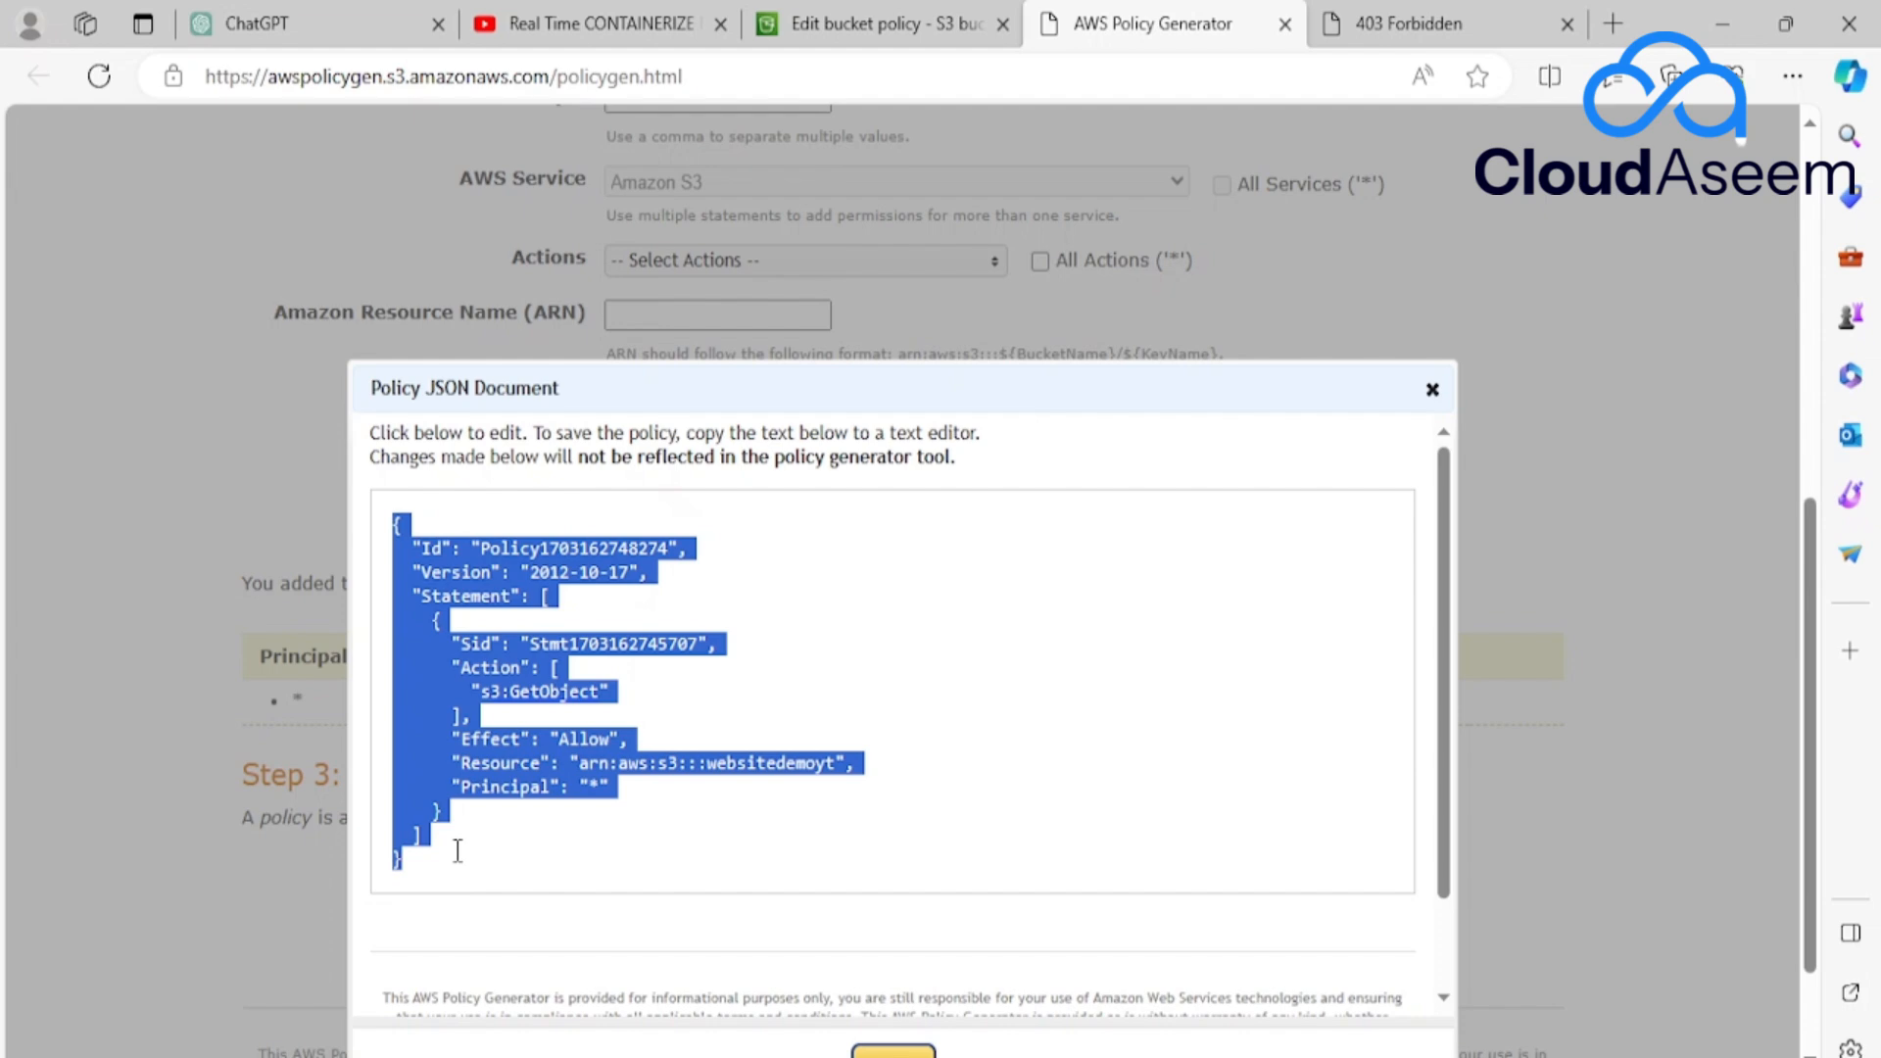
pyautogui.click(863, 23)
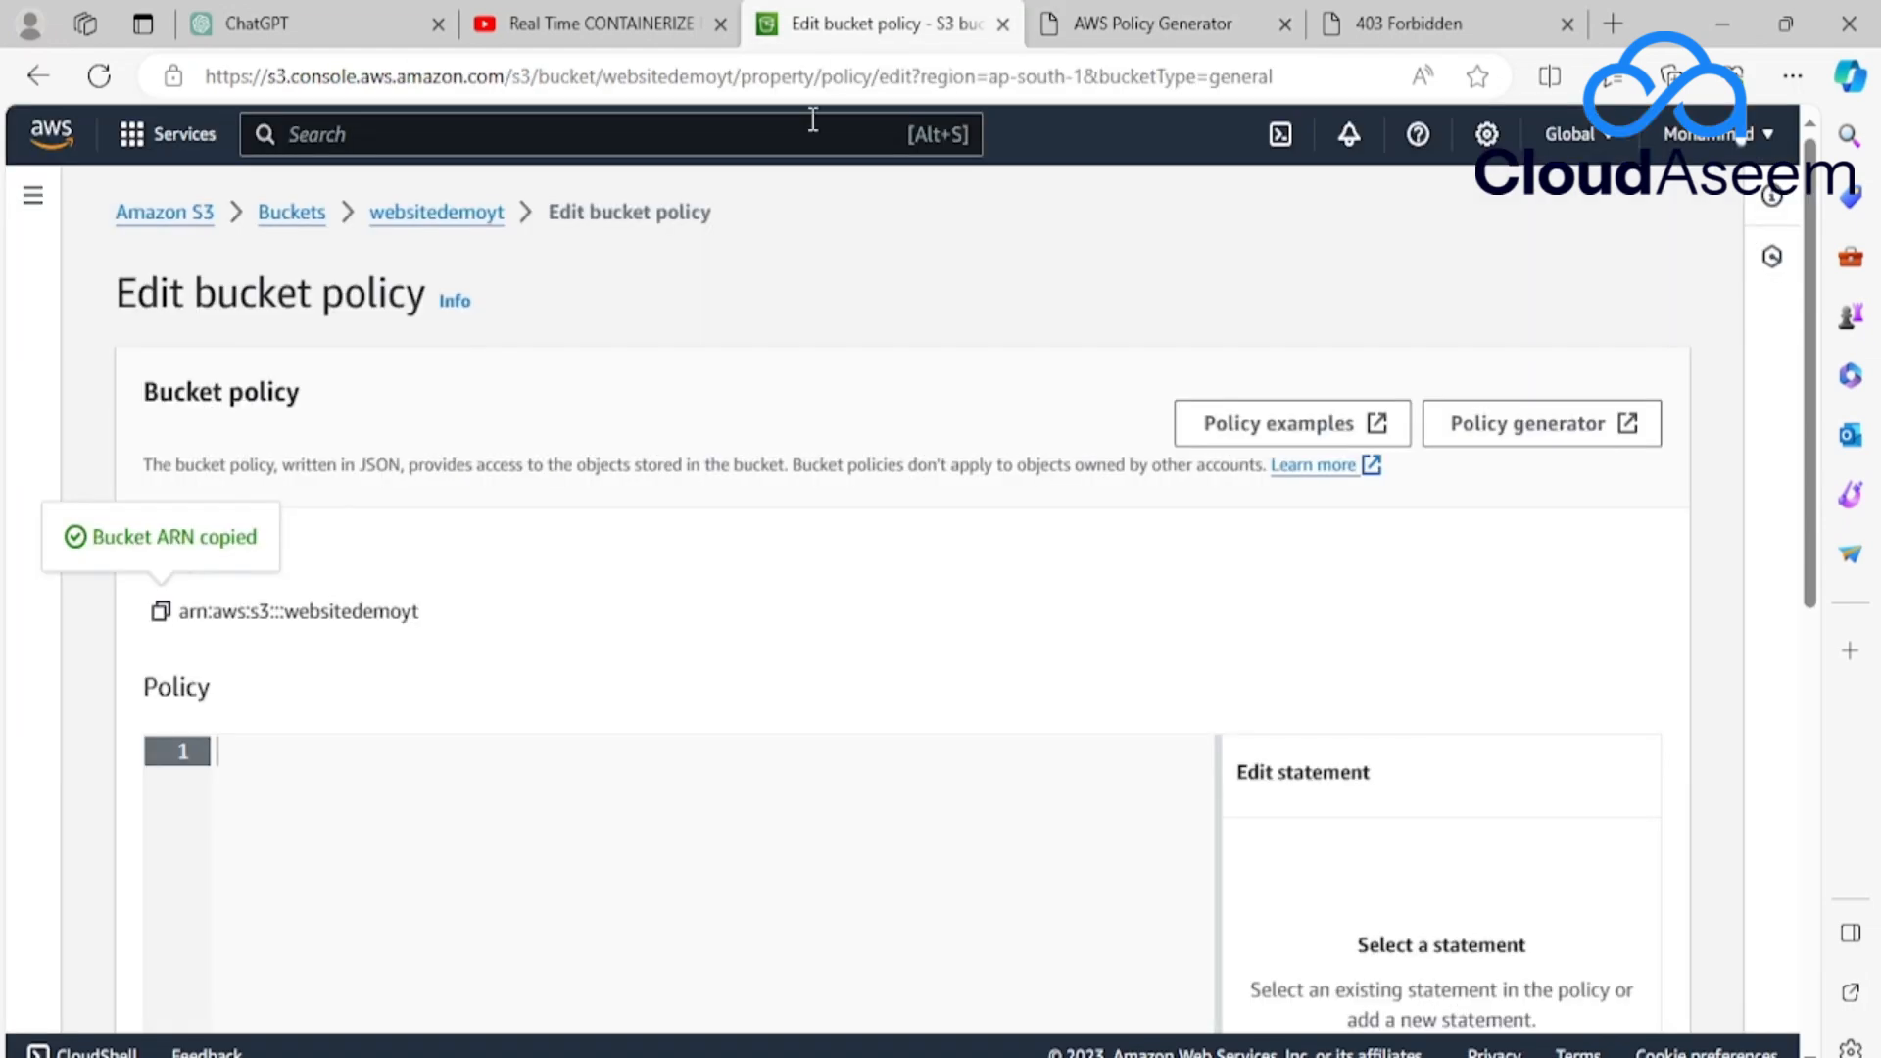
pyautogui.scroll(-2, 399, 679)
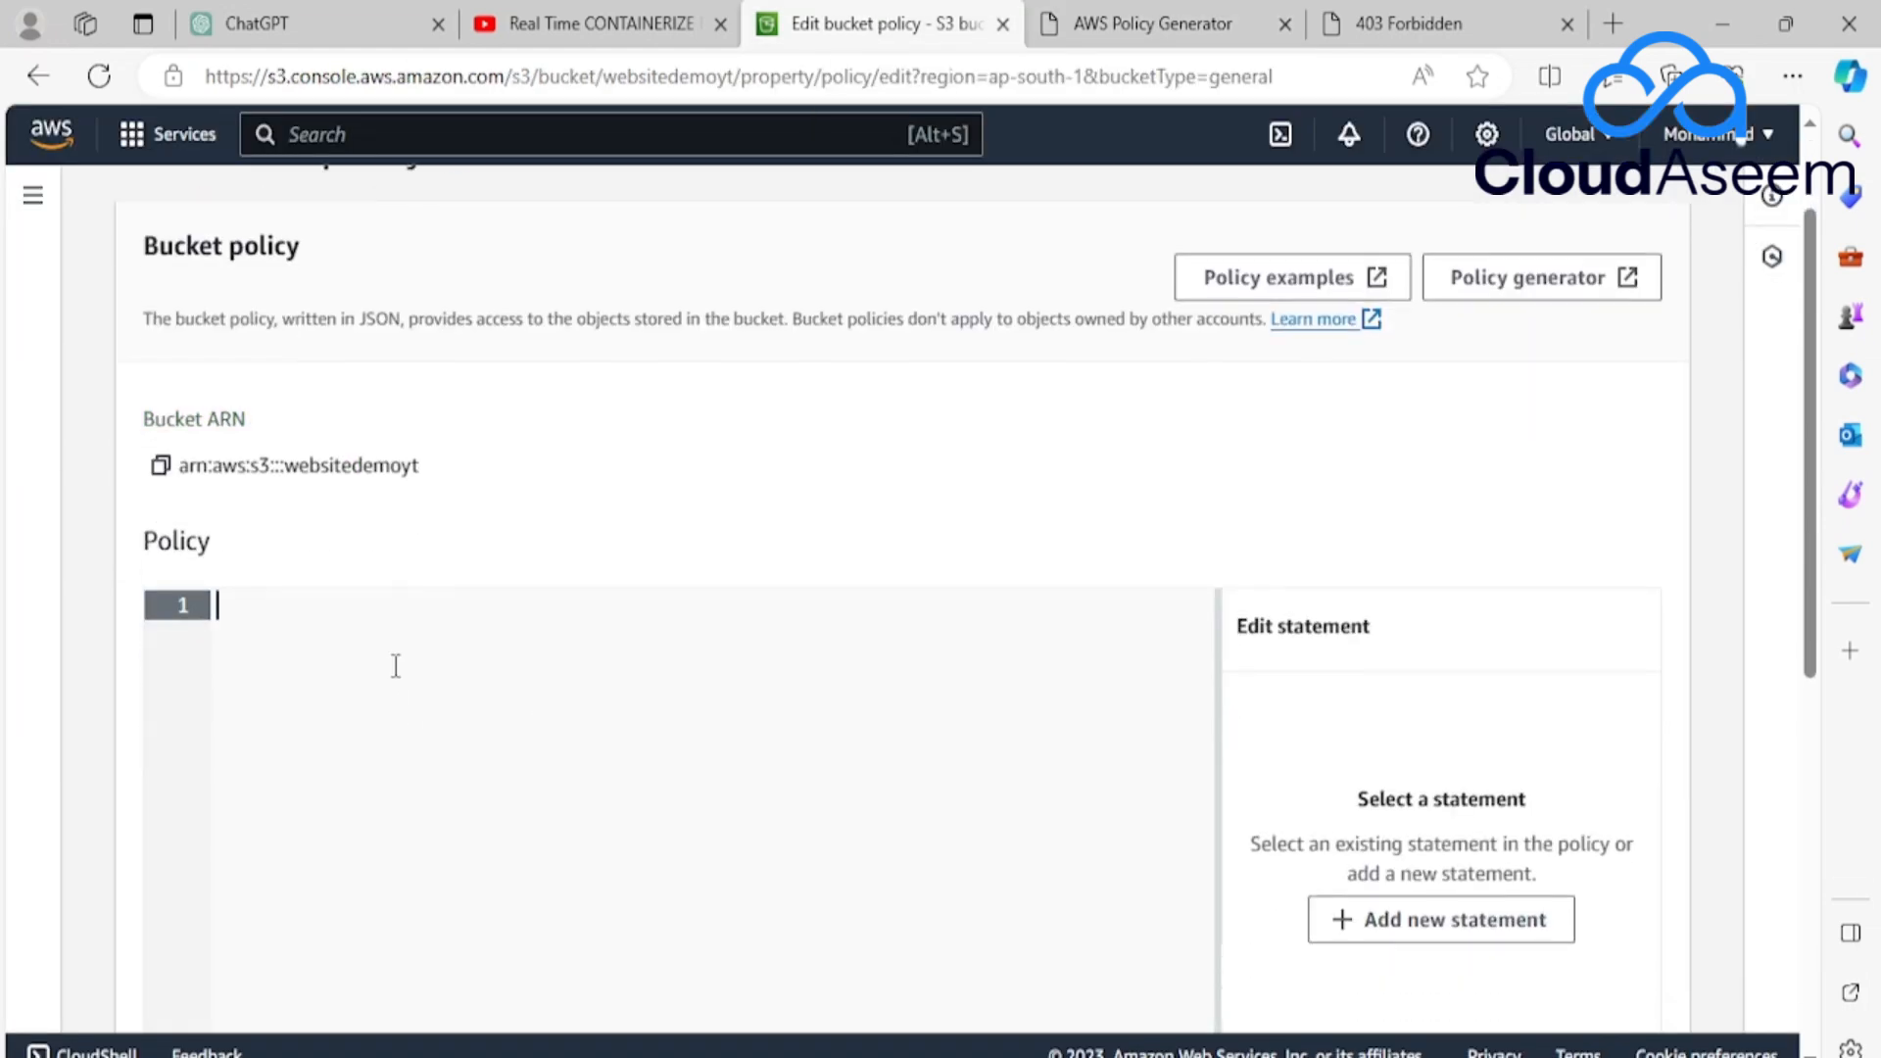
pyautogui.hotkey('ctrl', 'v')
# Append /* to the bucket ARN in the policy's Resource line, comparing it with the example policy in the Word document.
pyautogui.scroll(-2, 737, 685)
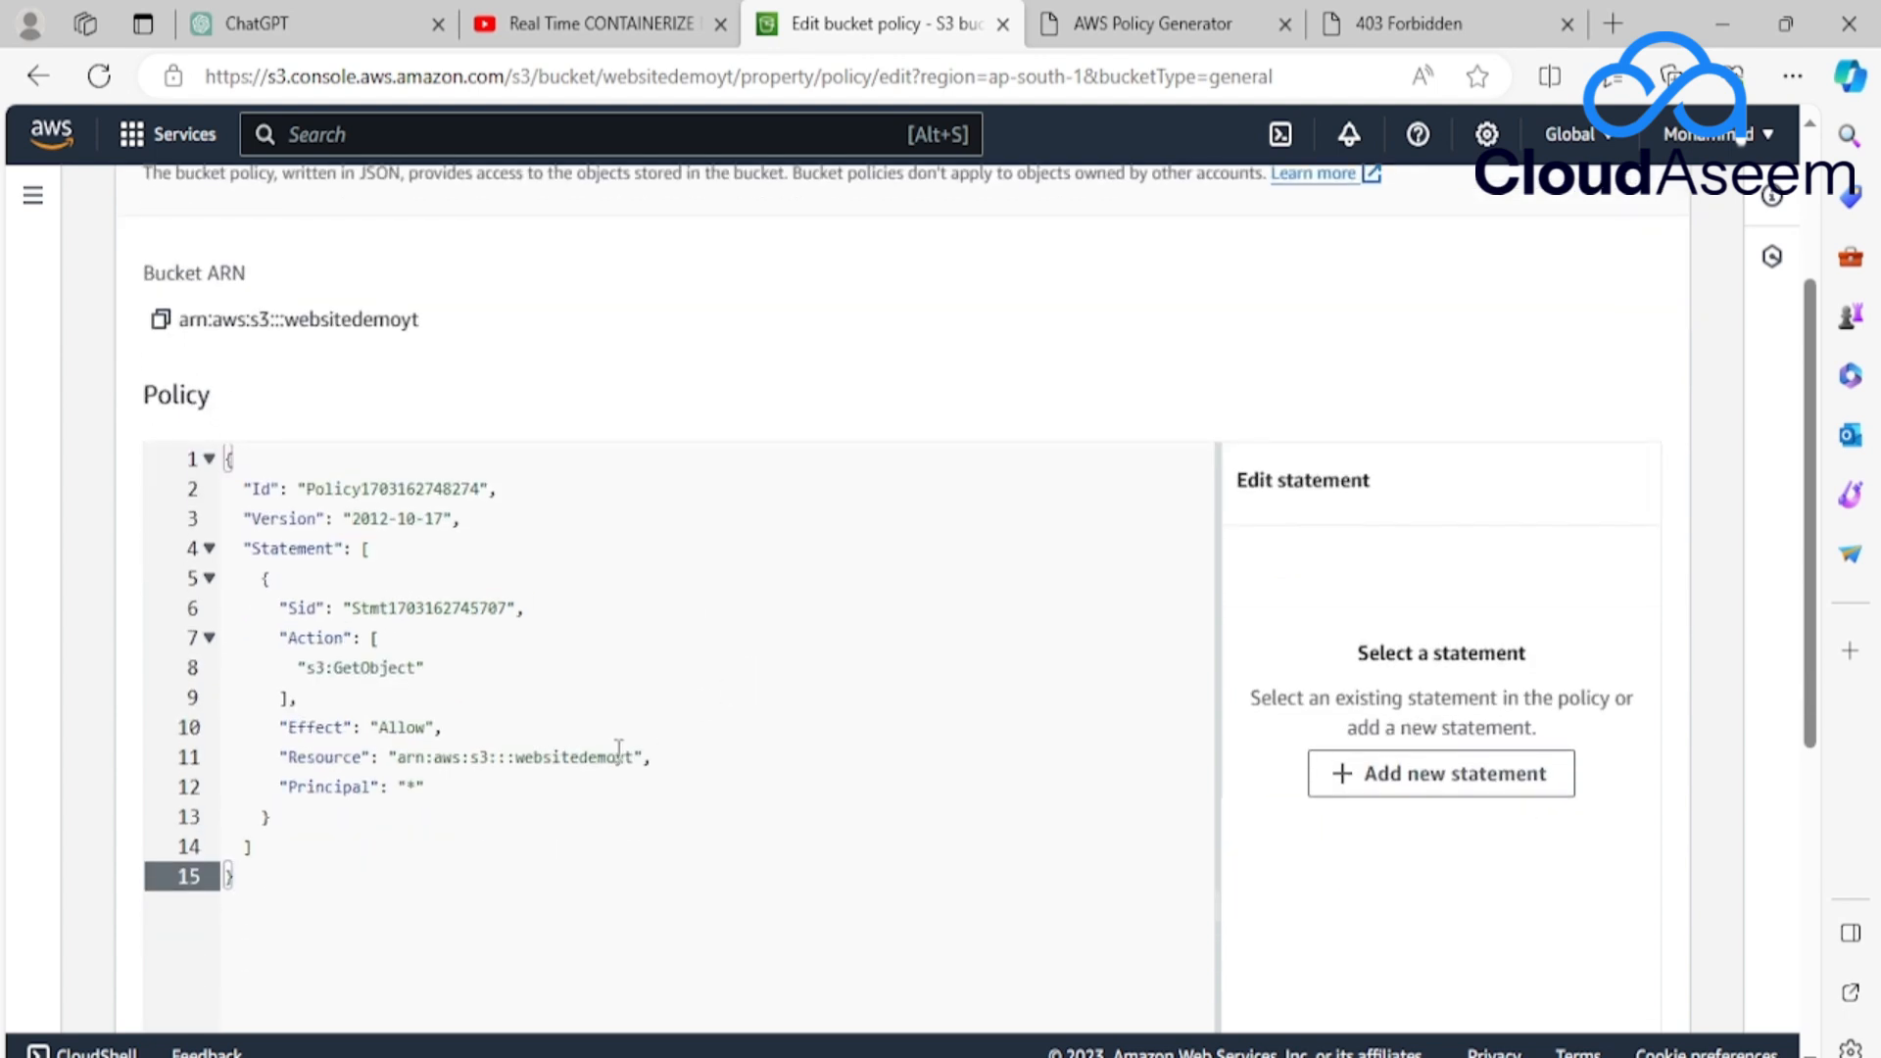
pyautogui.press('Up')
pyautogui.press('Up')
pyautogui.press('Up')
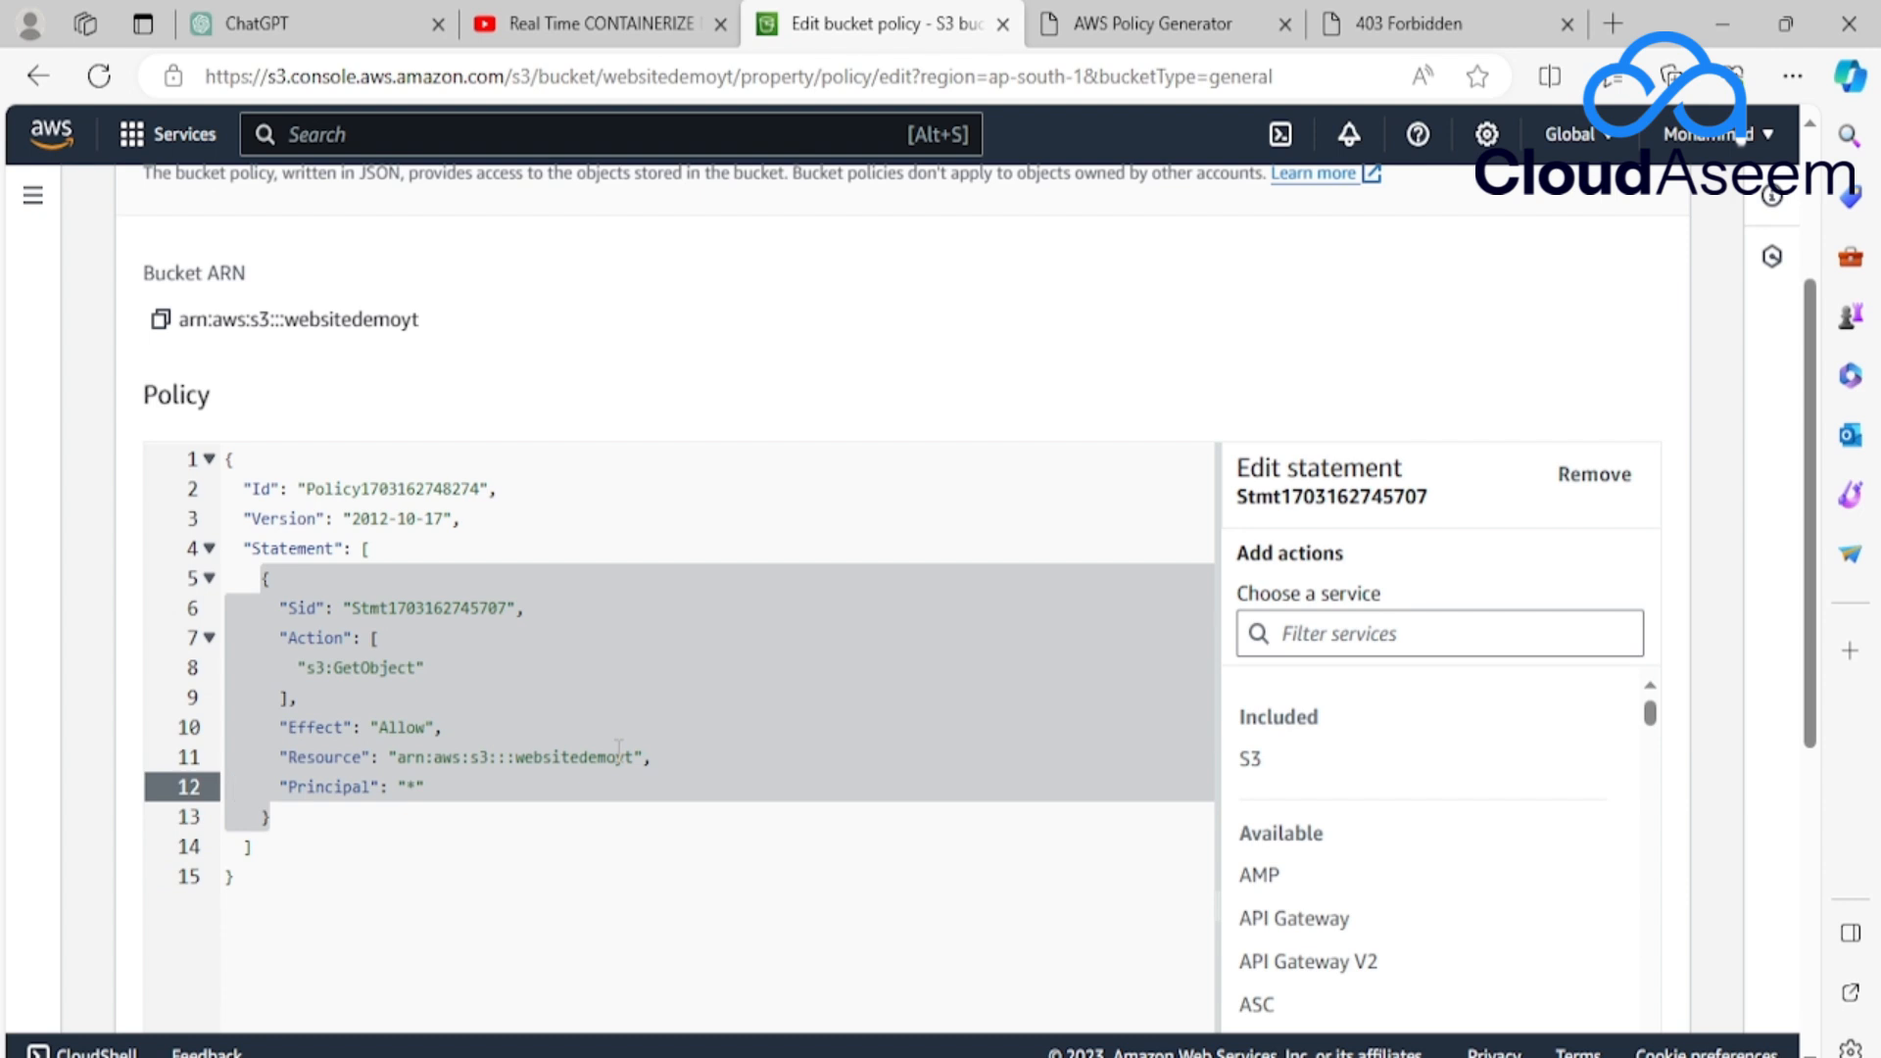
pyautogui.press('Up')
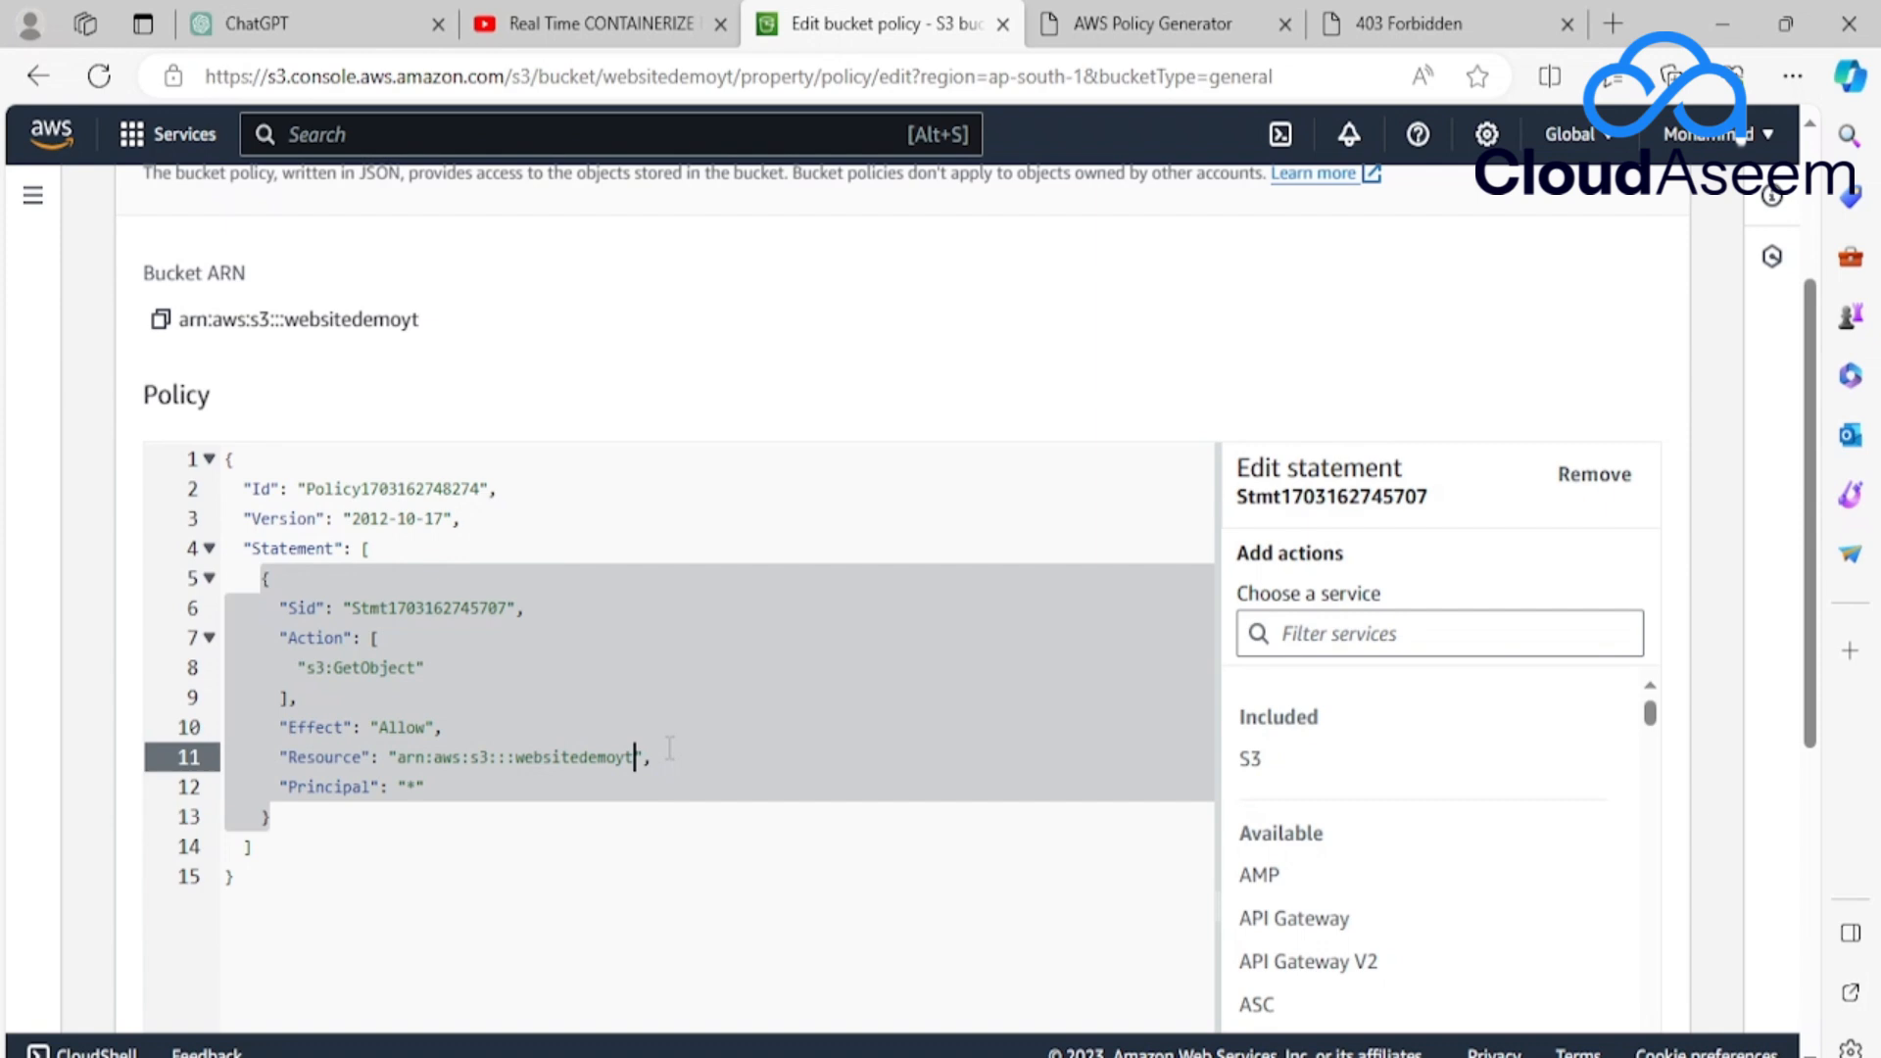
pyautogui.hotkey('alt', 'Tab')
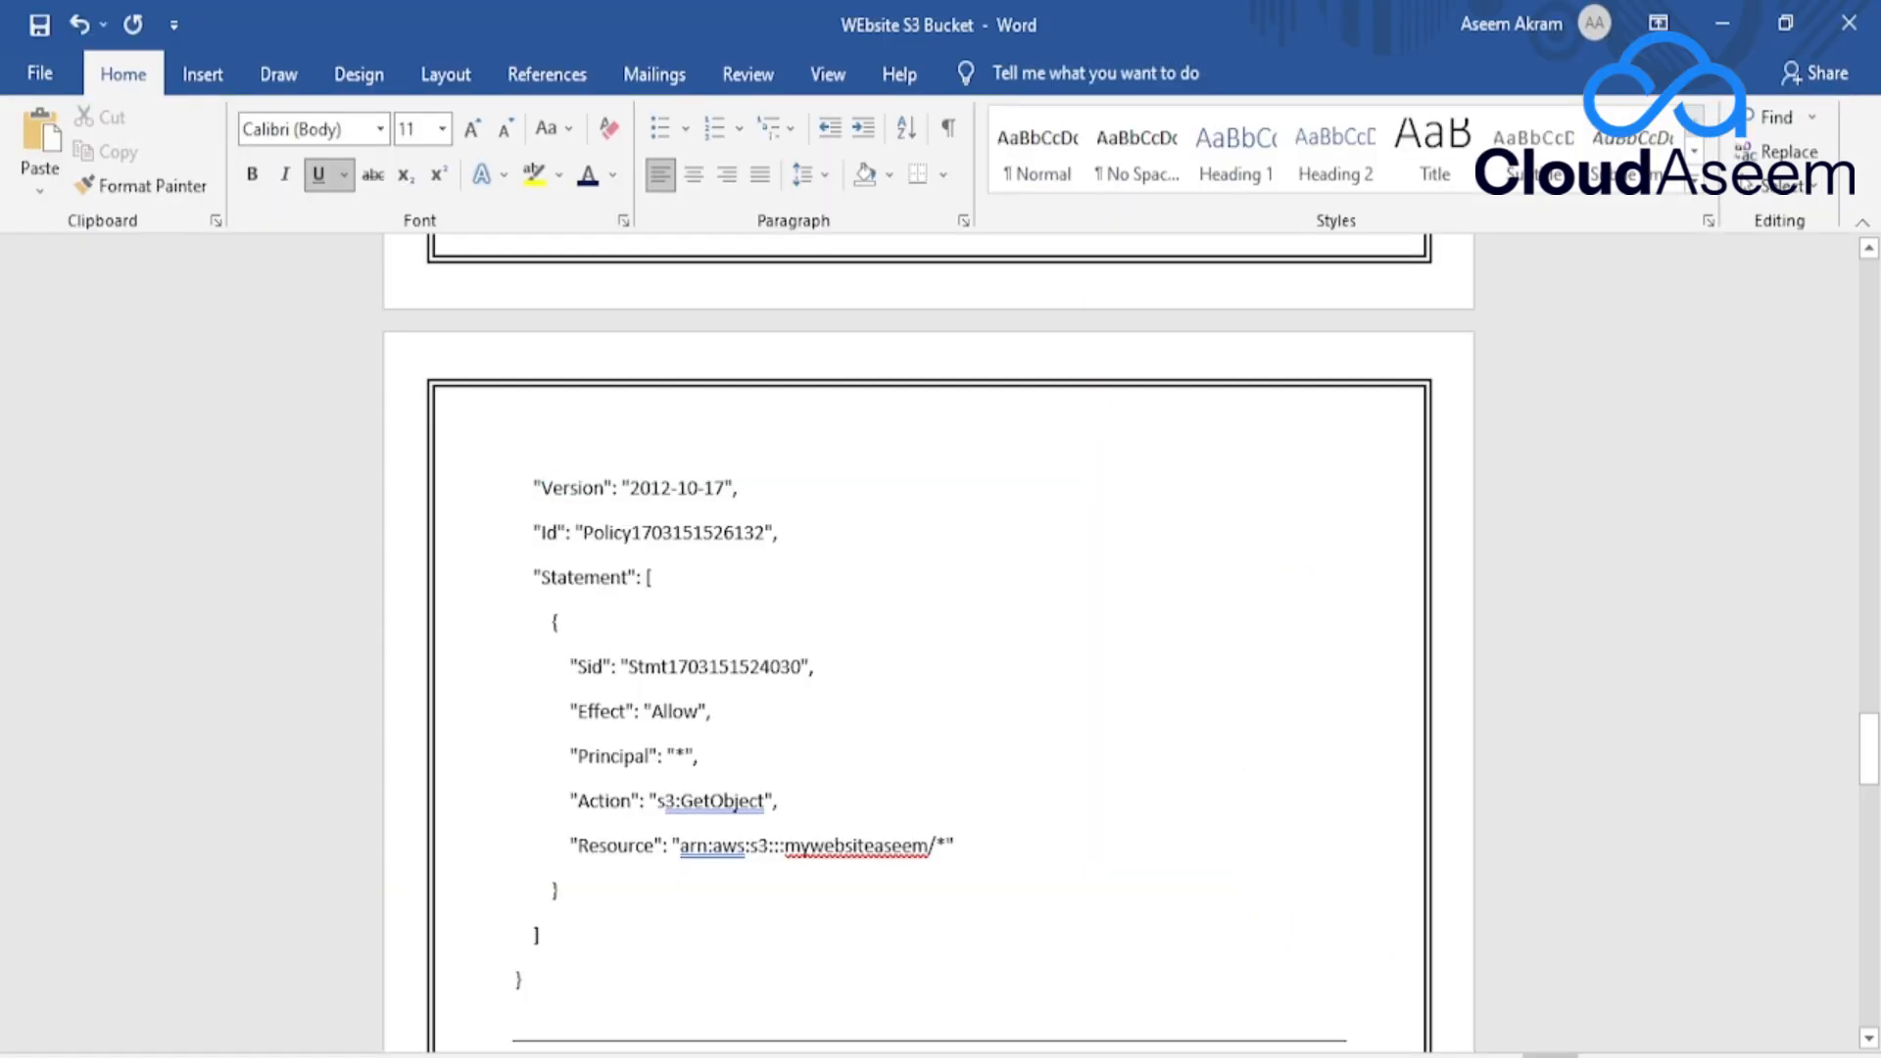
pyautogui.hotkey('alt', 'Tab')
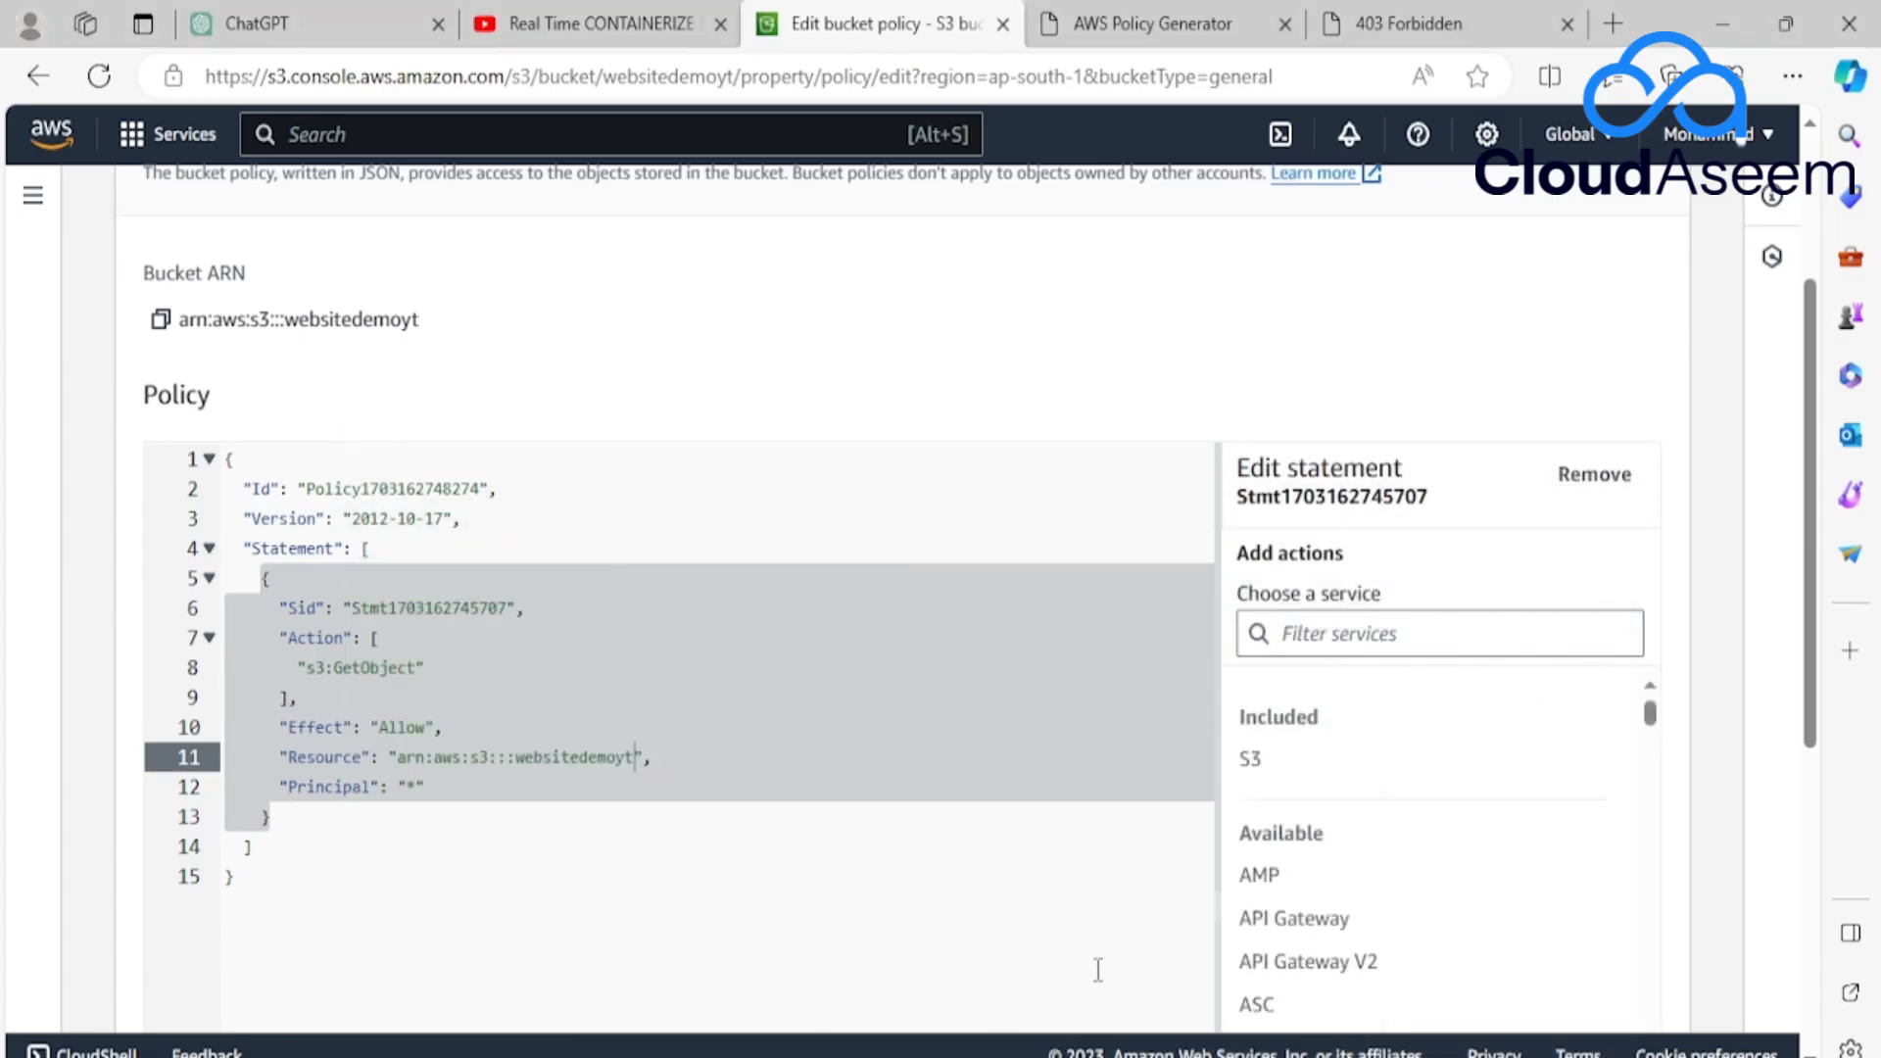
pyautogui.write('/*')
pyautogui.hotkey('alt', 'Tab')
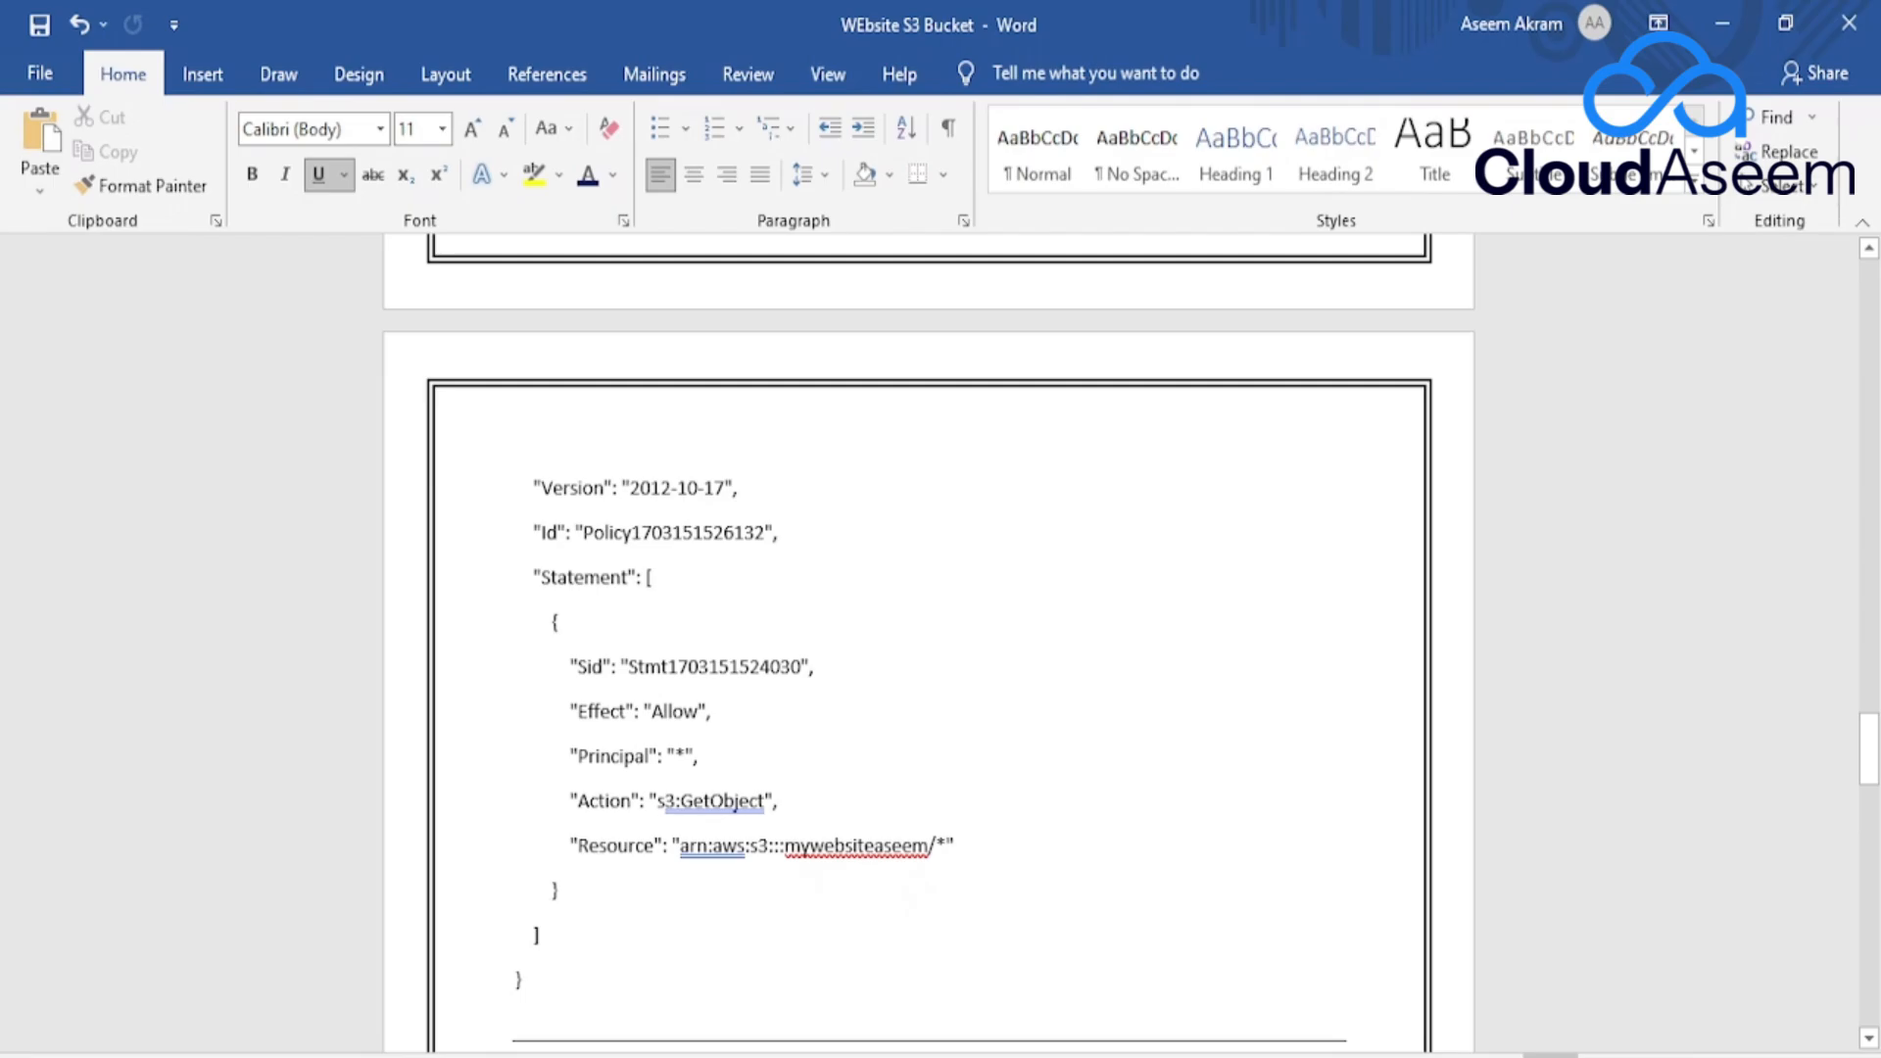
pyautogui.hotkey('alt', 'Tab')
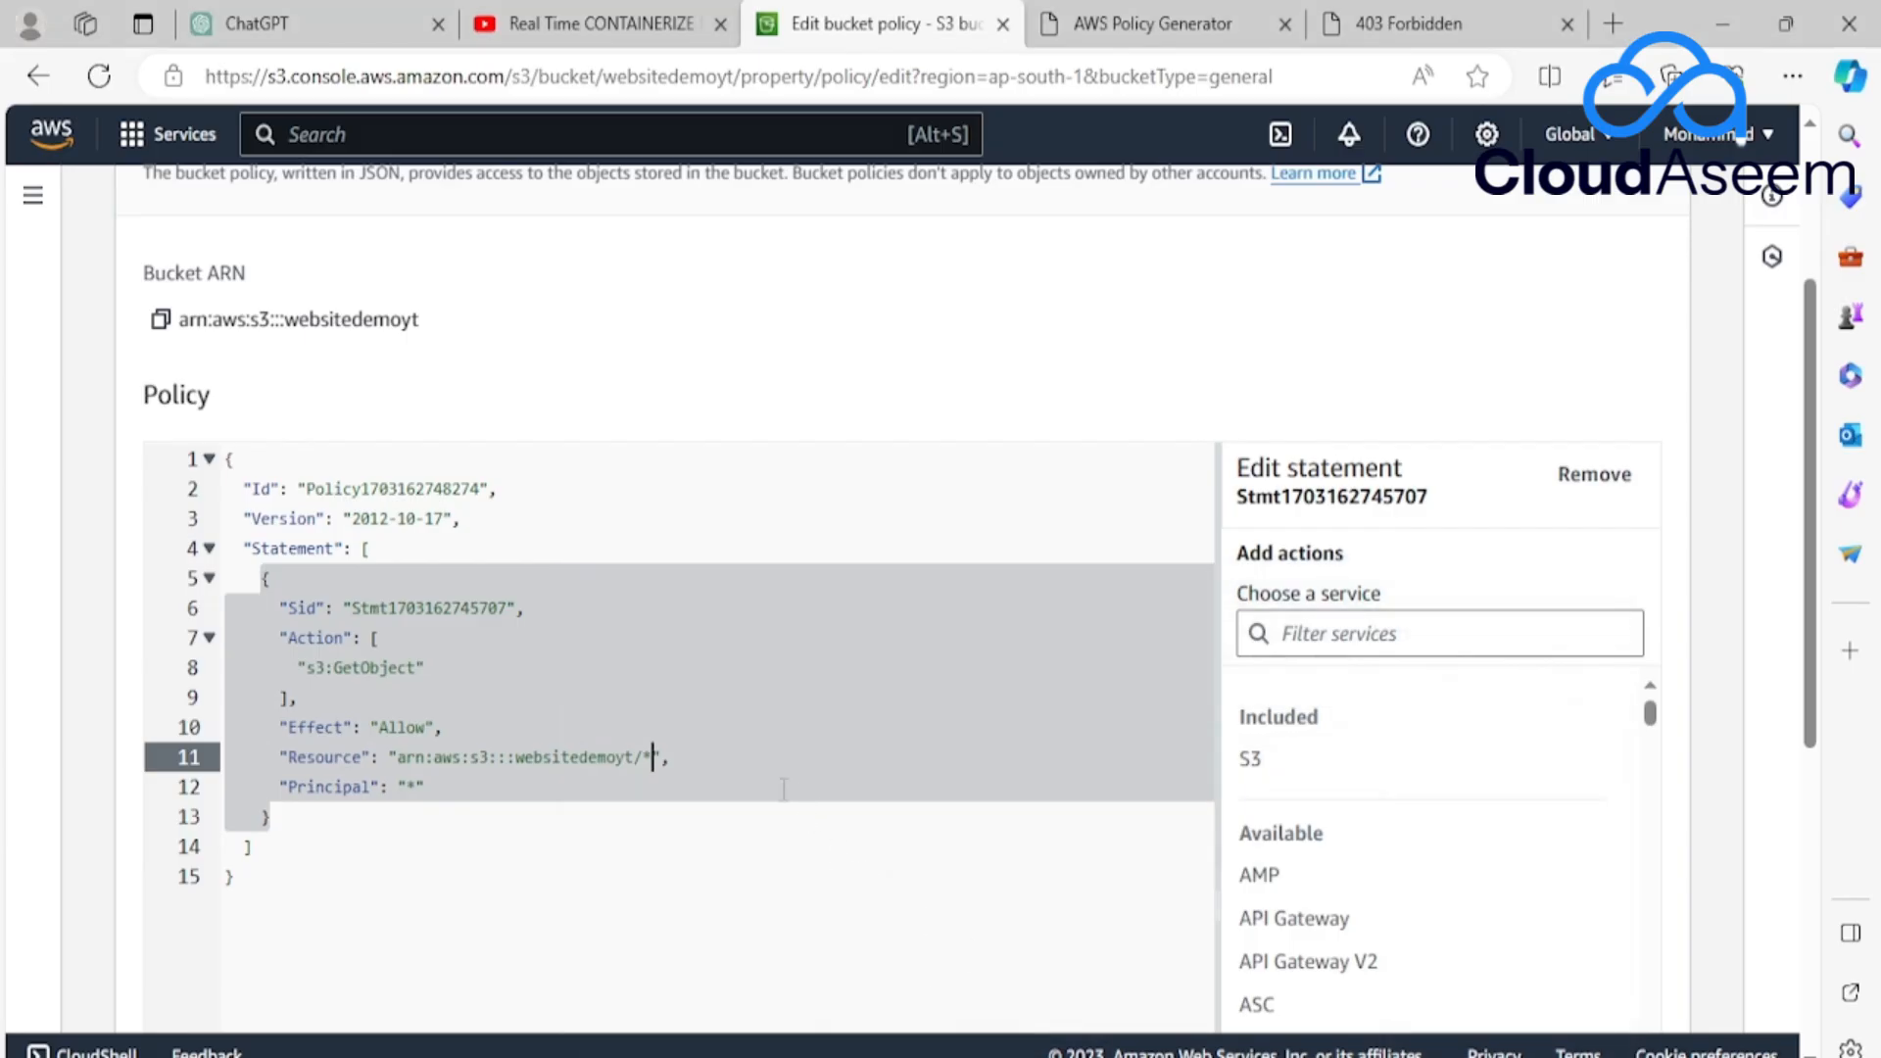
# Delete the comma at the end of the policy's Resource line and check the policy for errors.
pyautogui.press('BackSpace')
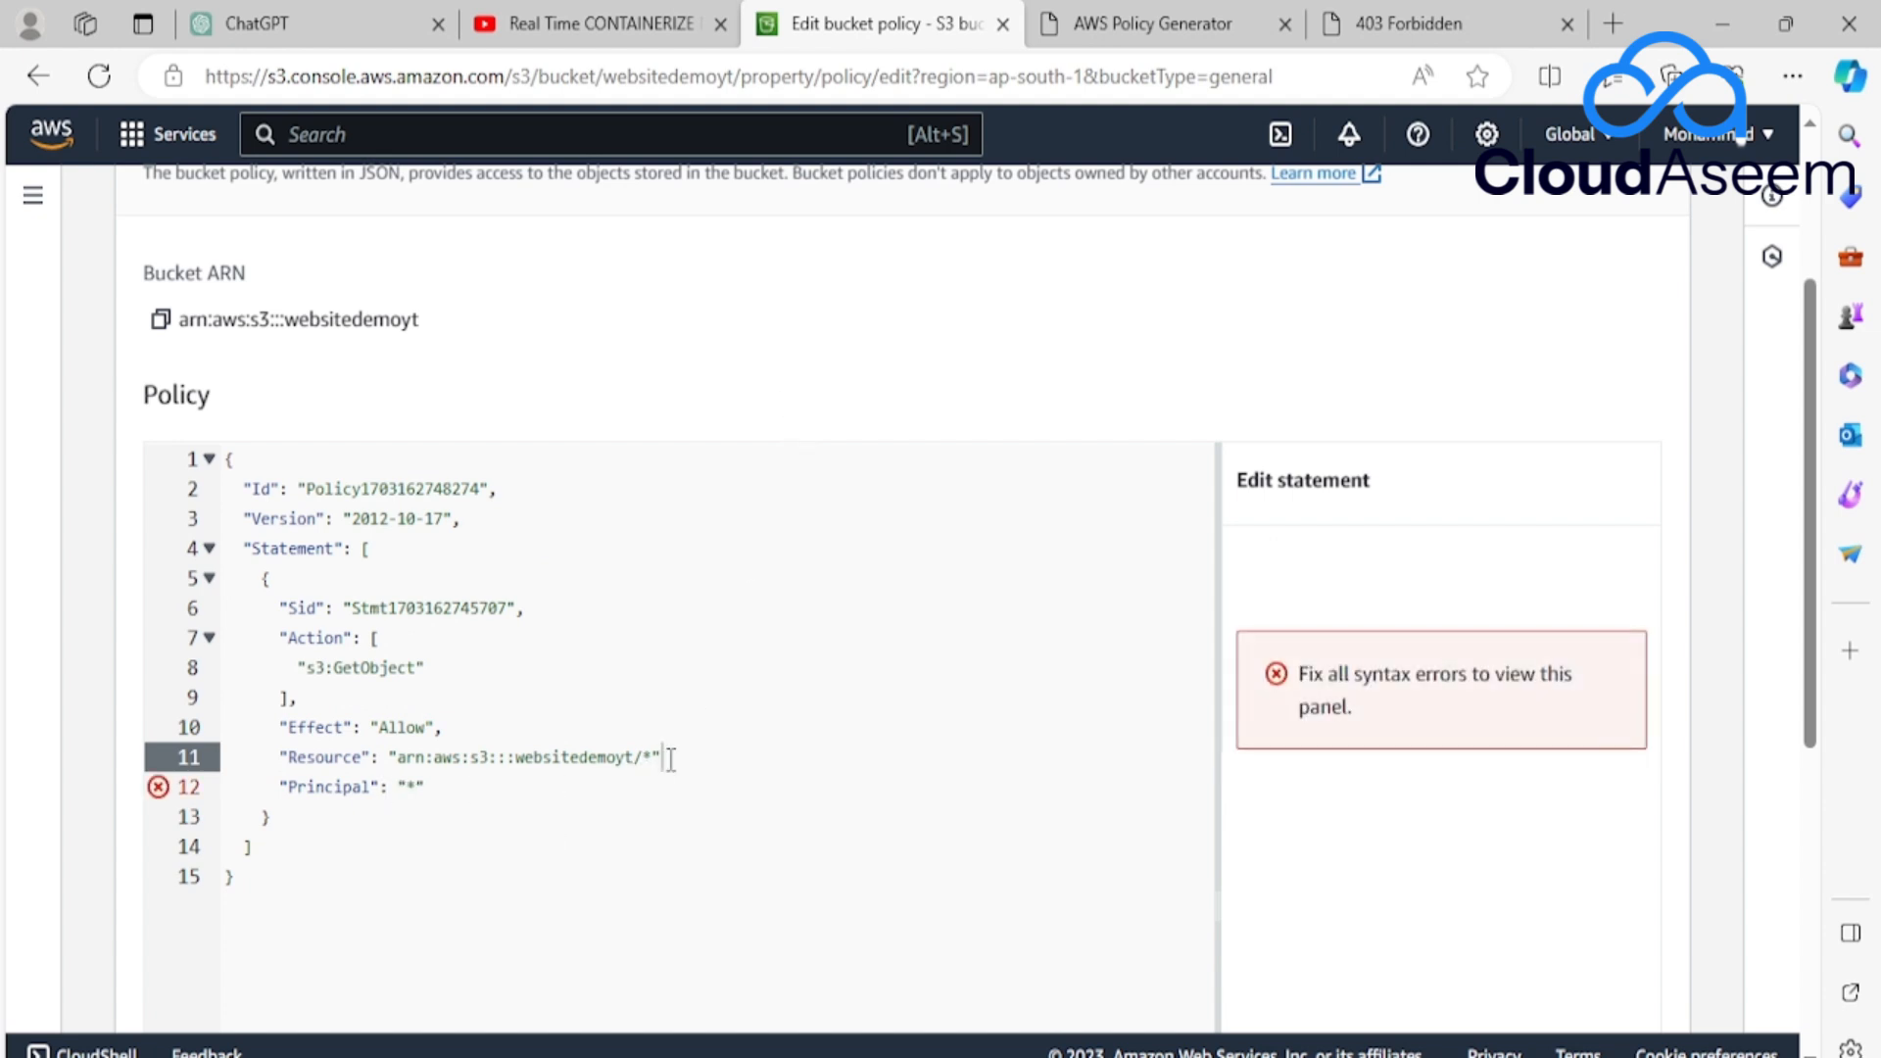
pyautogui.click(674, 792)
pyautogui.click(453, 812)
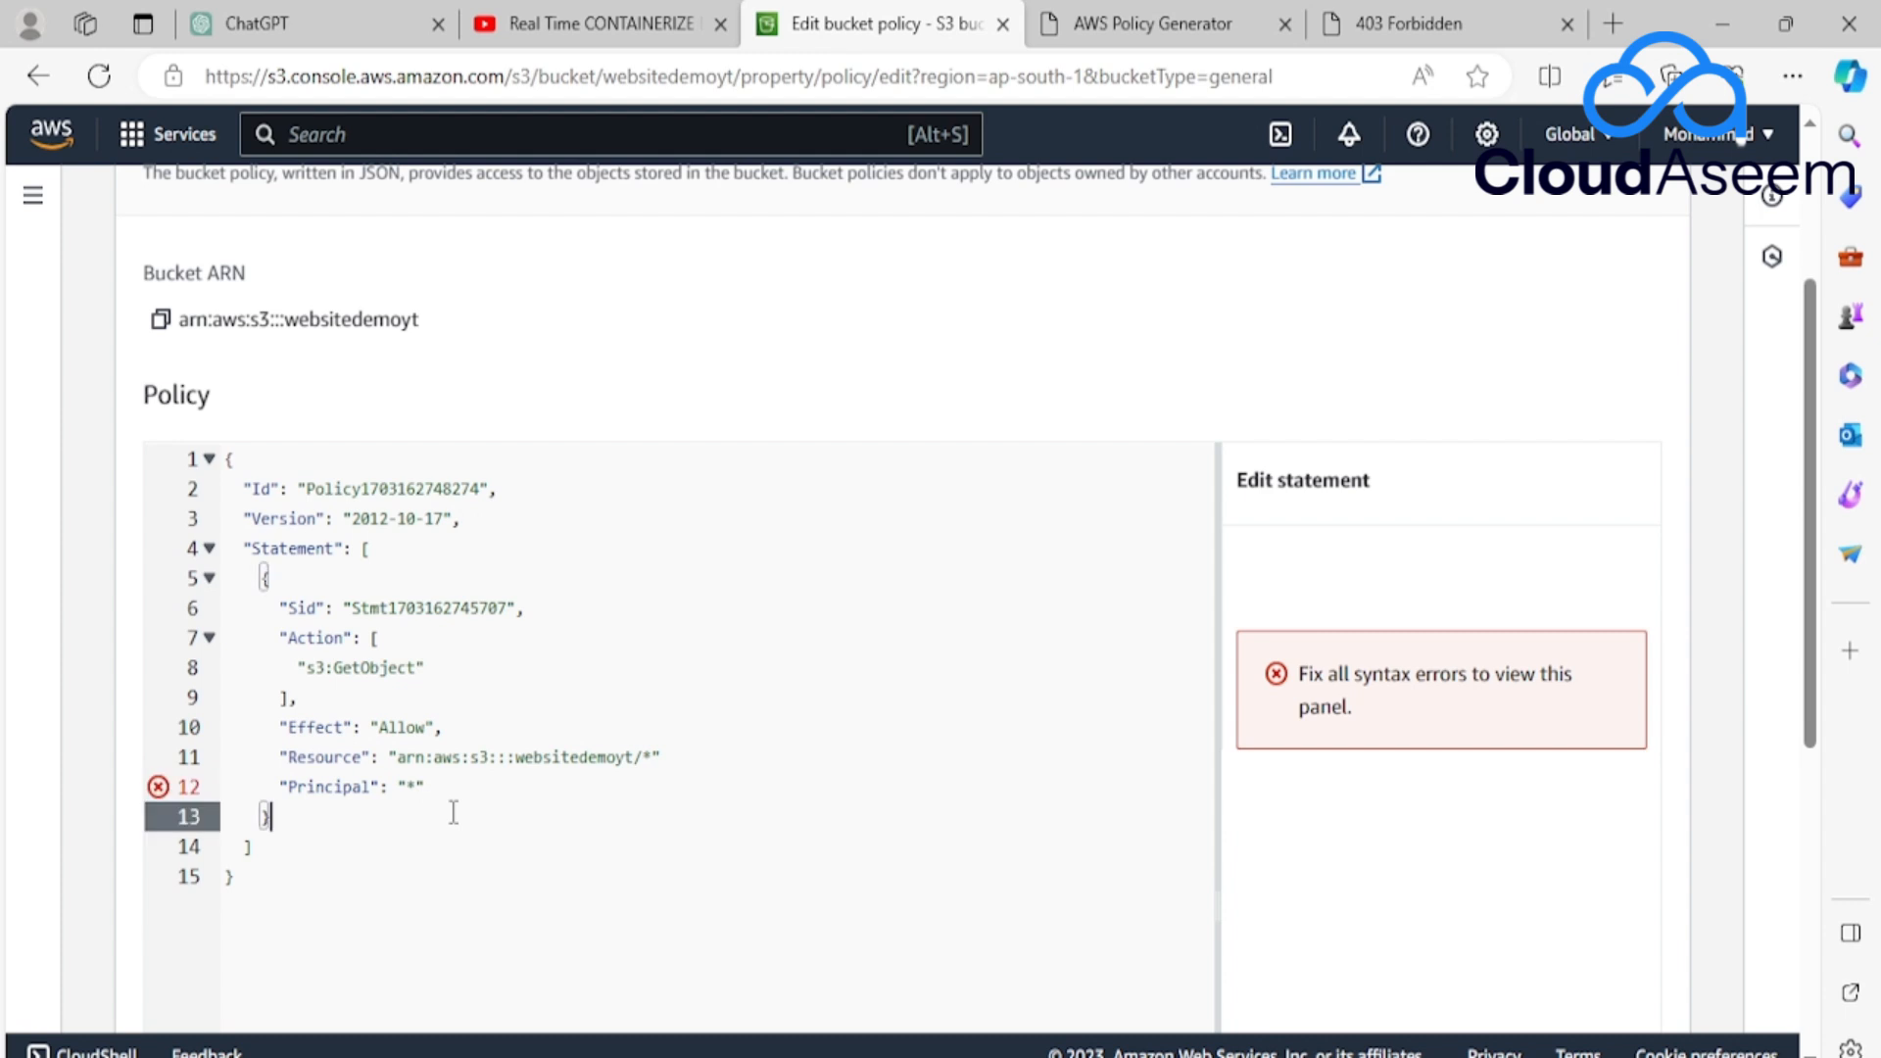
pyautogui.click(491, 847)
pyautogui.scroll(-5, 686, 833)
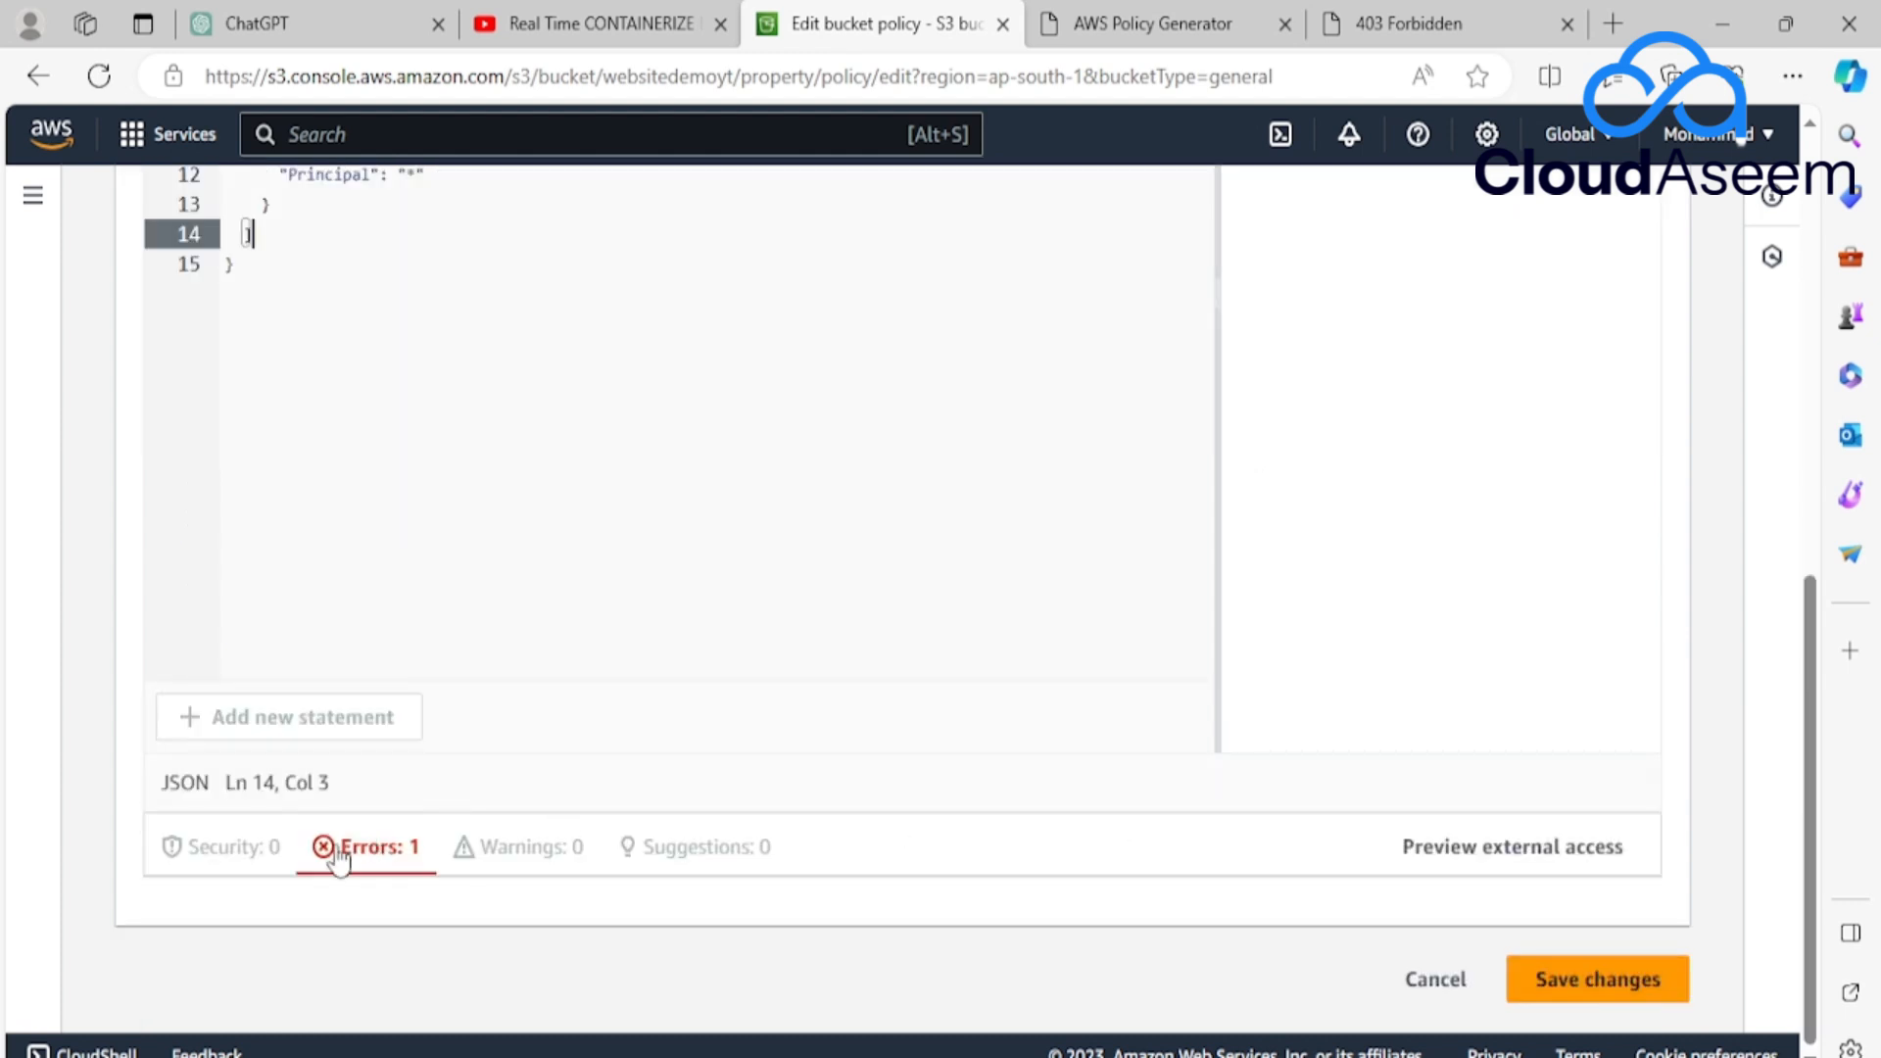
# Examine the policy's syntax error details and add a comma after the closing bracket of the Action list.
pyautogui.click(392, 852)
pyautogui.scroll(-2, 607, 853)
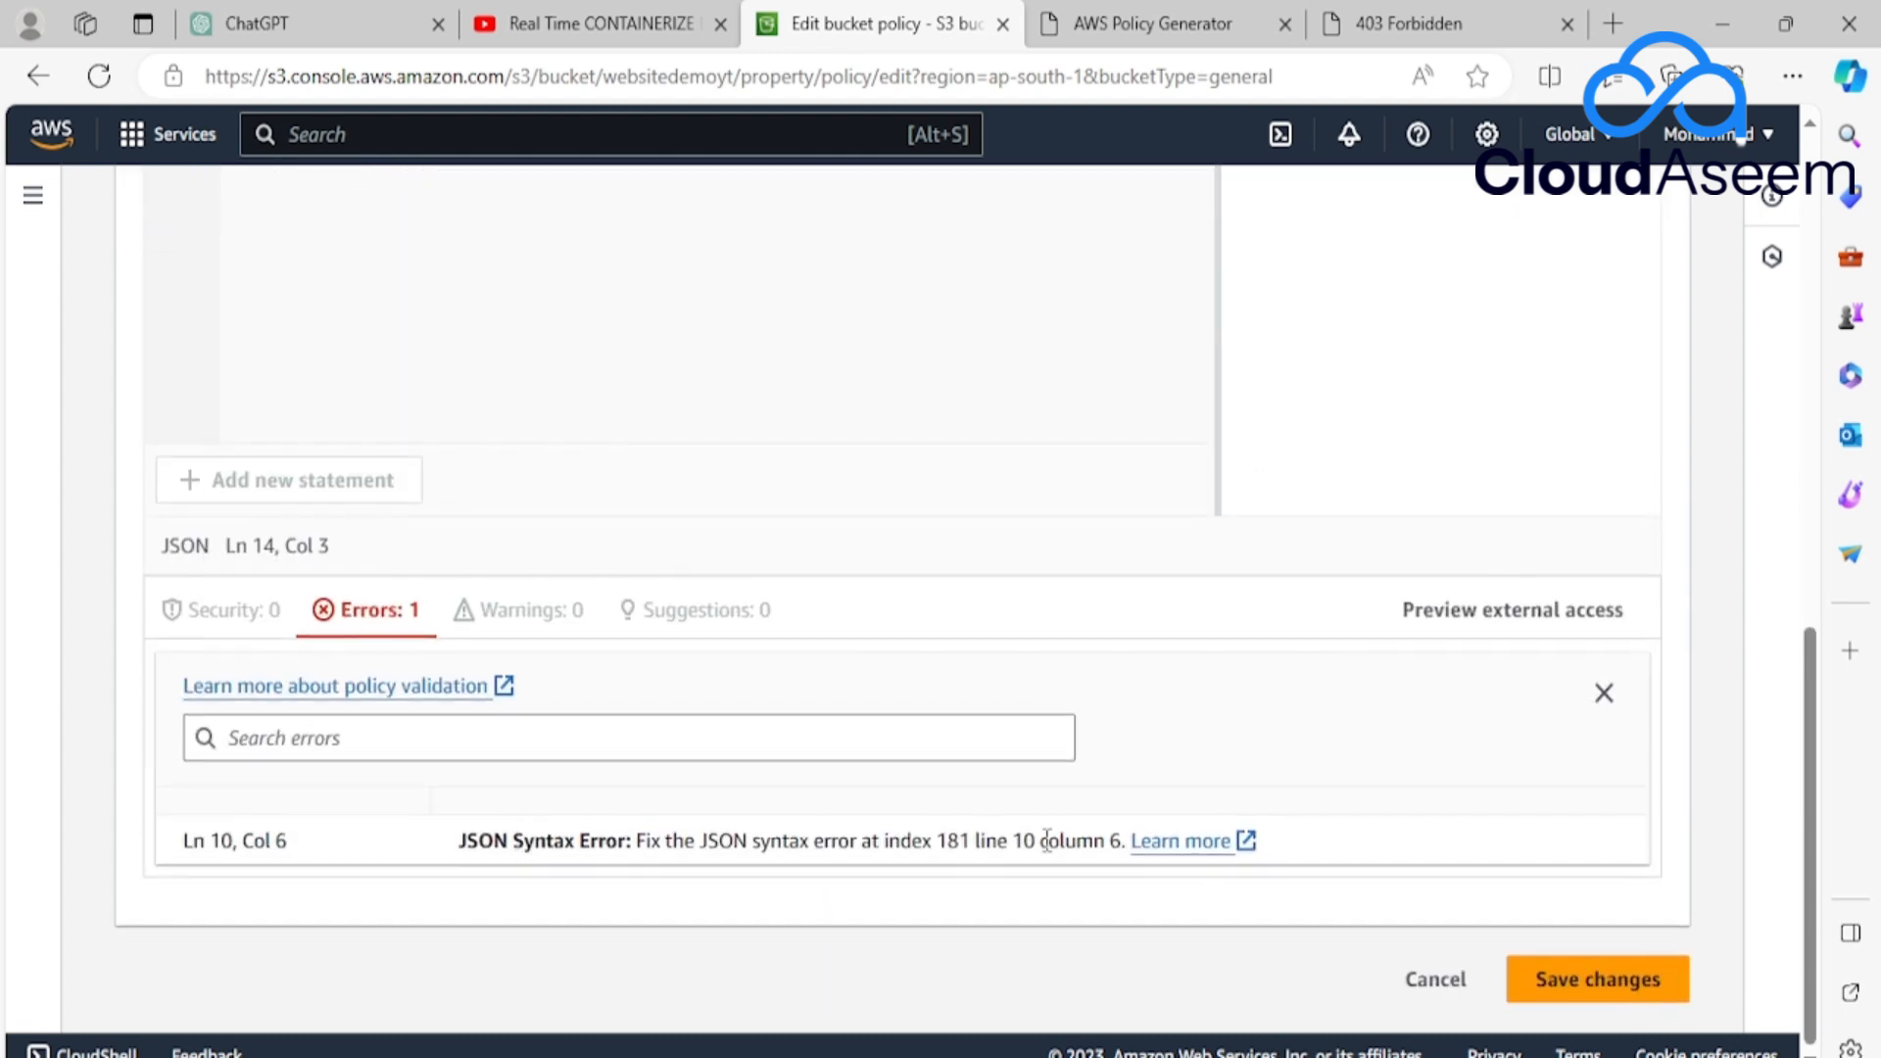
pyautogui.scroll(8, 827, 852)
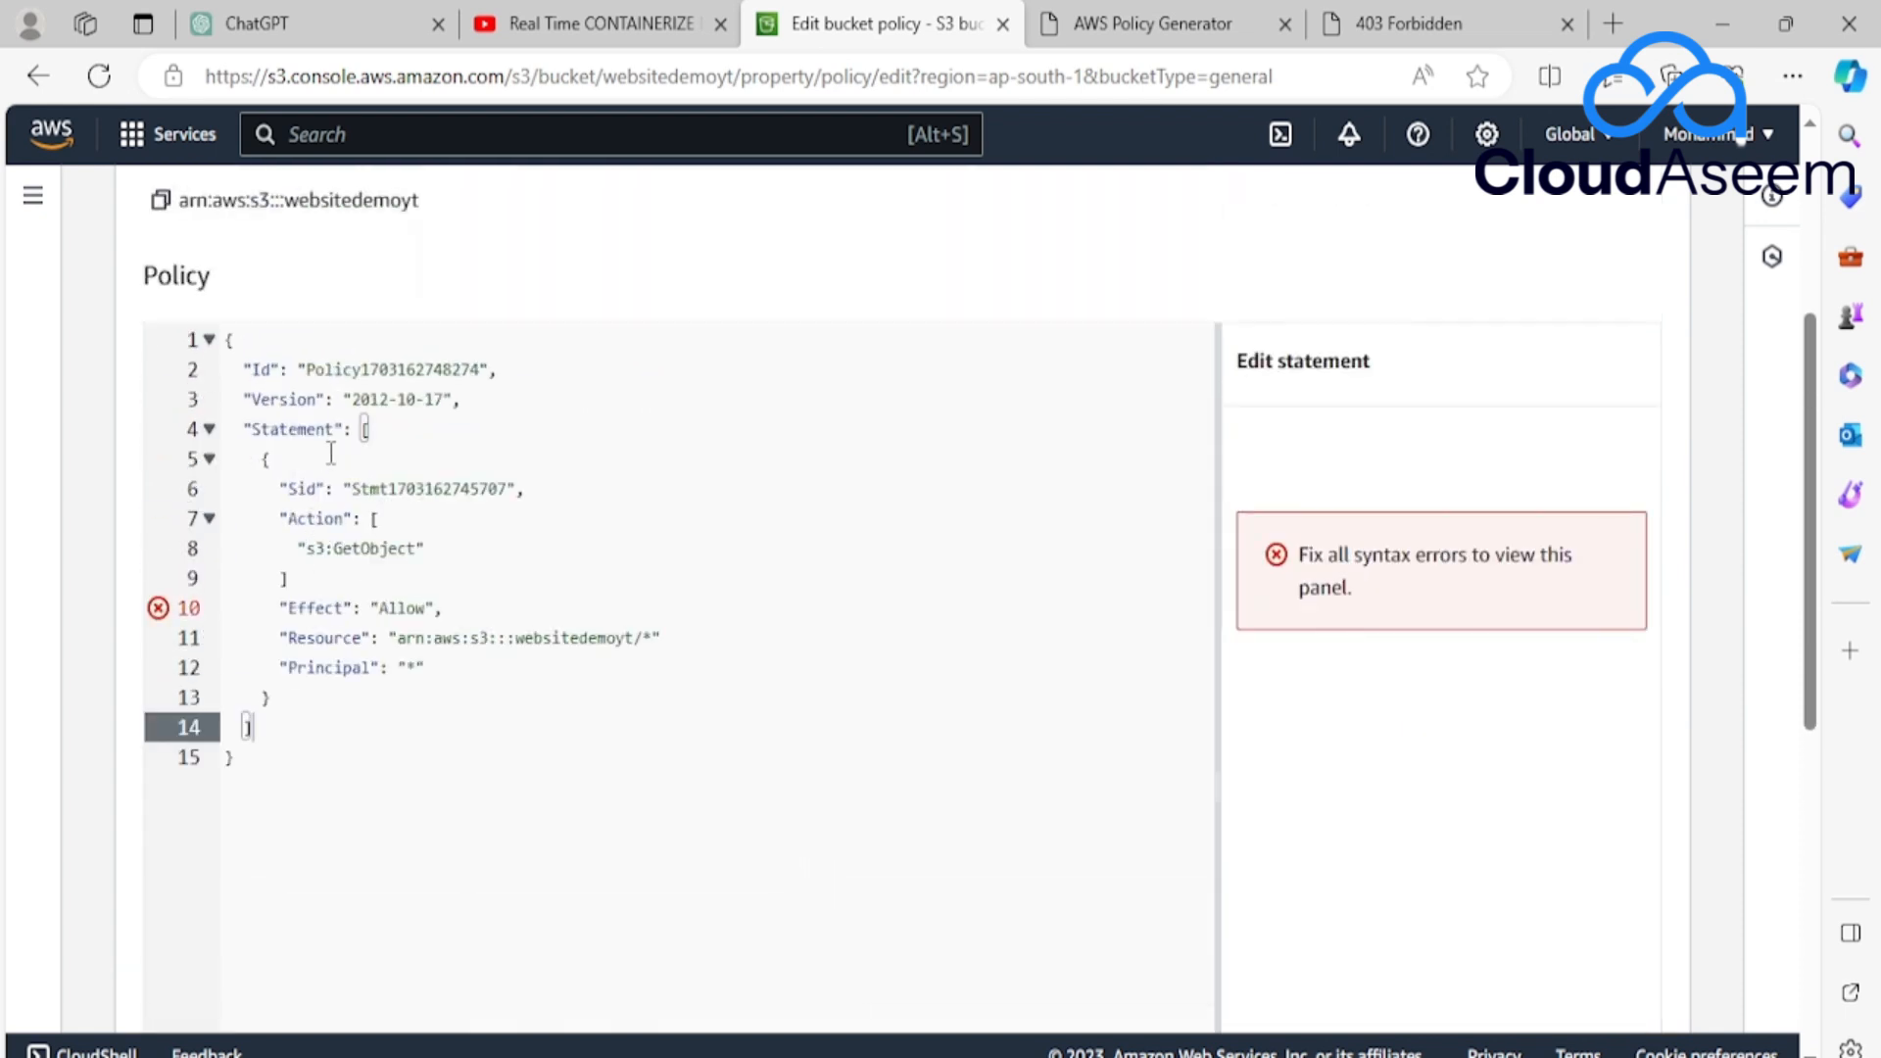
pyautogui.press('Up')
pyautogui.press('Up')
pyautogui.press('Up')
pyautogui.press('Up')
pyautogui.press('Up')
pyautogui.press('End')
pyautogui.write(',')
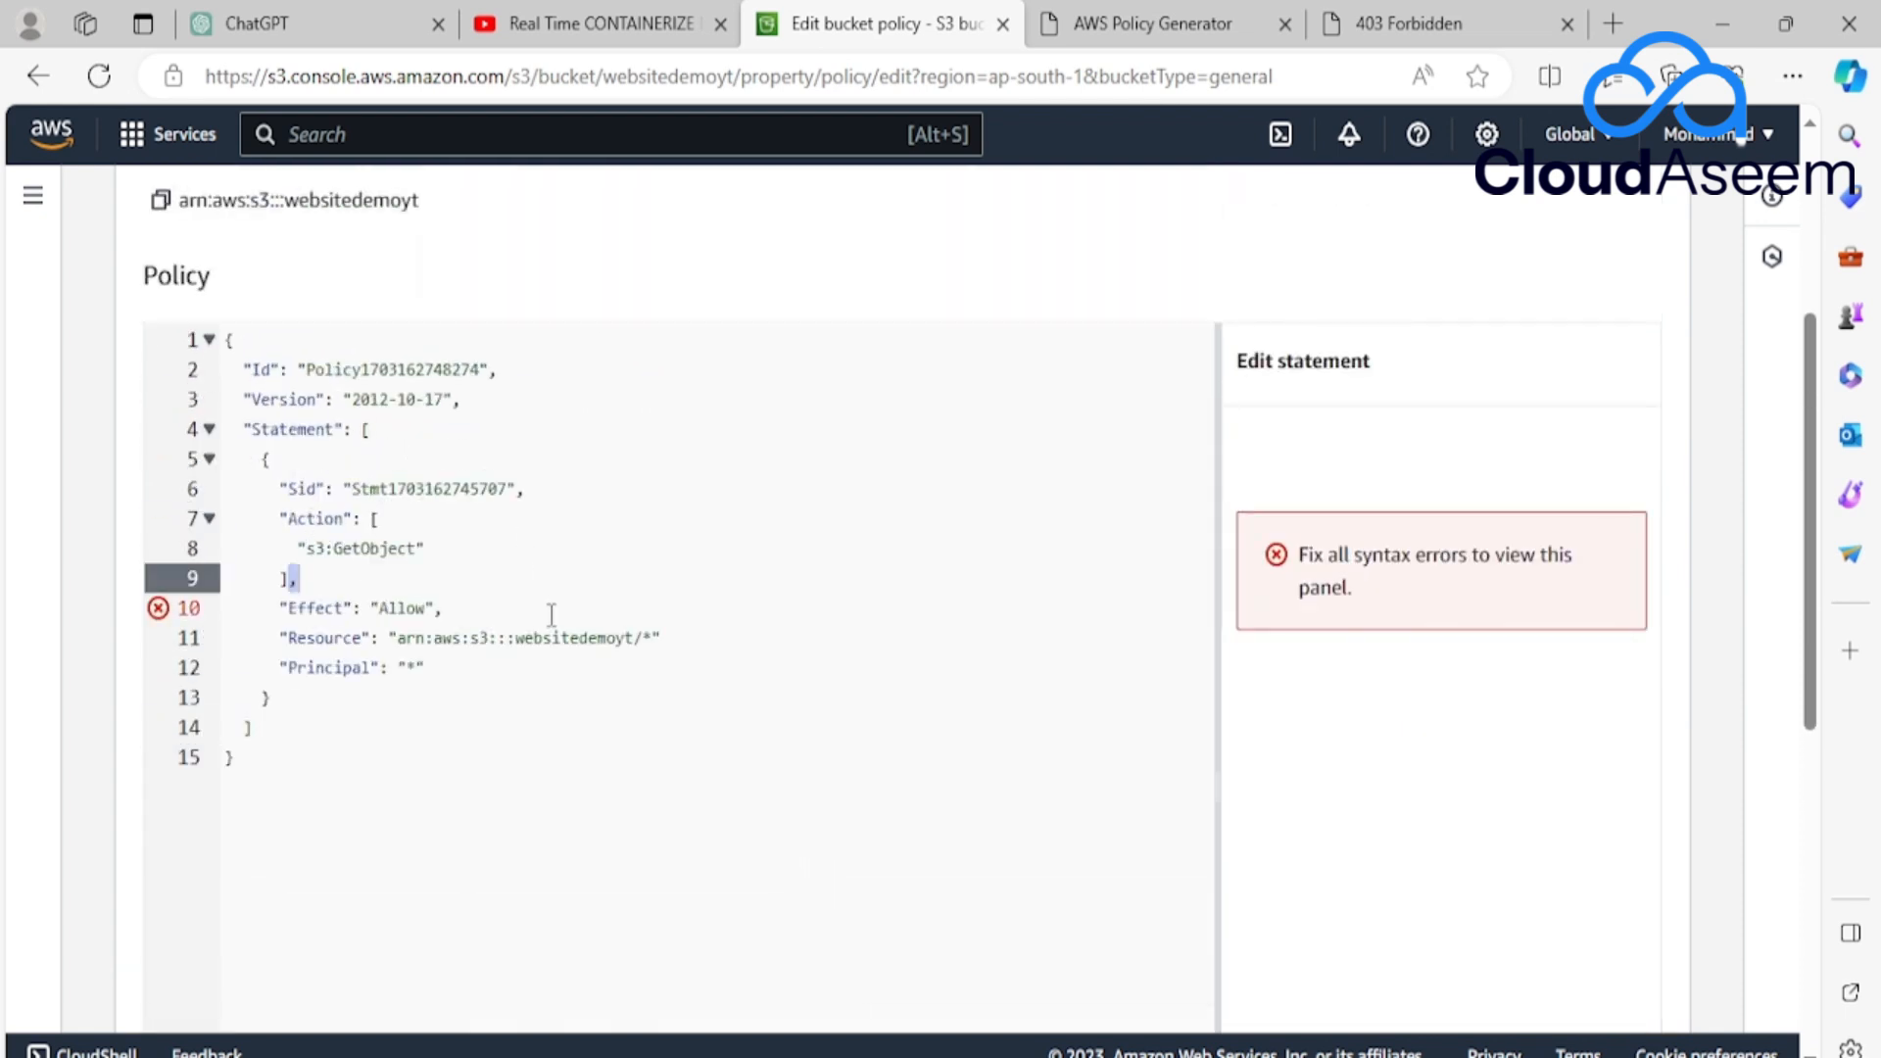
# Put a comma back at the end of the policy's Resource line.
pyautogui.click(667, 637)
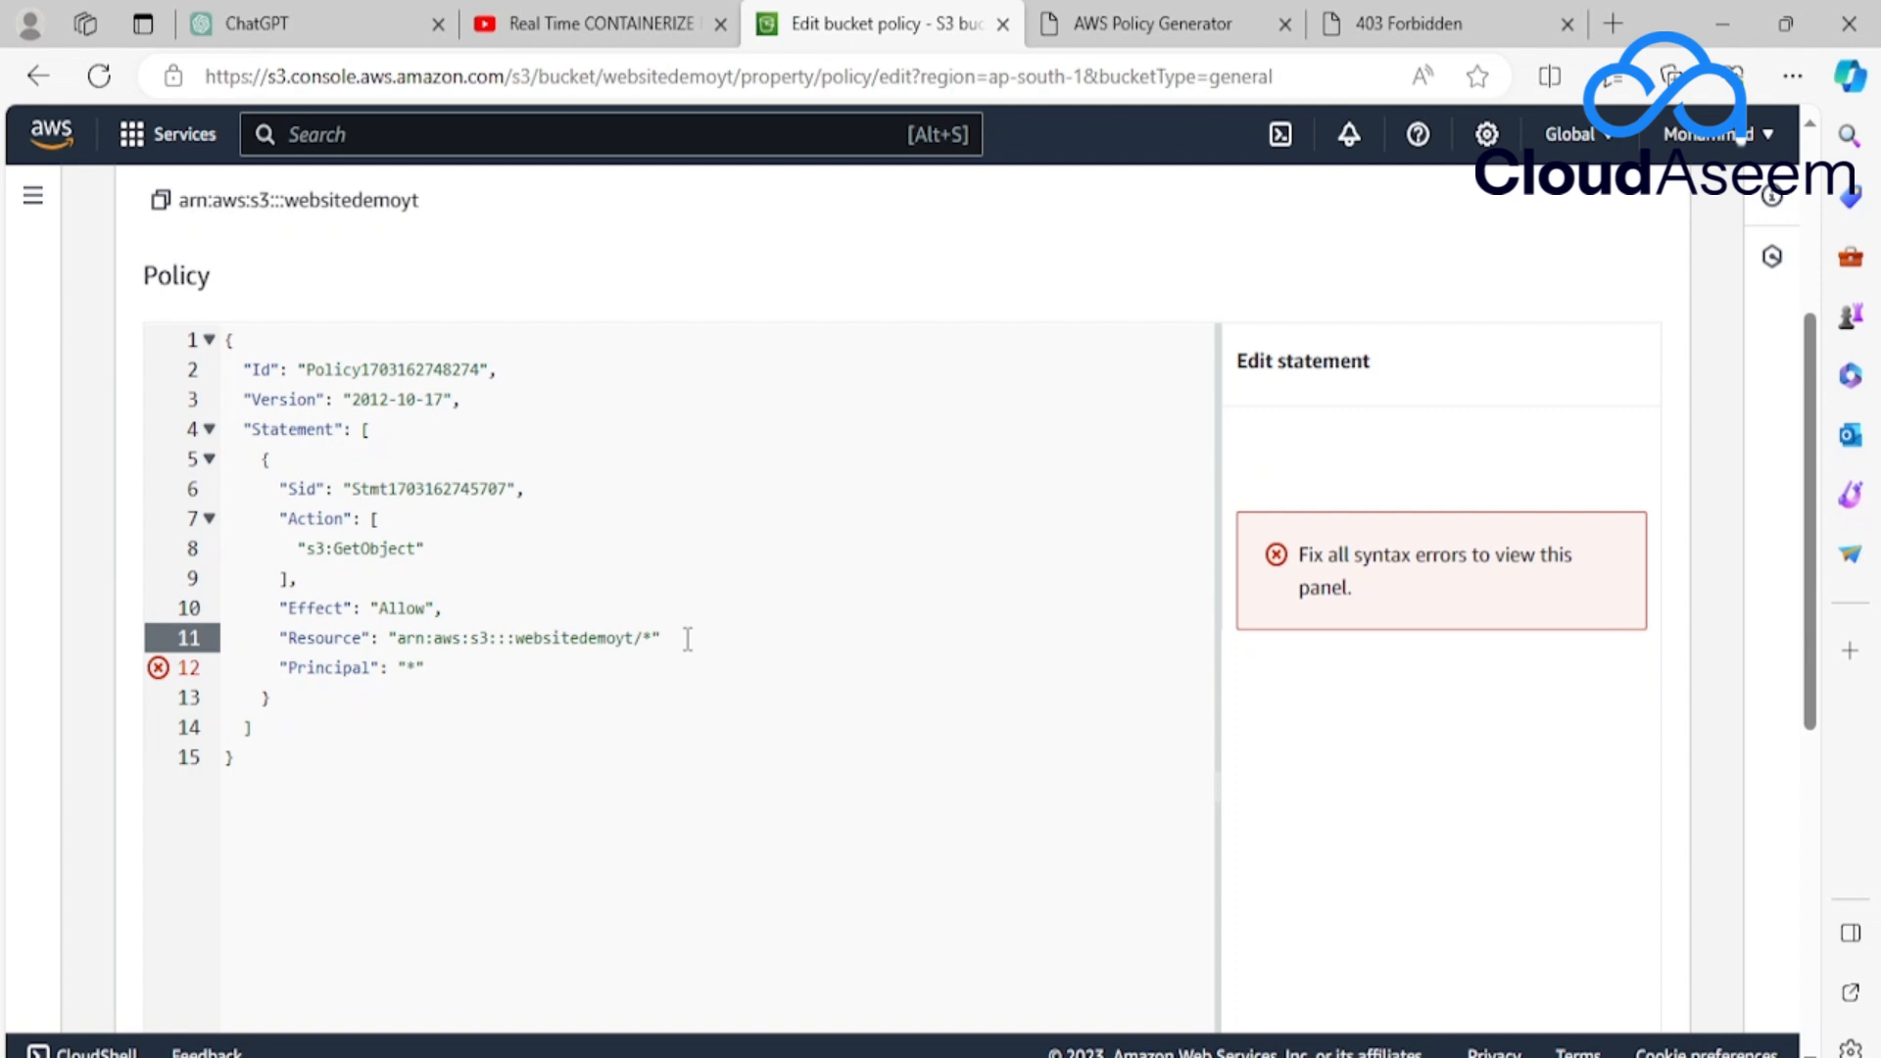
pyautogui.write(',')
pyautogui.click(809, 838)
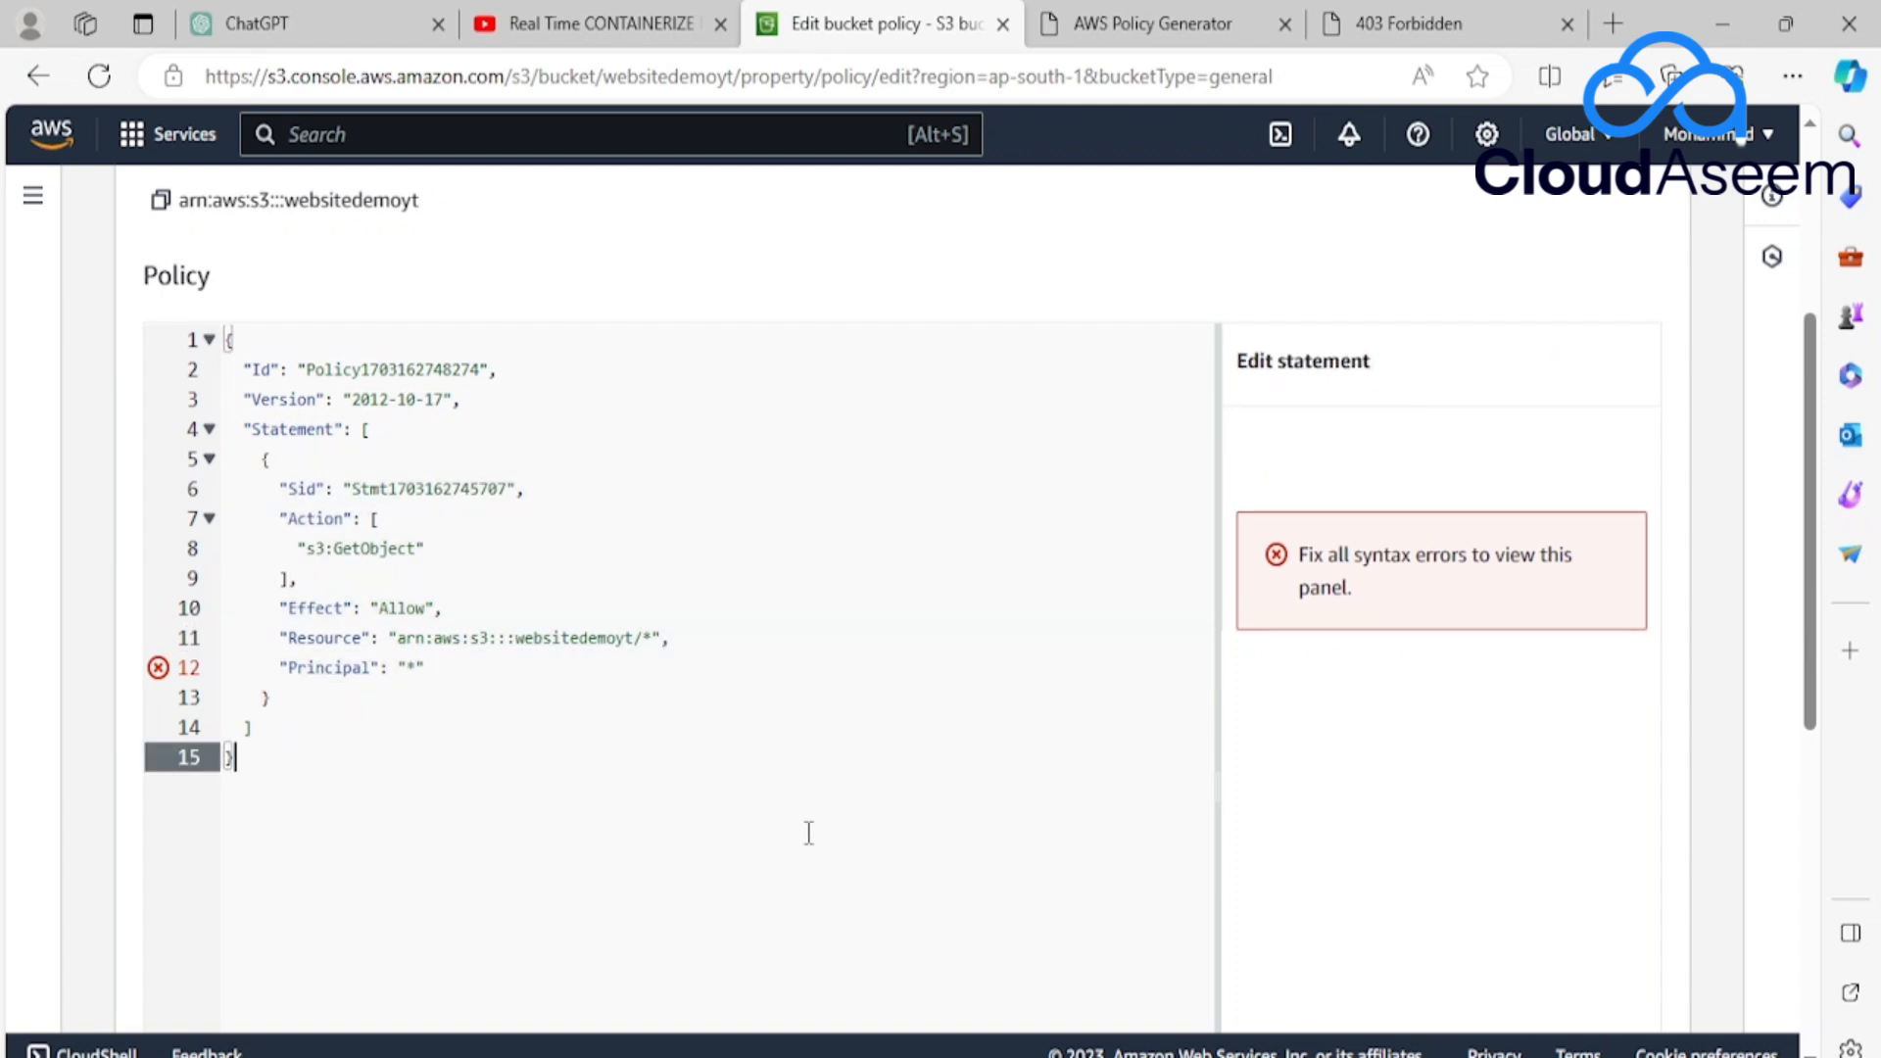
pyautogui.click(688, 628)
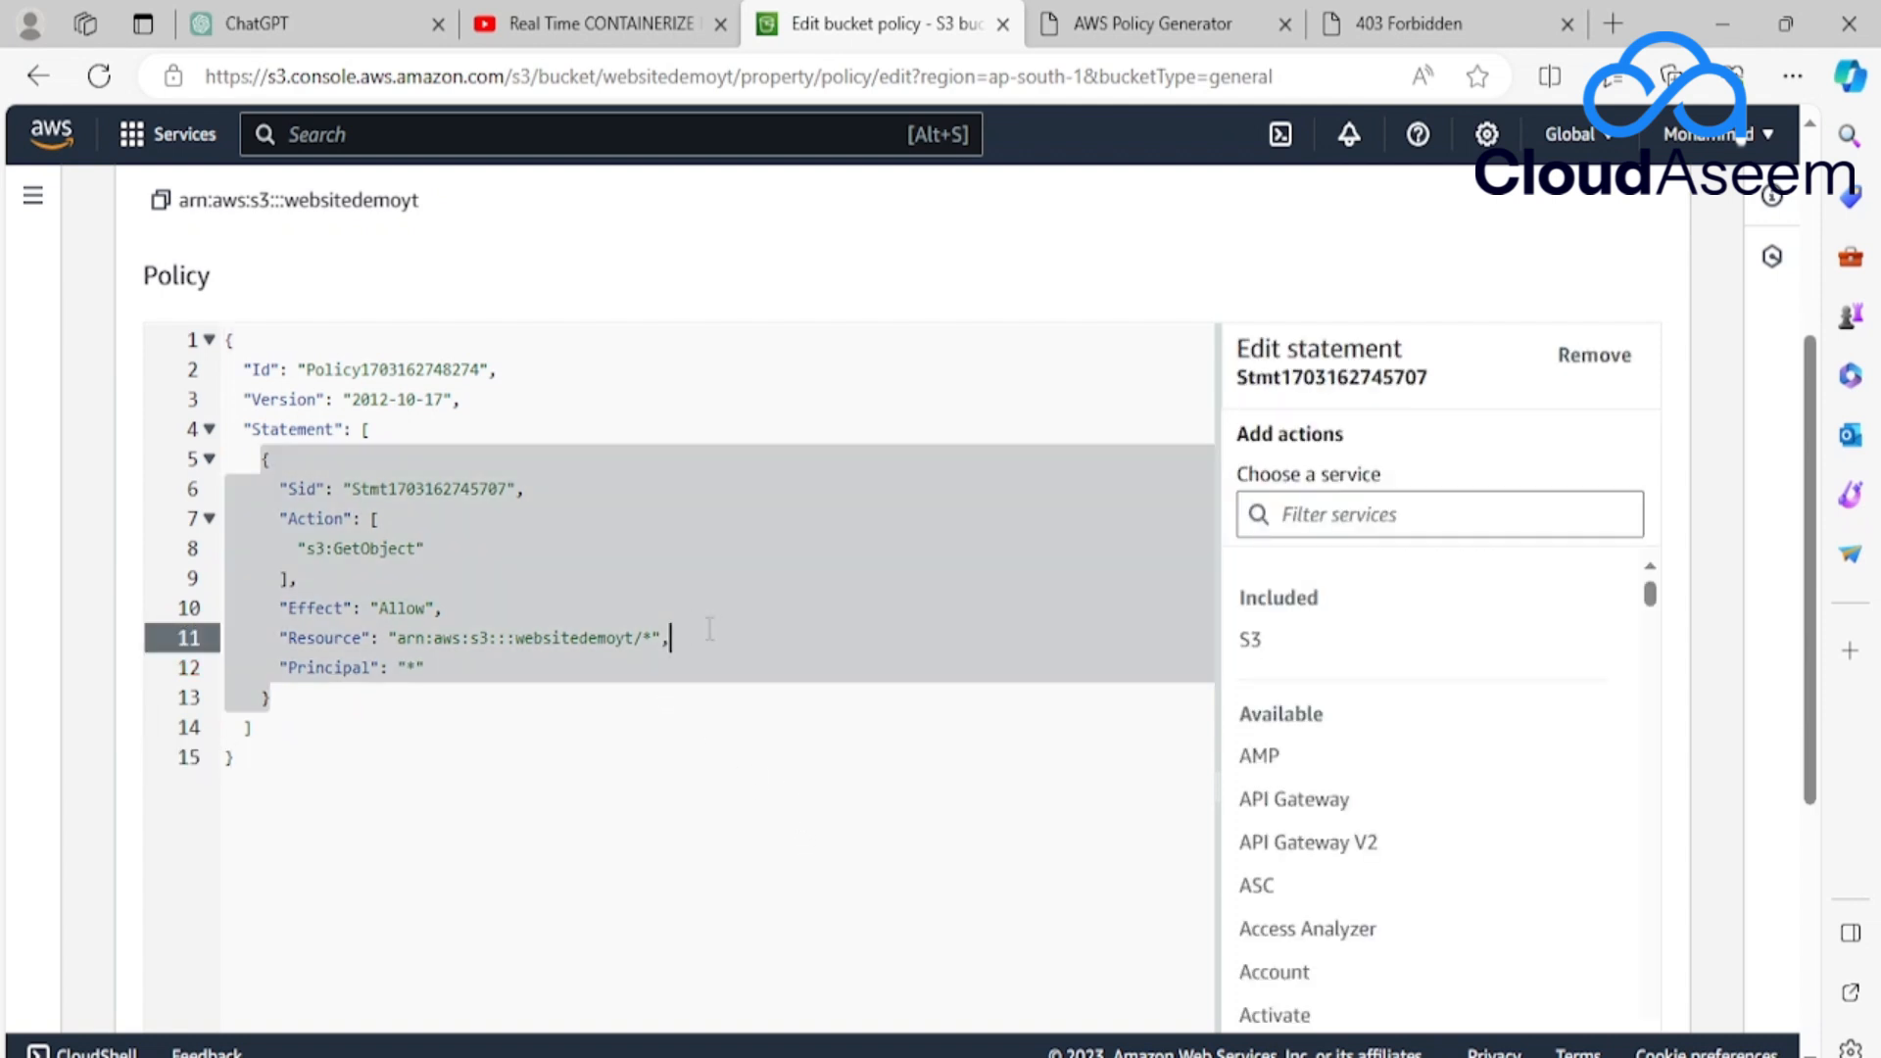
pyautogui.click(715, 823)
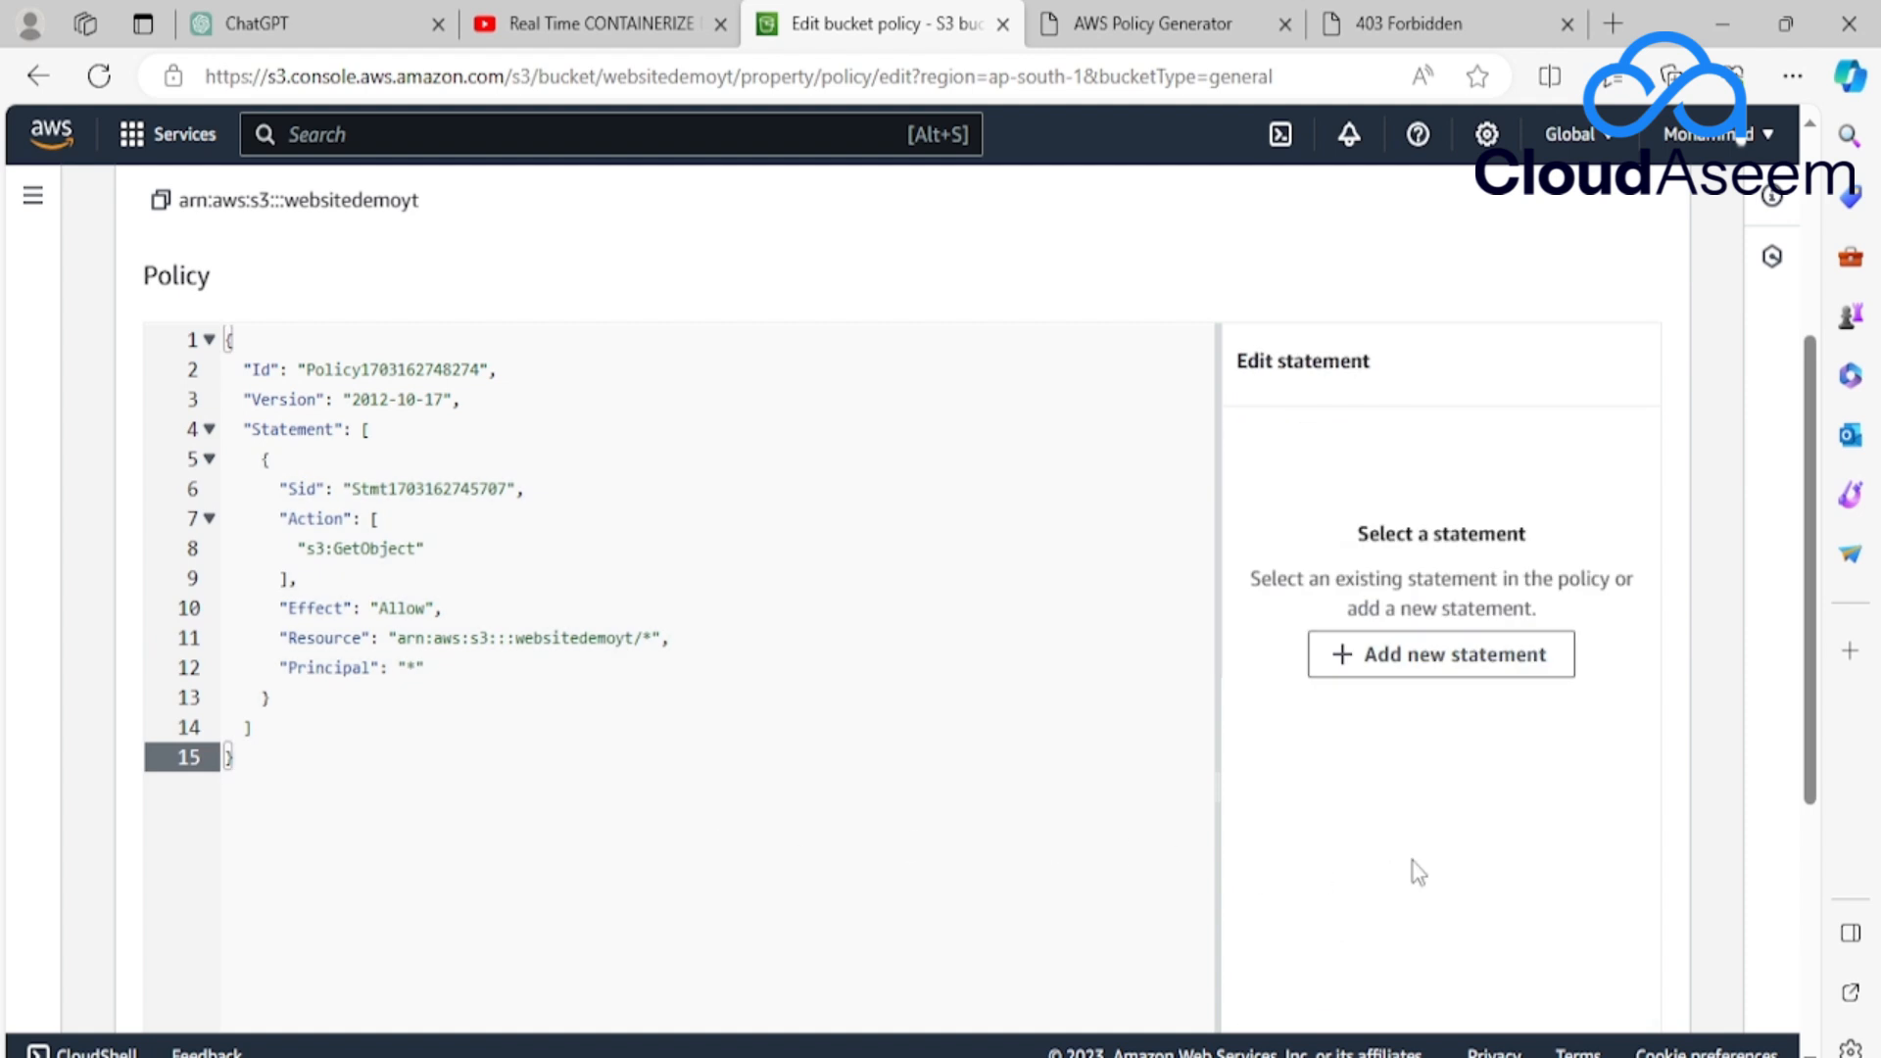
# Check the policy for remaining errors and save the bucket policy changes.
pyautogui.scroll(-2, 671, 676)
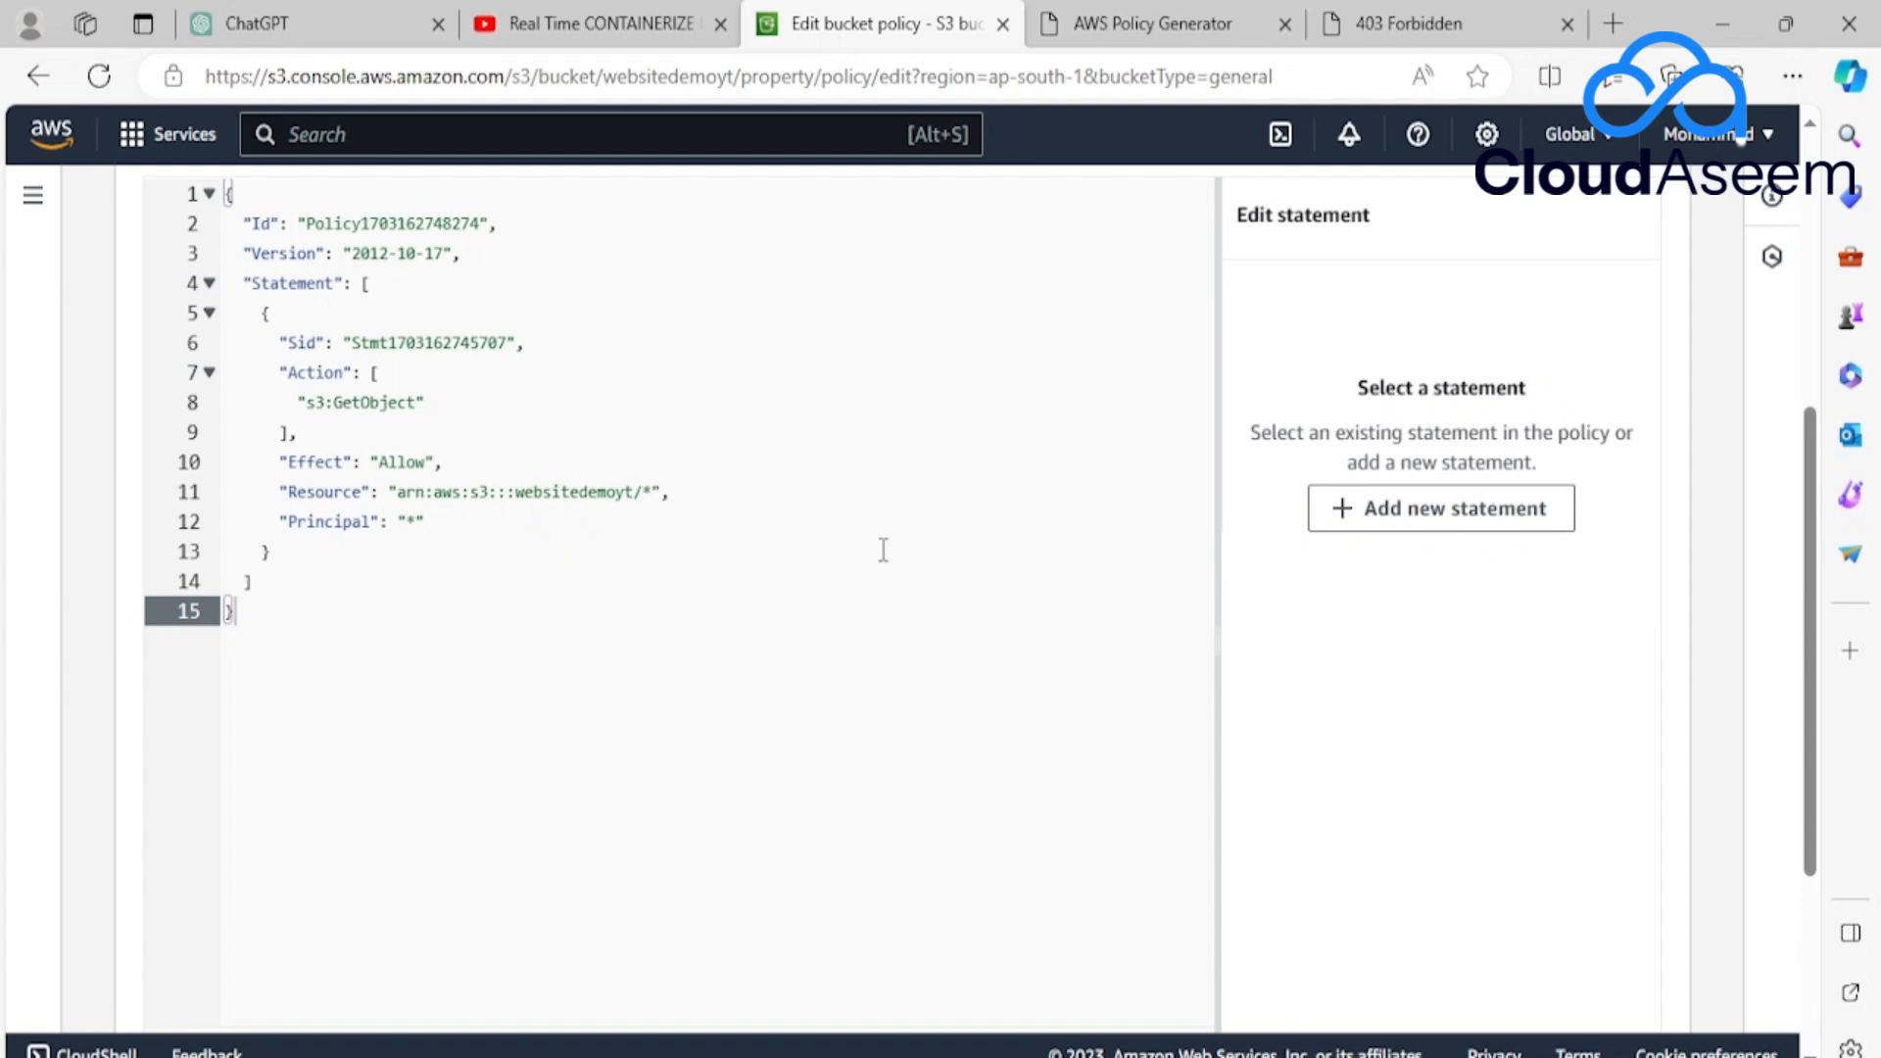
pyautogui.scroll(-2, 883, 550)
pyautogui.scroll(2, 903, 630)
pyautogui.scroll(-3, 840, 634)
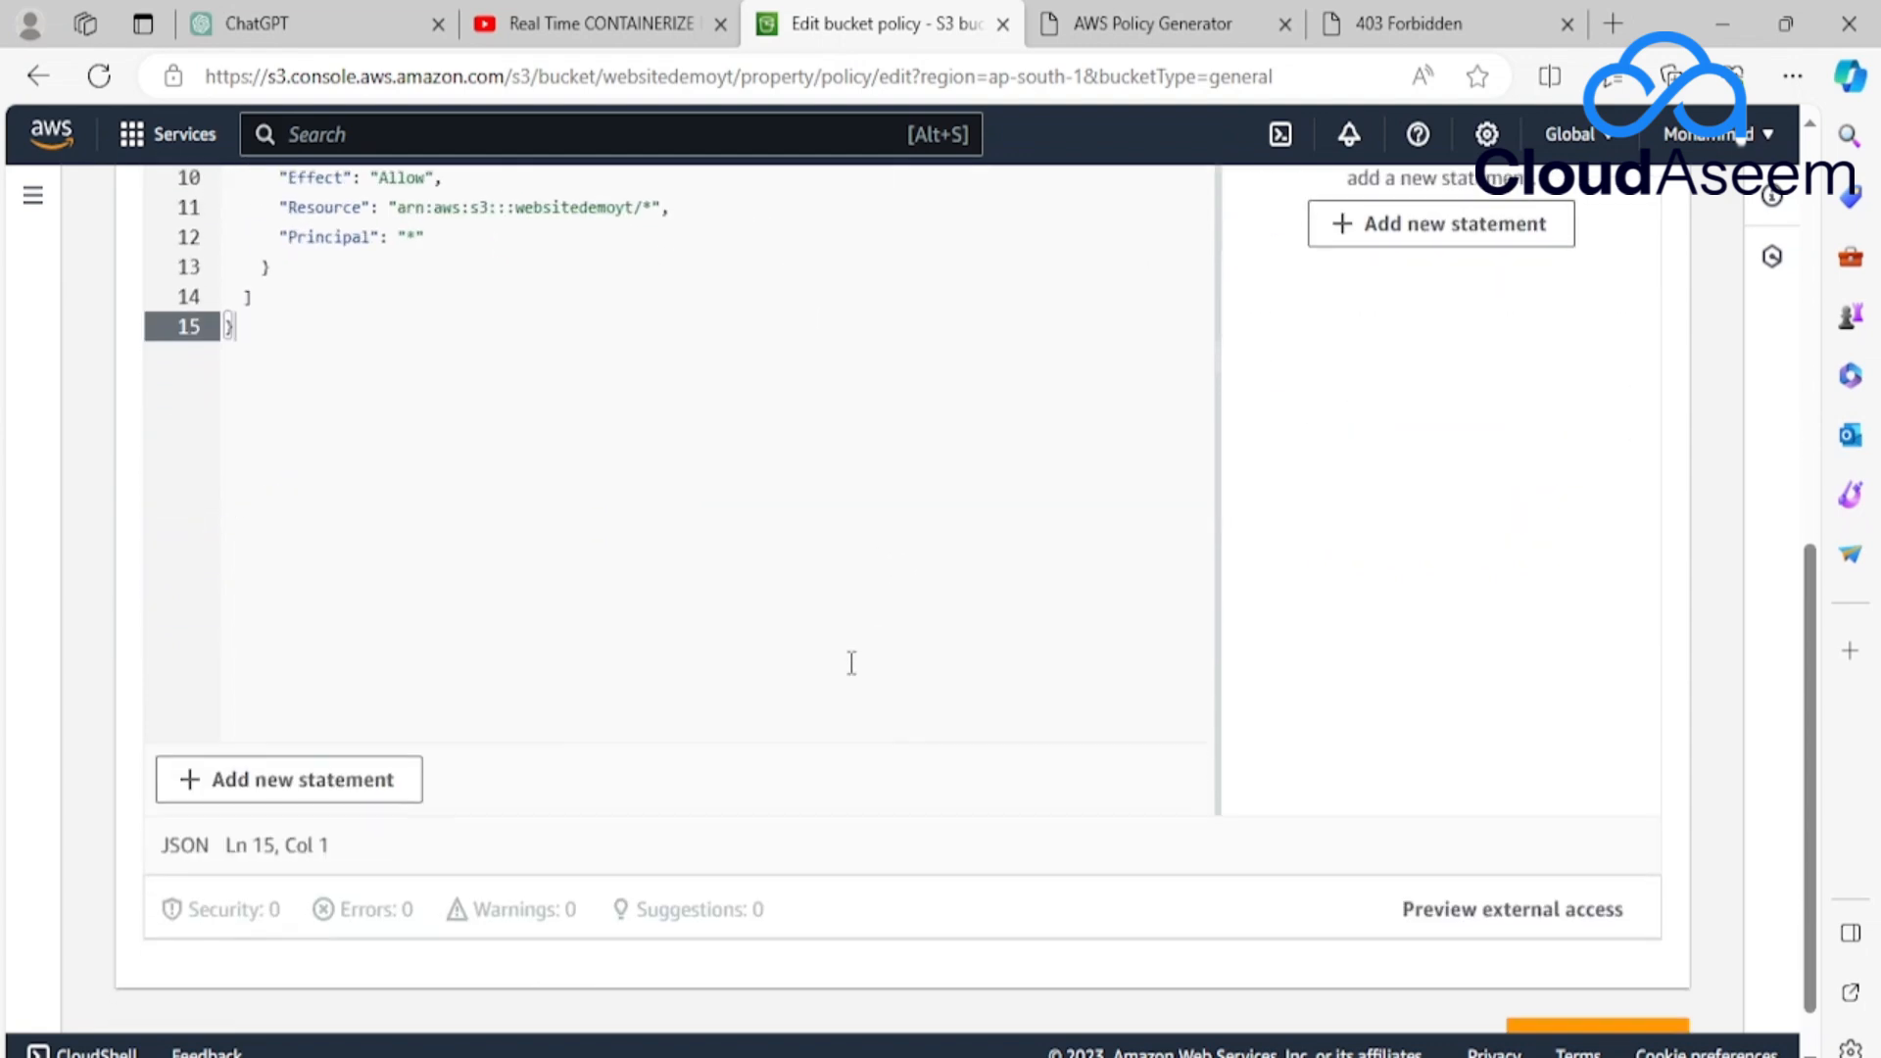
pyautogui.scroll(-1, 1175, 833)
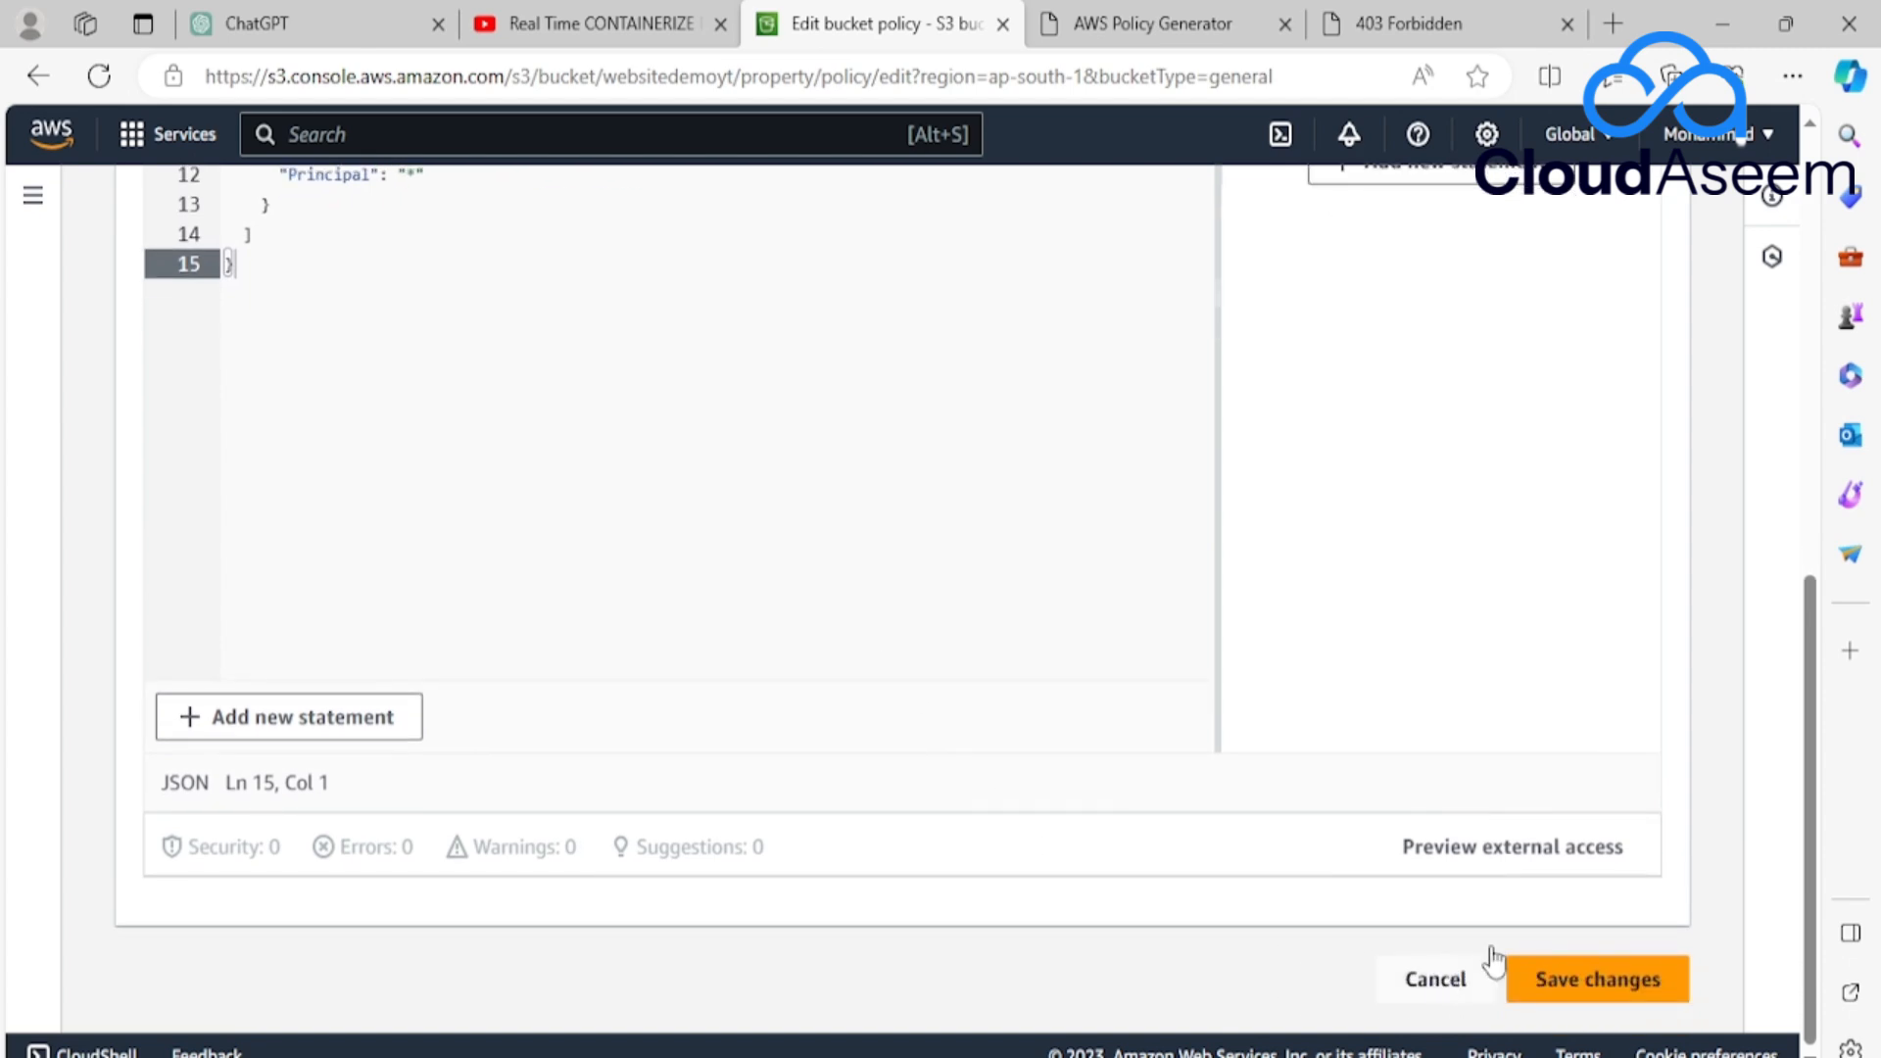
pyautogui.click(1560, 976)
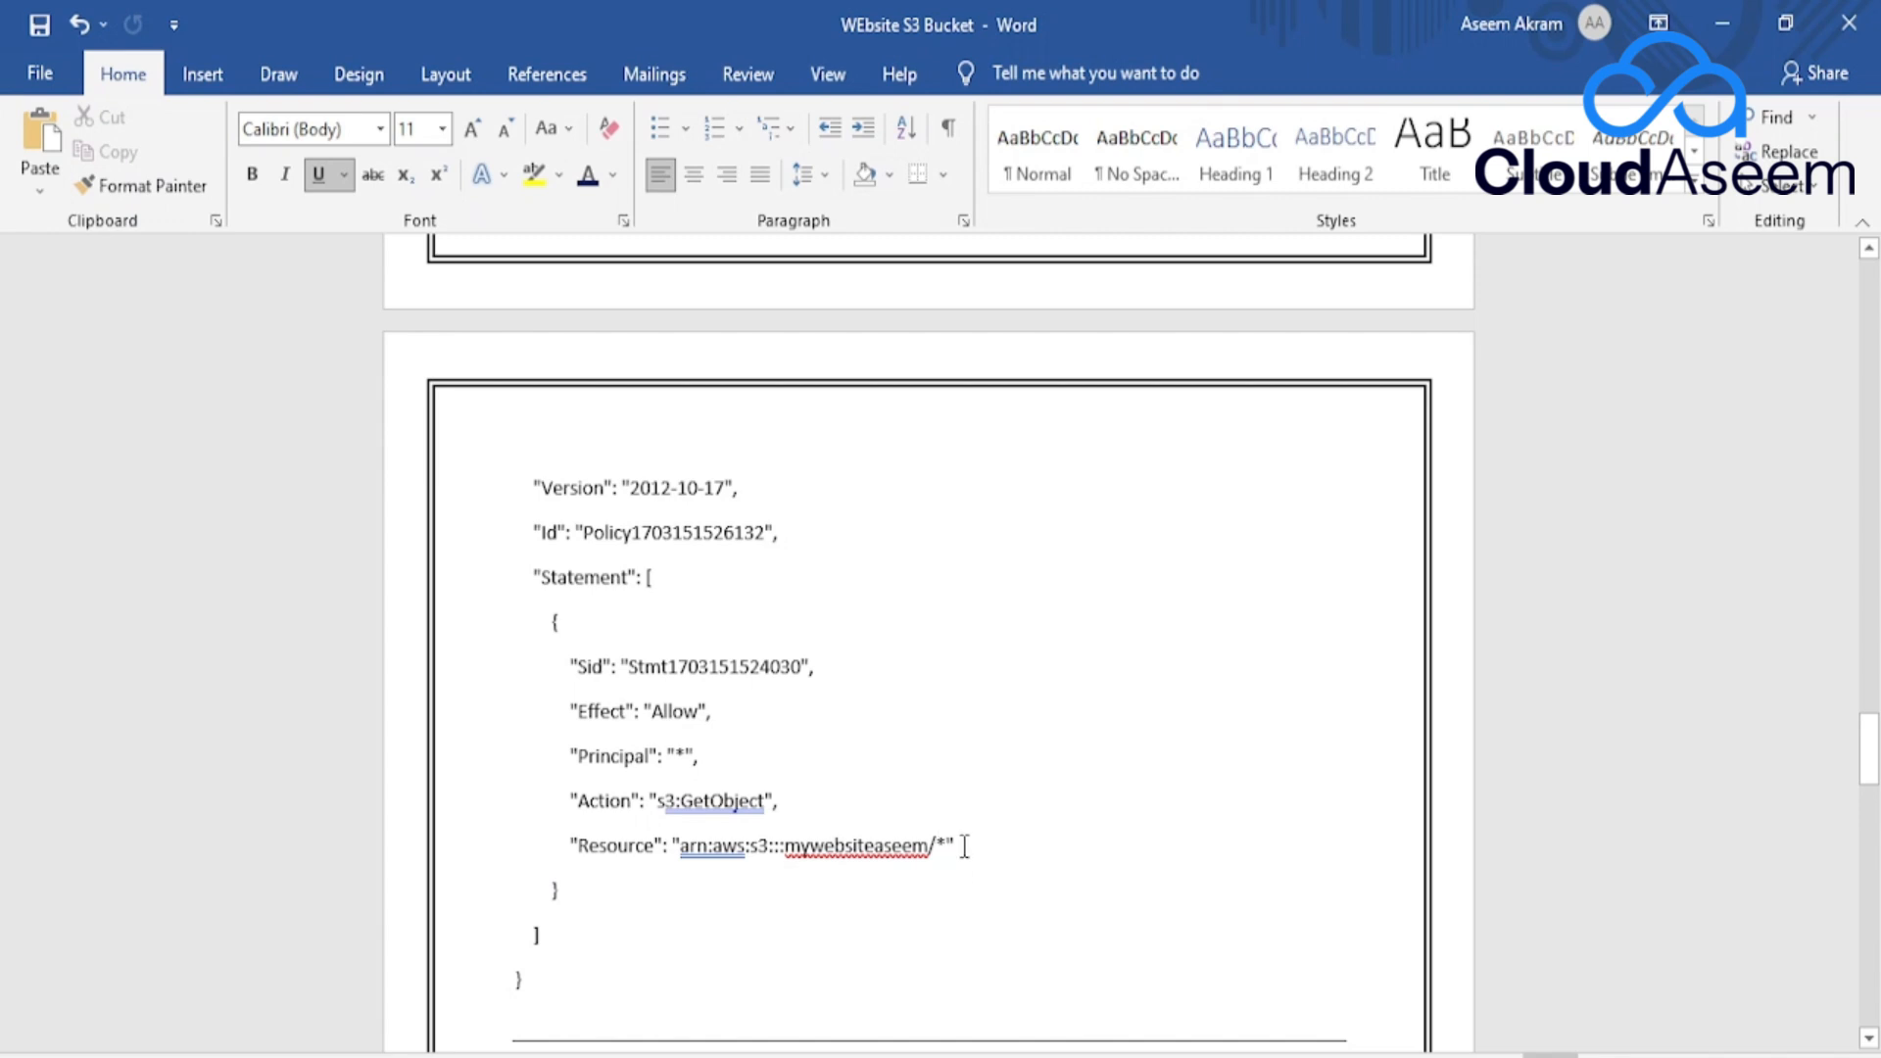
# Add a comma at the end of the Resource line in the Word document's example policy.
pyautogui.click(966, 846)
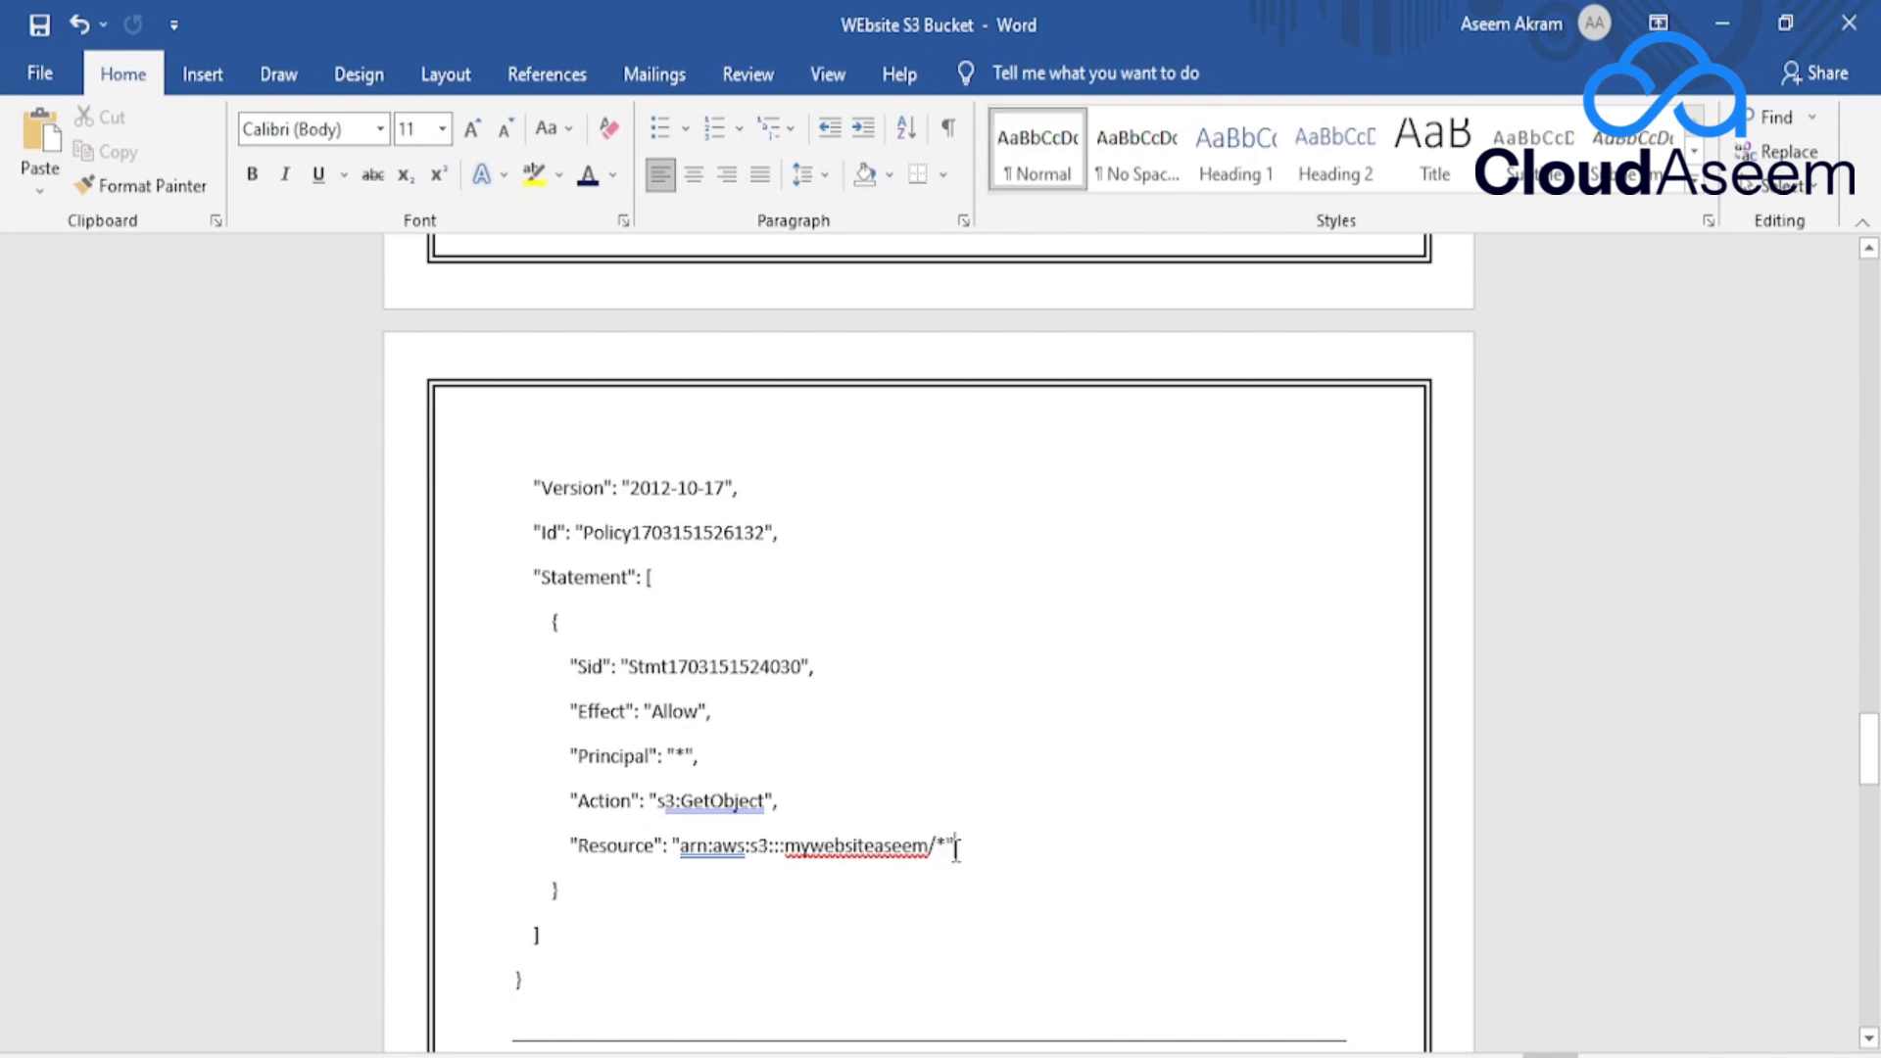
pyautogui.write(',')
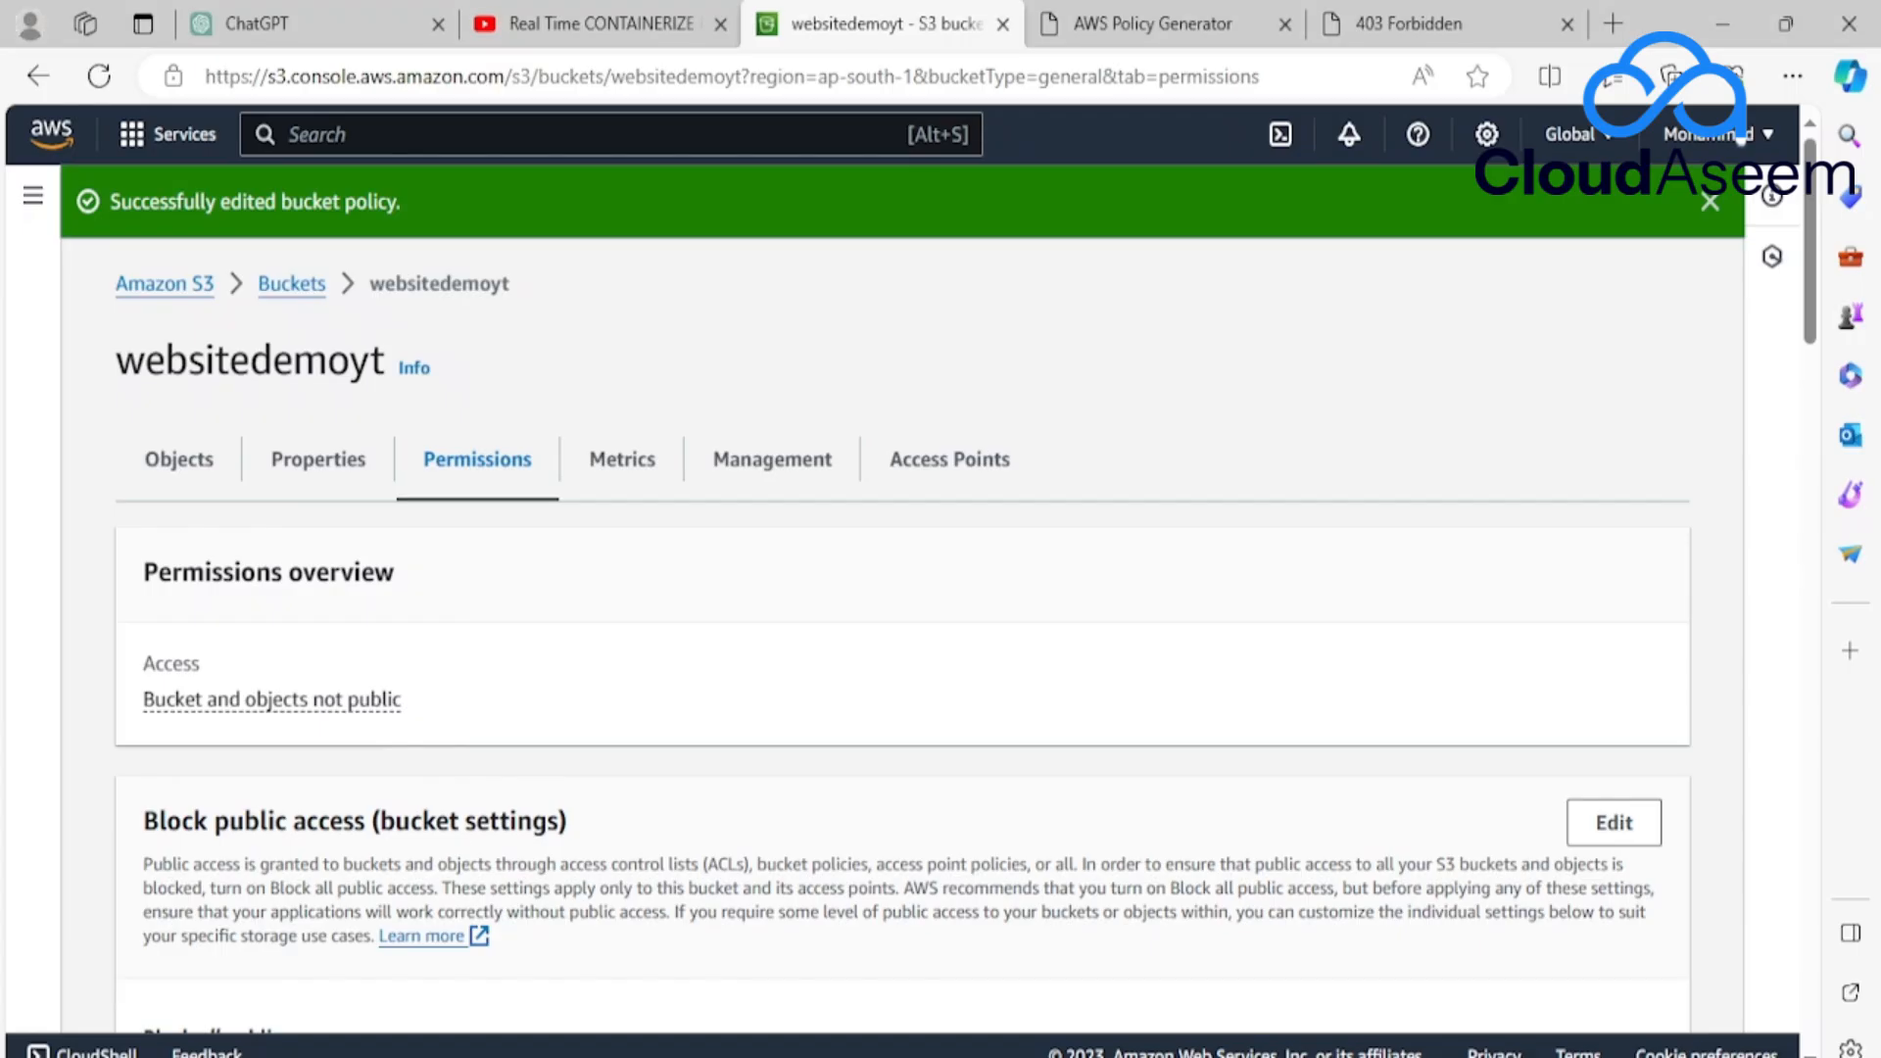
# Review the saved bucket policy, then return to the bucket list and open the objects of websitedemoyt.
pyautogui.scroll(-7, 614, 592)
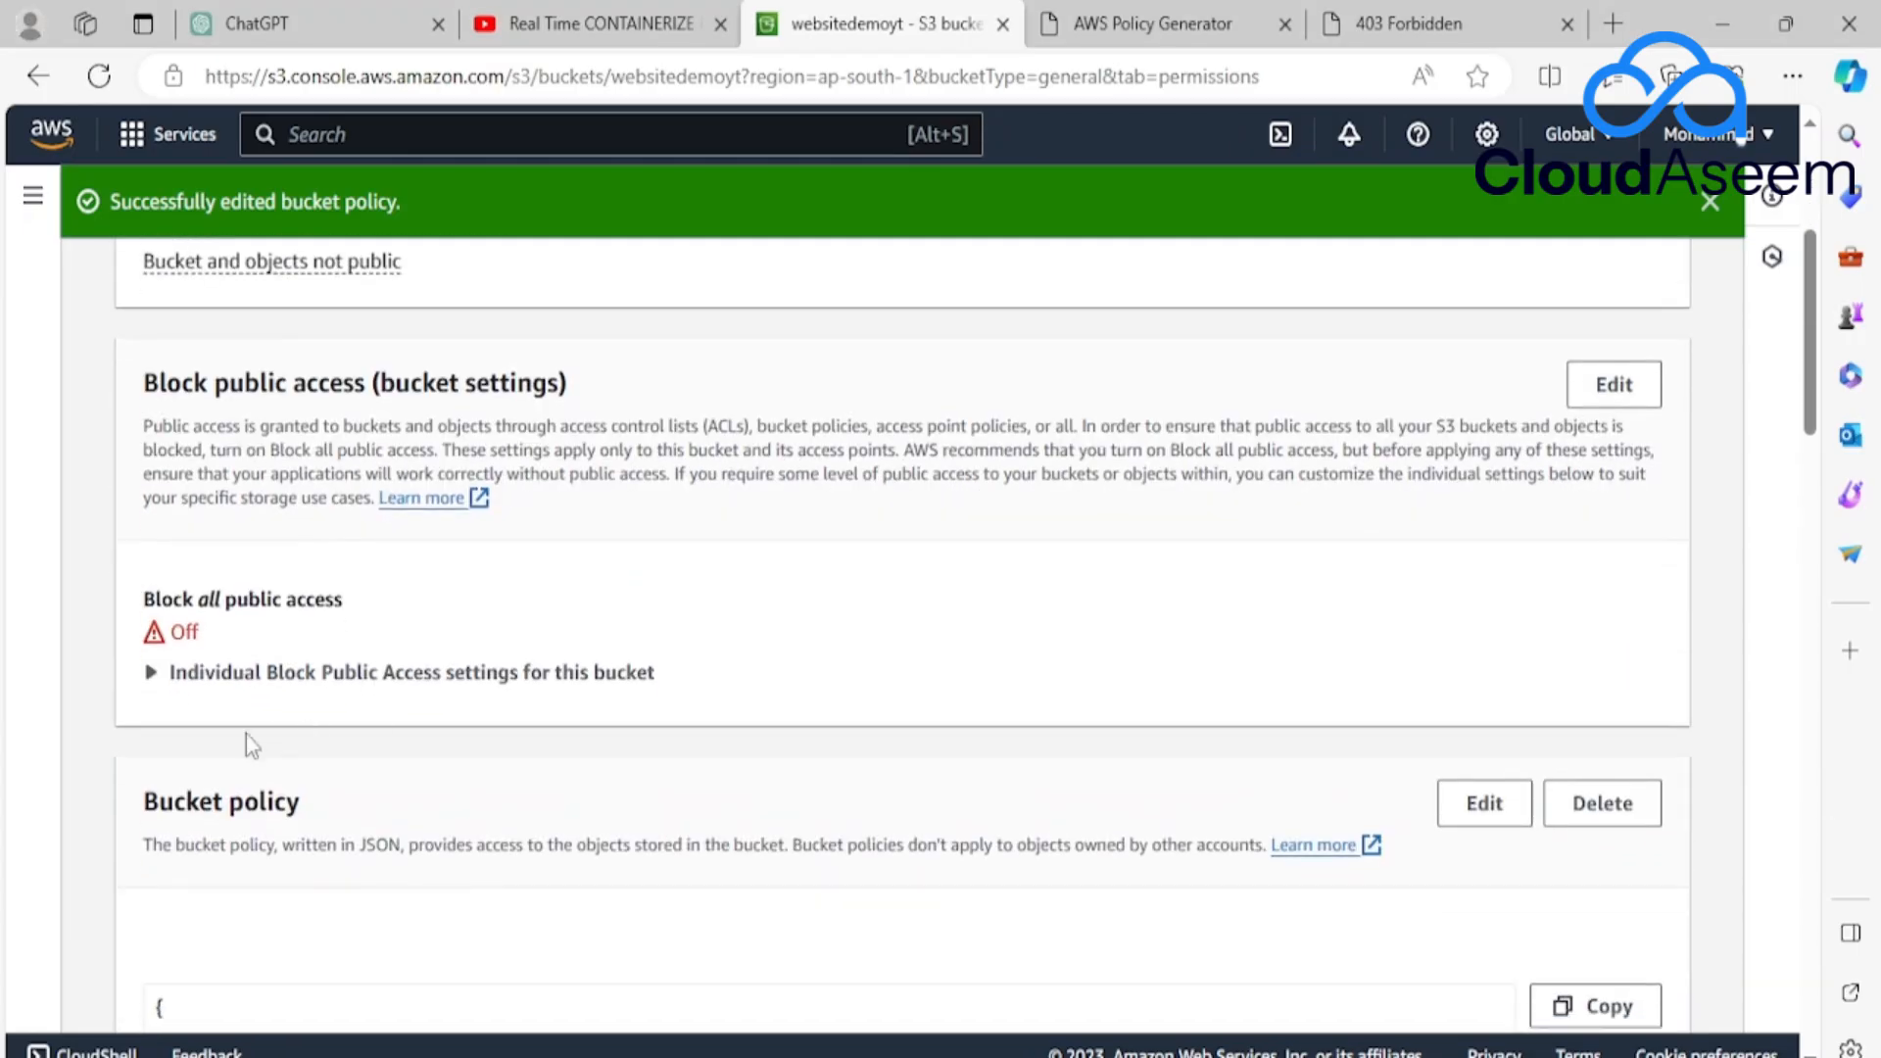
pyautogui.scroll(-9, 235, 804)
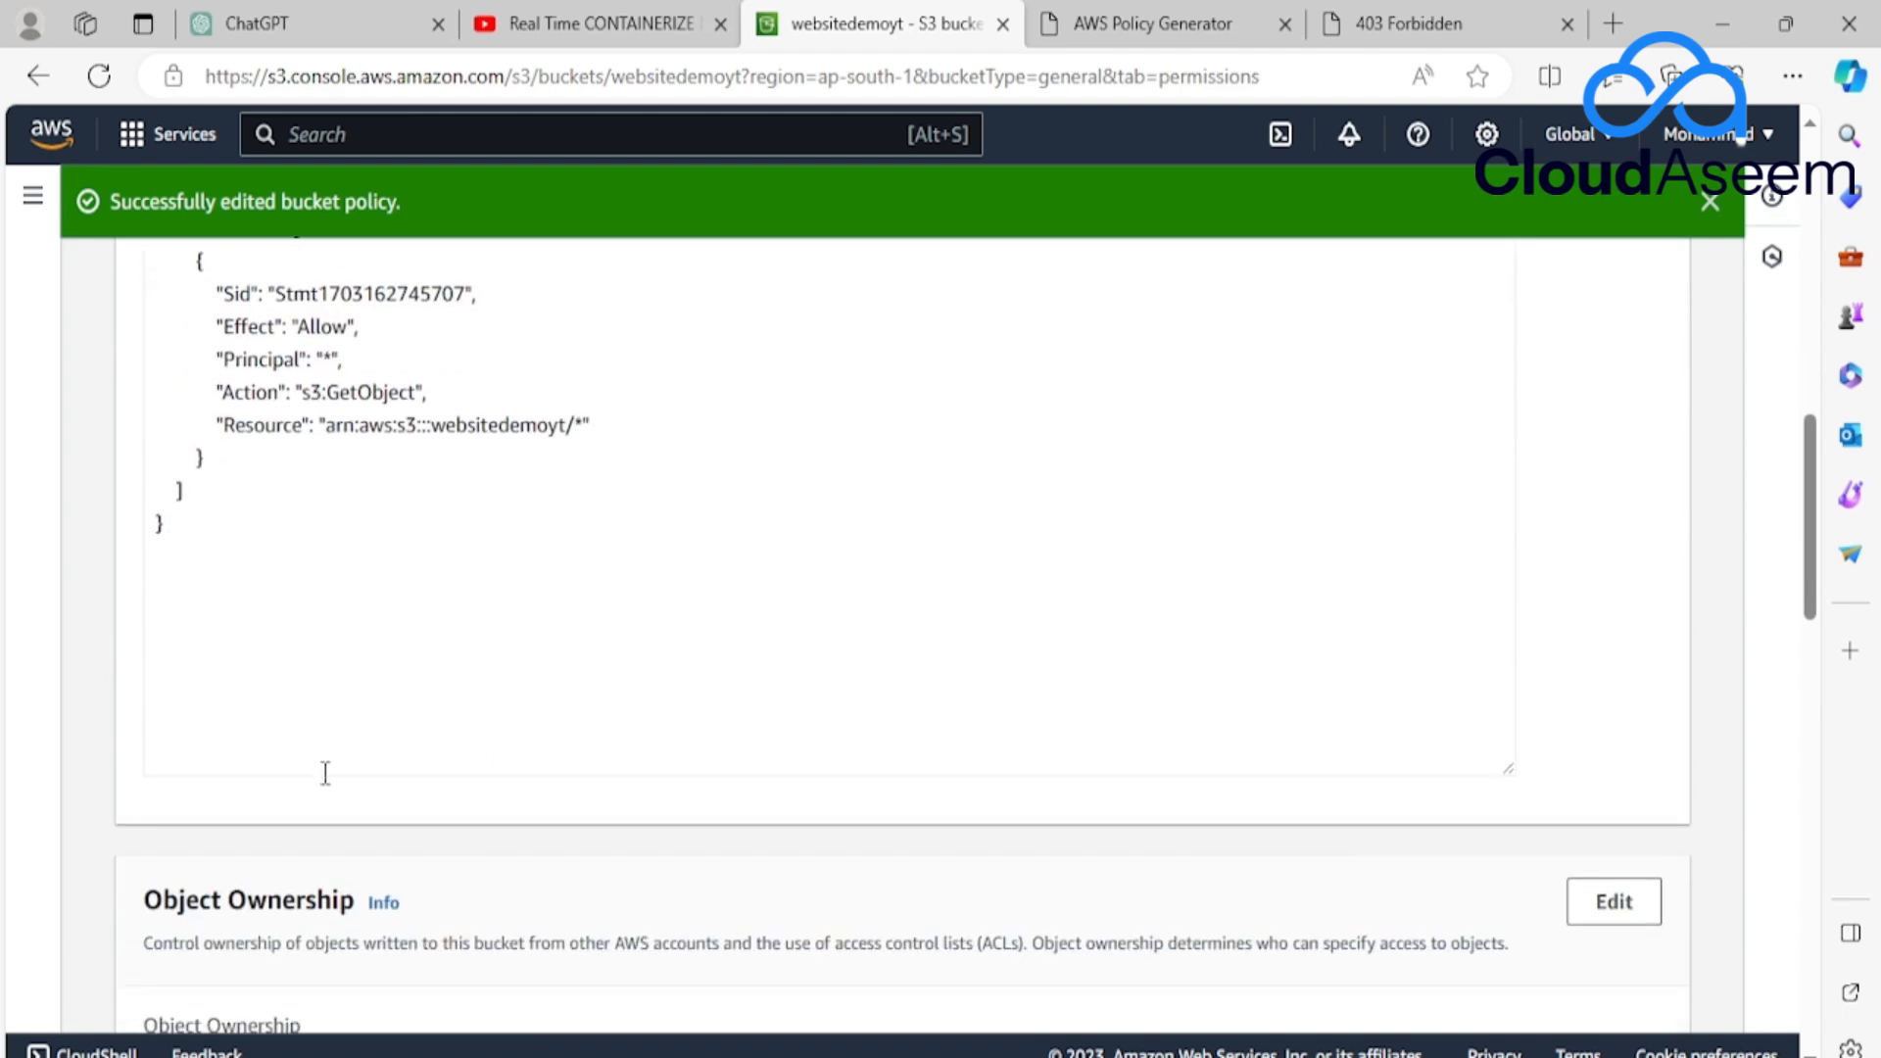
pyautogui.scroll(-4, 497, 739)
pyautogui.scroll(19, 498, 739)
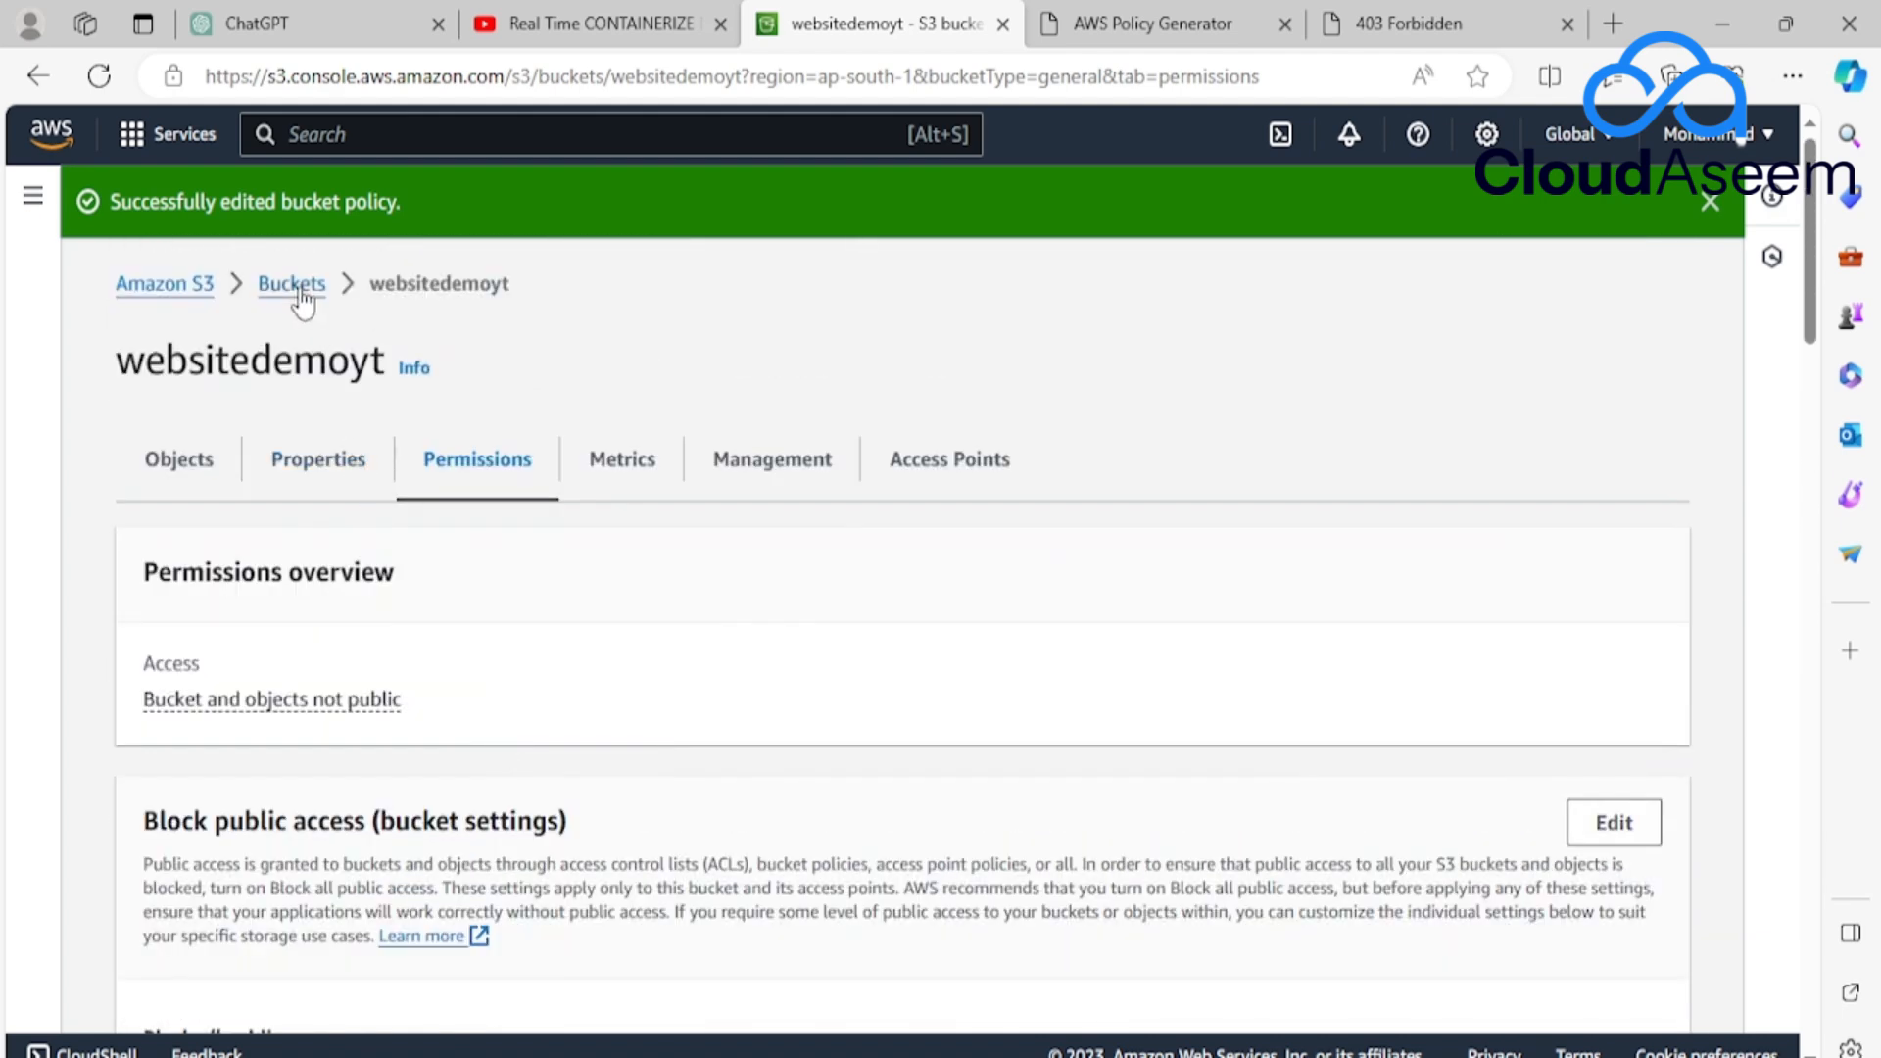
pyautogui.click(1709, 202)
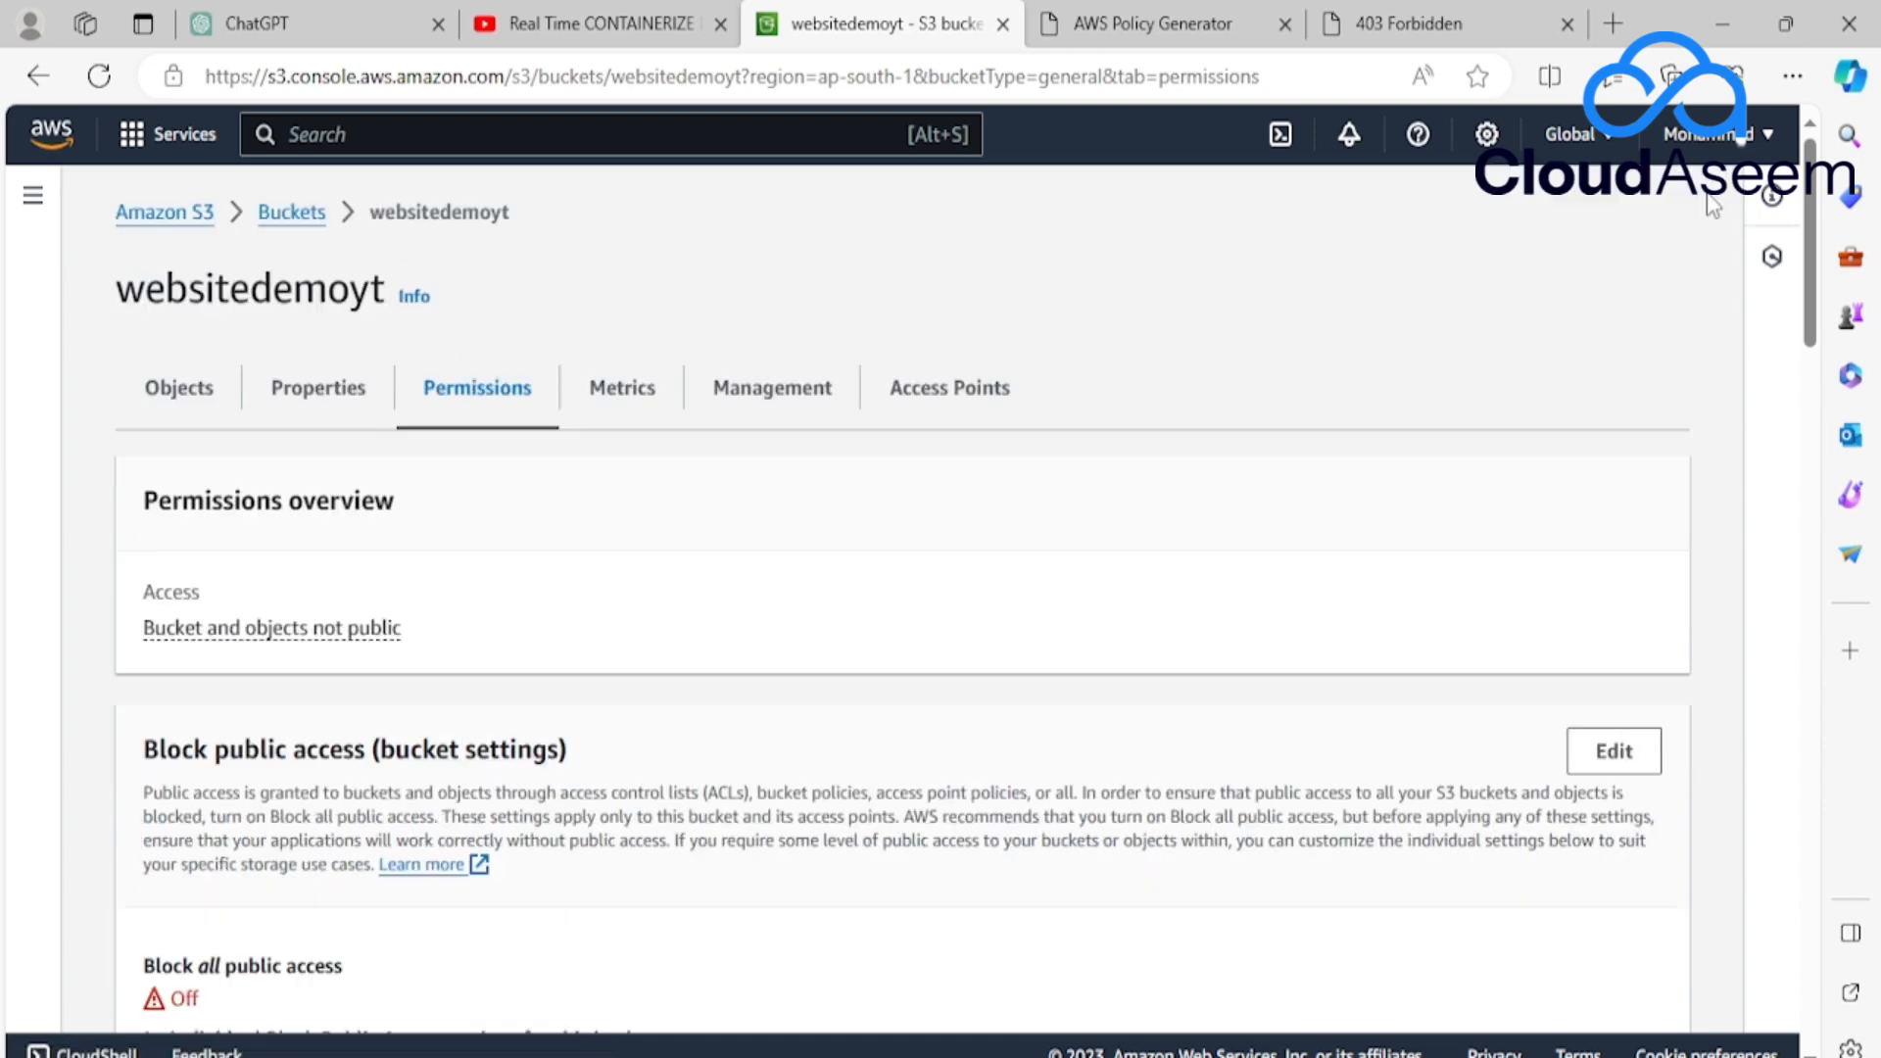
pyautogui.click(313, 215)
pyautogui.scroll(-1, 390, 627)
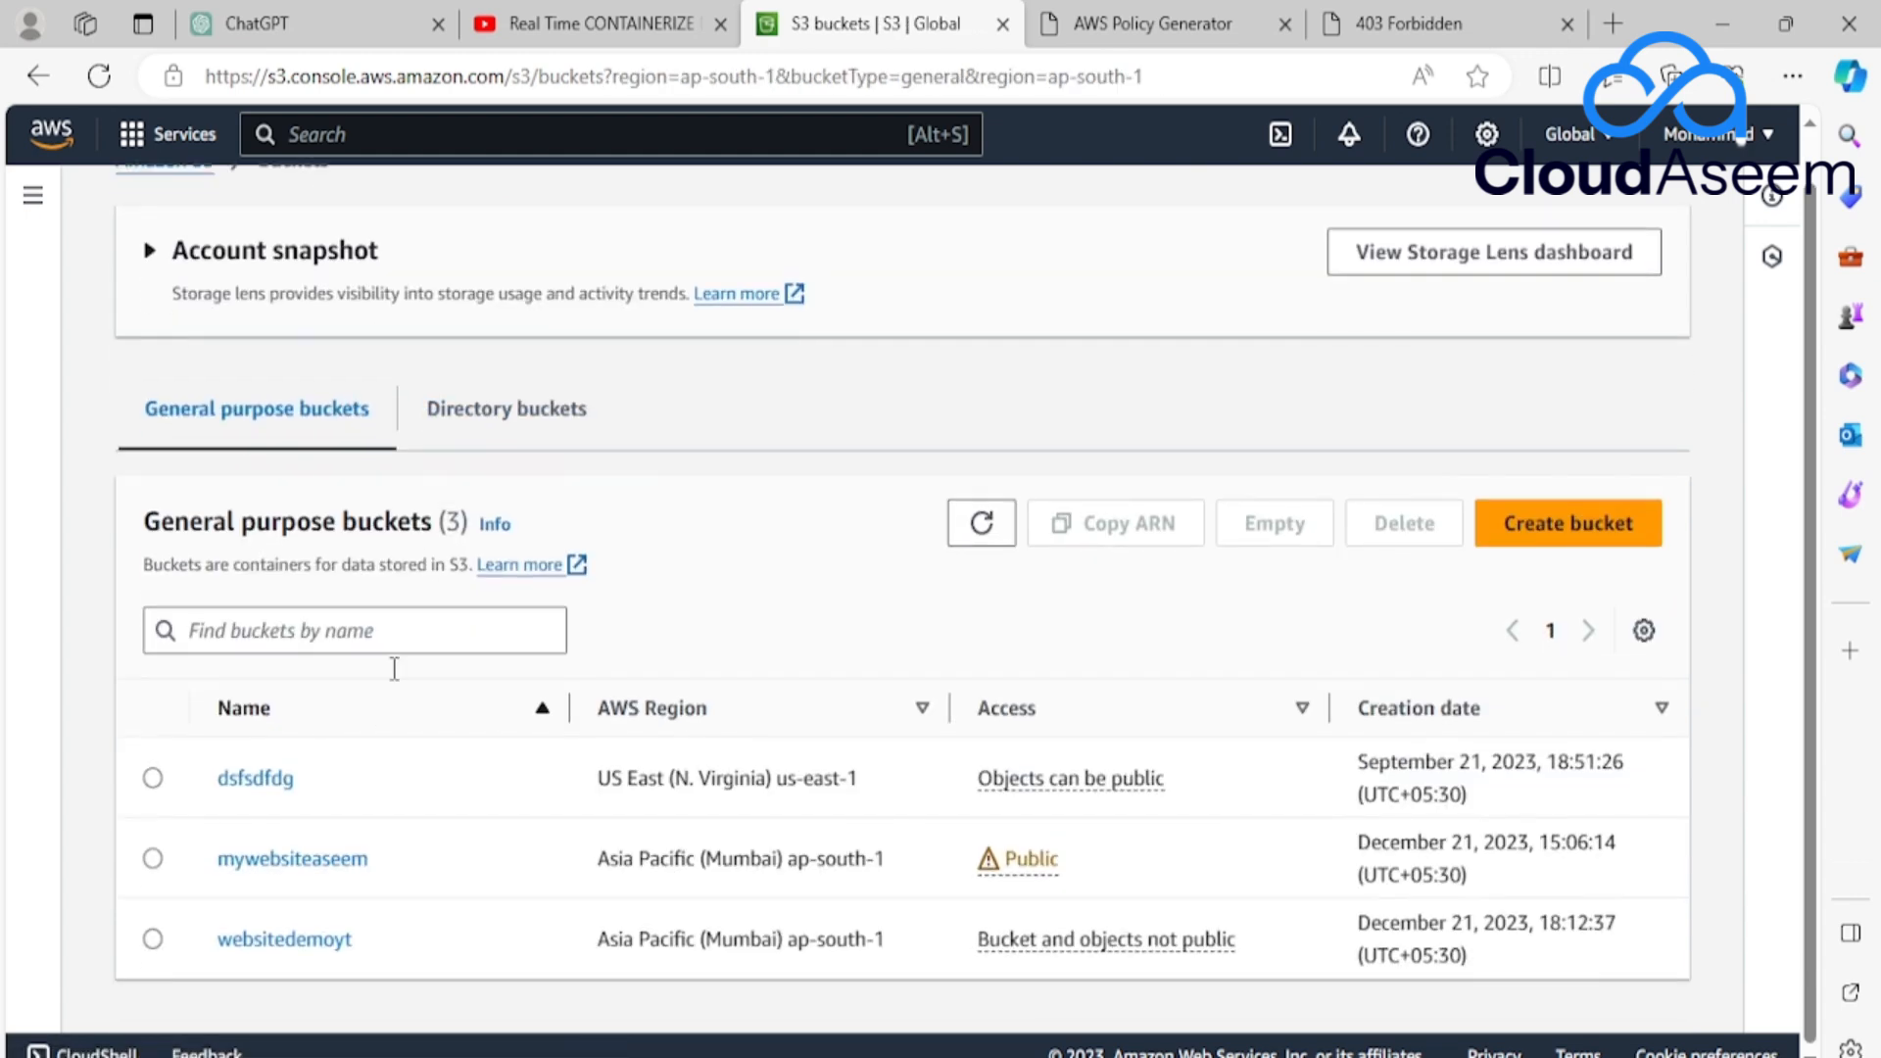
pyautogui.click(297, 943)
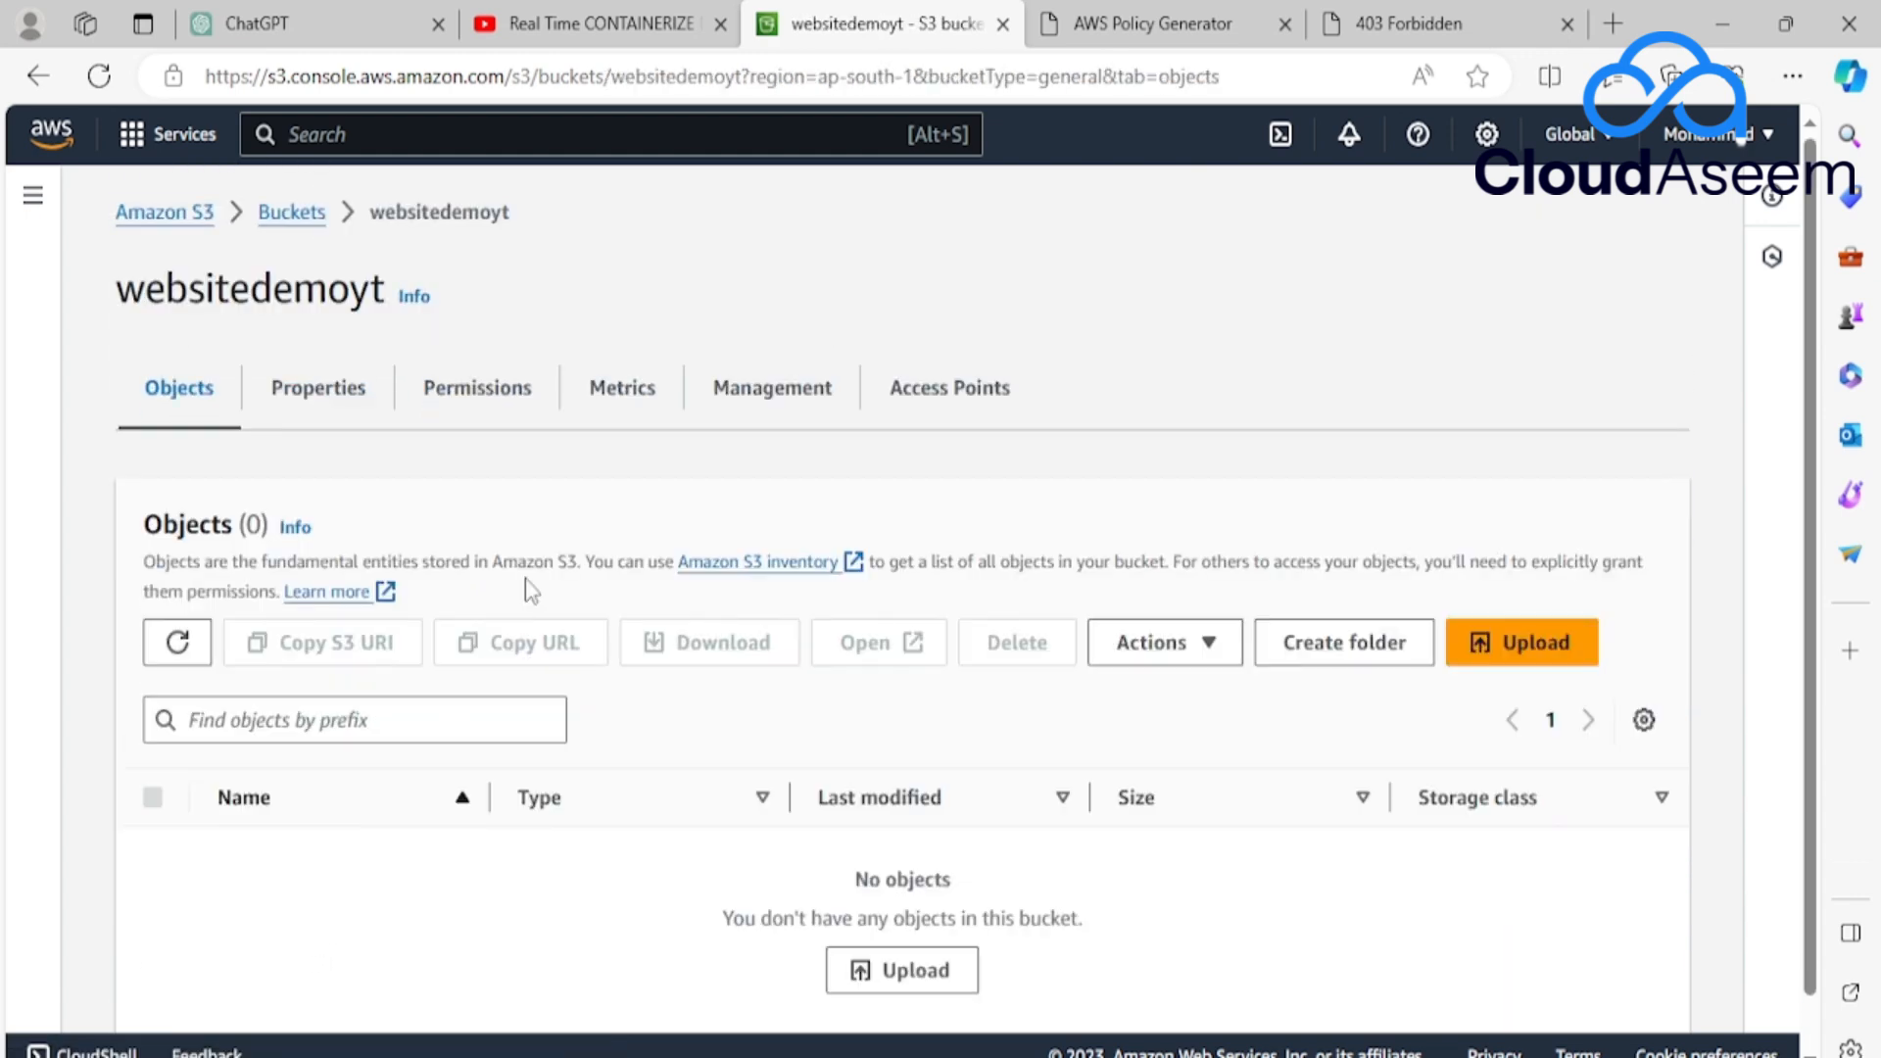
# Start an upload to the websitedemoyt bucket and add the index HTML file from the Desktop folder.
pyautogui.scroll(-1, 529, 593)
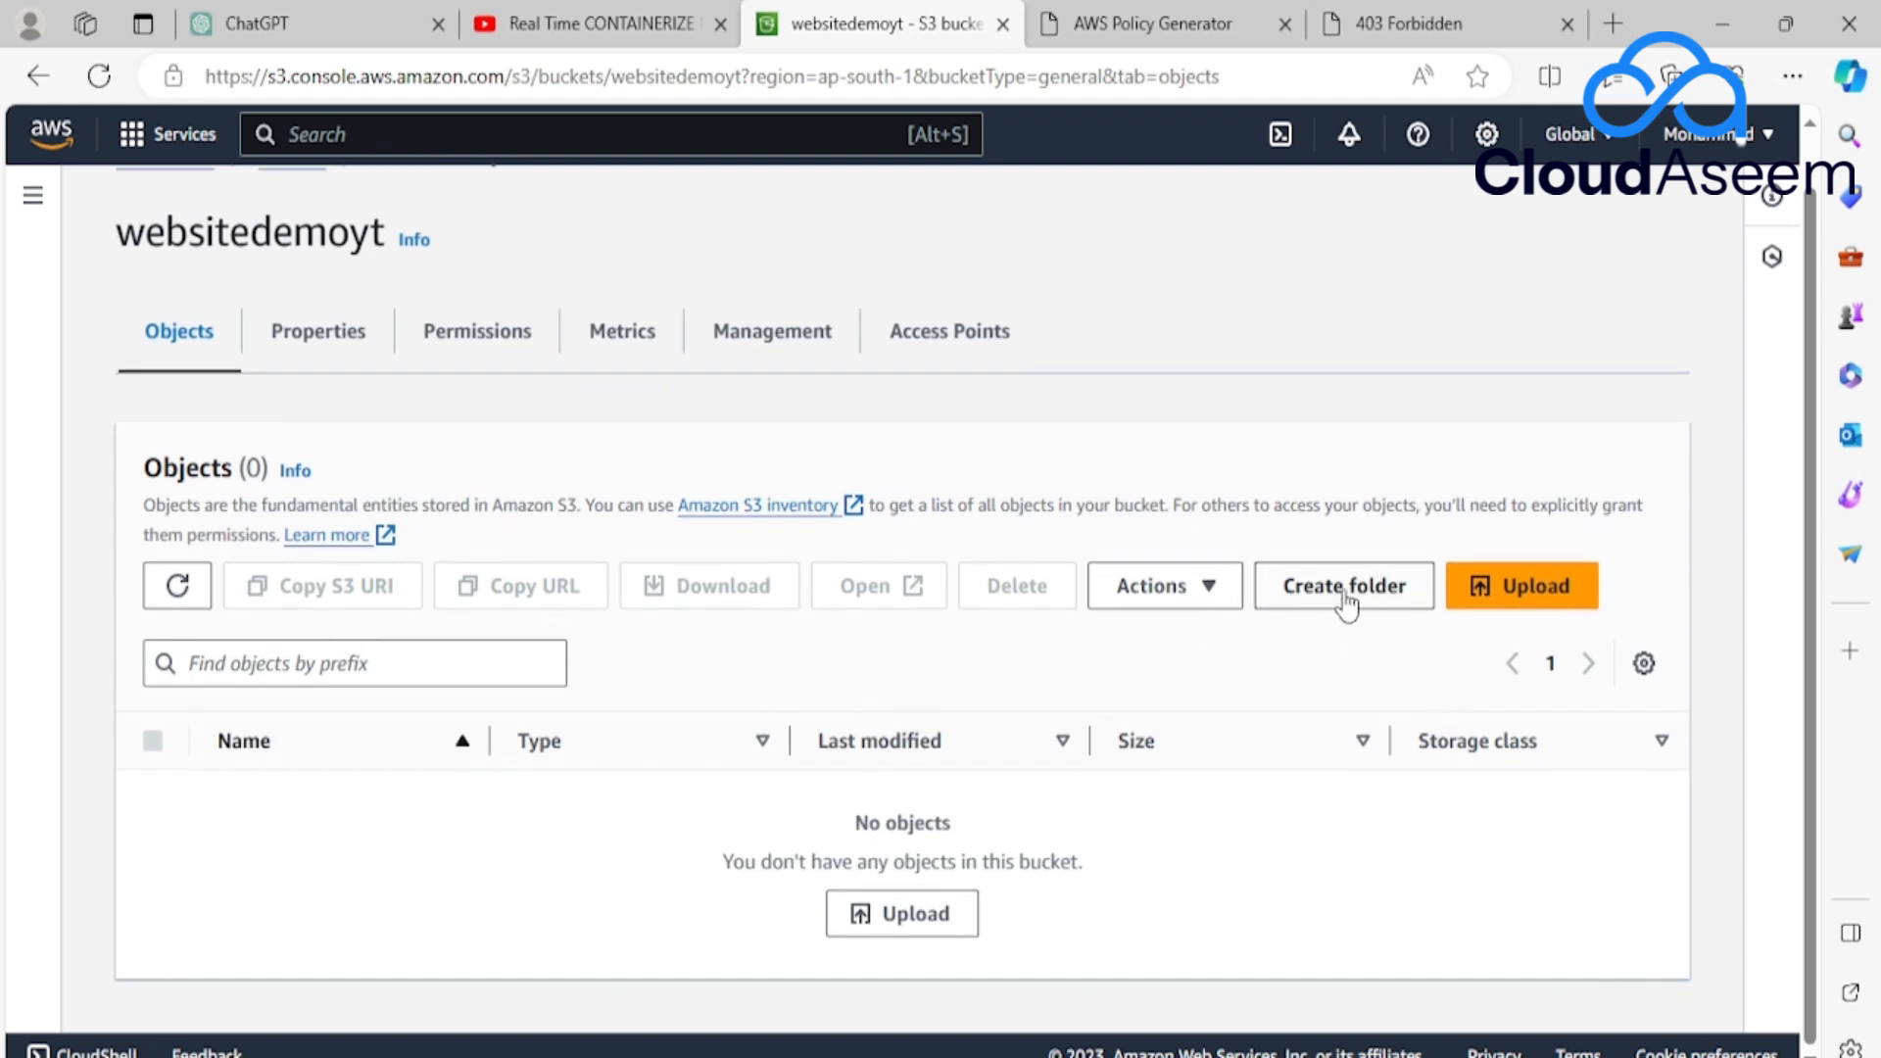
pyautogui.click(872, 916)
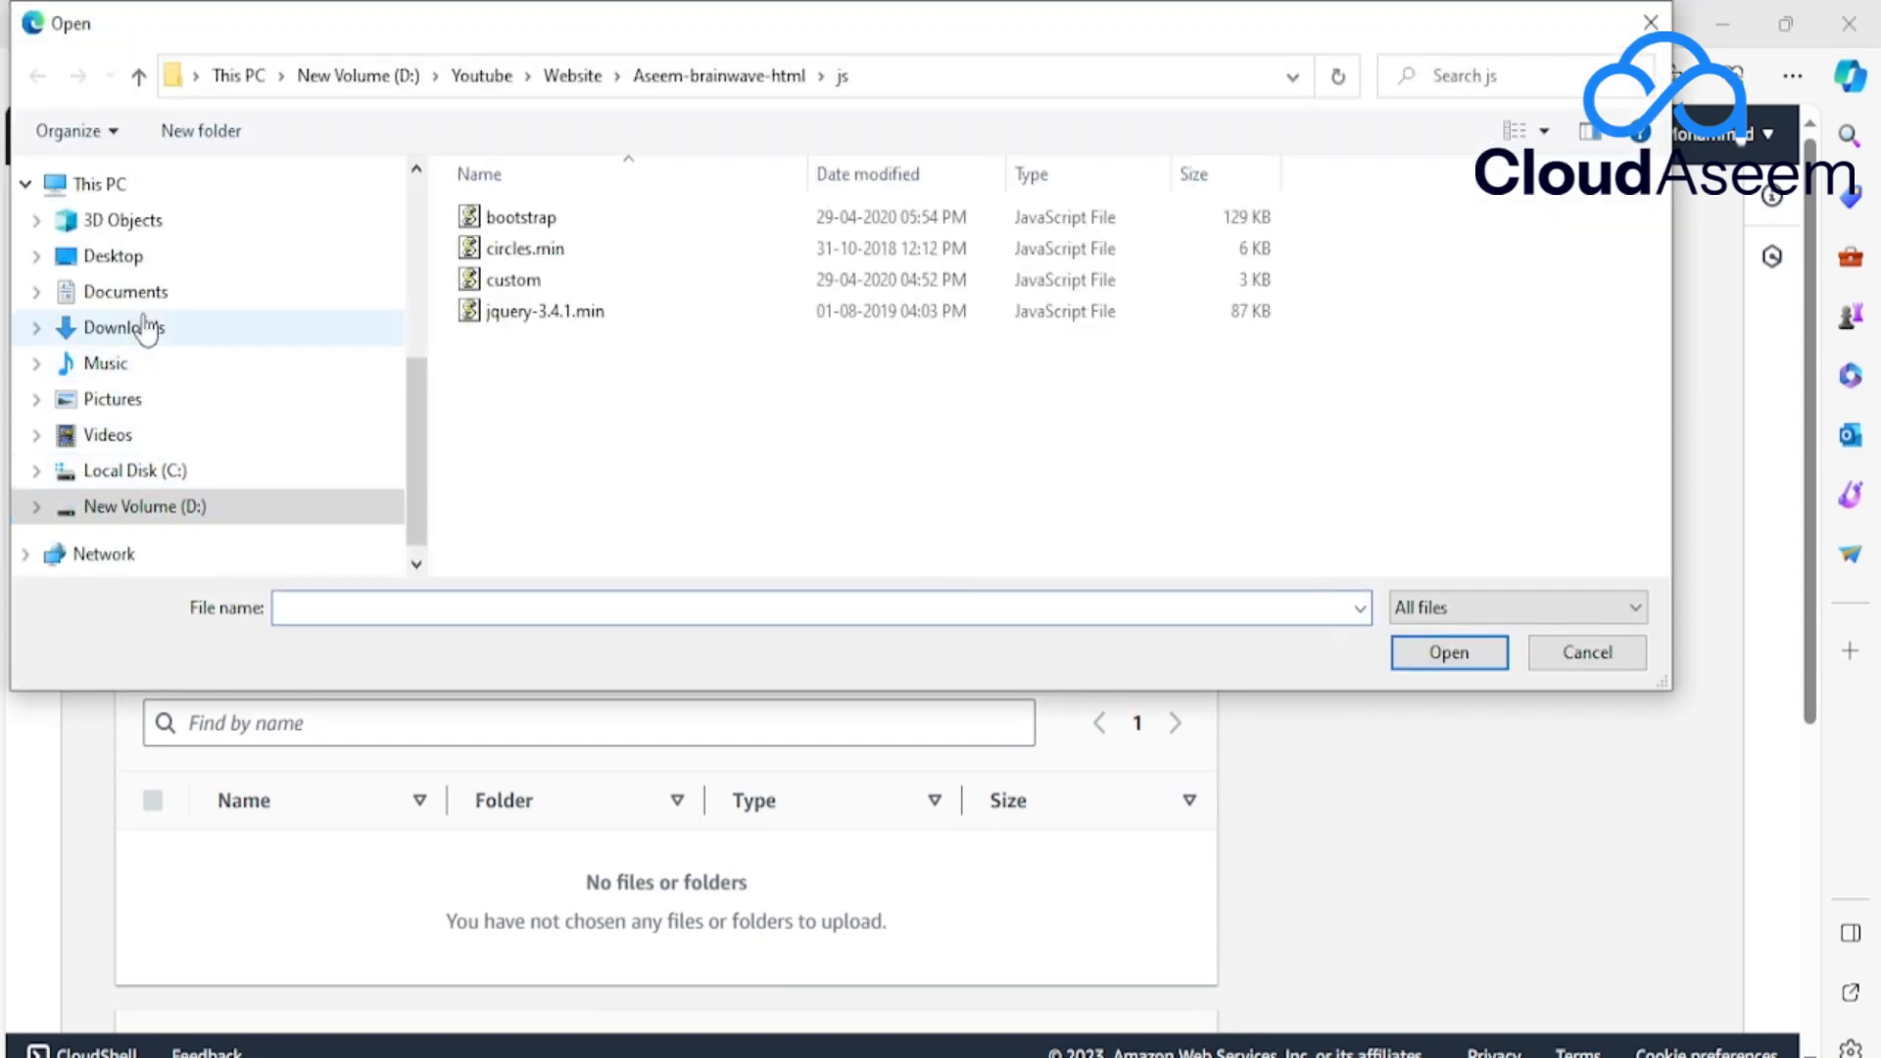
pyautogui.click(149, 253)
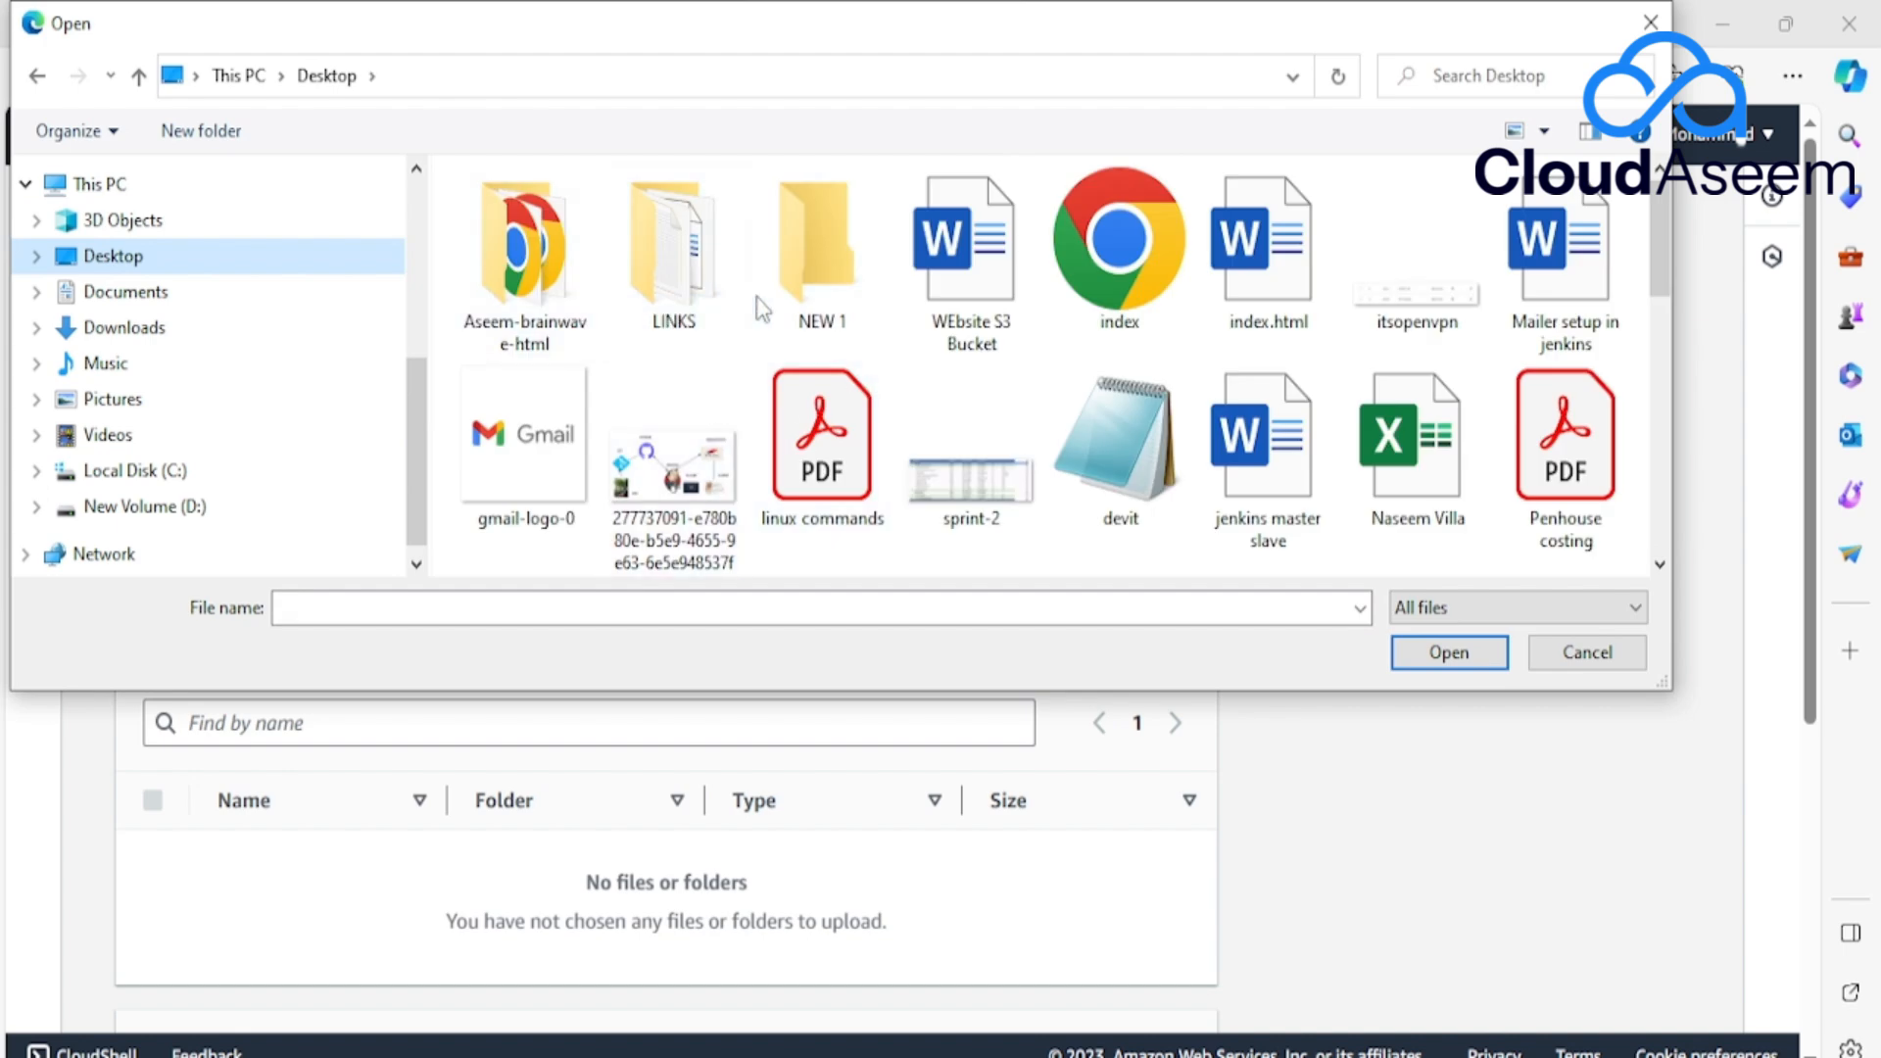
pyautogui.click(1112, 211)
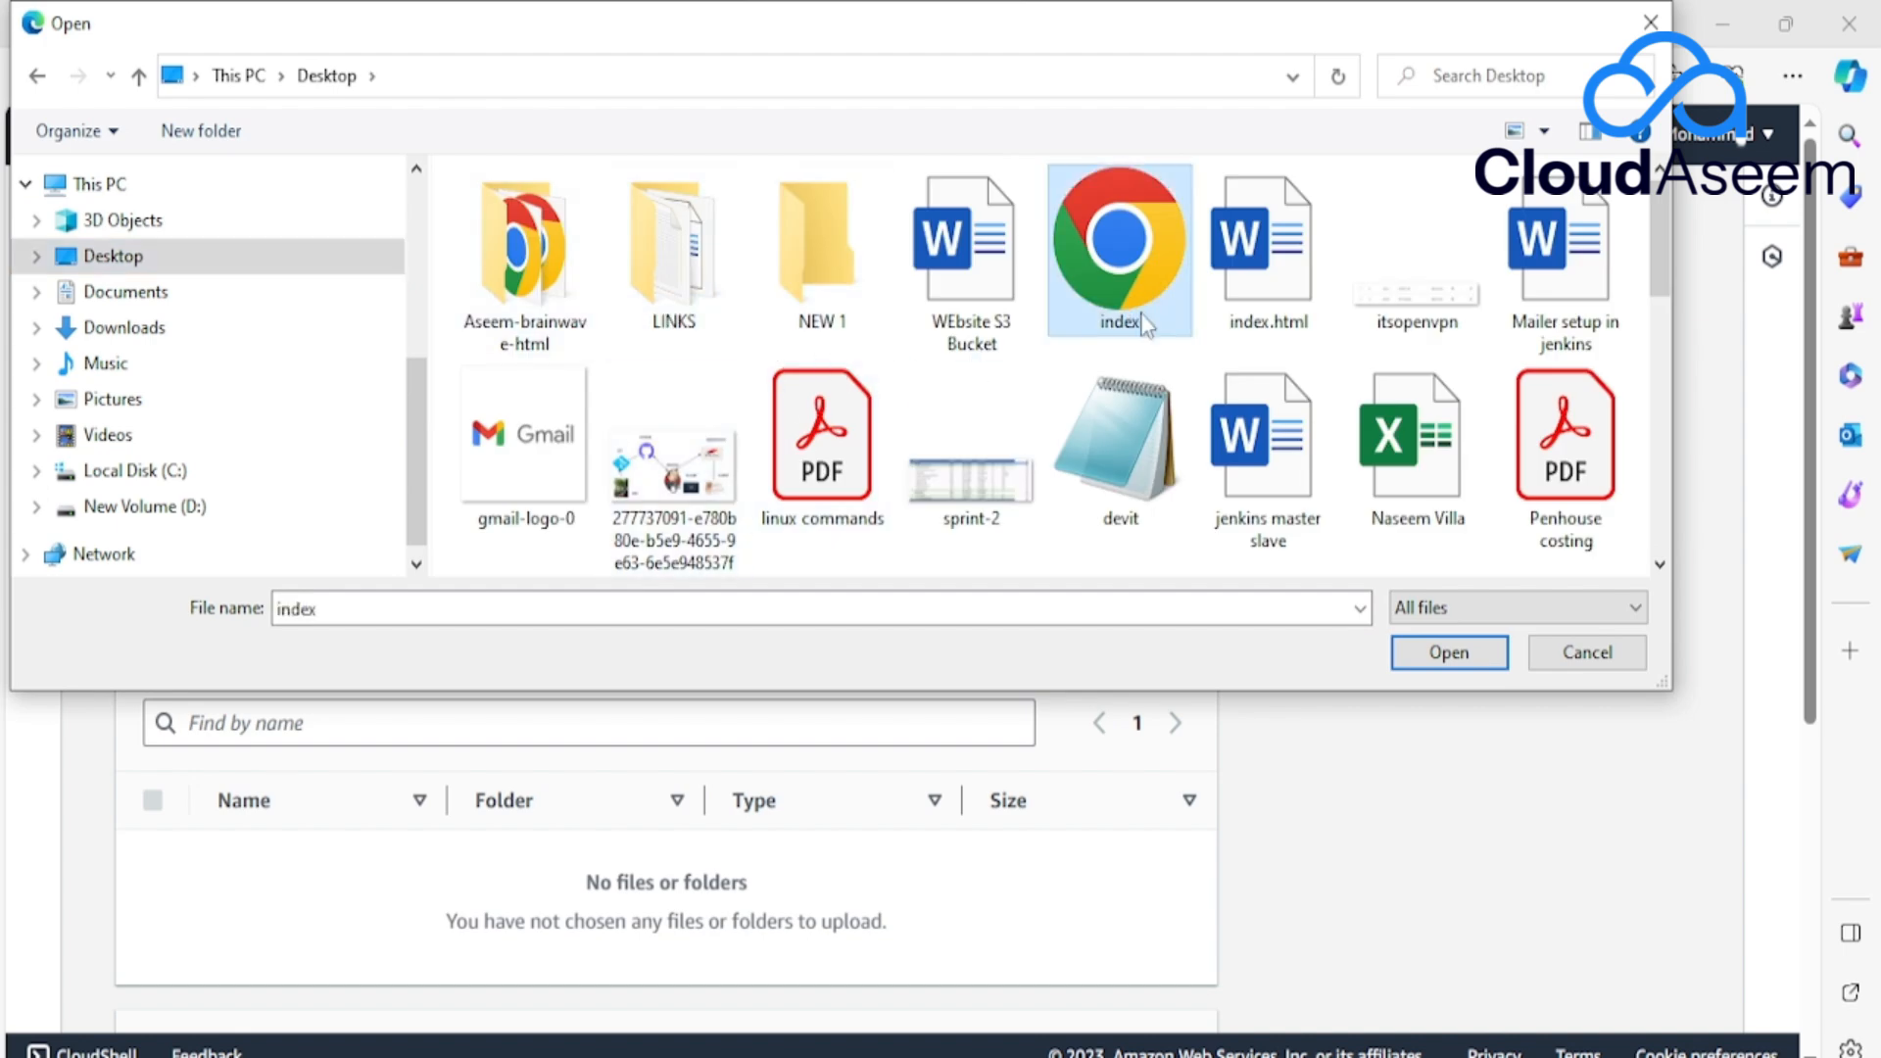
pyautogui.click(1443, 654)
# Upload index.html to the websitedemoyt bucket and close the upload status page.
pyautogui.scroll(-3, 358, 701)
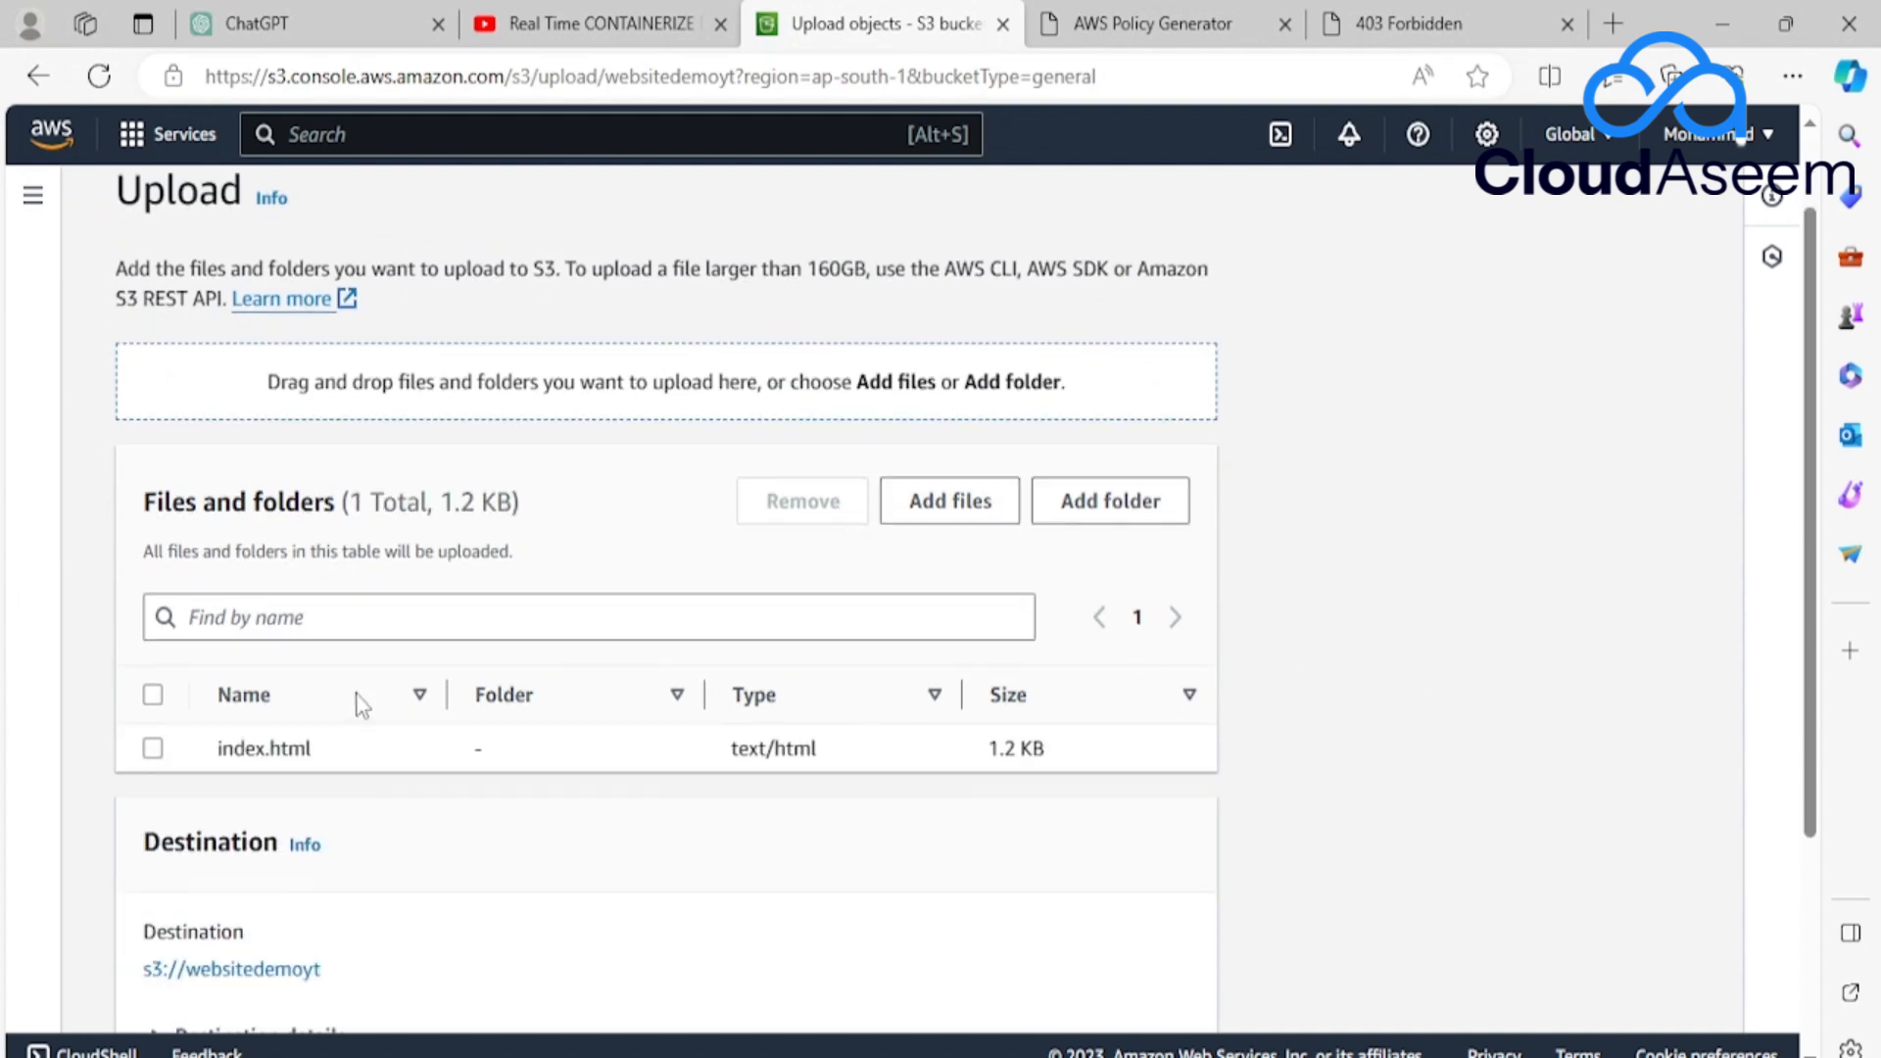
pyautogui.scroll(-5, 647, 663)
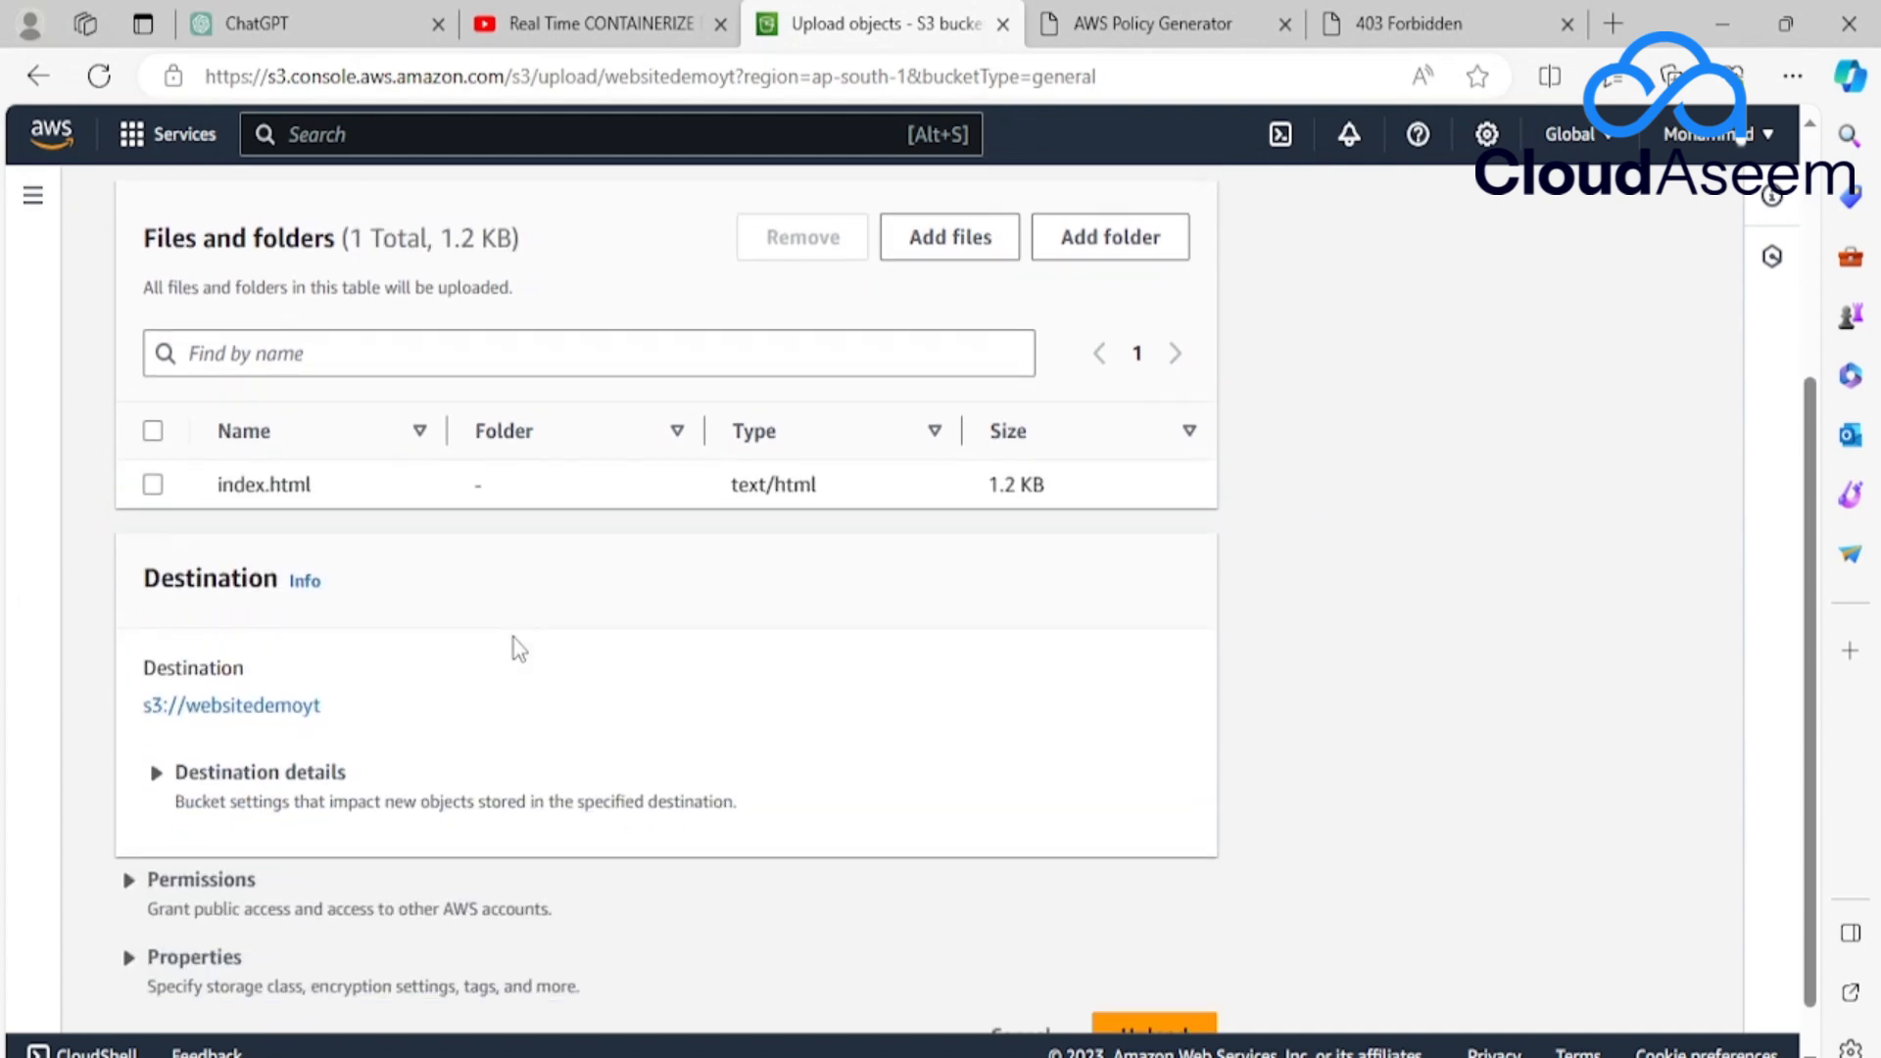
pyautogui.click(1154, 983)
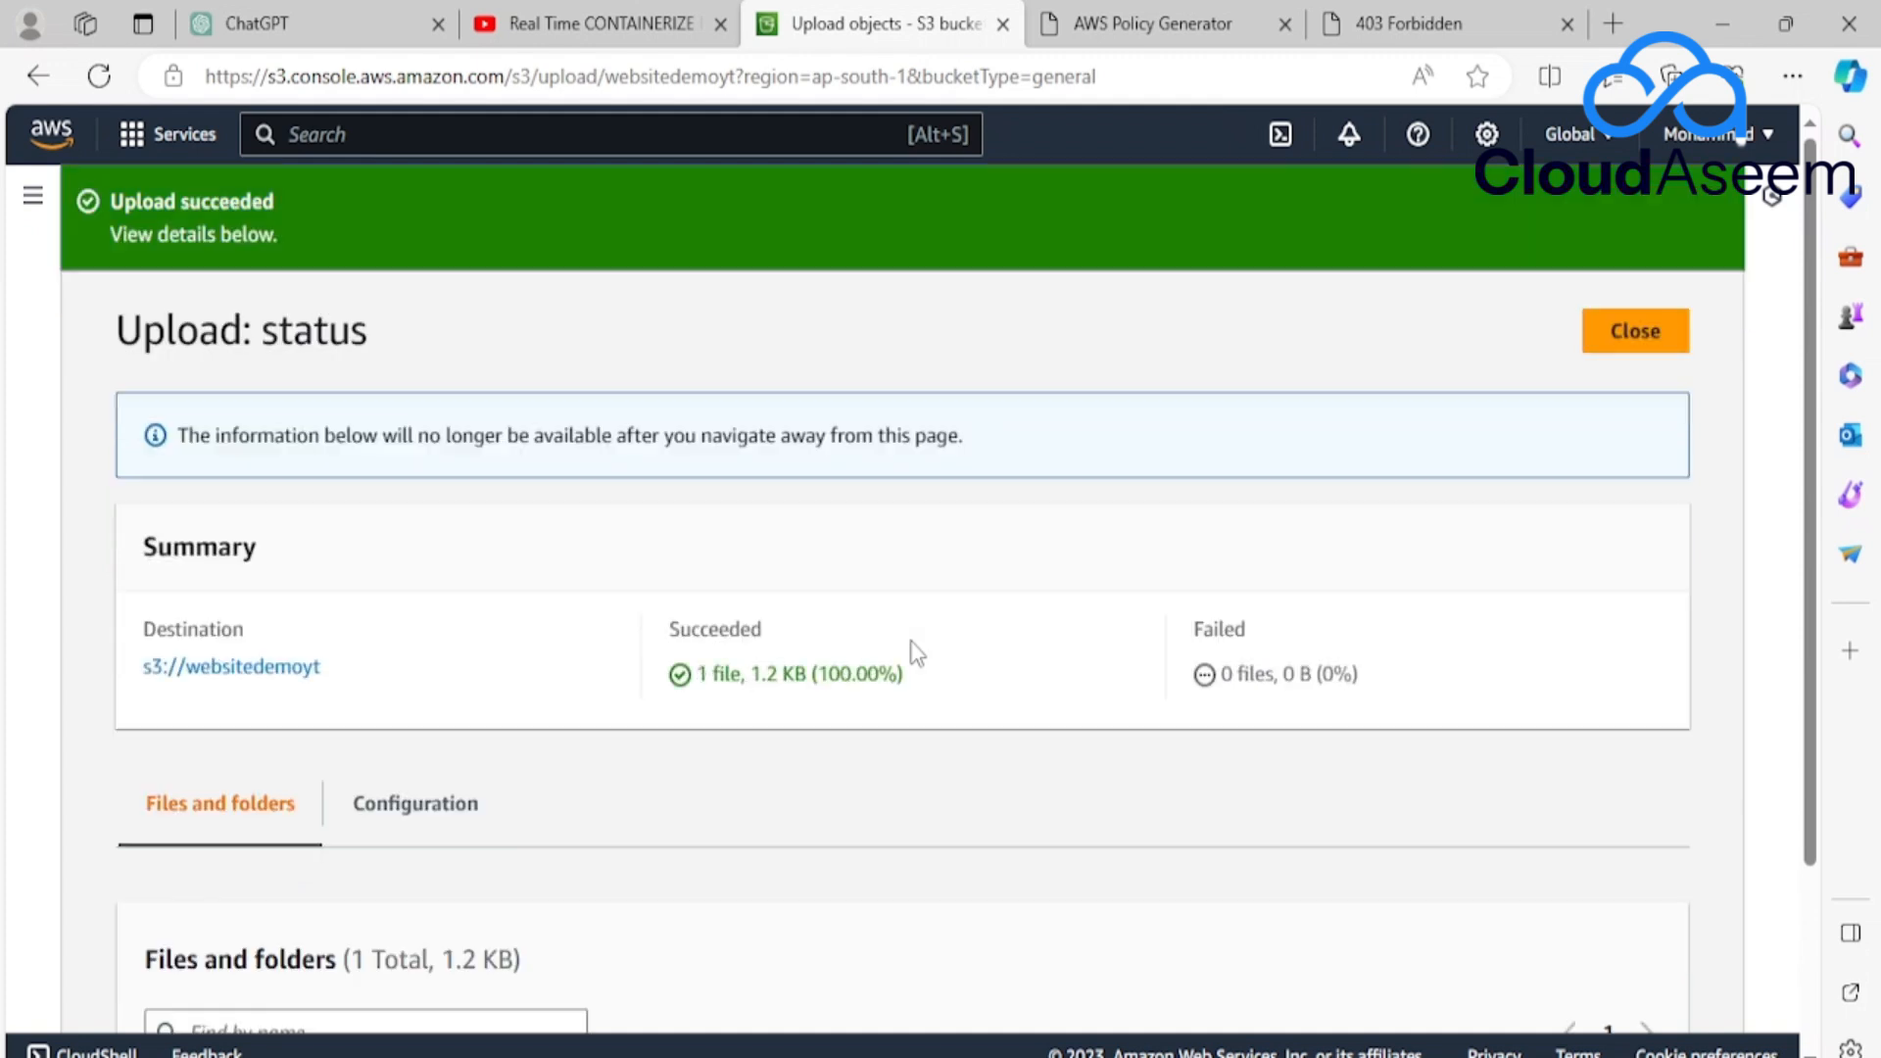
pyautogui.click(1629, 333)
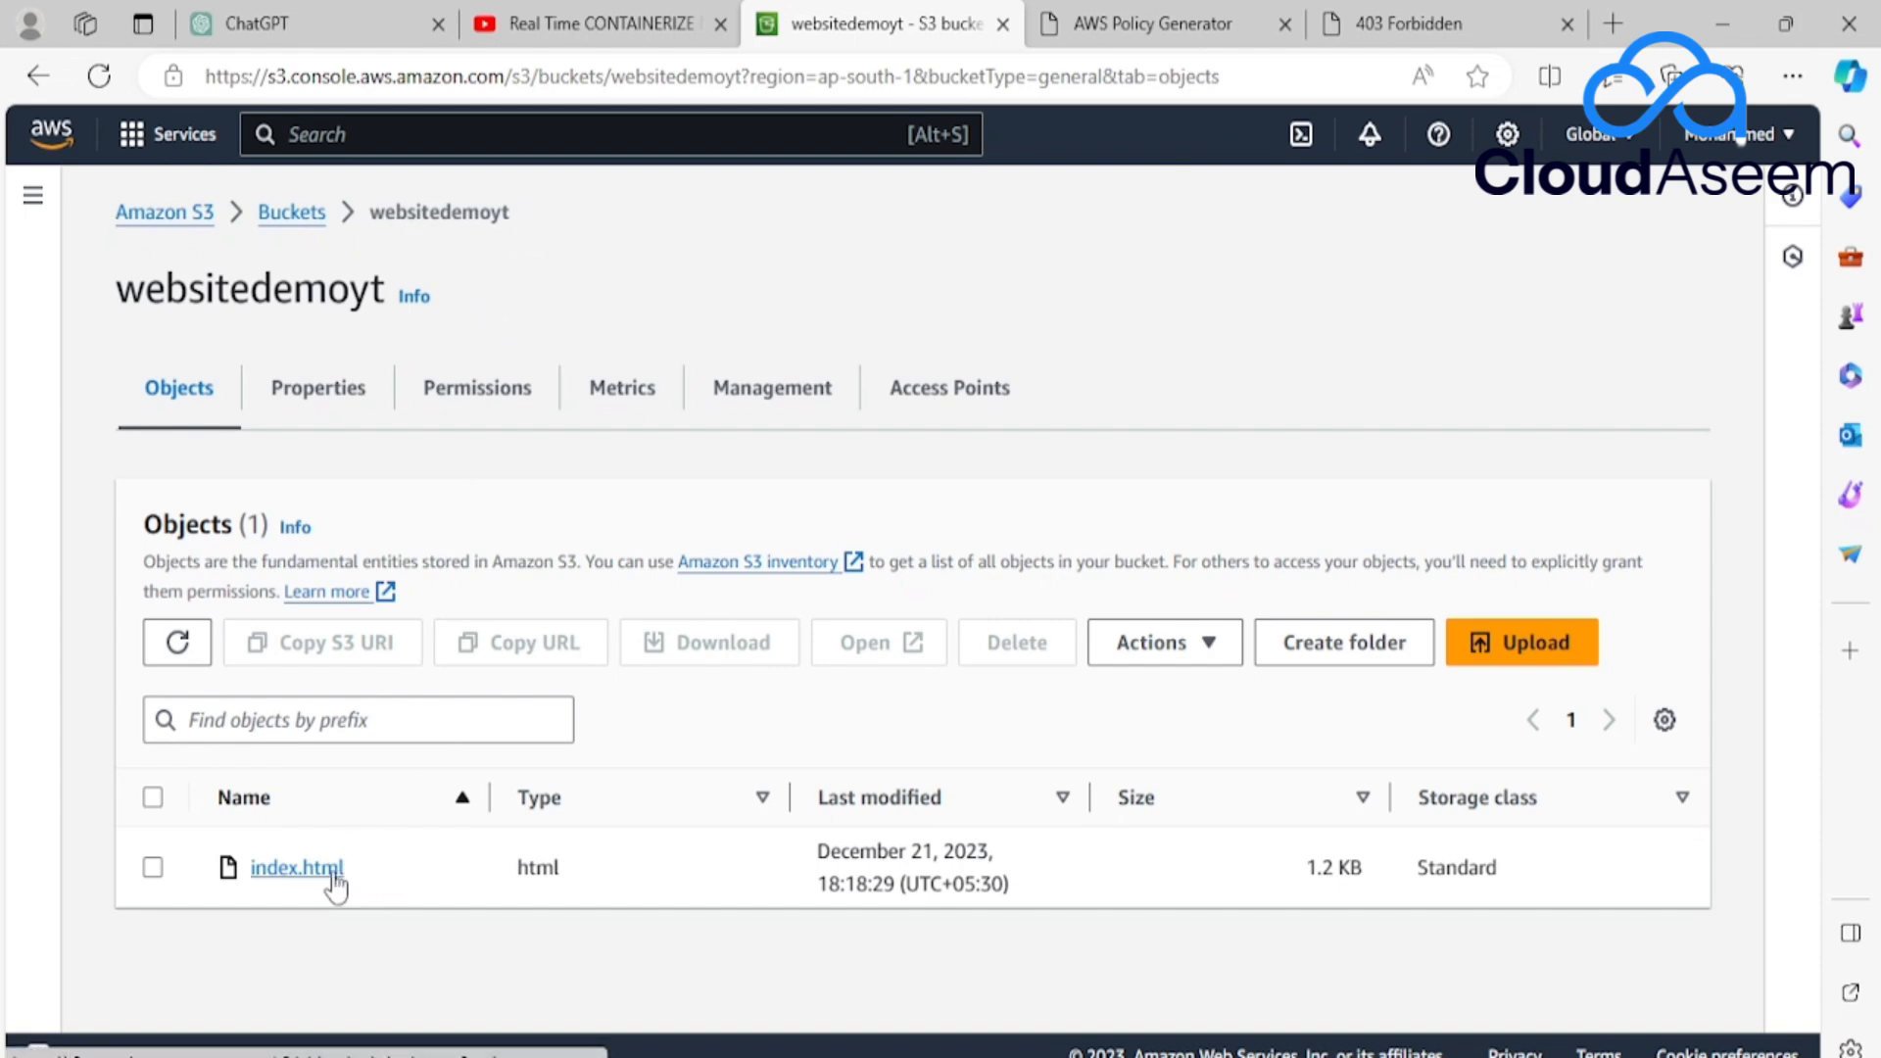
# Examine the index document name in the bucket's static website hosting settings and compare it with the uploaded object.
pyautogui.click(339, 400)
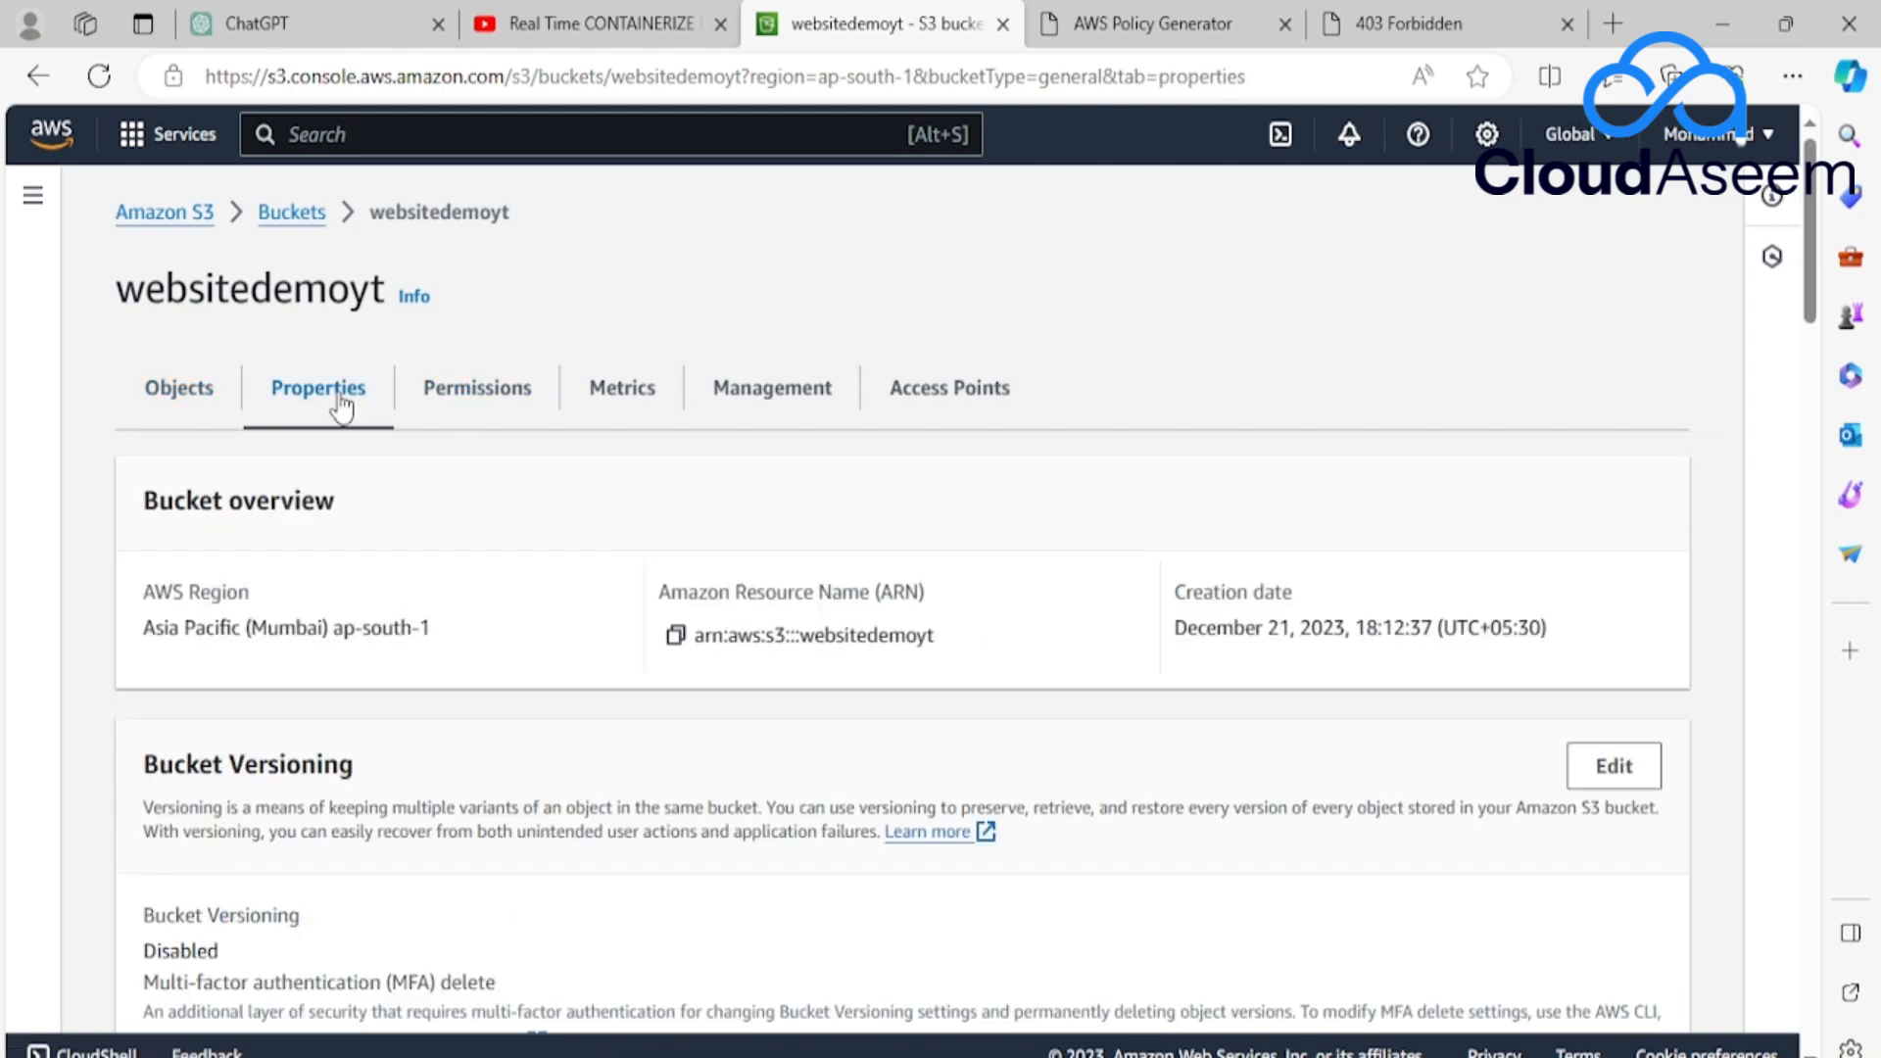
pyautogui.scroll(-10, 663, 894)
pyautogui.scroll(-20, 672, 900)
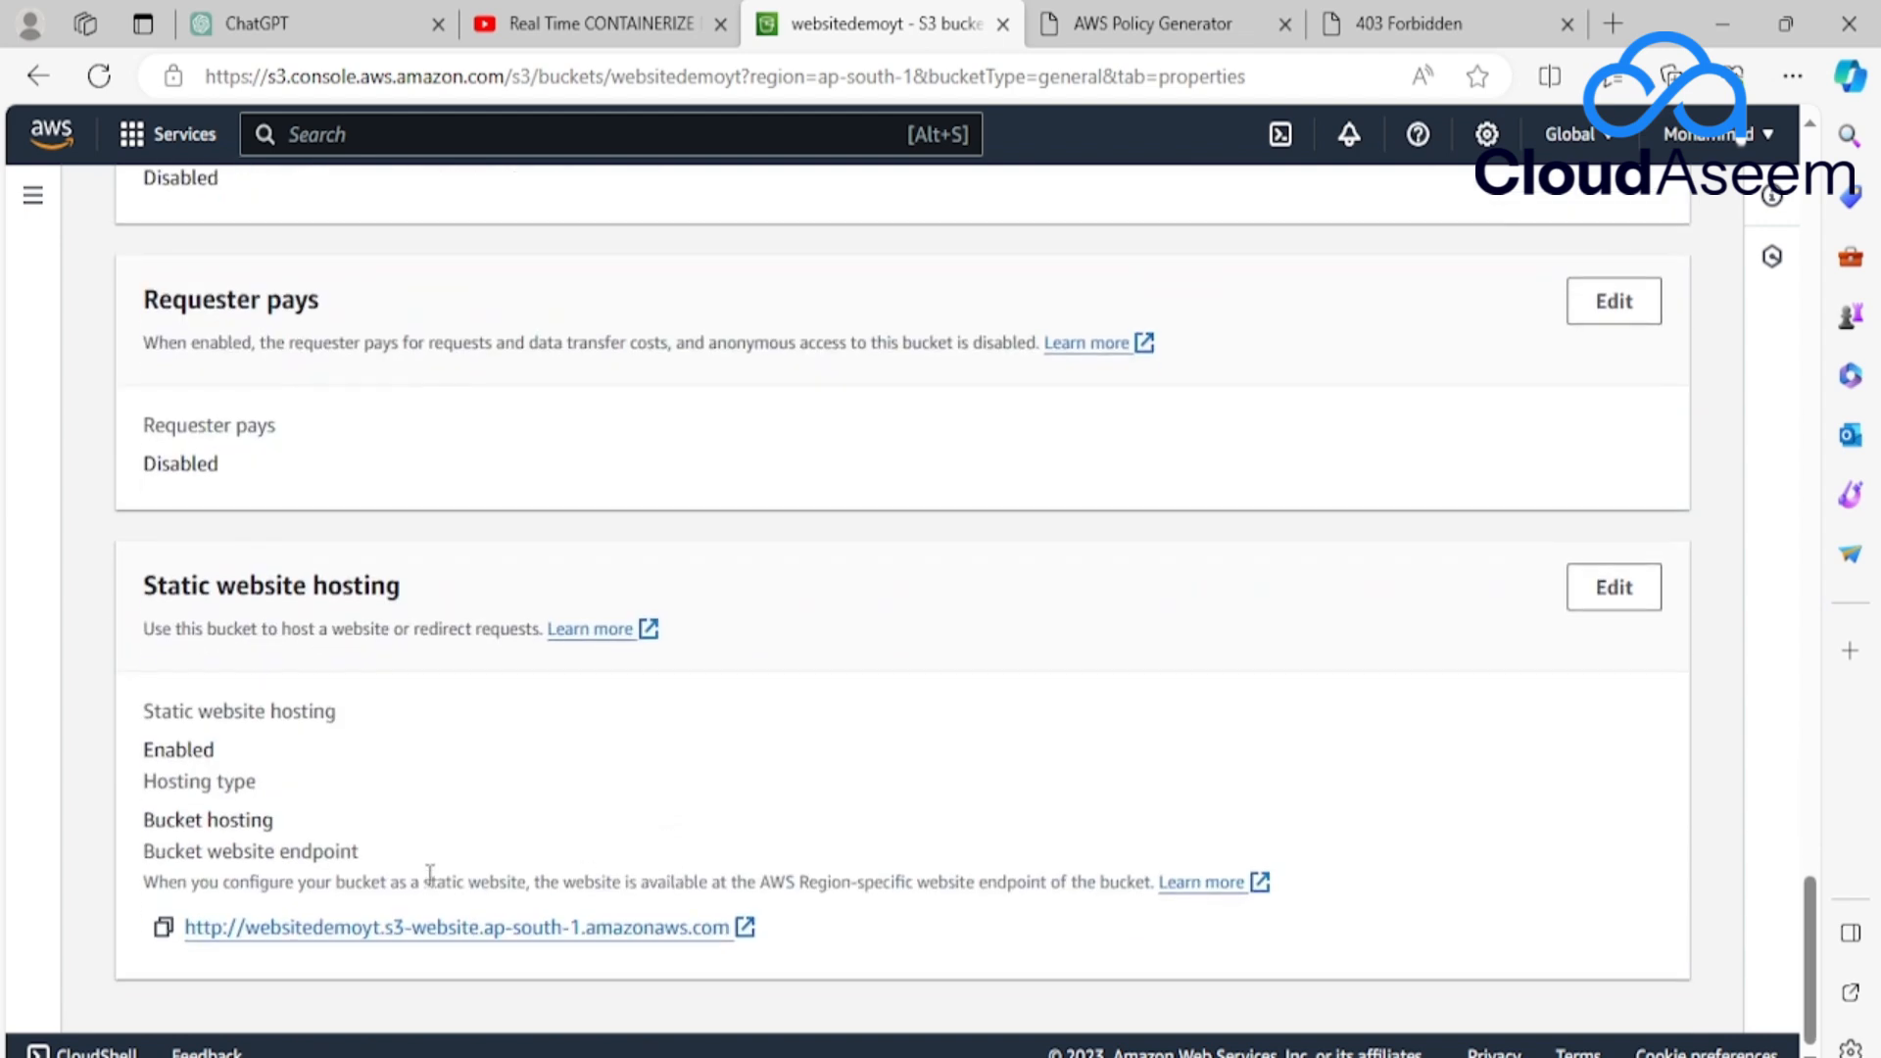
pyautogui.click(1637, 600)
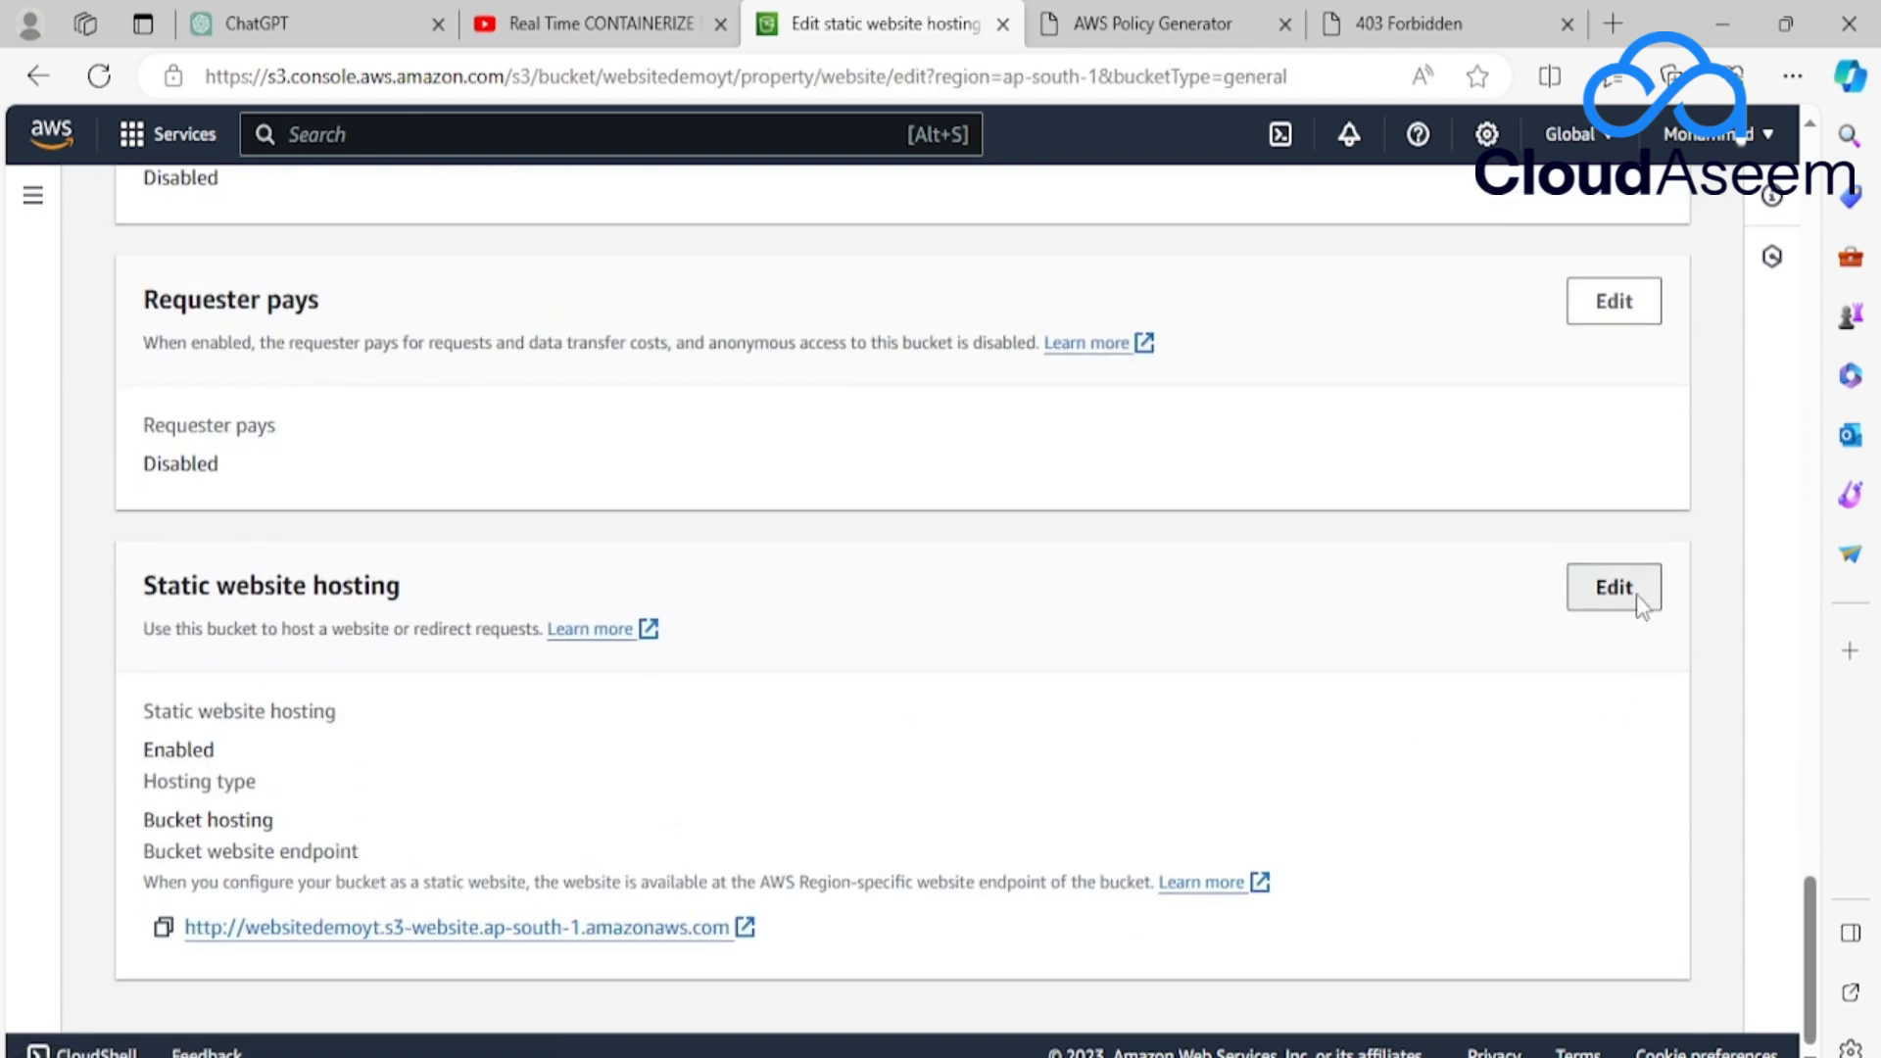
pyautogui.scroll(-3, 765, 816)
pyautogui.scroll(-2, 766, 818)
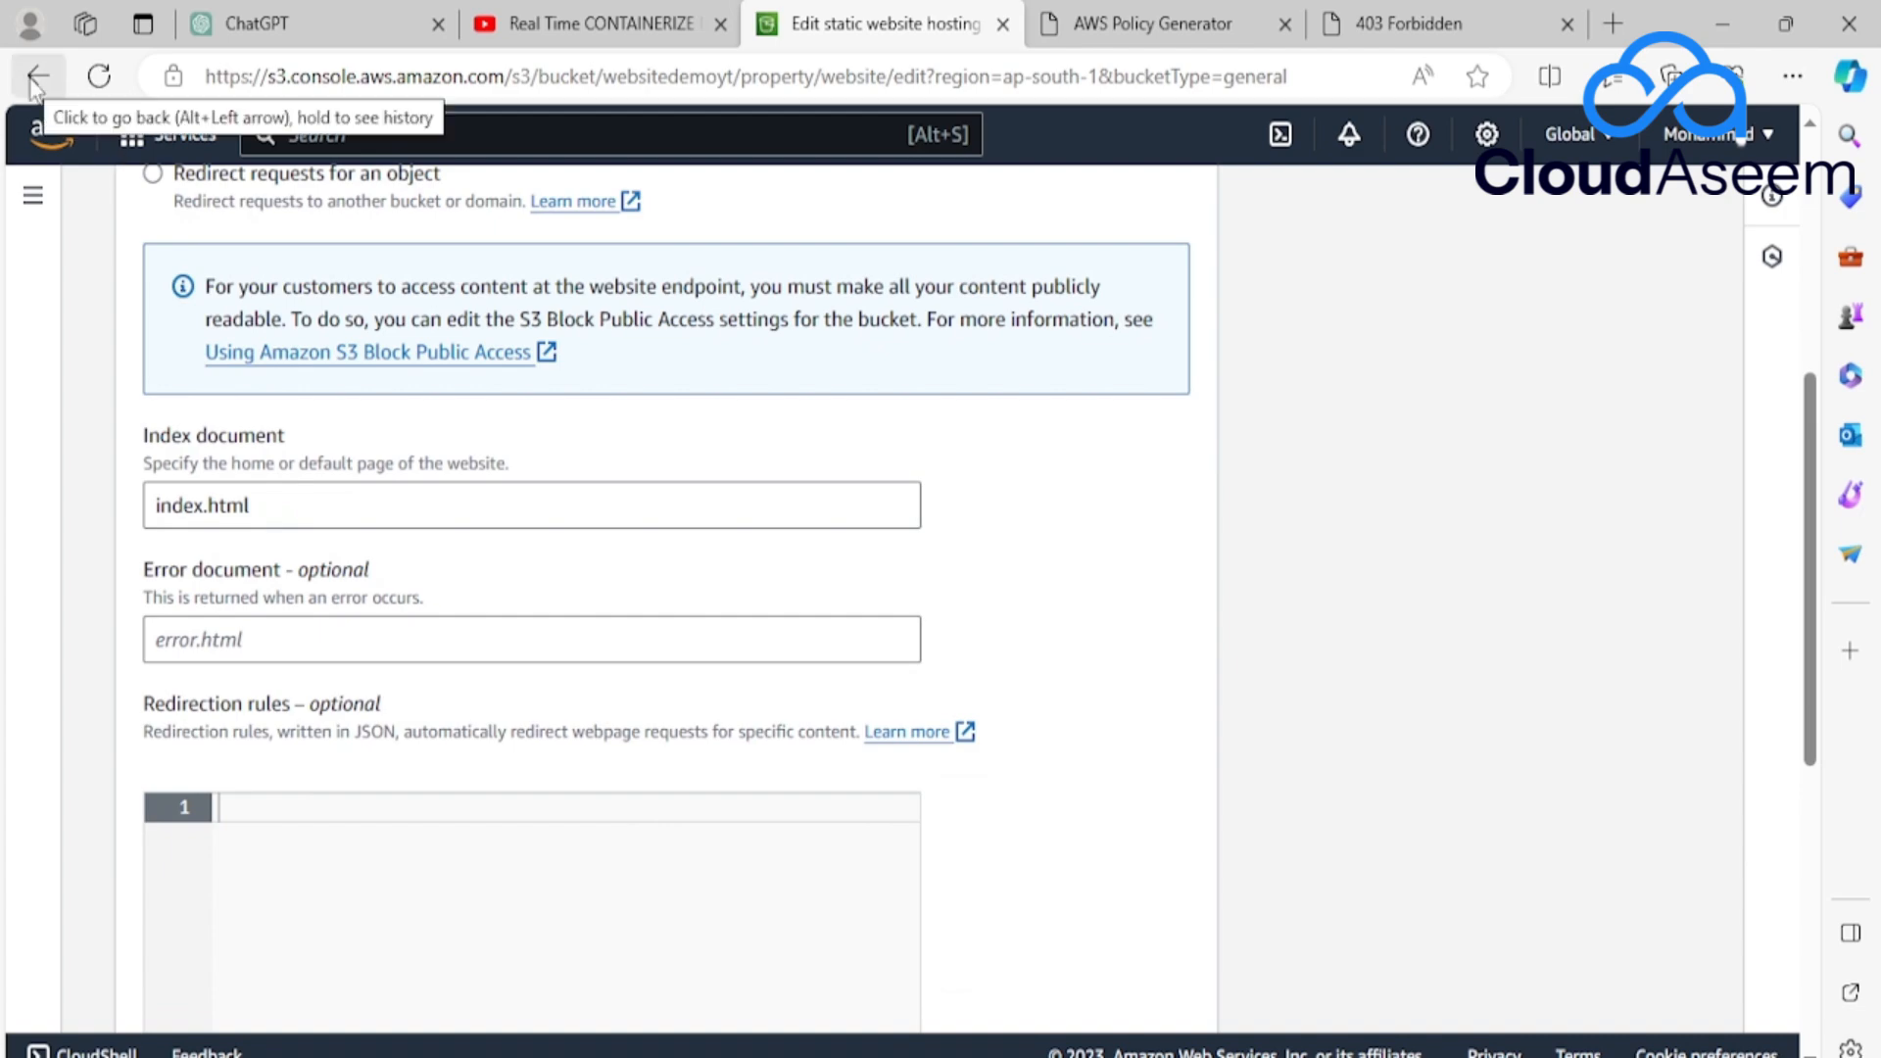
pyautogui.click(38, 79)
pyautogui.scroll(20, 454, 605)
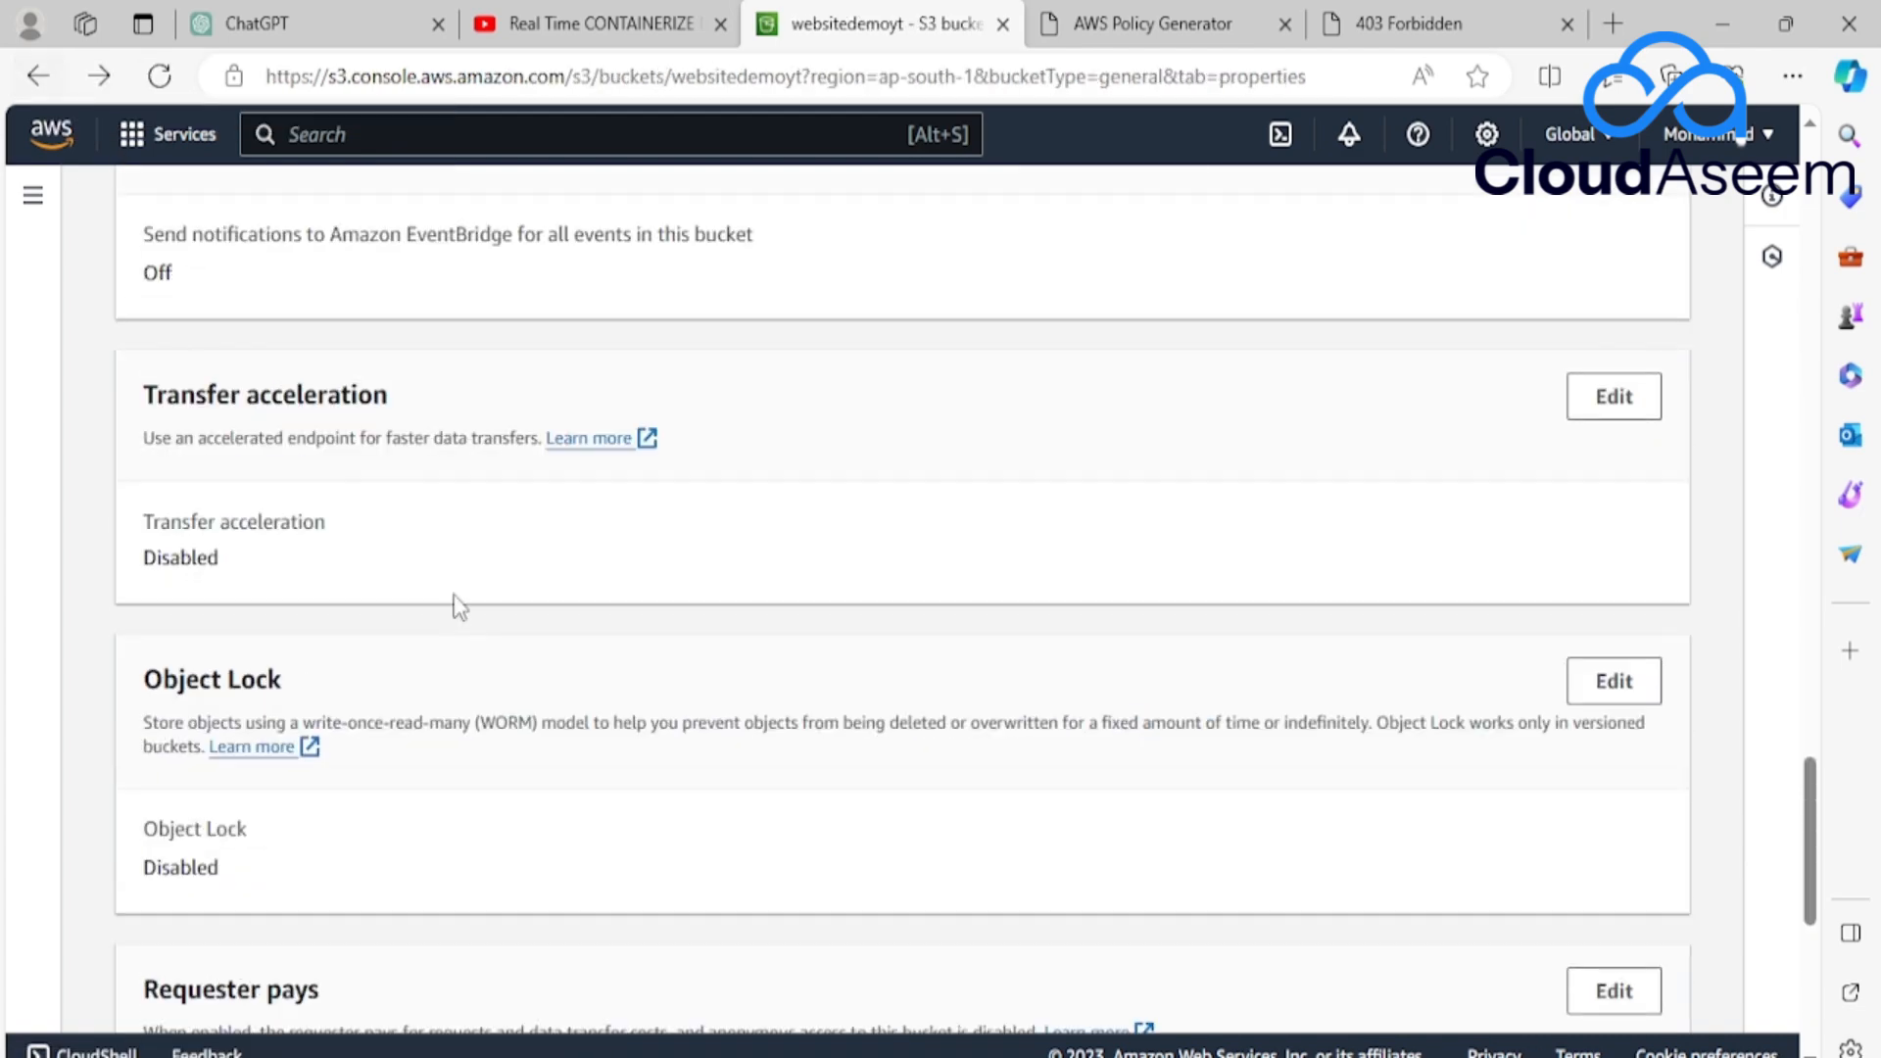
pyautogui.scroll(7, 473, 581)
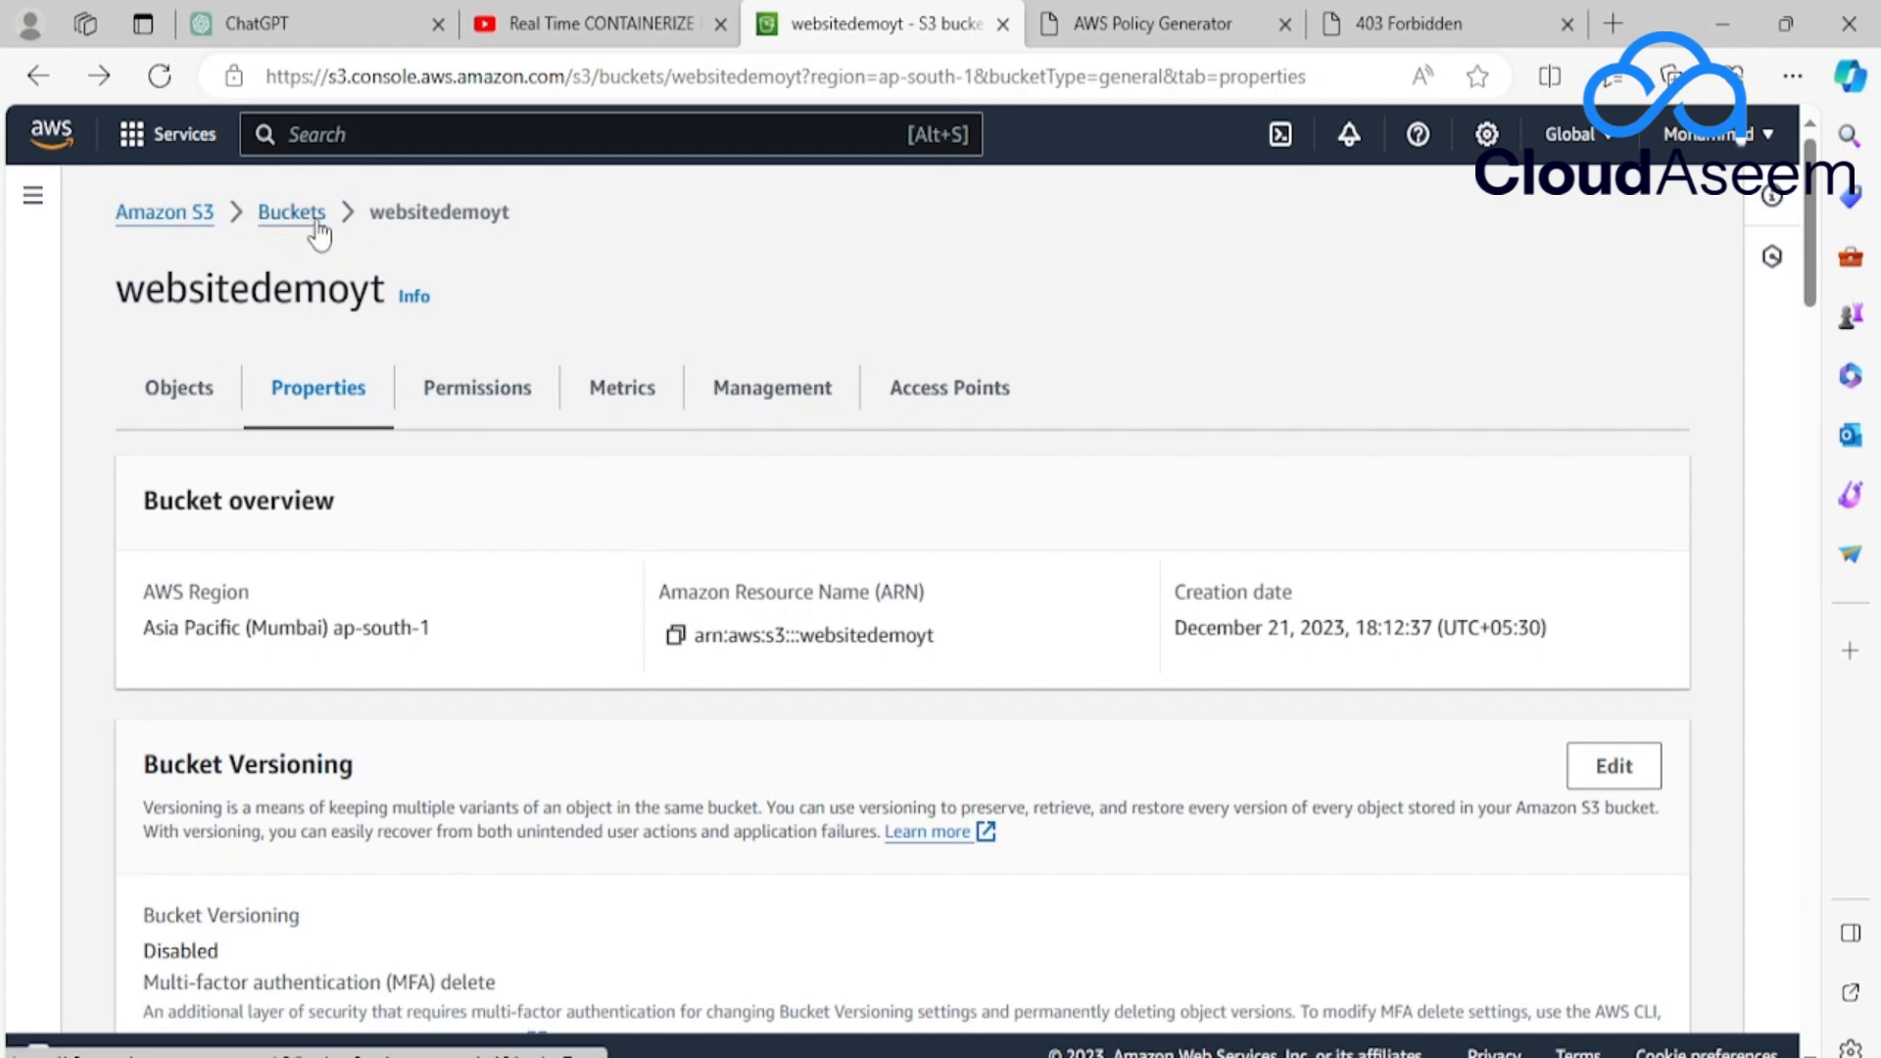
pyautogui.click(203, 396)
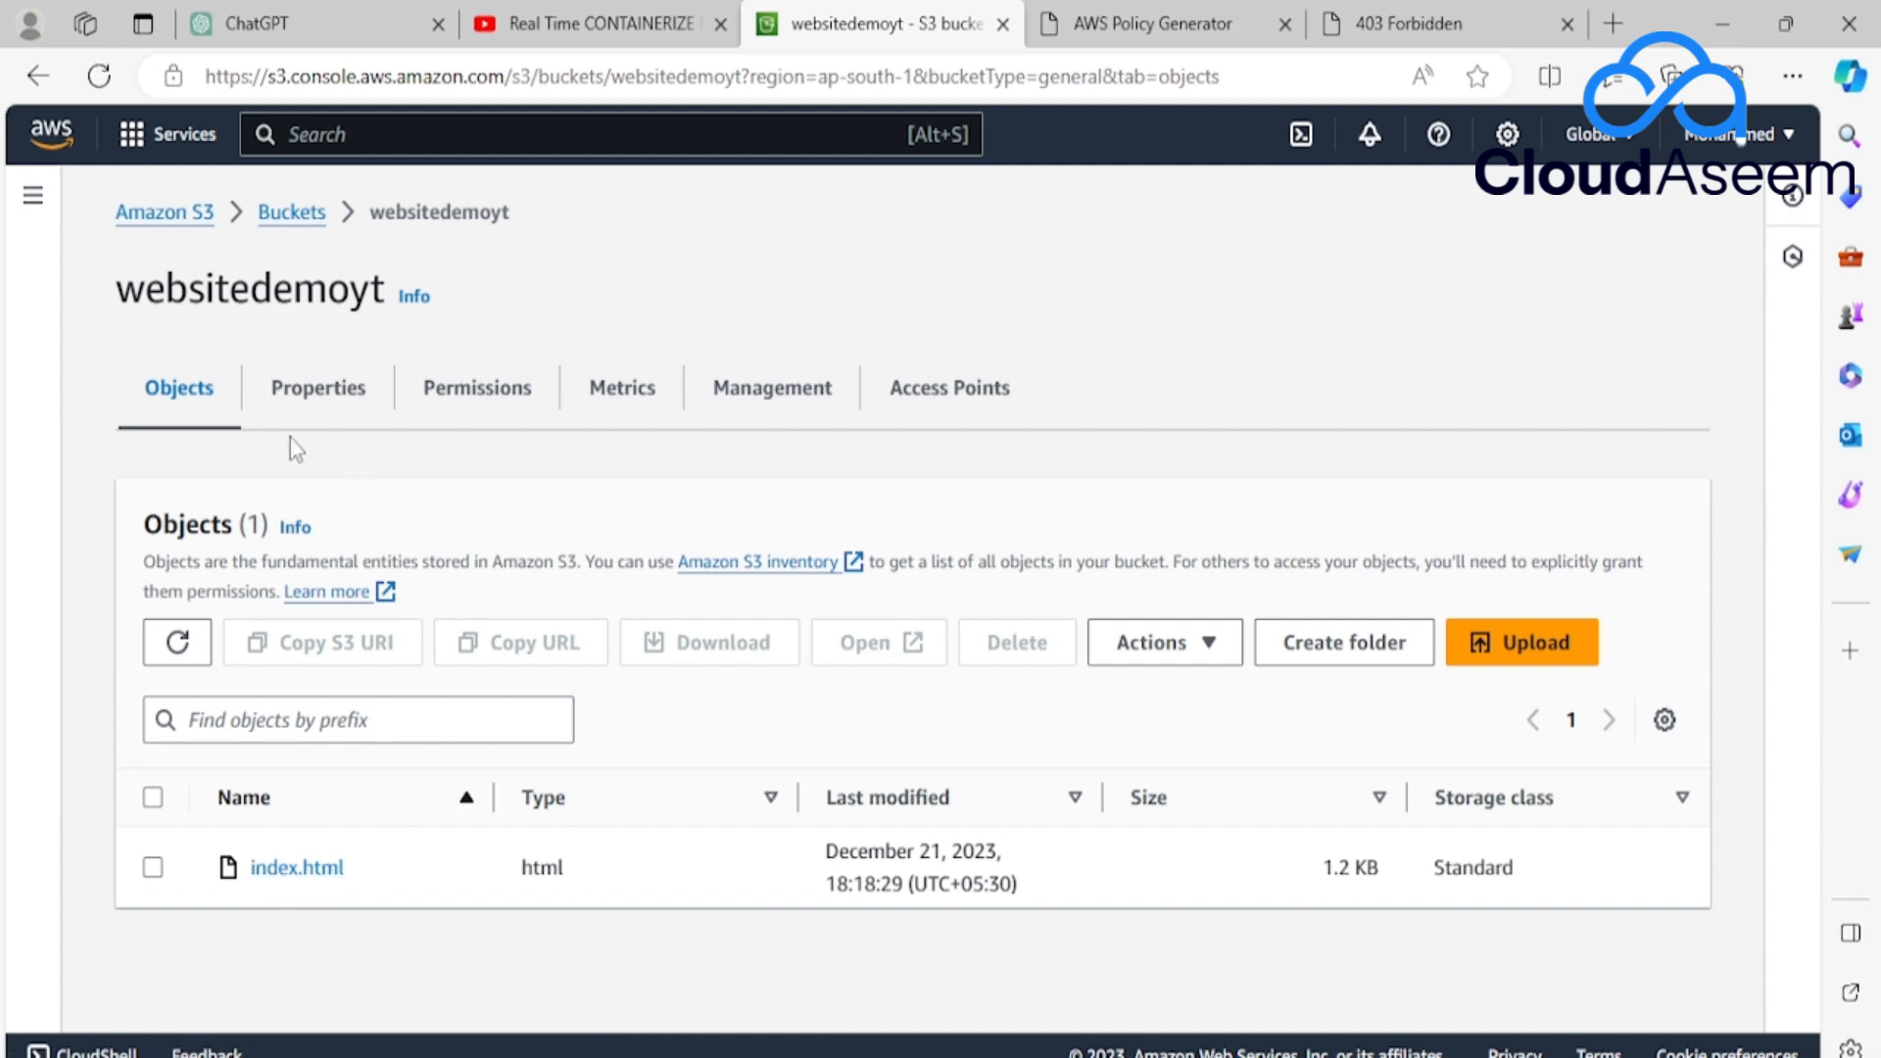
# Open the bucket website endpoint from the static website hosting properties and switch to the AWS Policy Generator page.
pyautogui.click(316, 394)
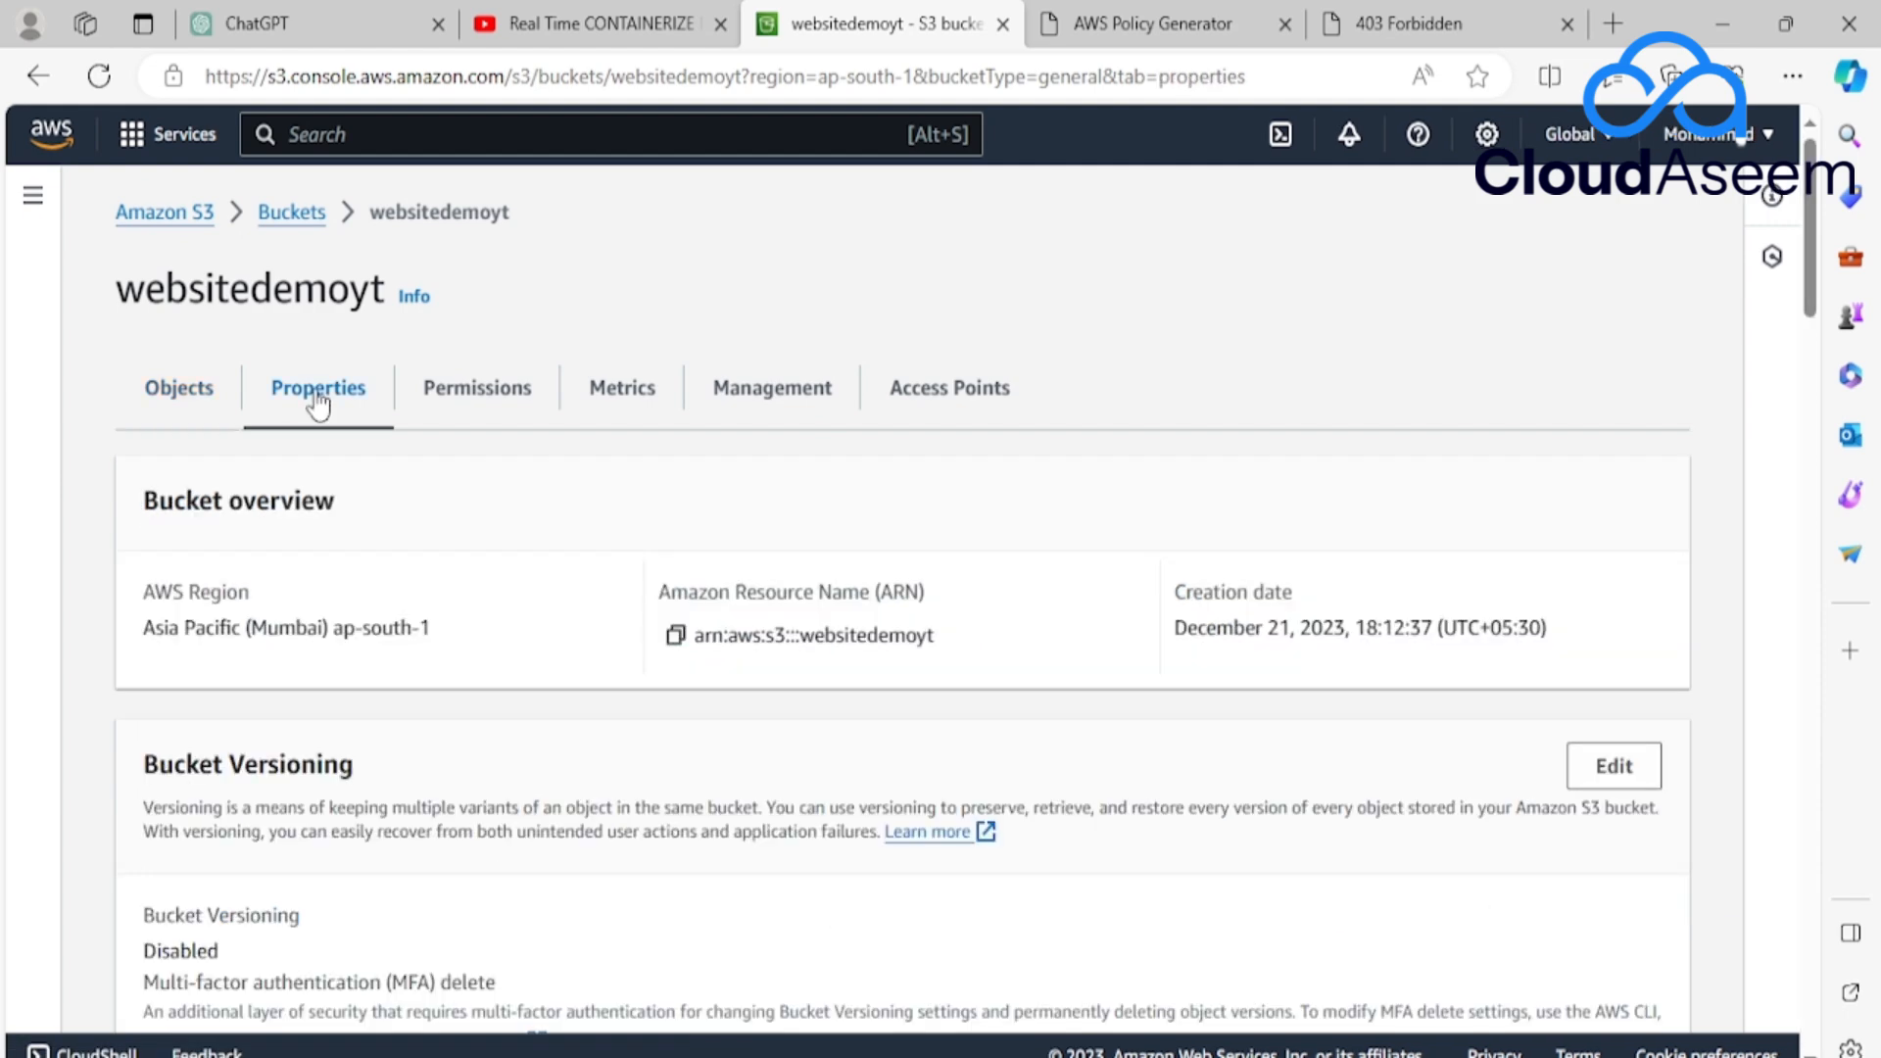
pyautogui.scroll(-12, 474, 920)
pyautogui.scroll(-20, 474, 925)
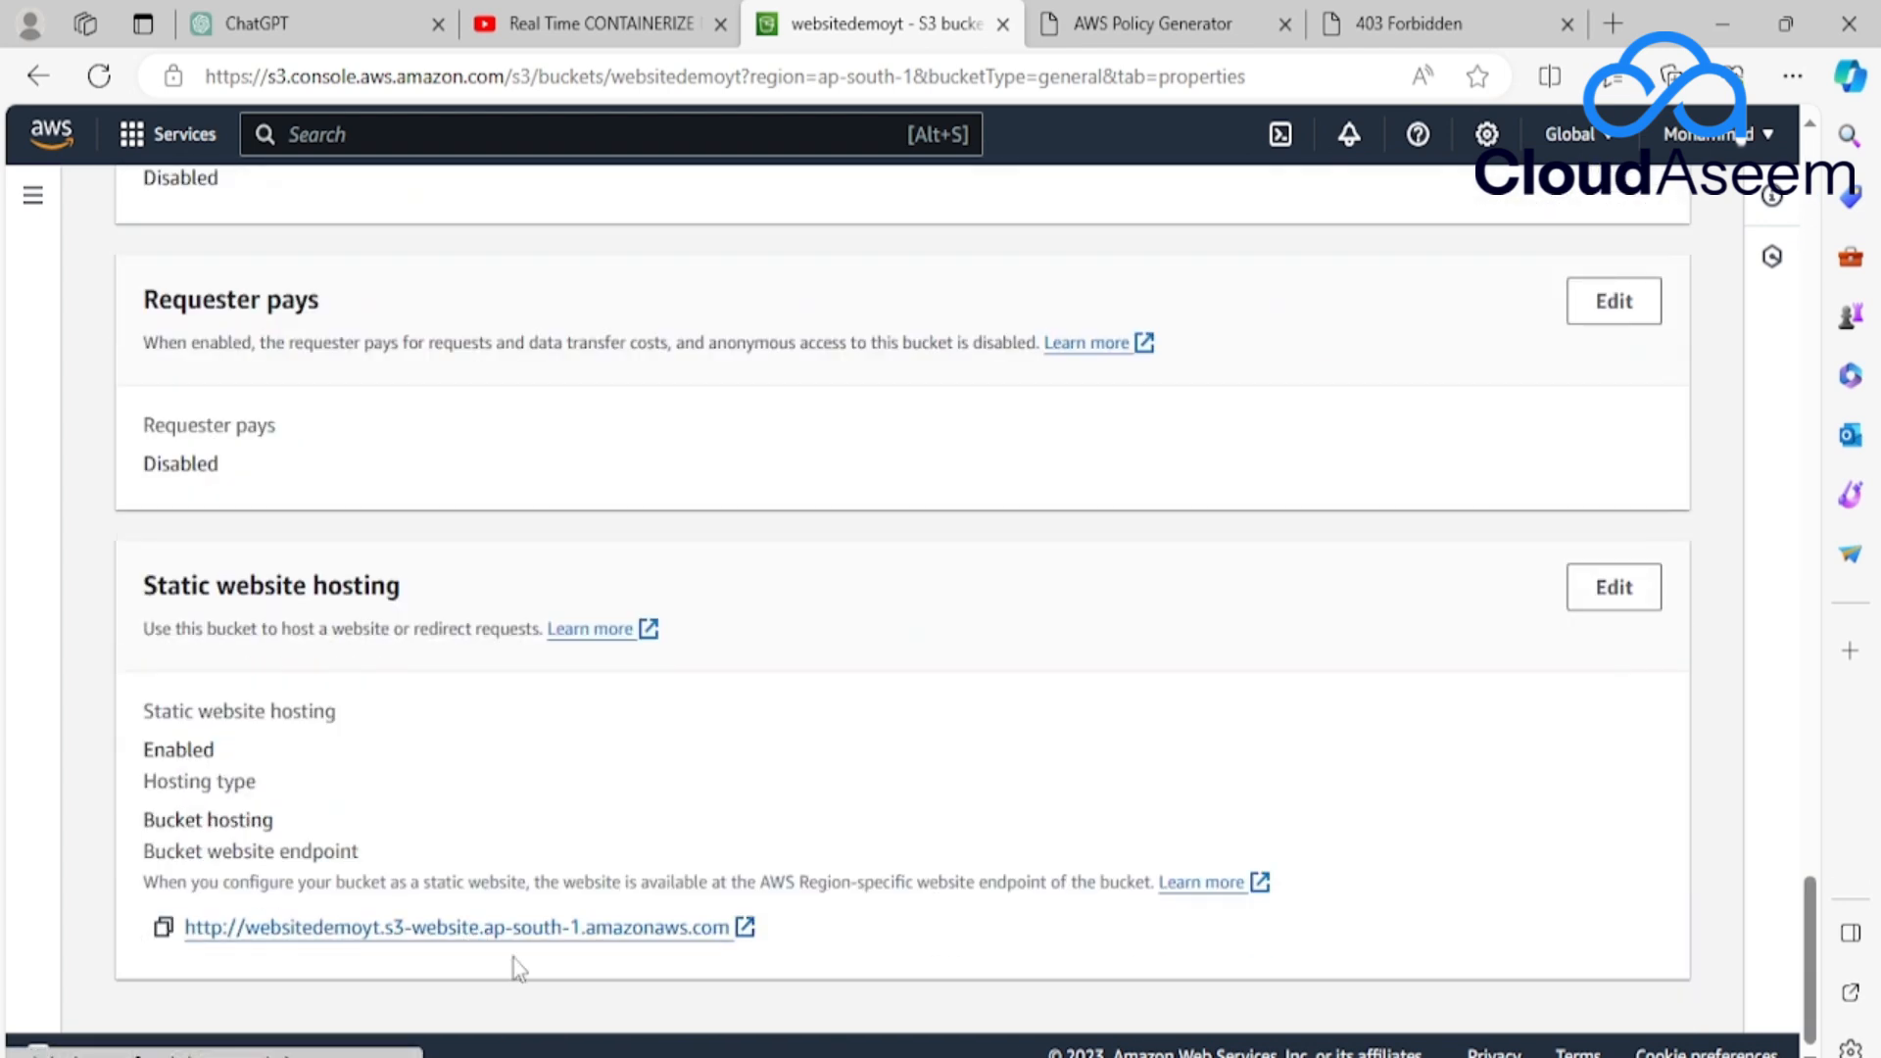
pyautogui.click(734, 930)
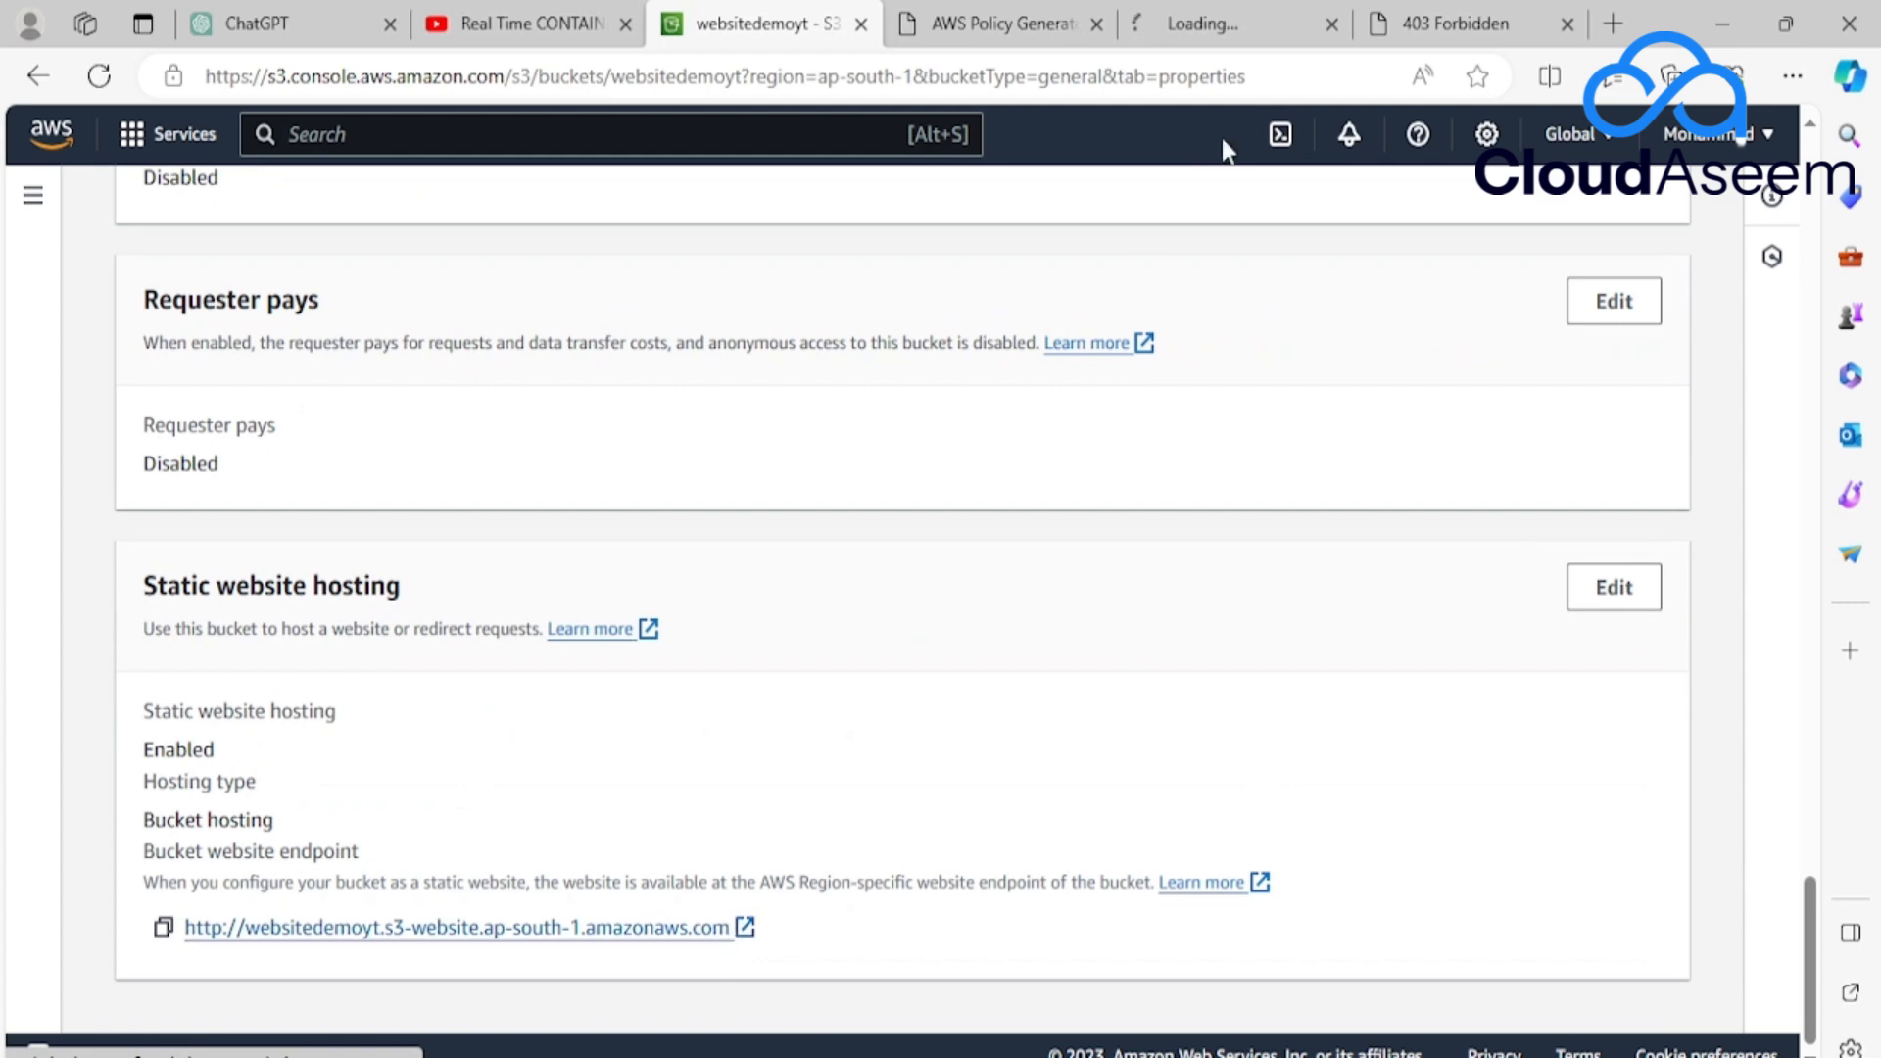
pyautogui.click(1061, 12)
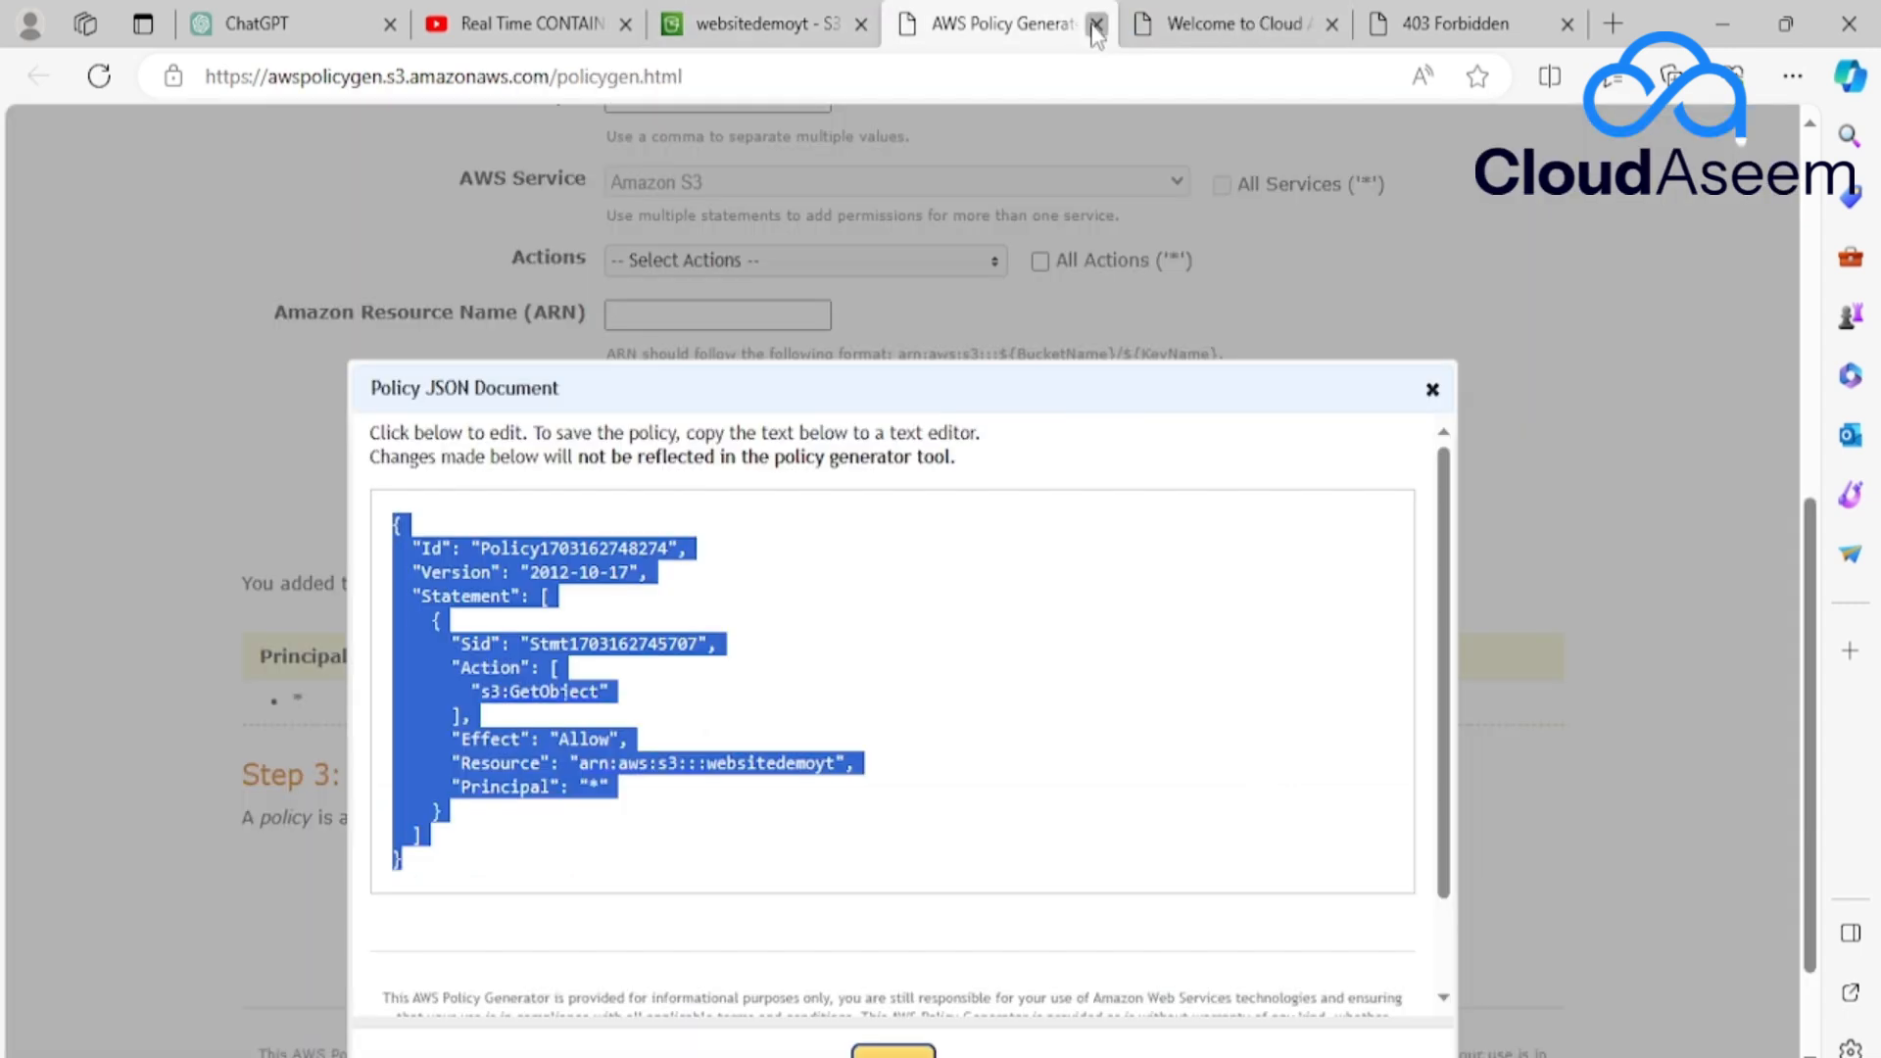